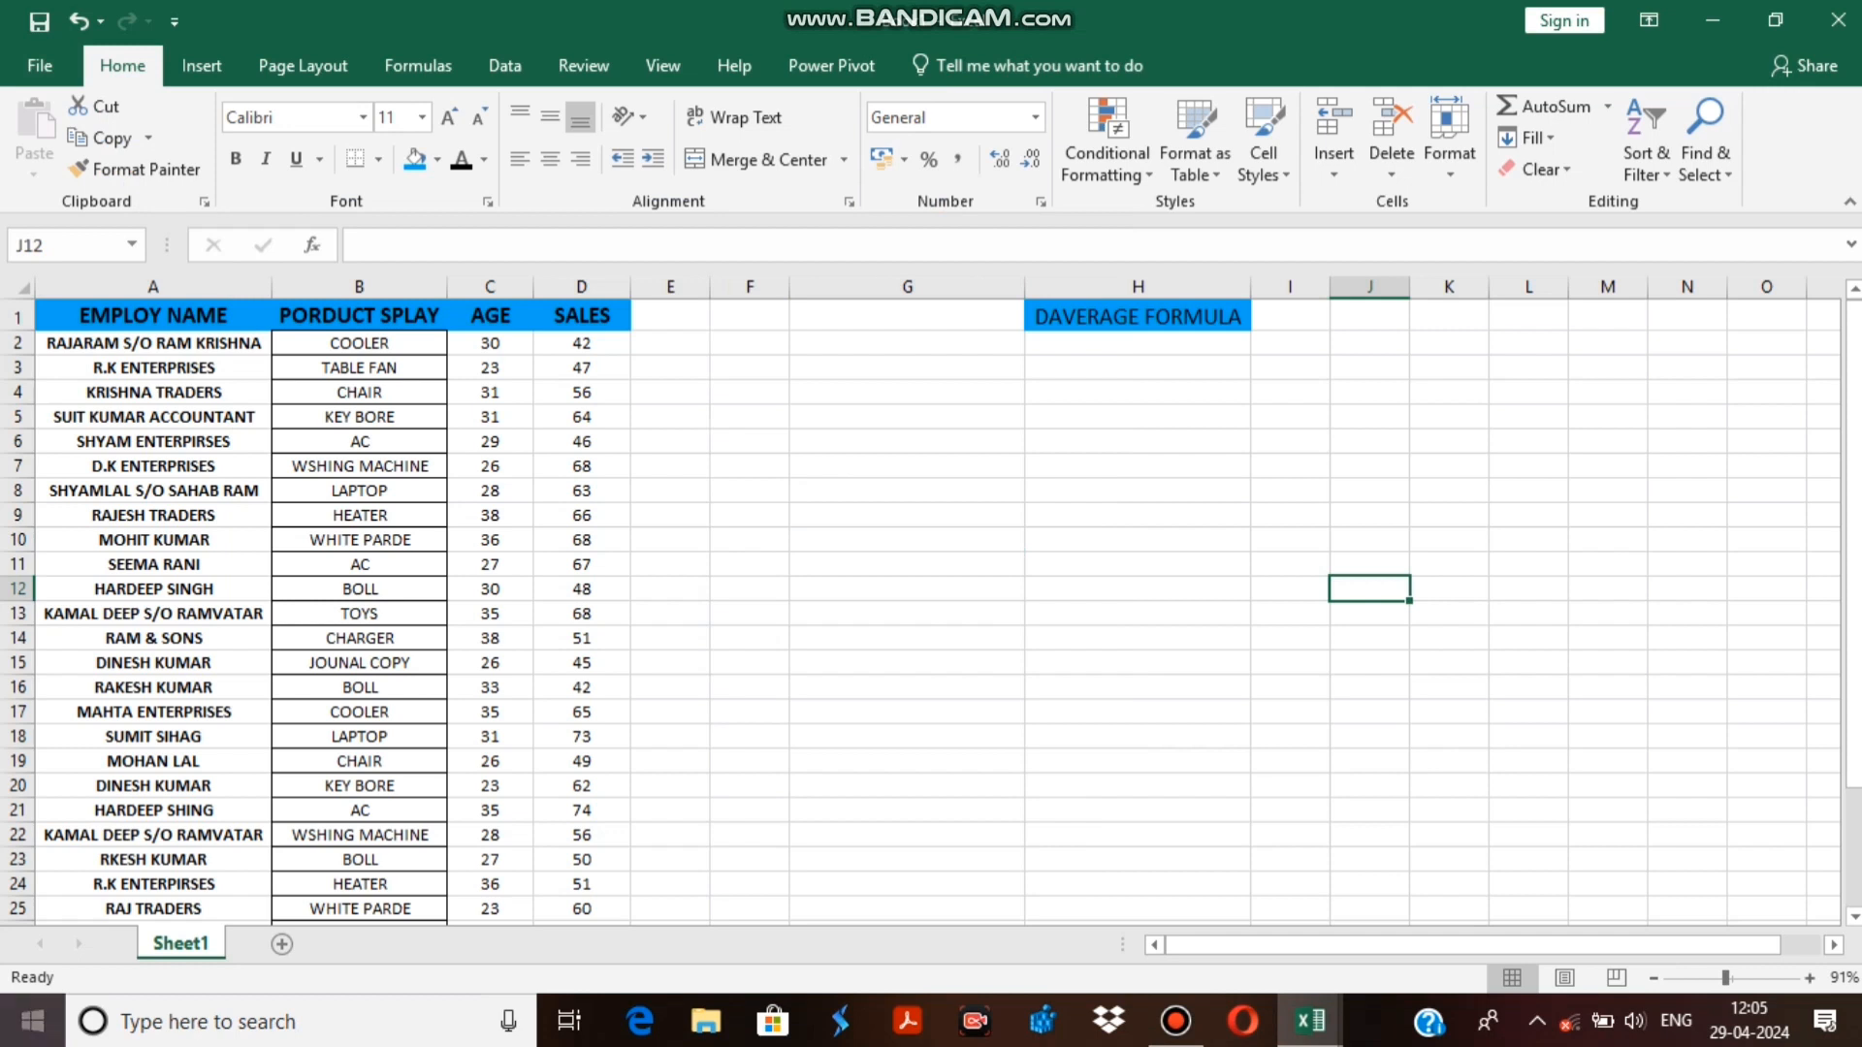
Examine the employee table down to its last row, including the product, age and sales columns.
click(490, 540)
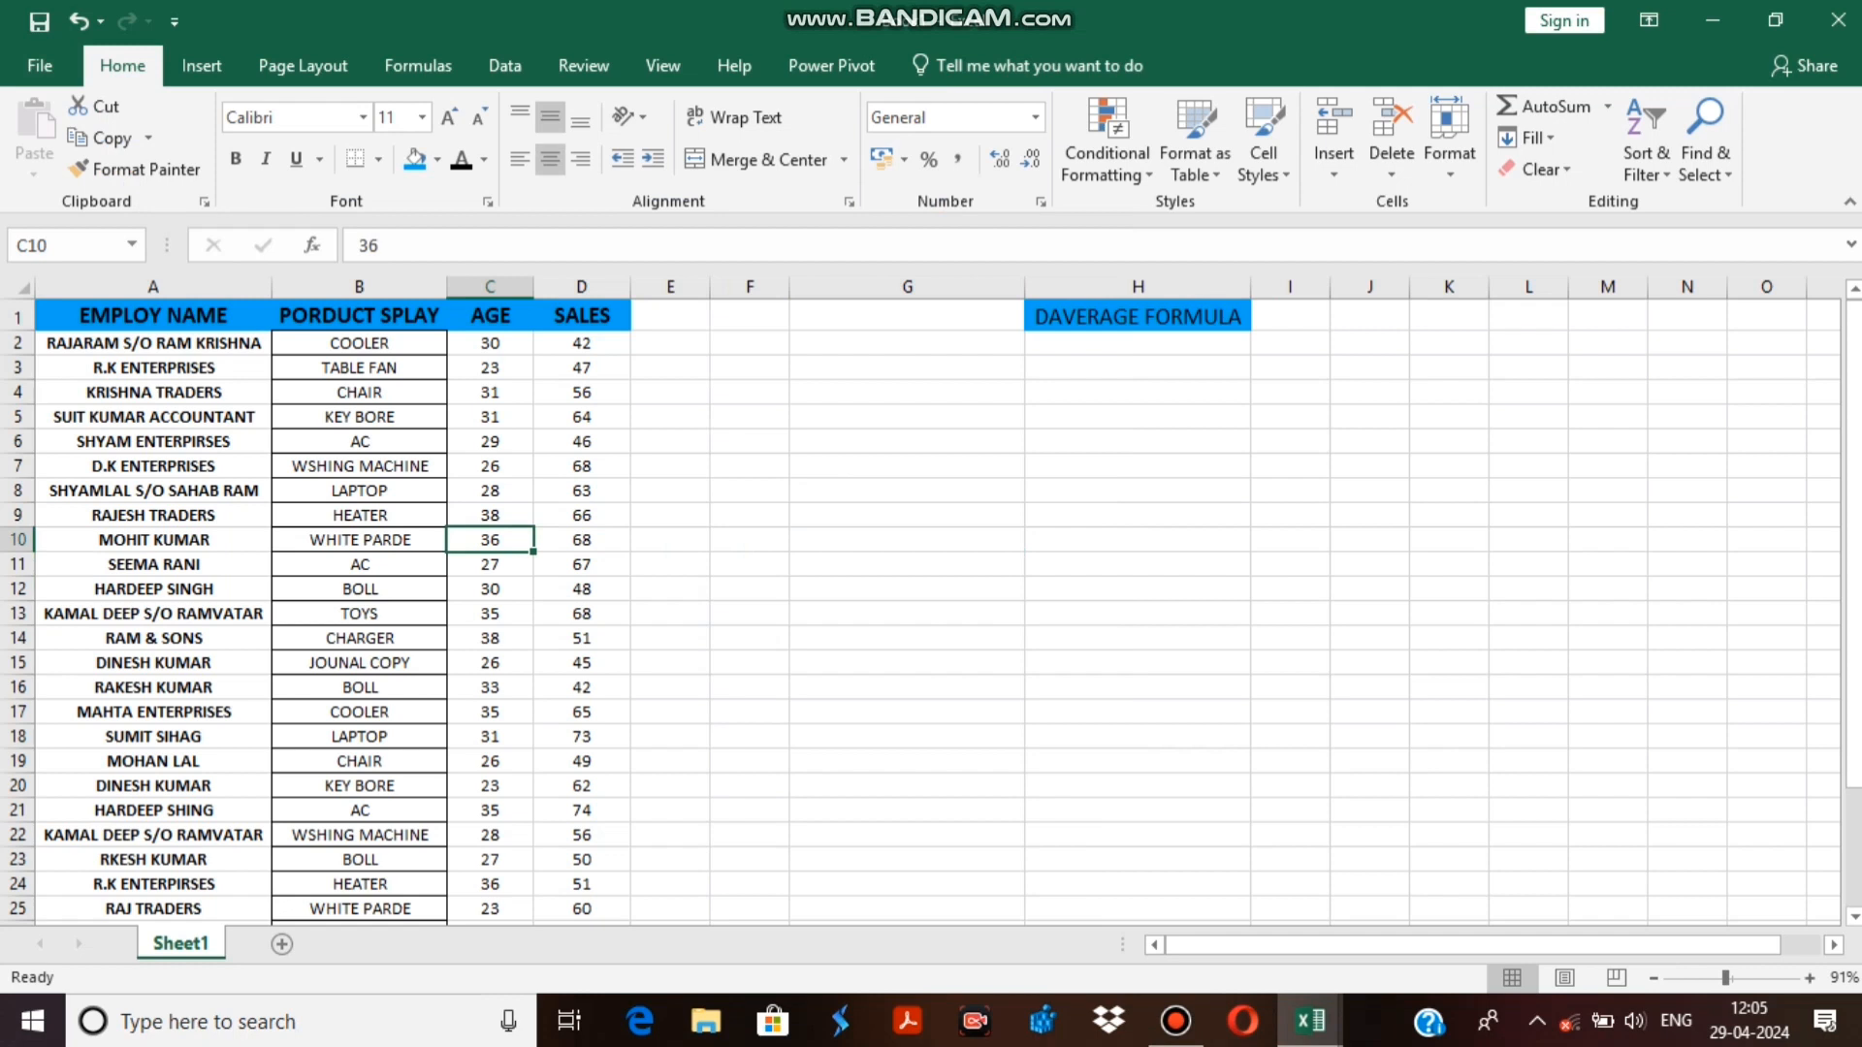
scroll(921, 611, down, 1)
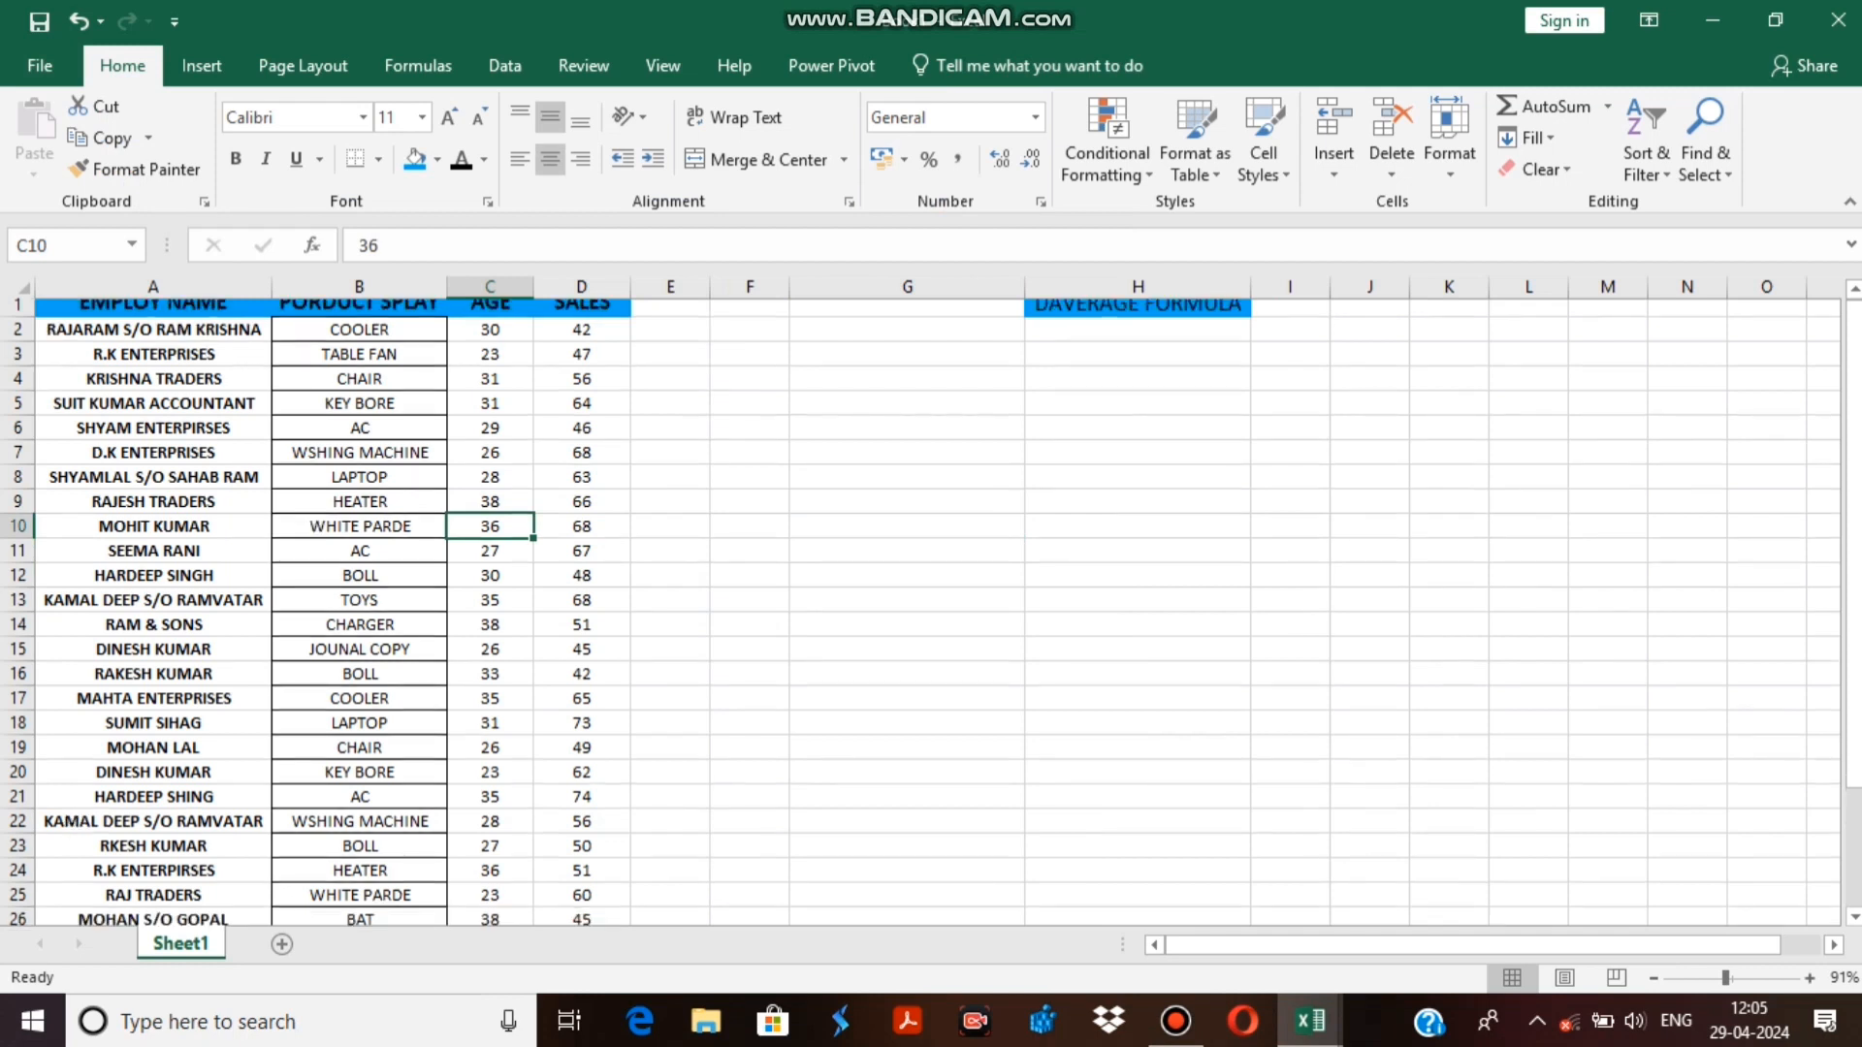
scroll(921, 610, down, 3)
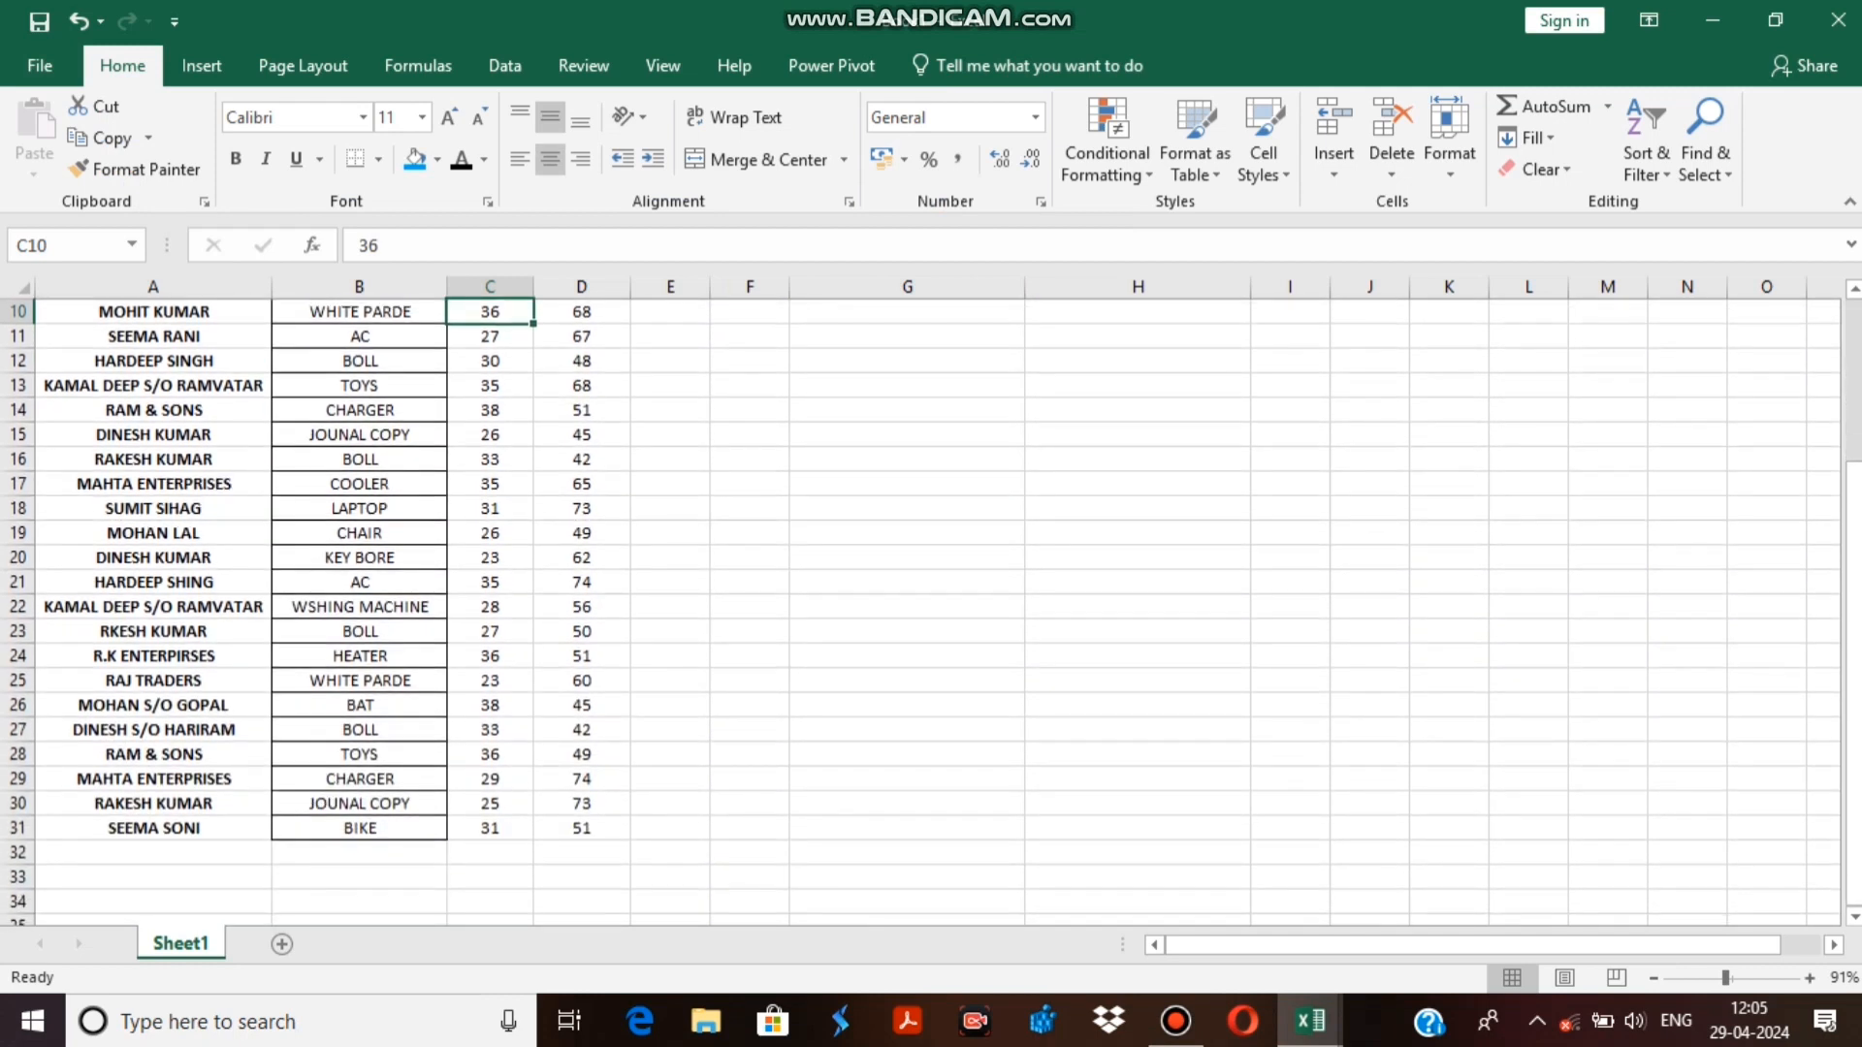
scroll(922, 611, up, 3)
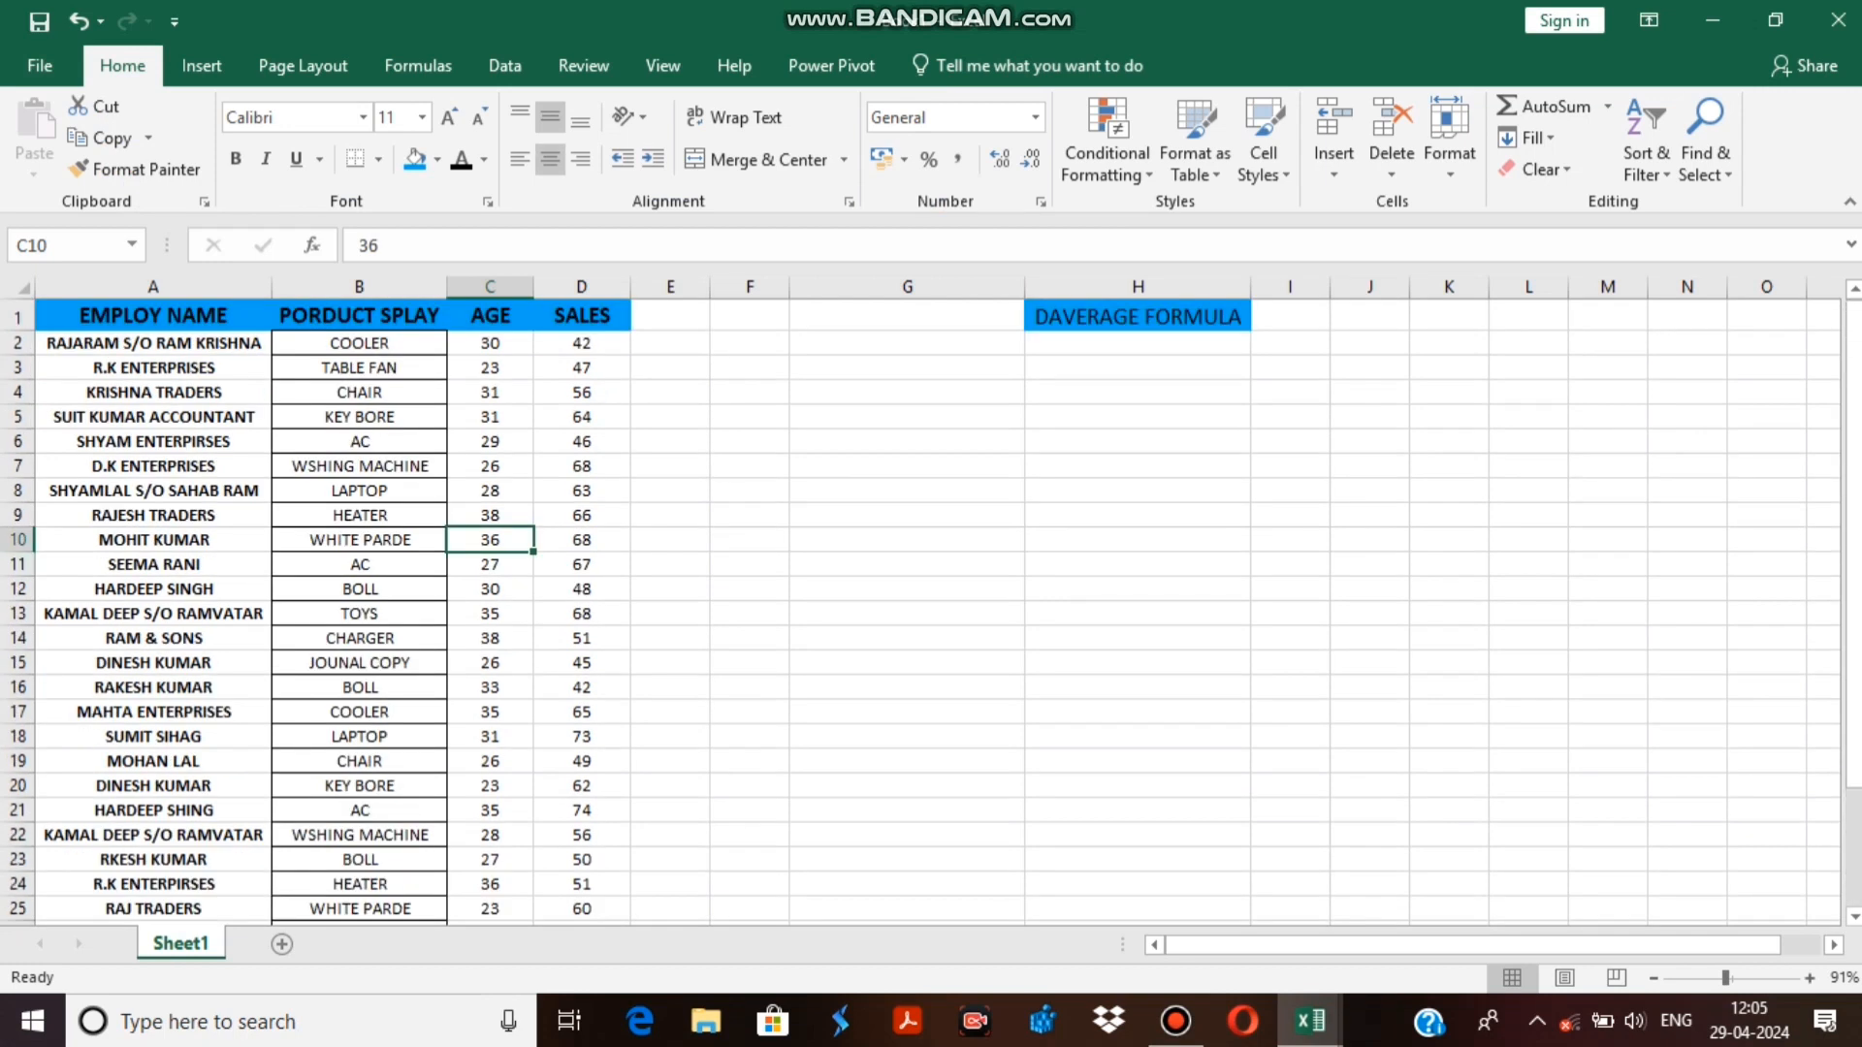
click(154, 638)
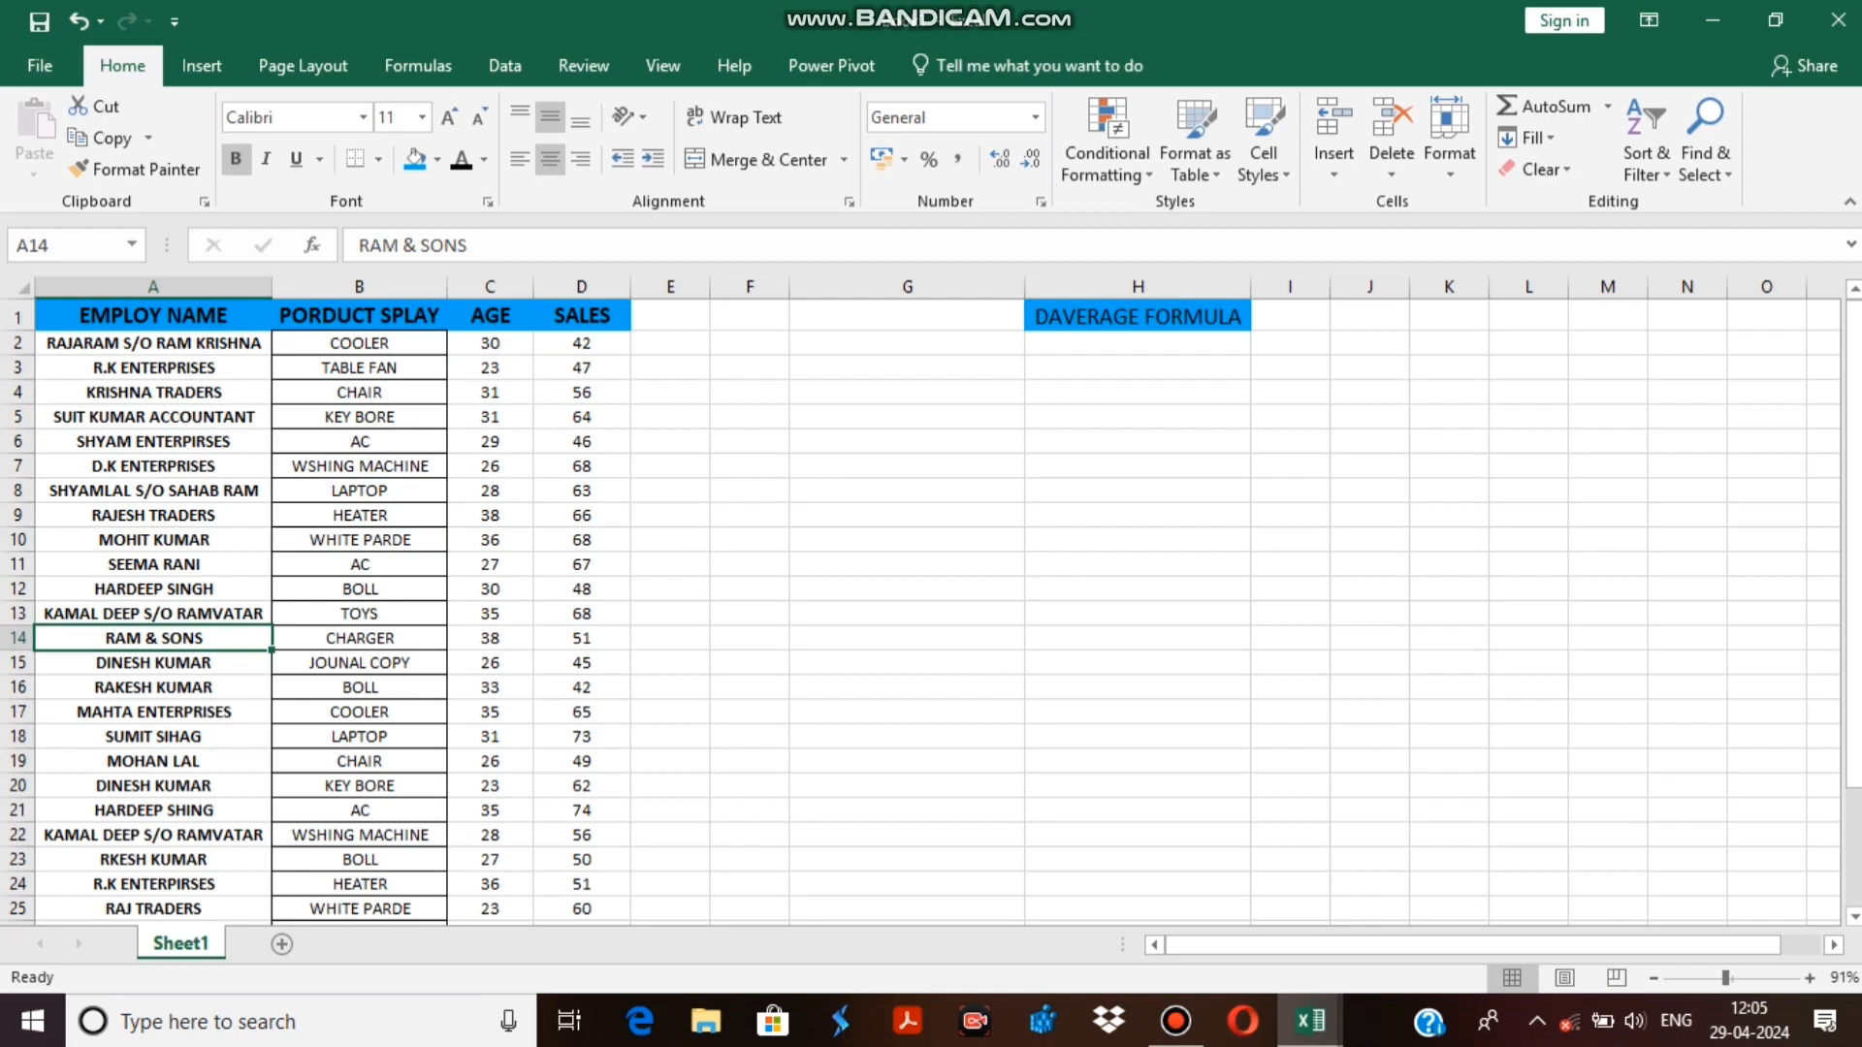
click(489, 638)
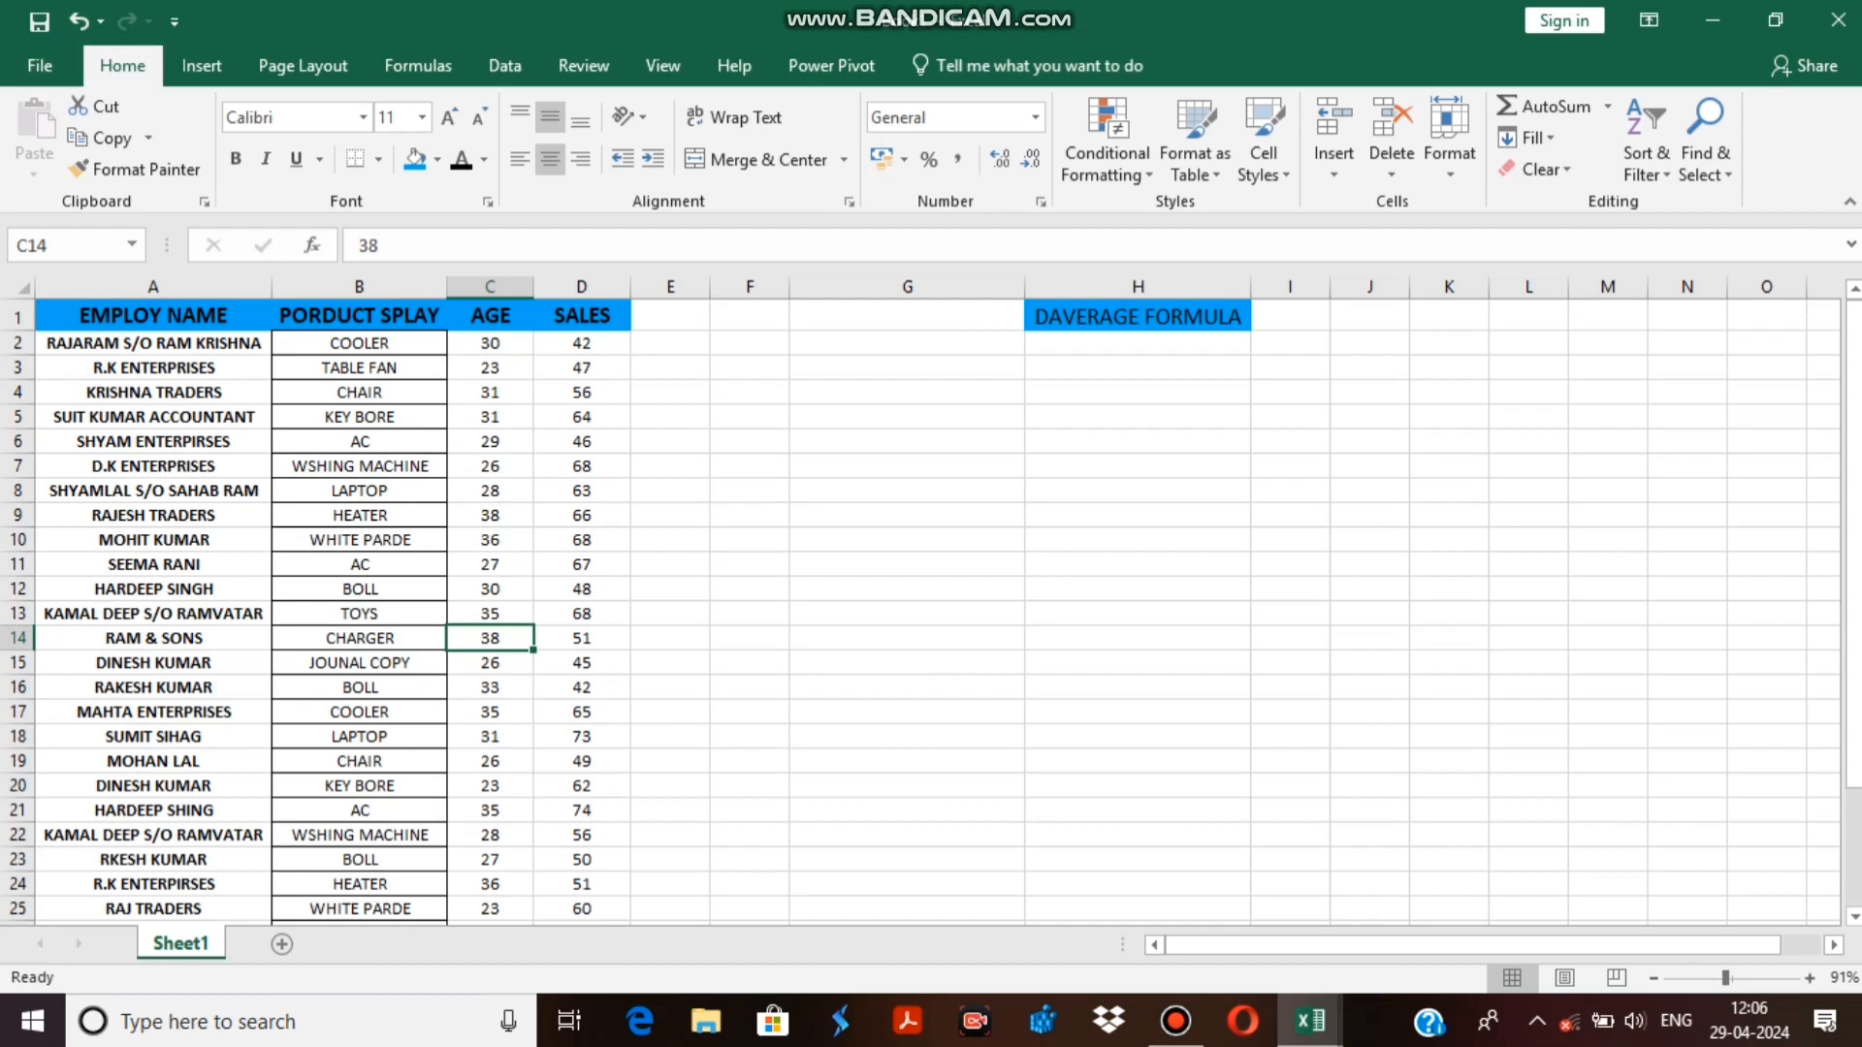
click(490, 614)
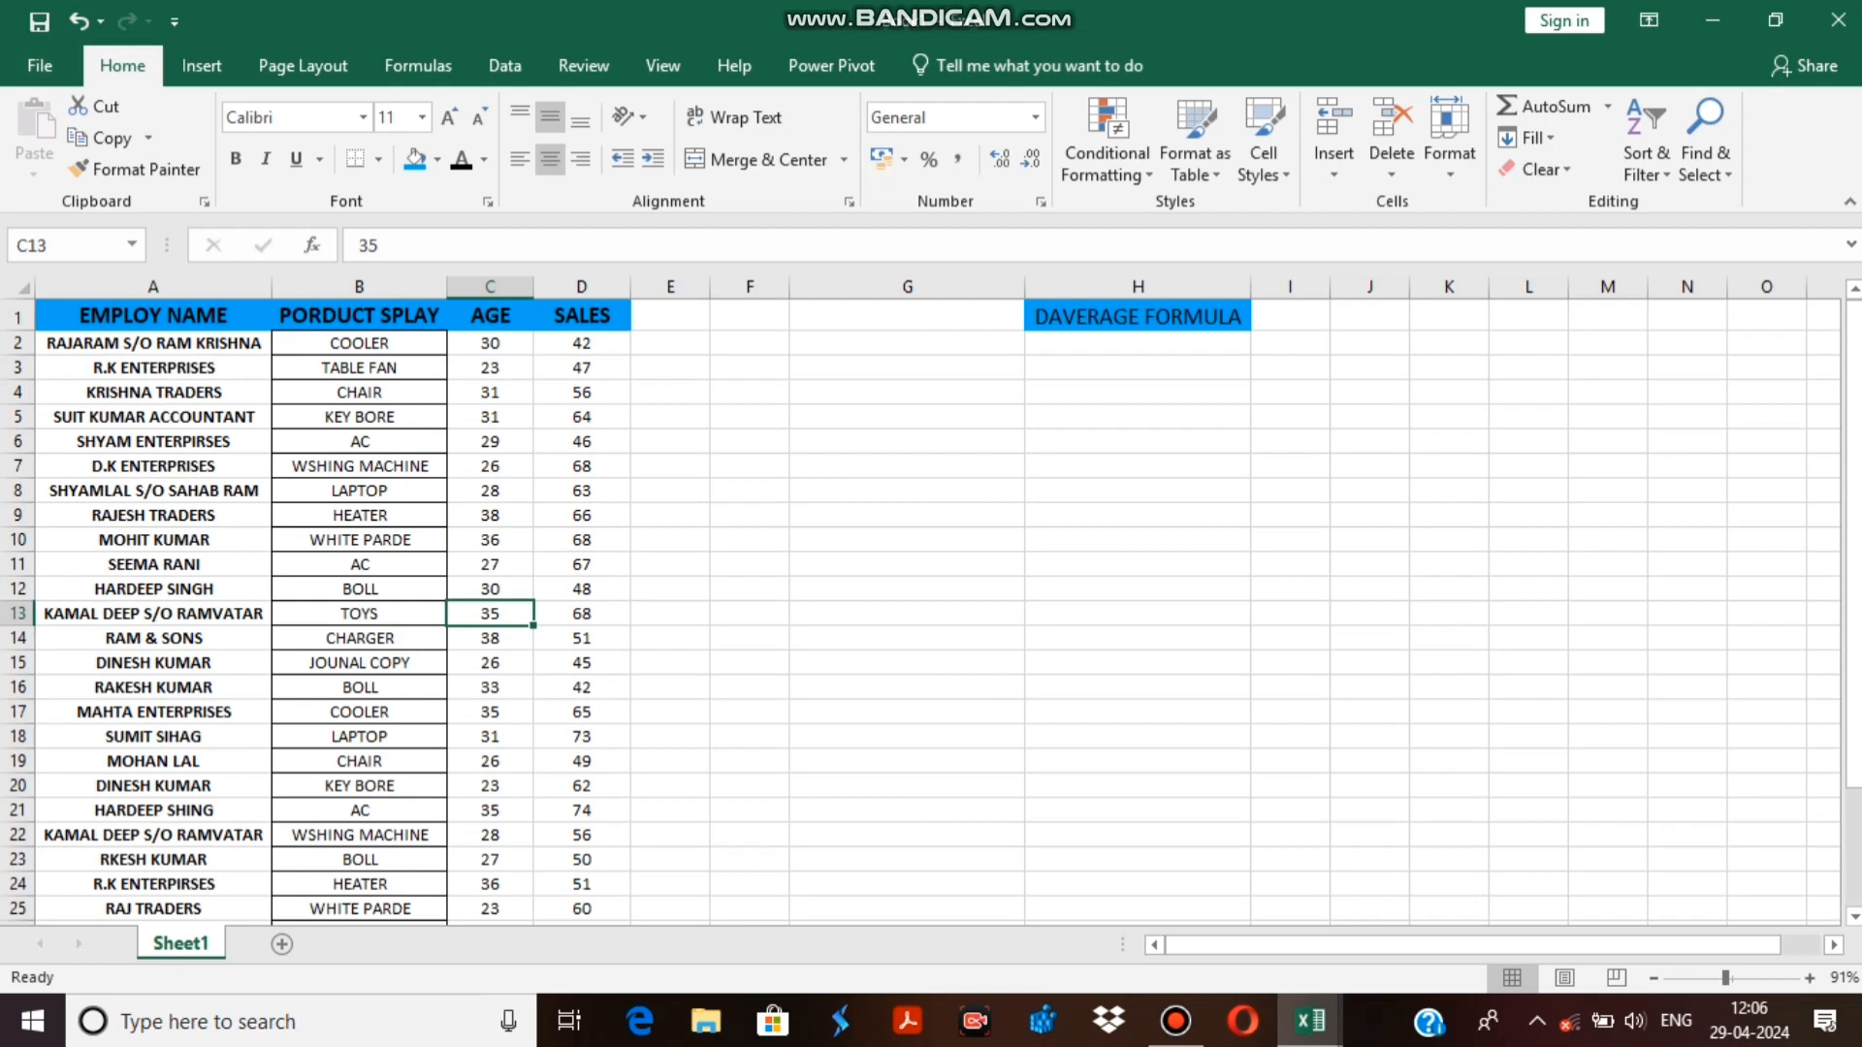
click(359, 343)
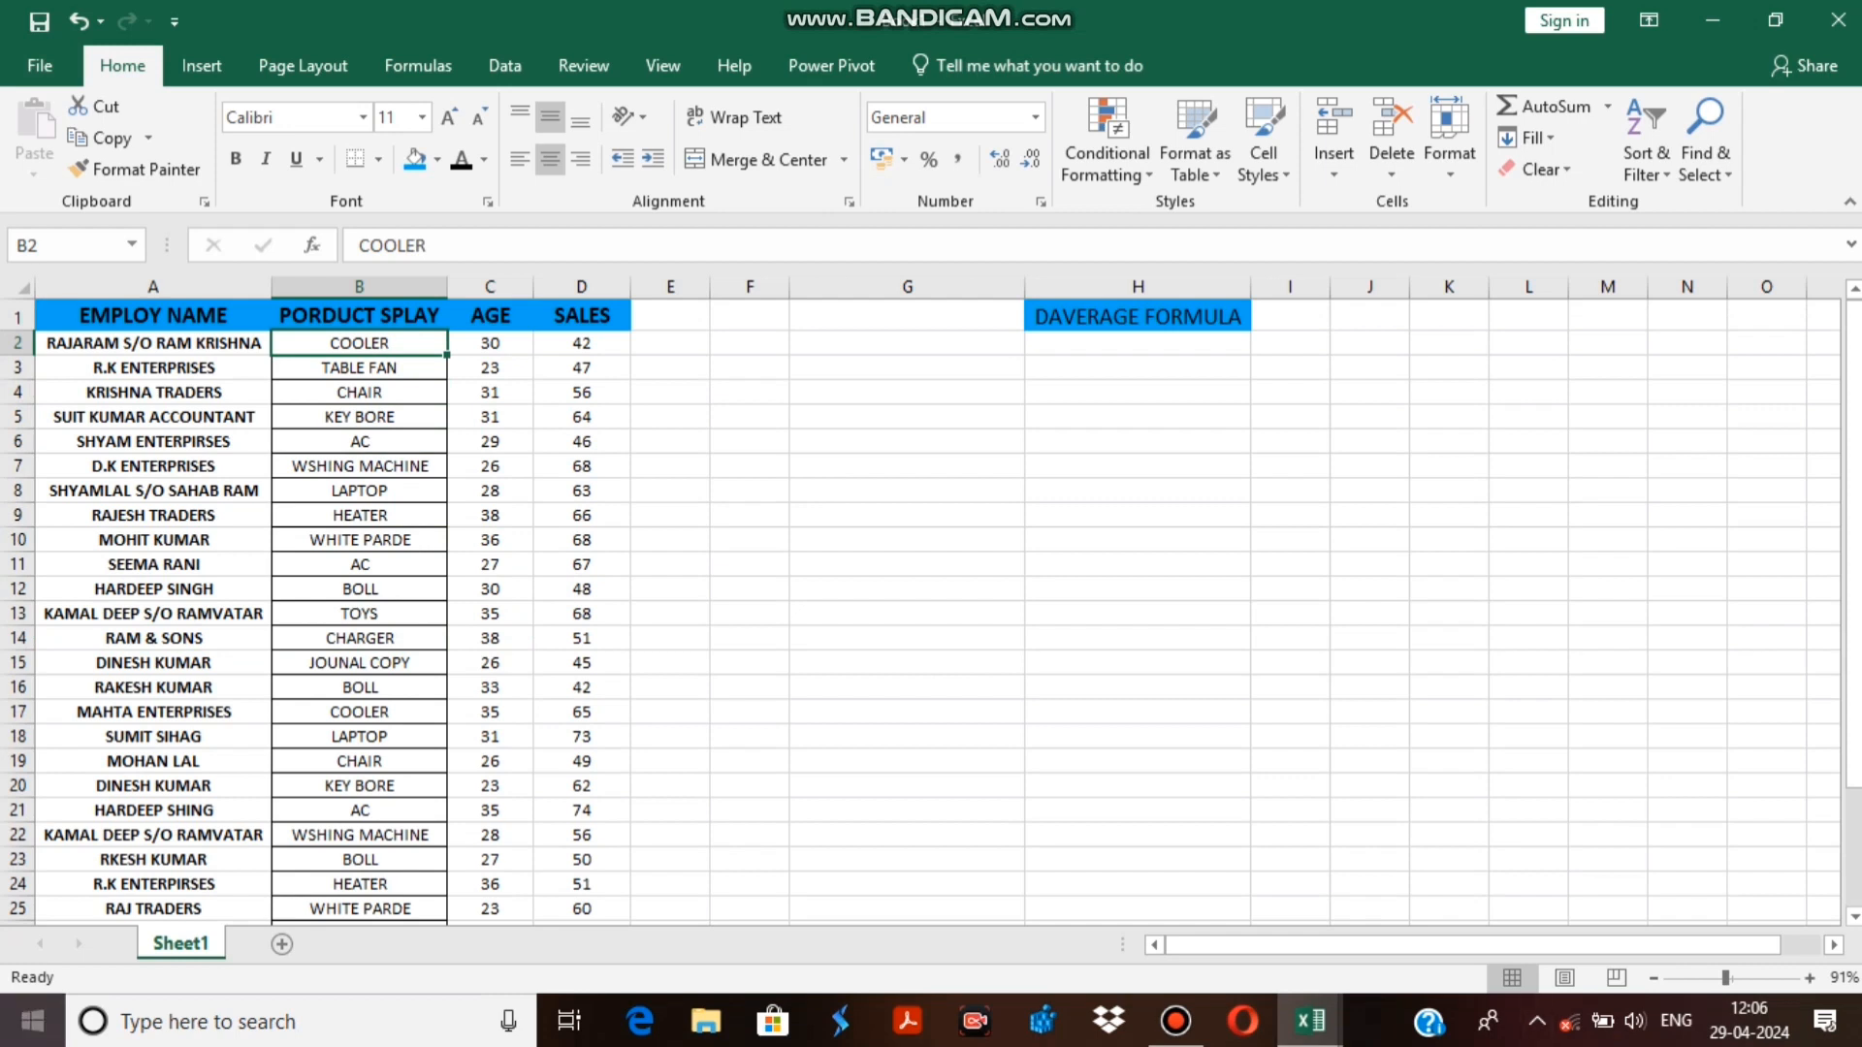
Try to enter the DAVERAGE function in cell H2 under the DAVERAGE FORMULA heading.
double_click(1138, 343)
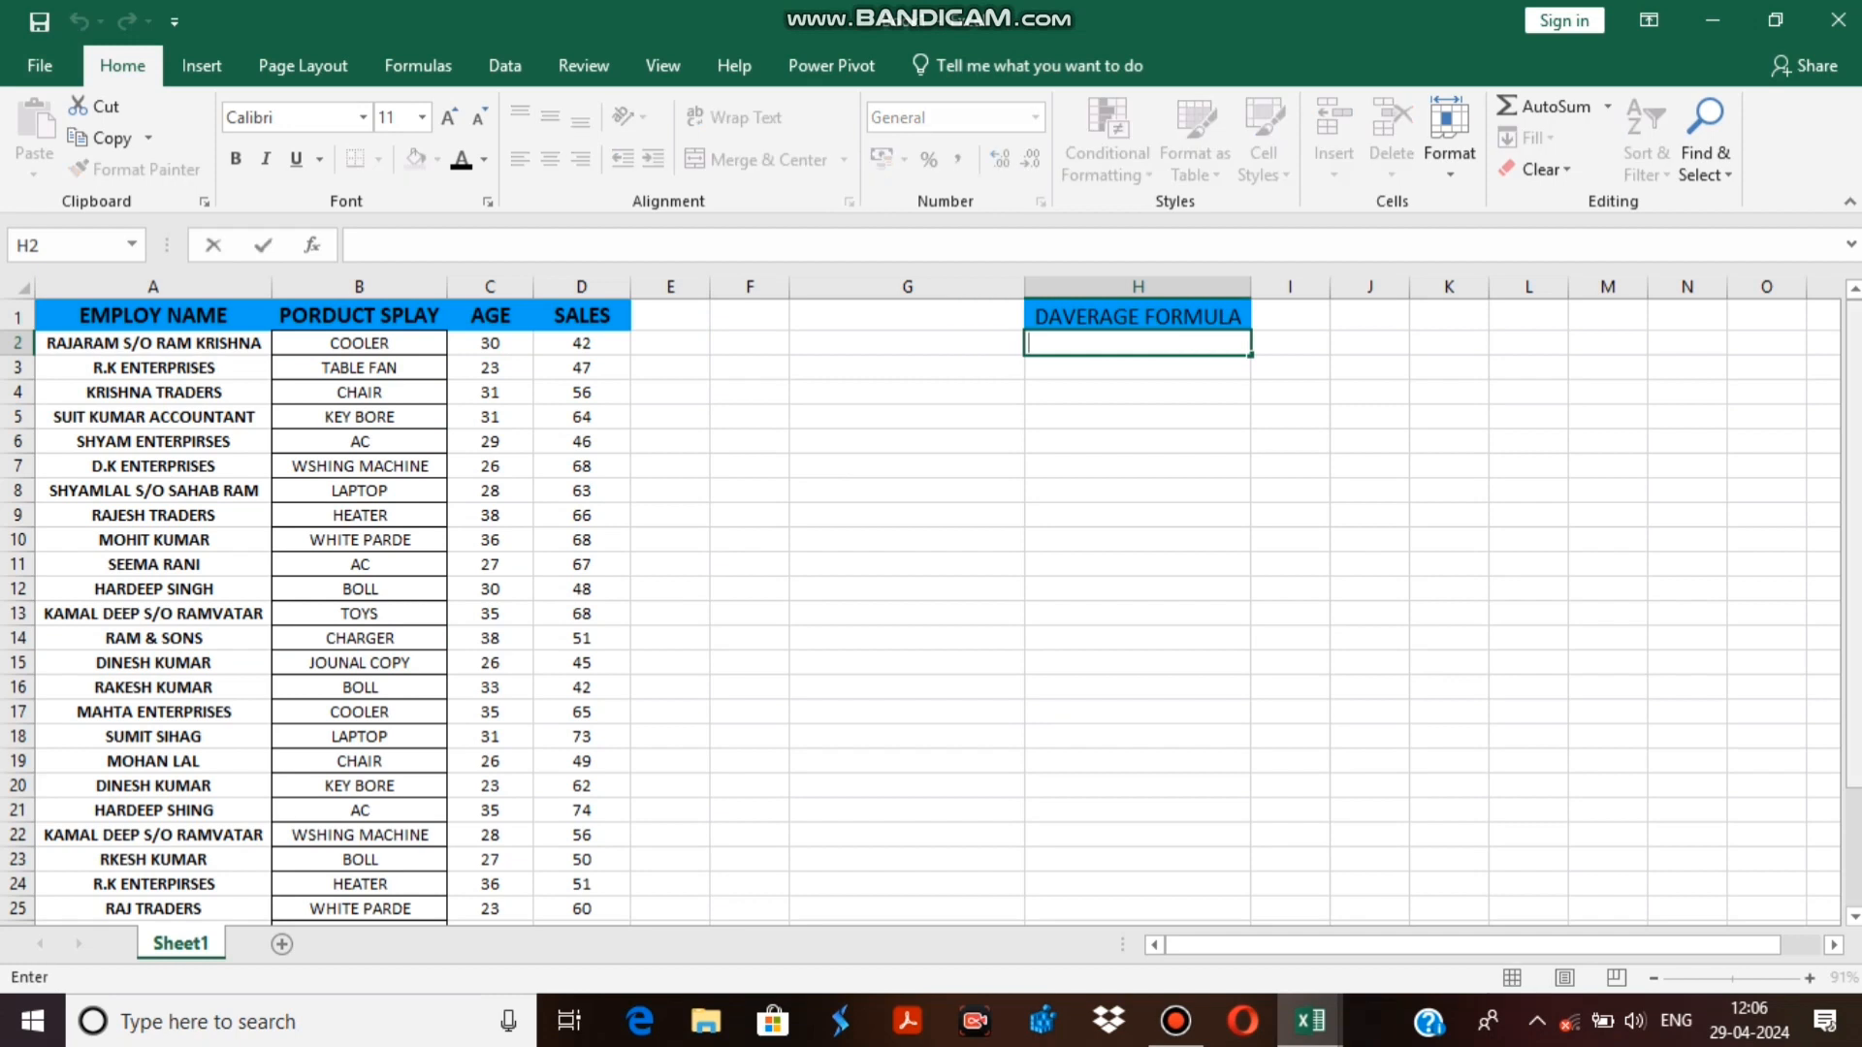
text(=)
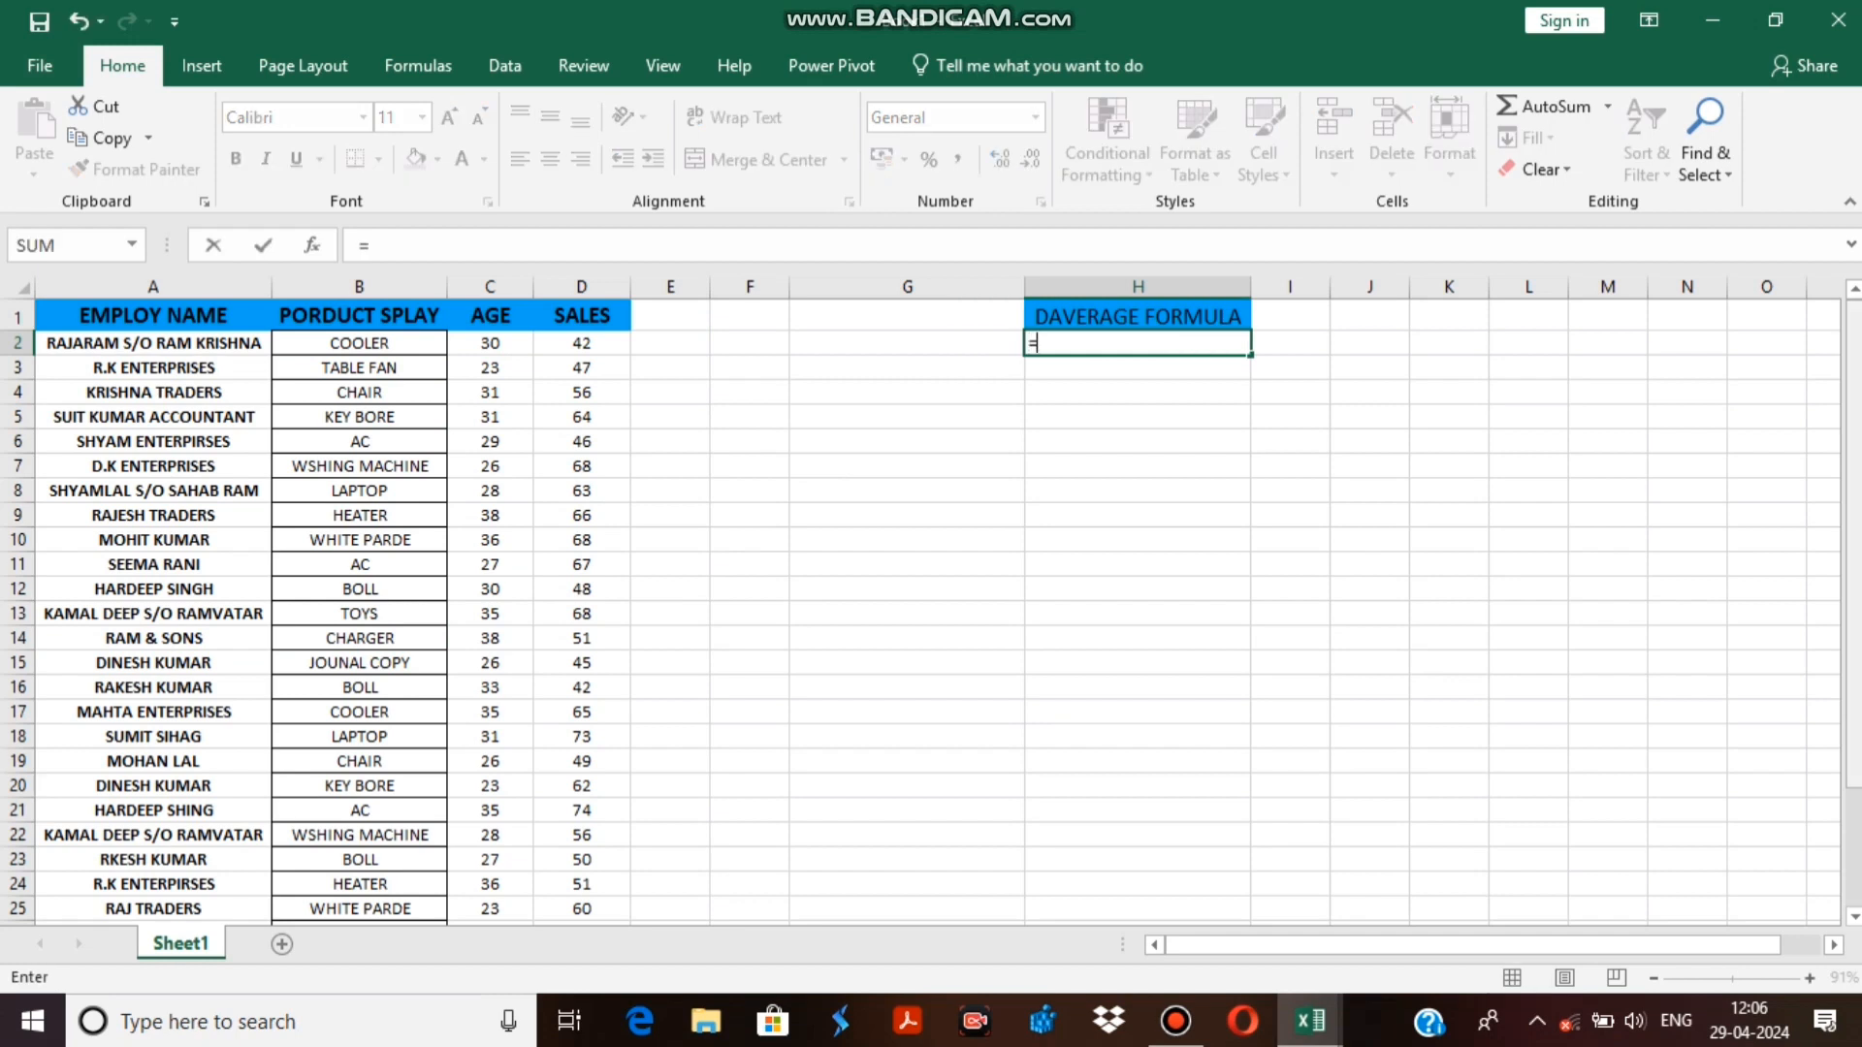
text(DA)
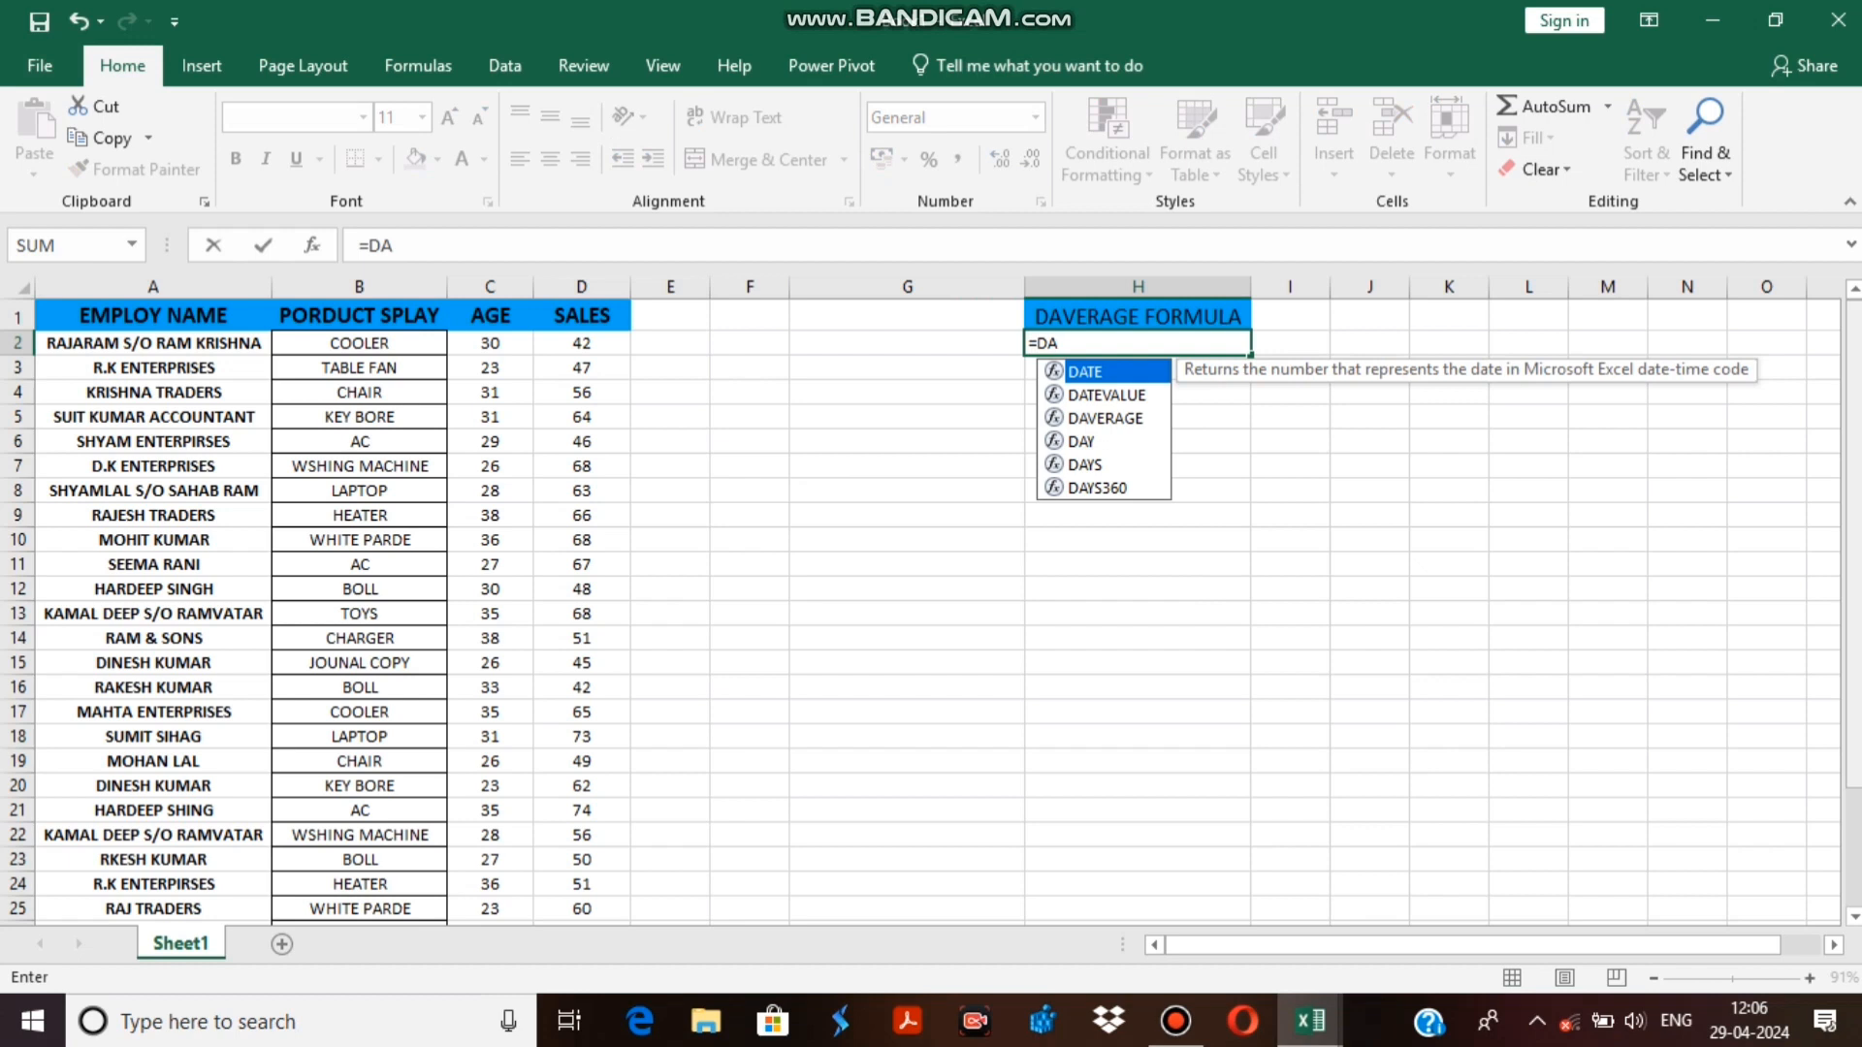
key(BackSpace)
key(BackSpace)
text(DE)
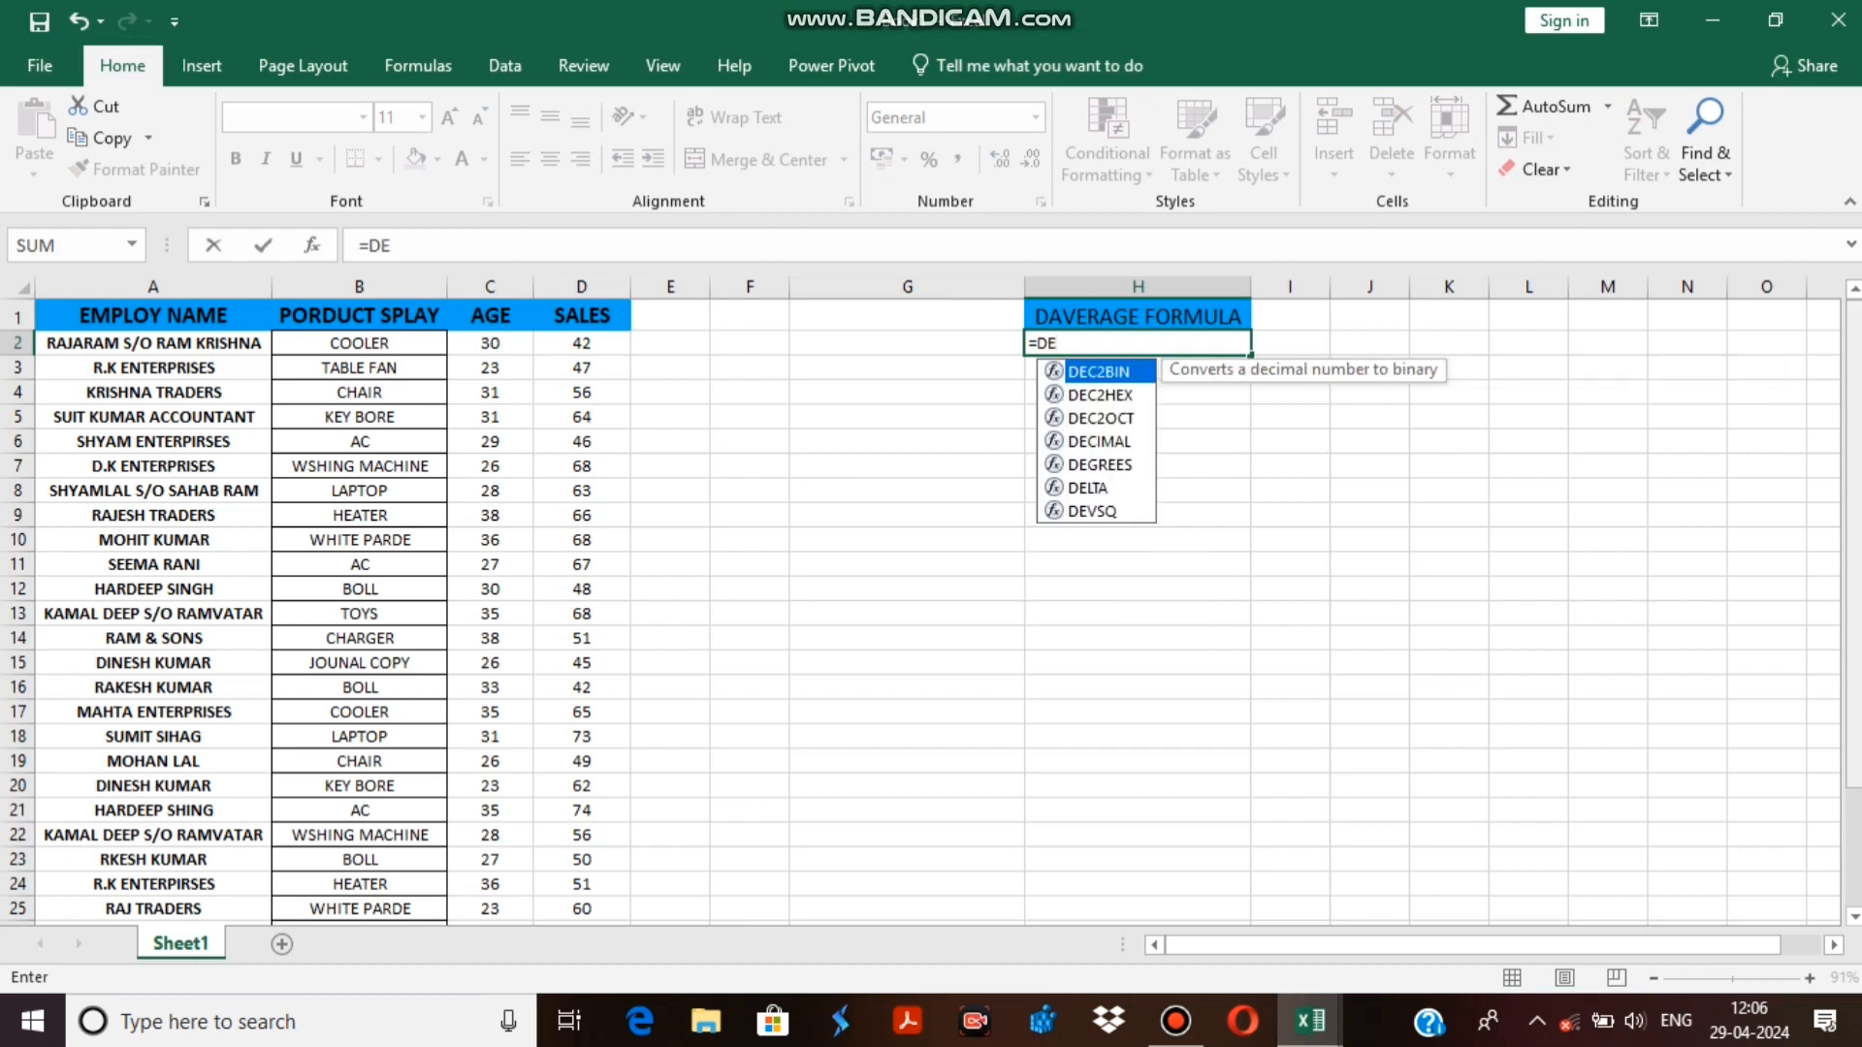
key(BackSpace)
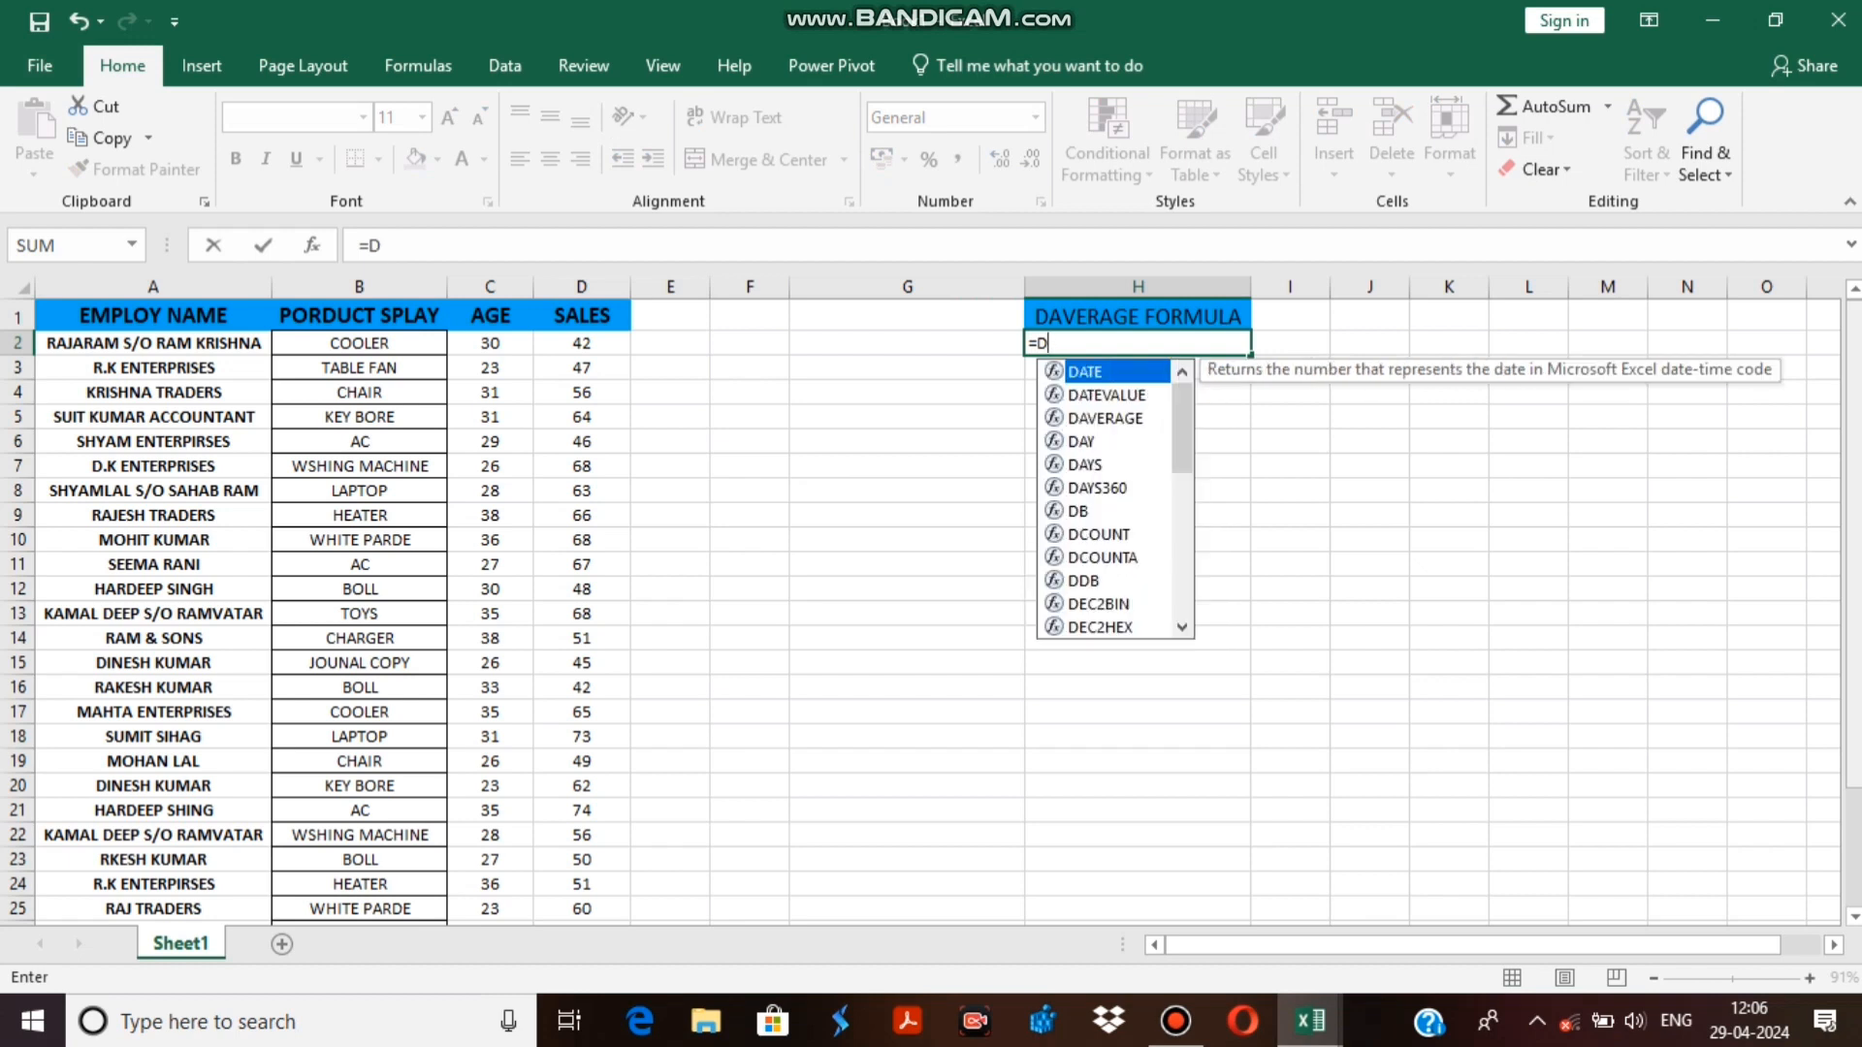
text(D)
key(BackSpace)
text(A)
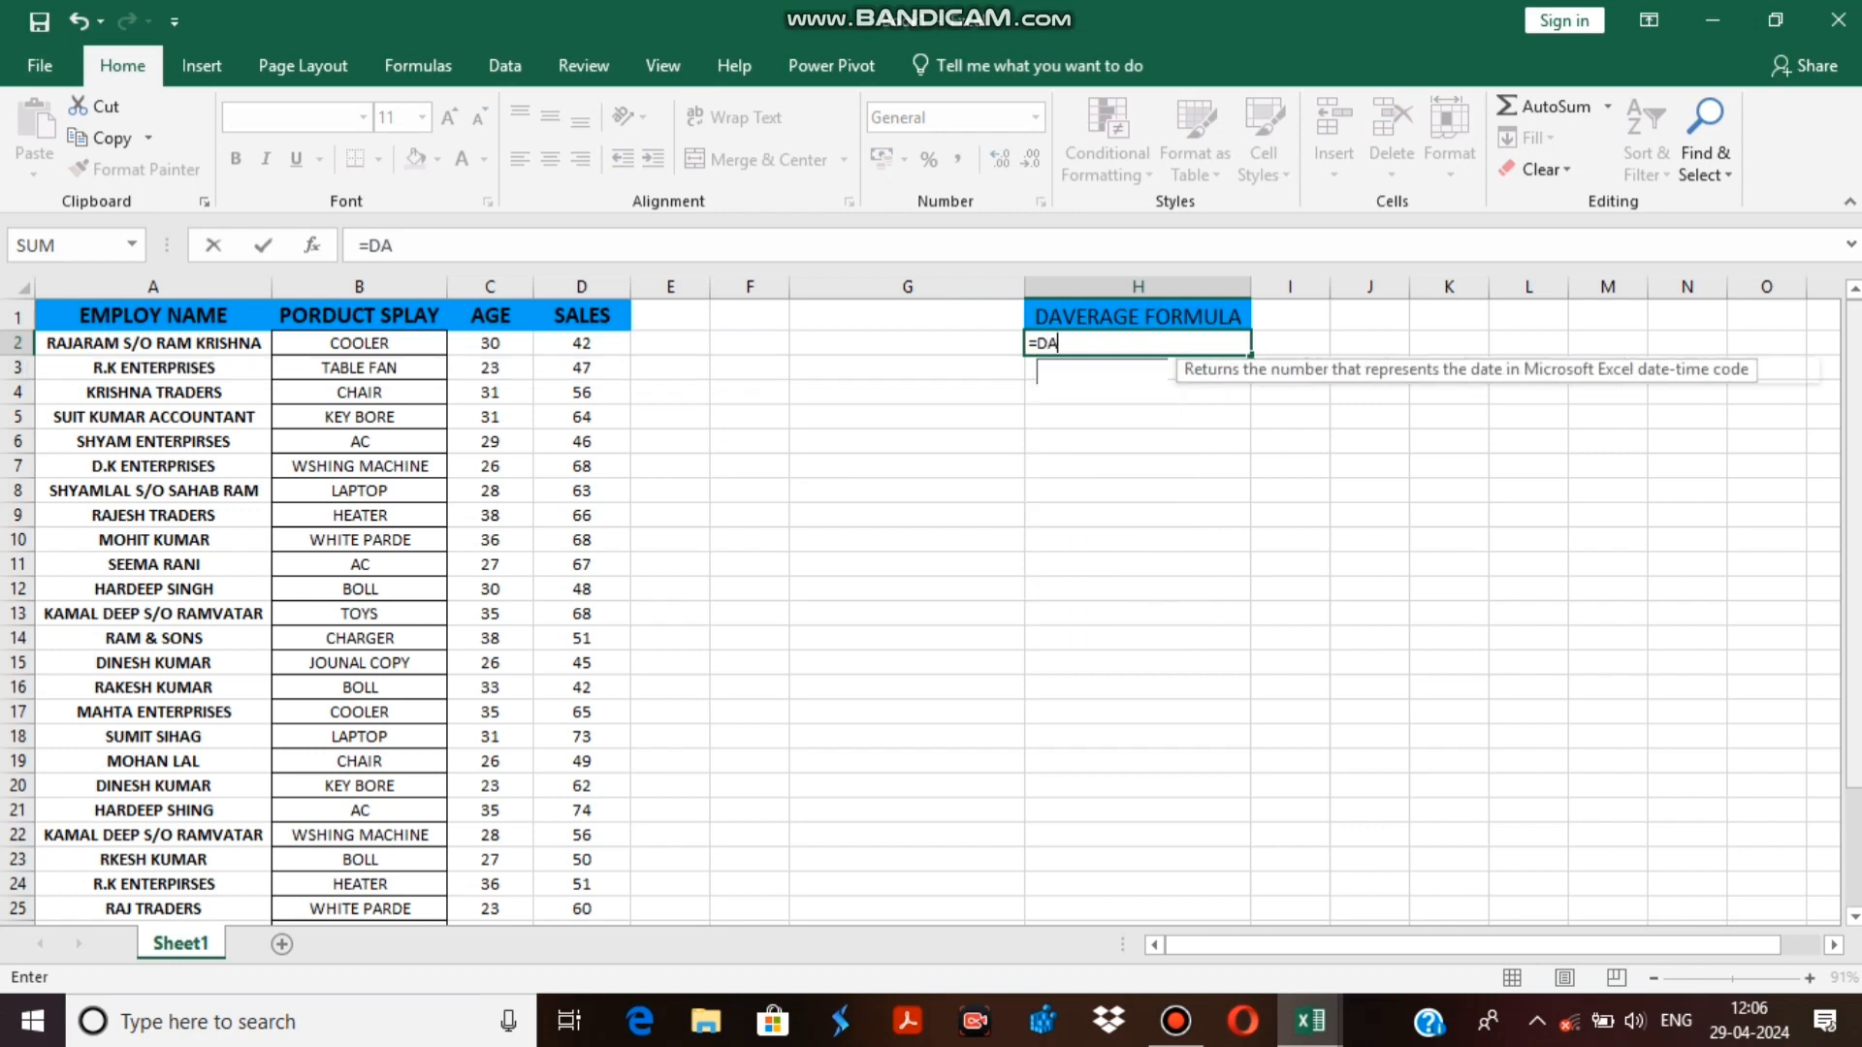
text(VE)
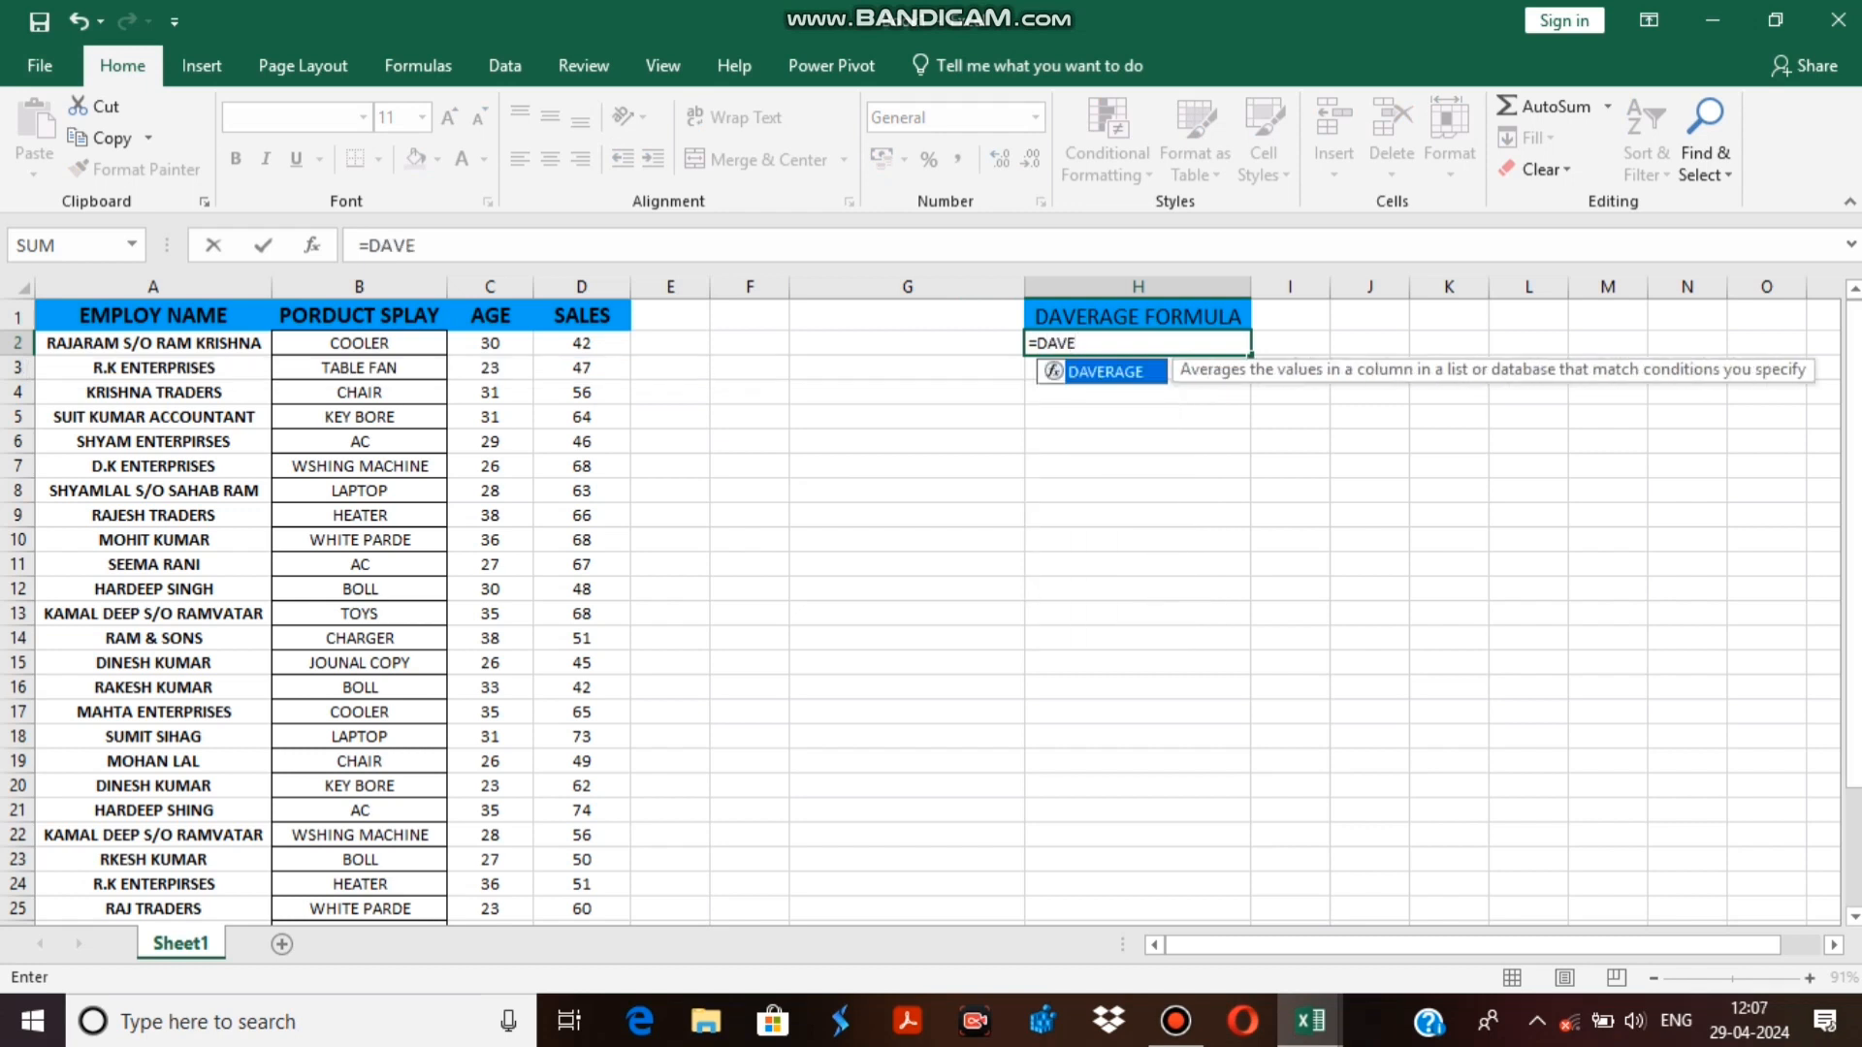
key(Return)
key(Return)
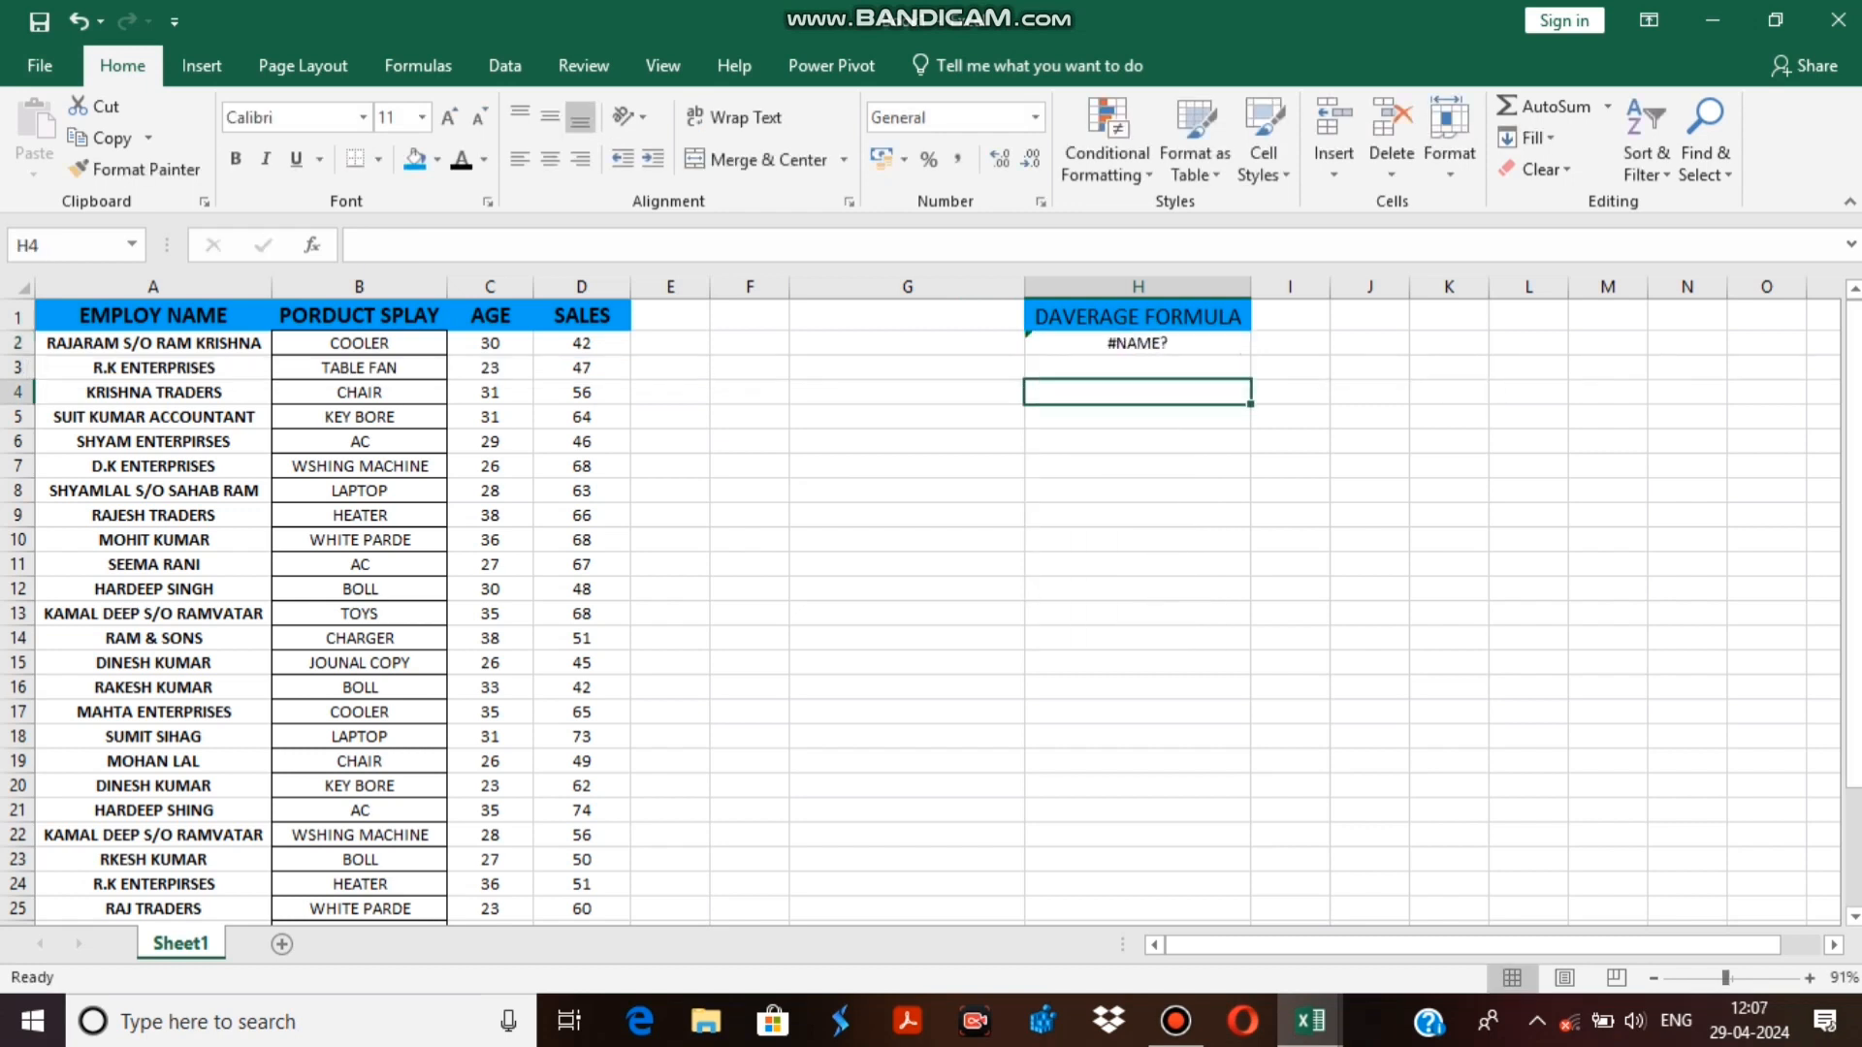
Correct the incomplete function name in cell H2 so the formula begins with =DAVERAGE(.
key(Up)
key(Up)
key(F2)
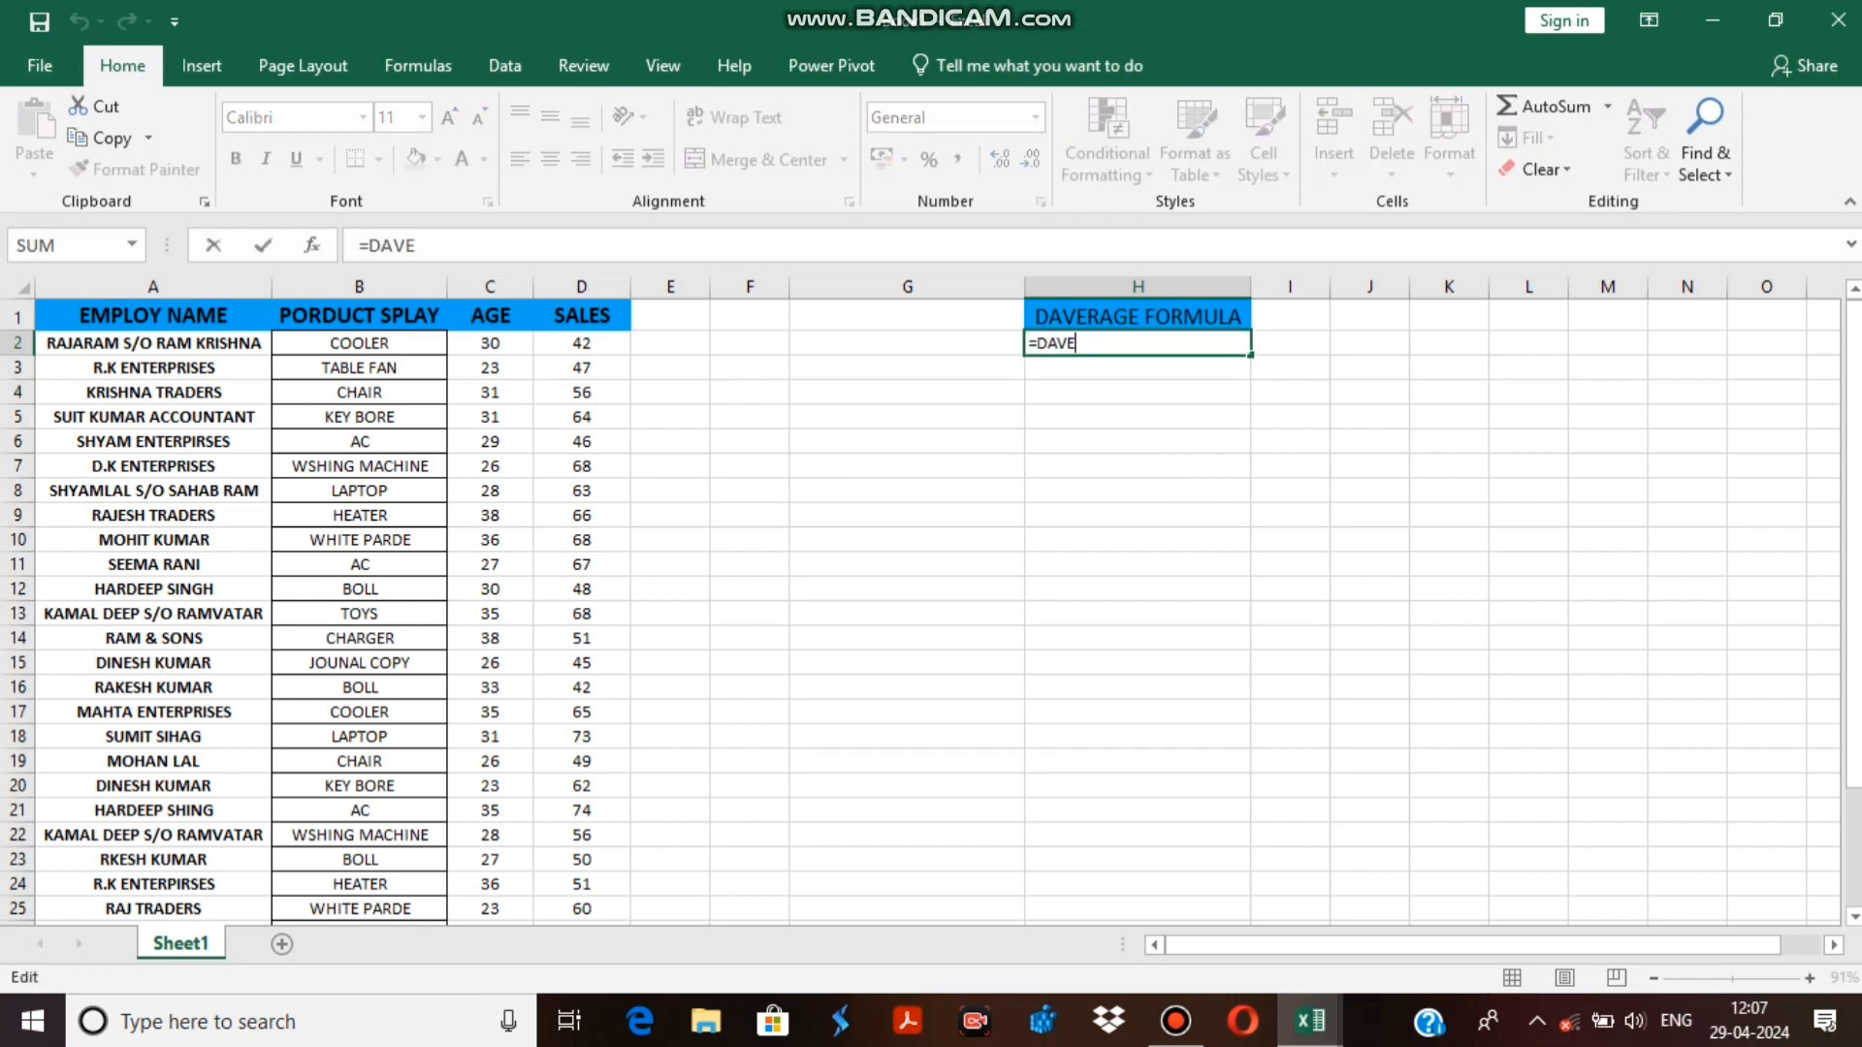
key(ctrl+shift+Left)
key(End)
text(R)
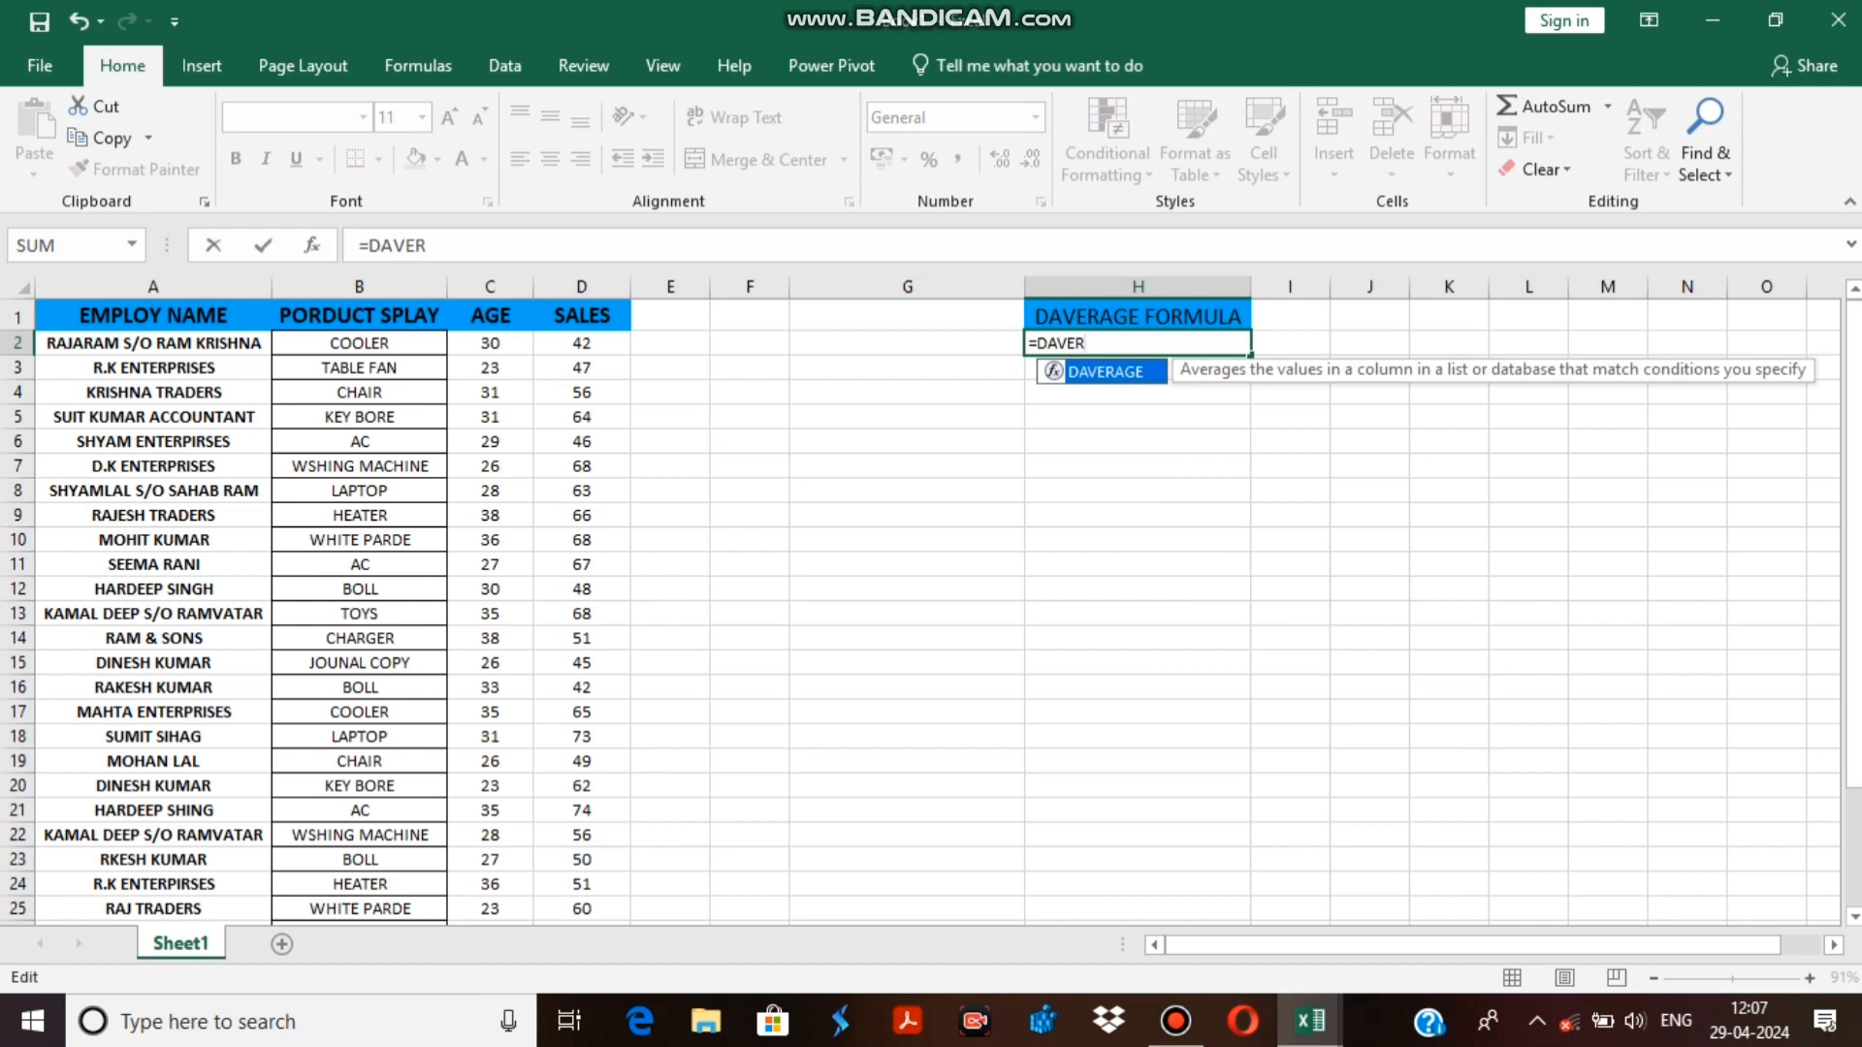
key(Tab)
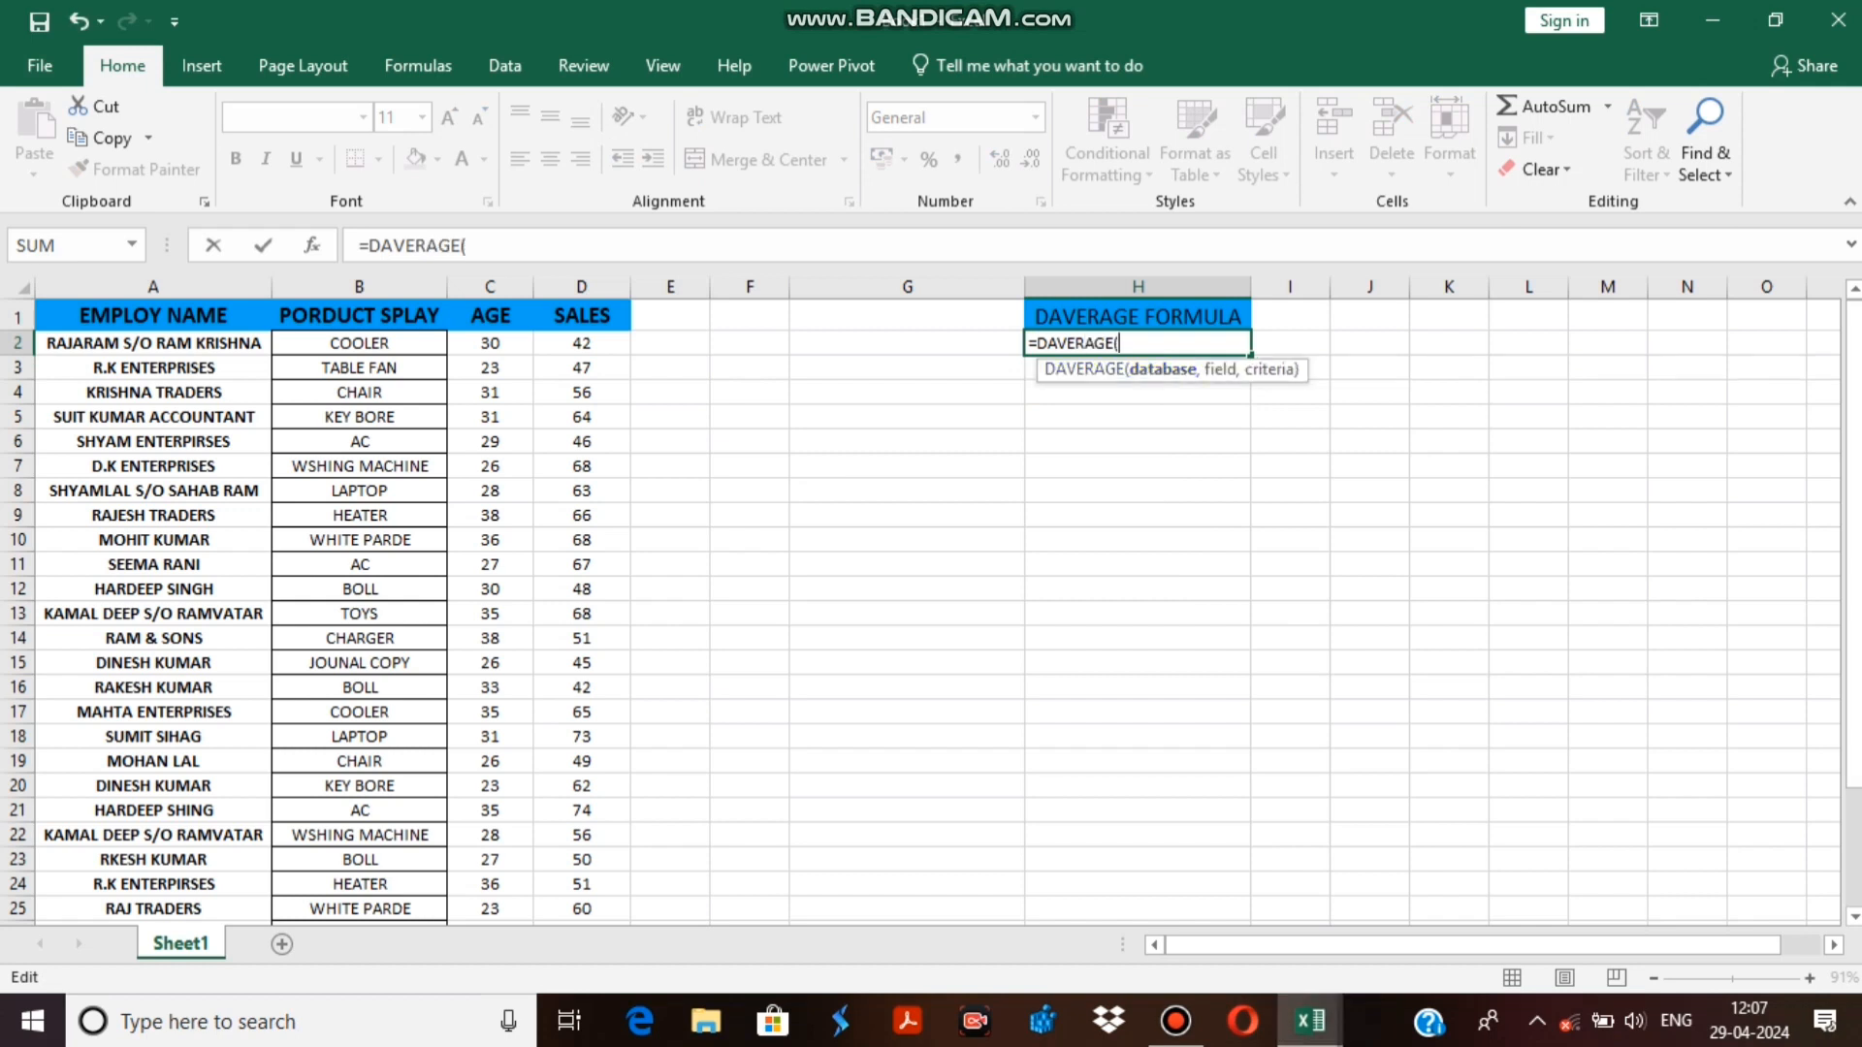
Try the DAVERAGE formula with only A1:D33 as its database, and erase the unfinished formula from H2.
drag(154, 315, 582, 919)
scroll(931, 611, up, 3)
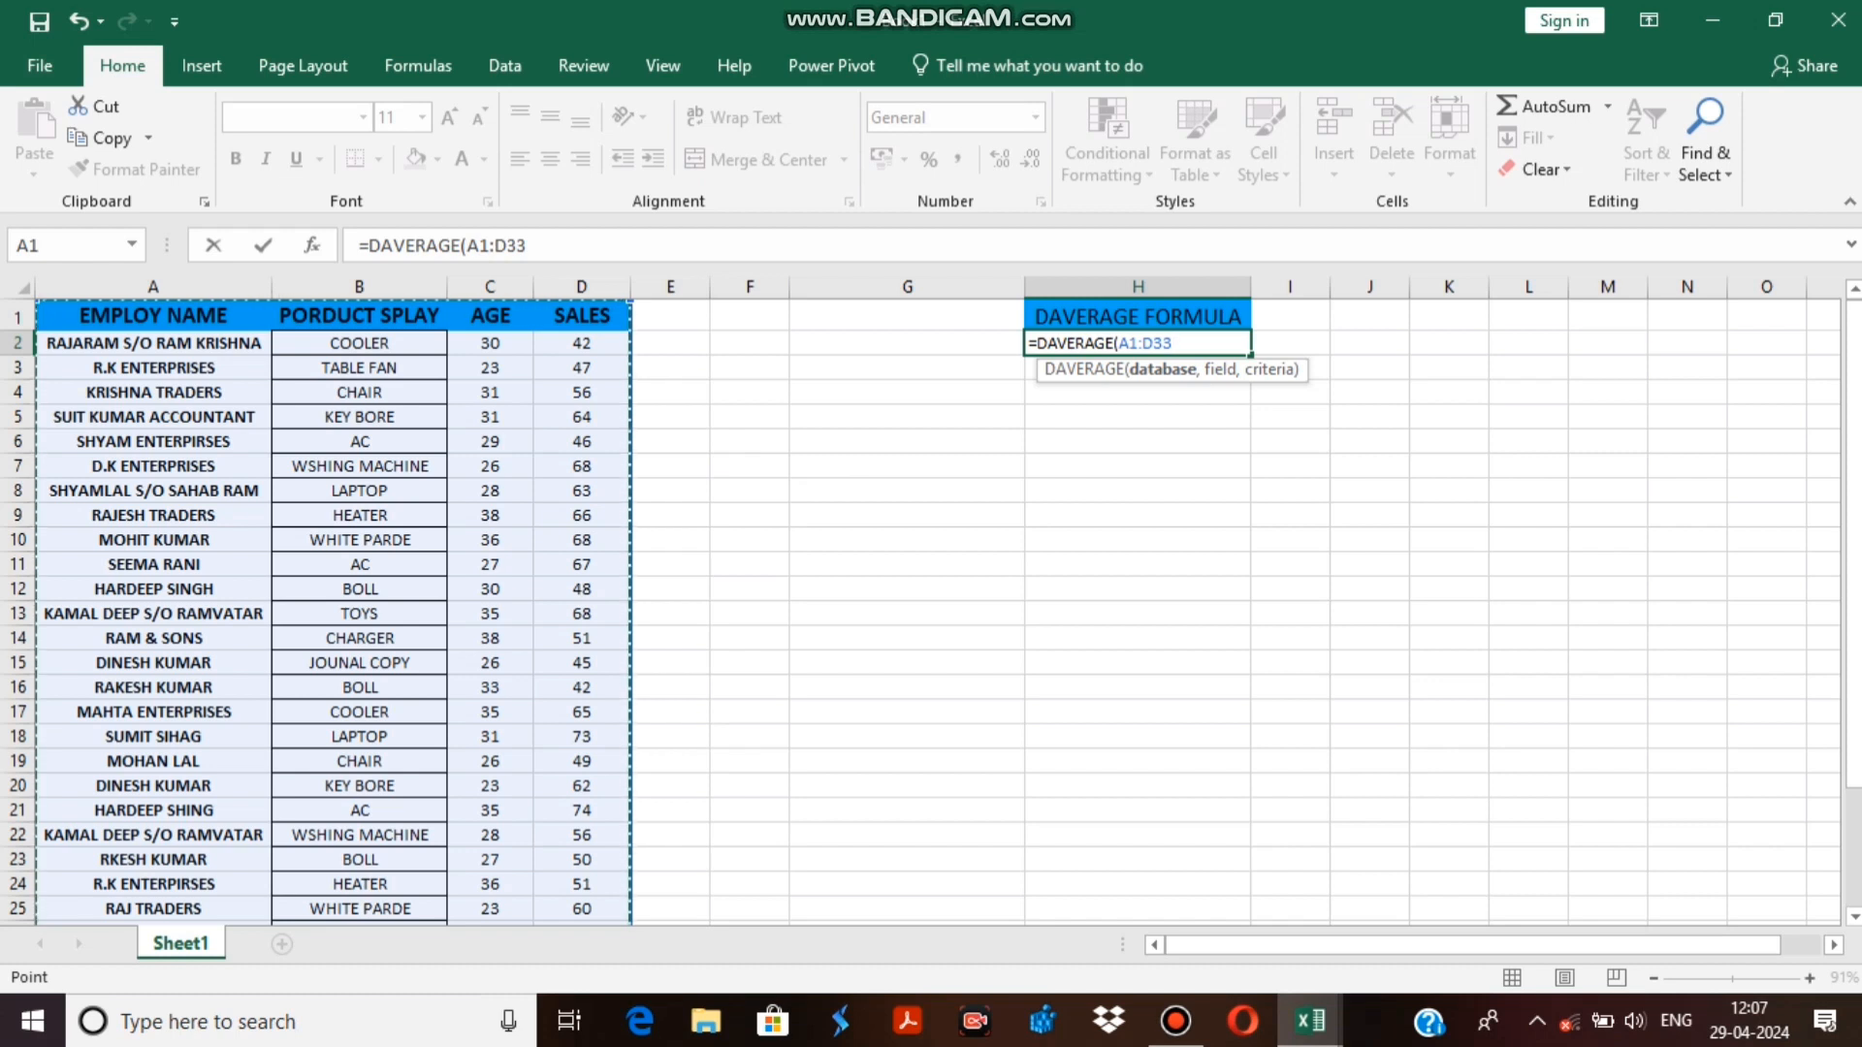
key(Return)
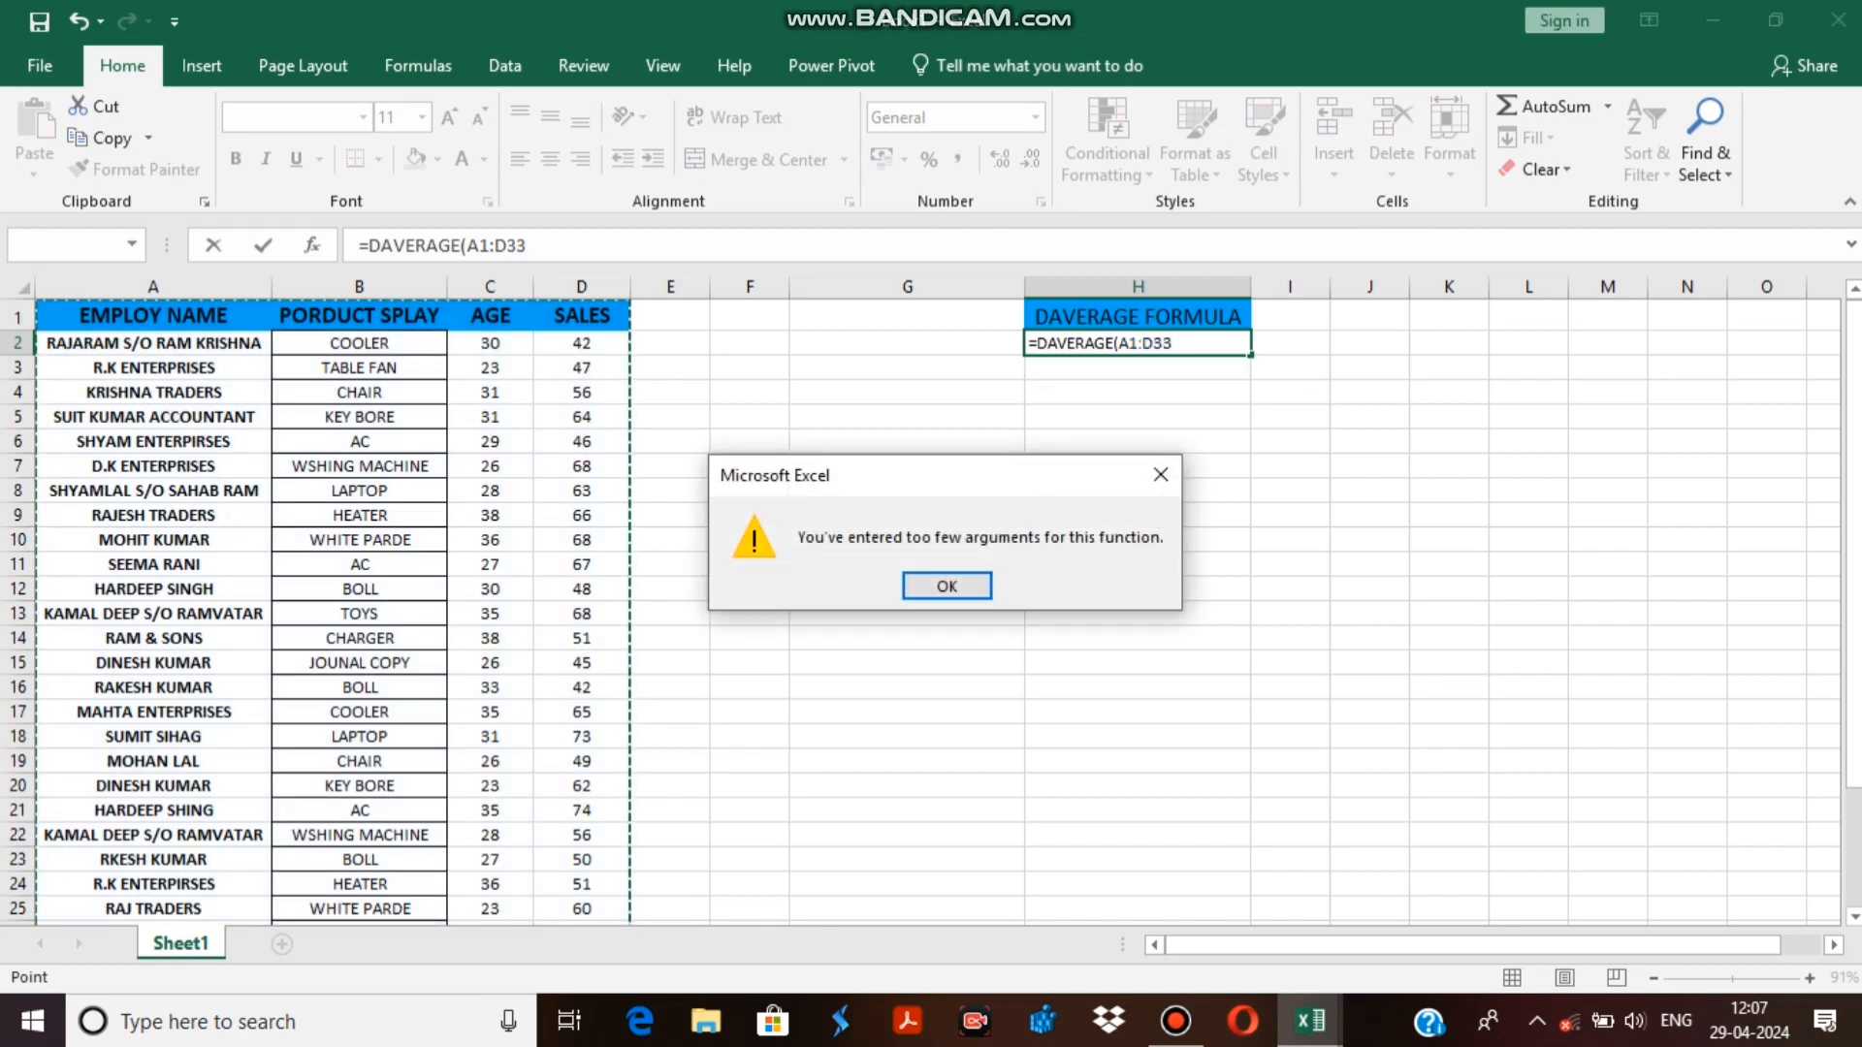
key(Return)
key(Return)
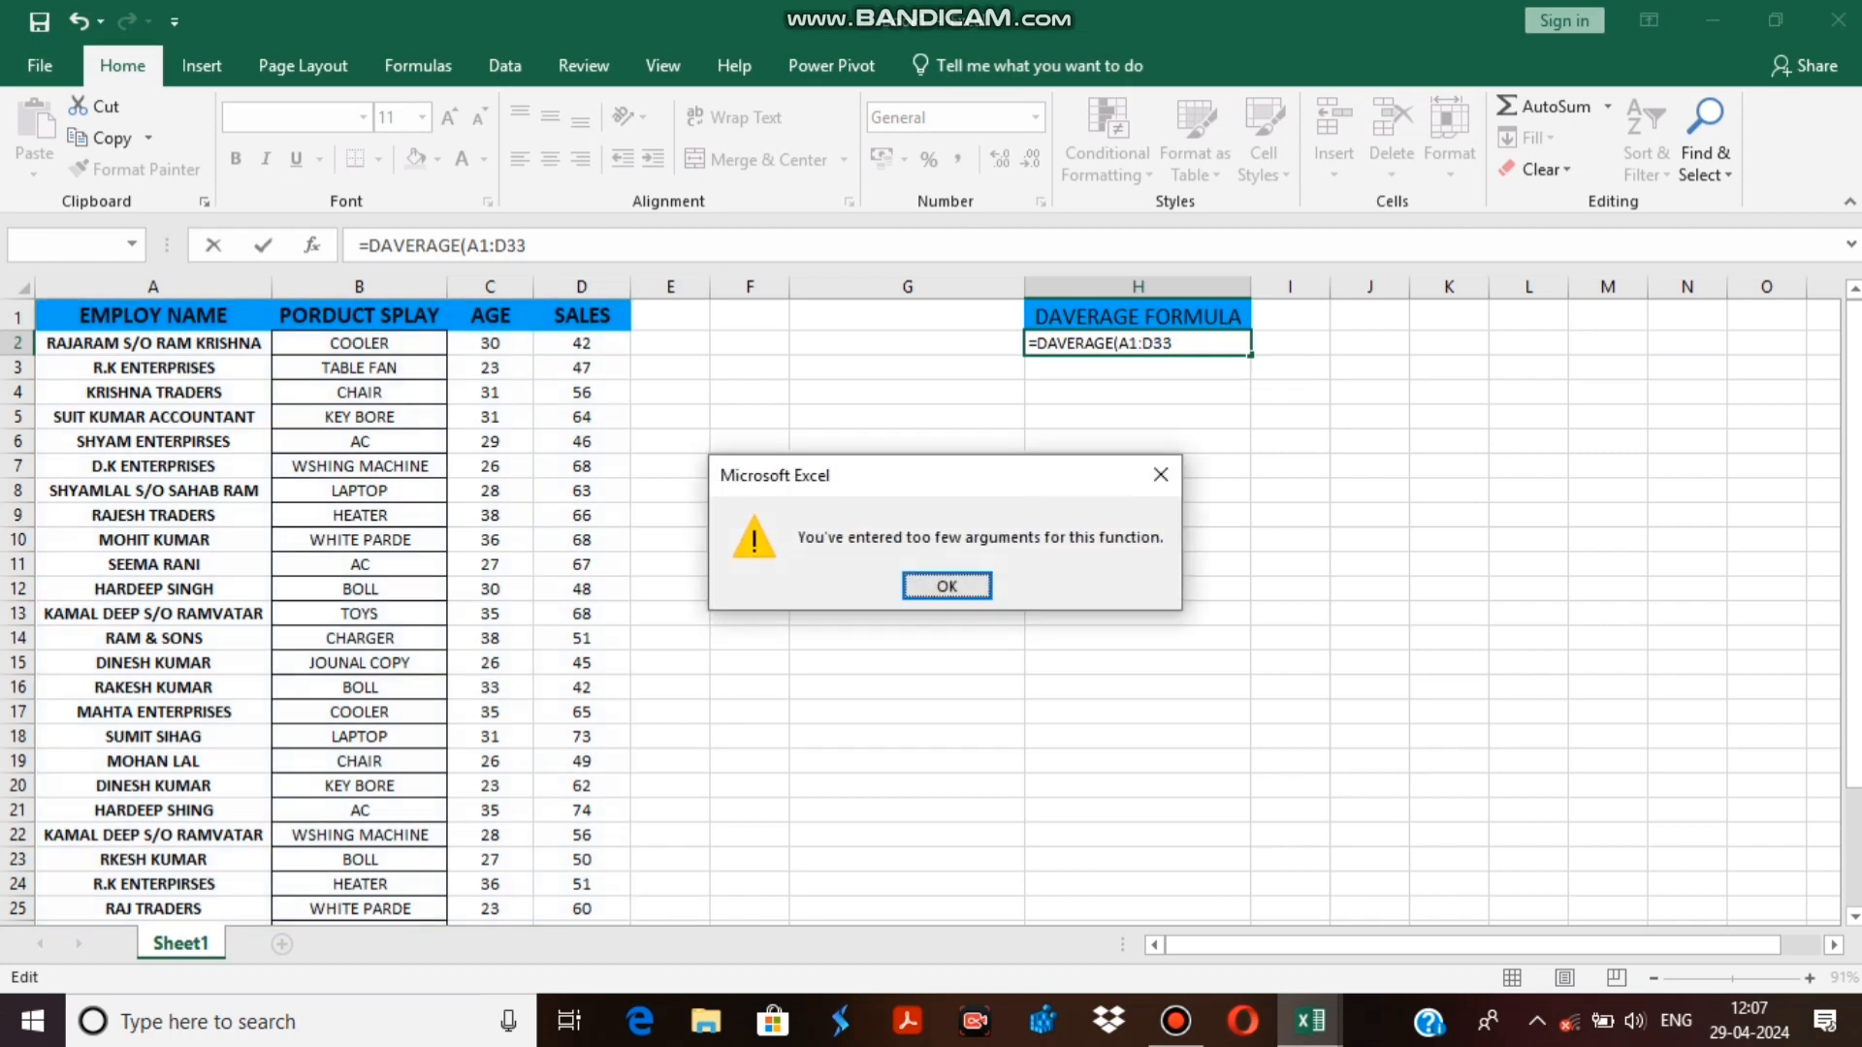
key(Return)
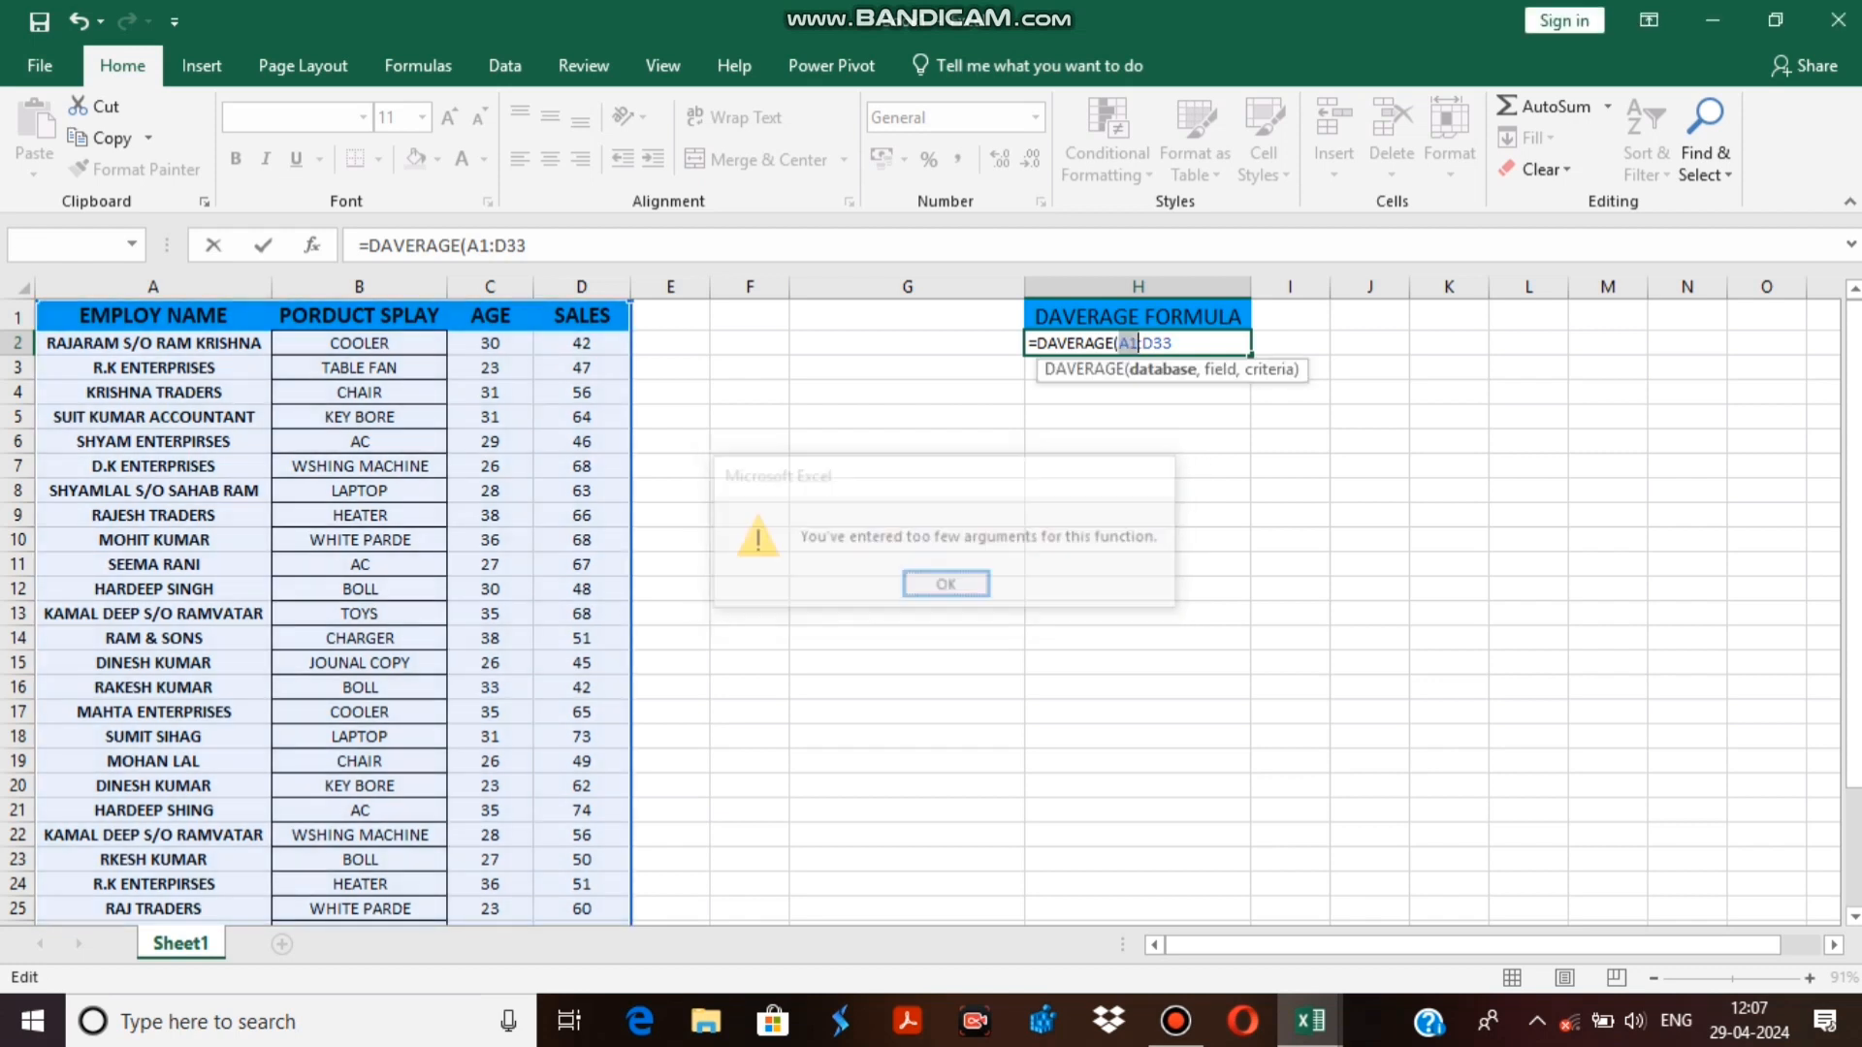
key(shift+Home)
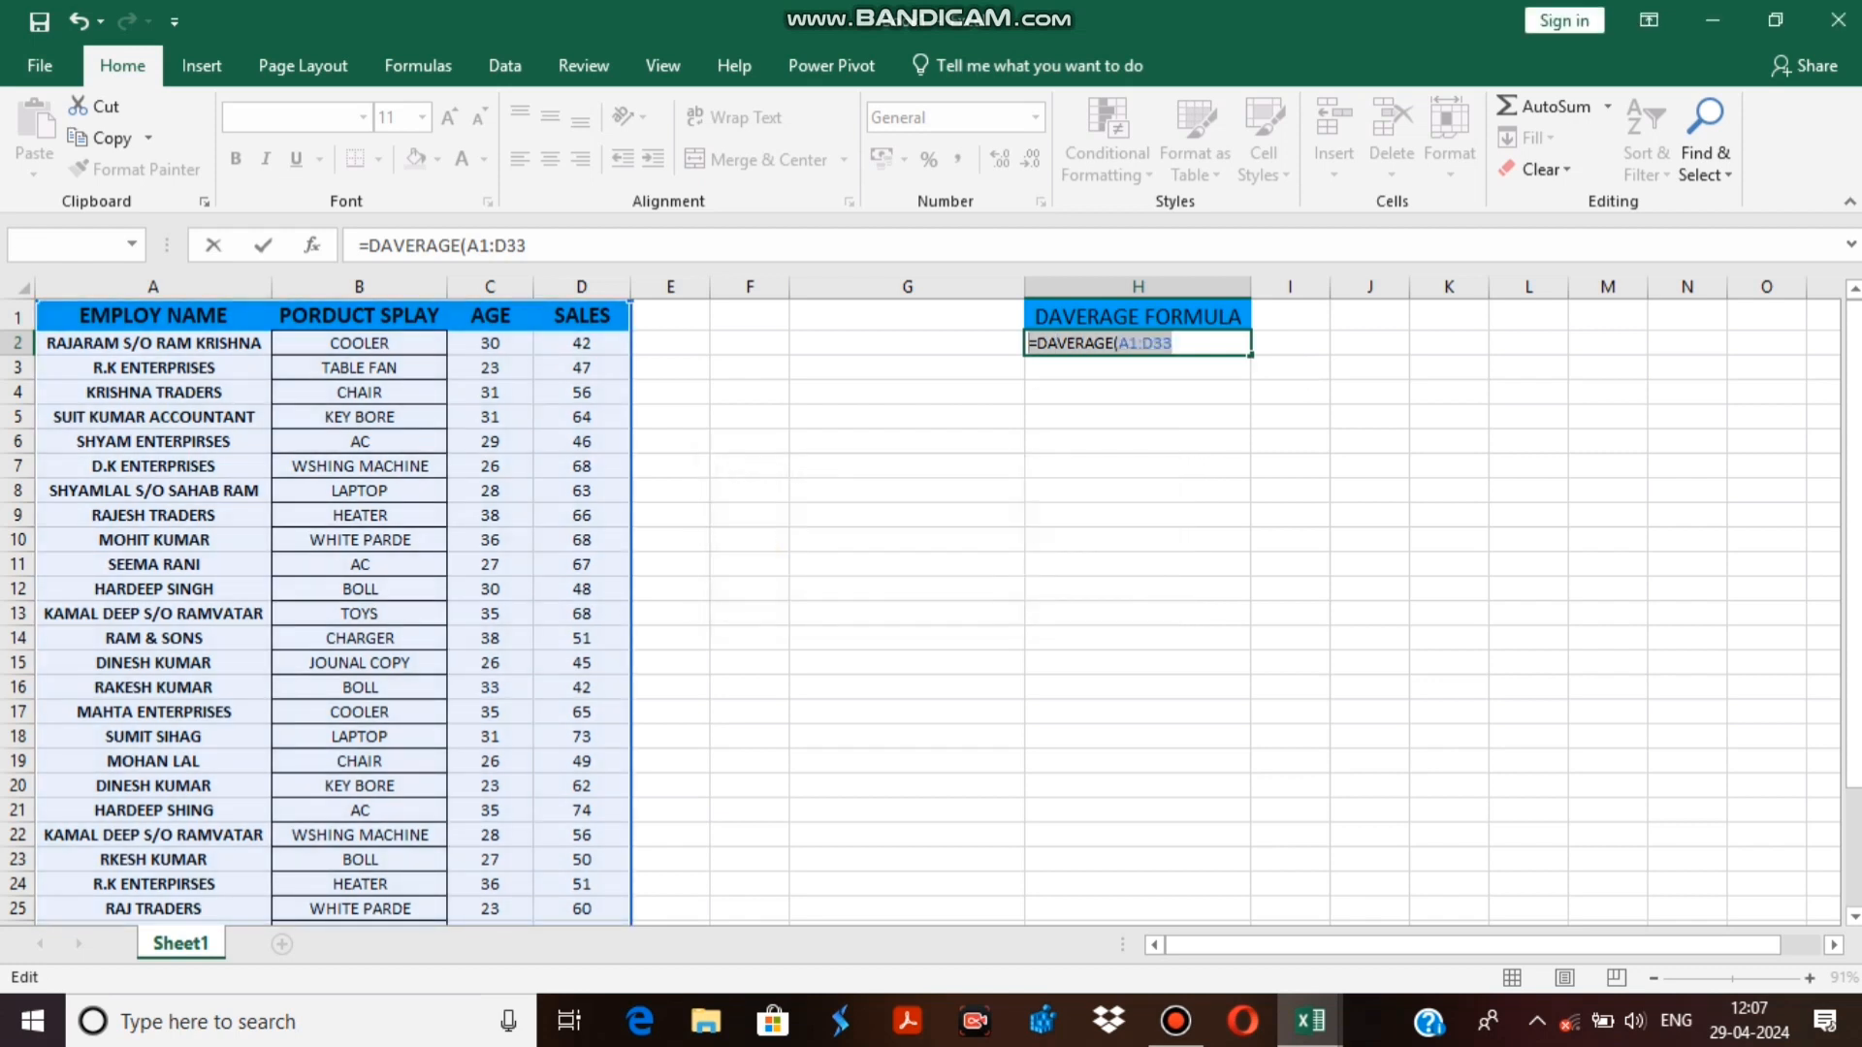
key(BackSpace)
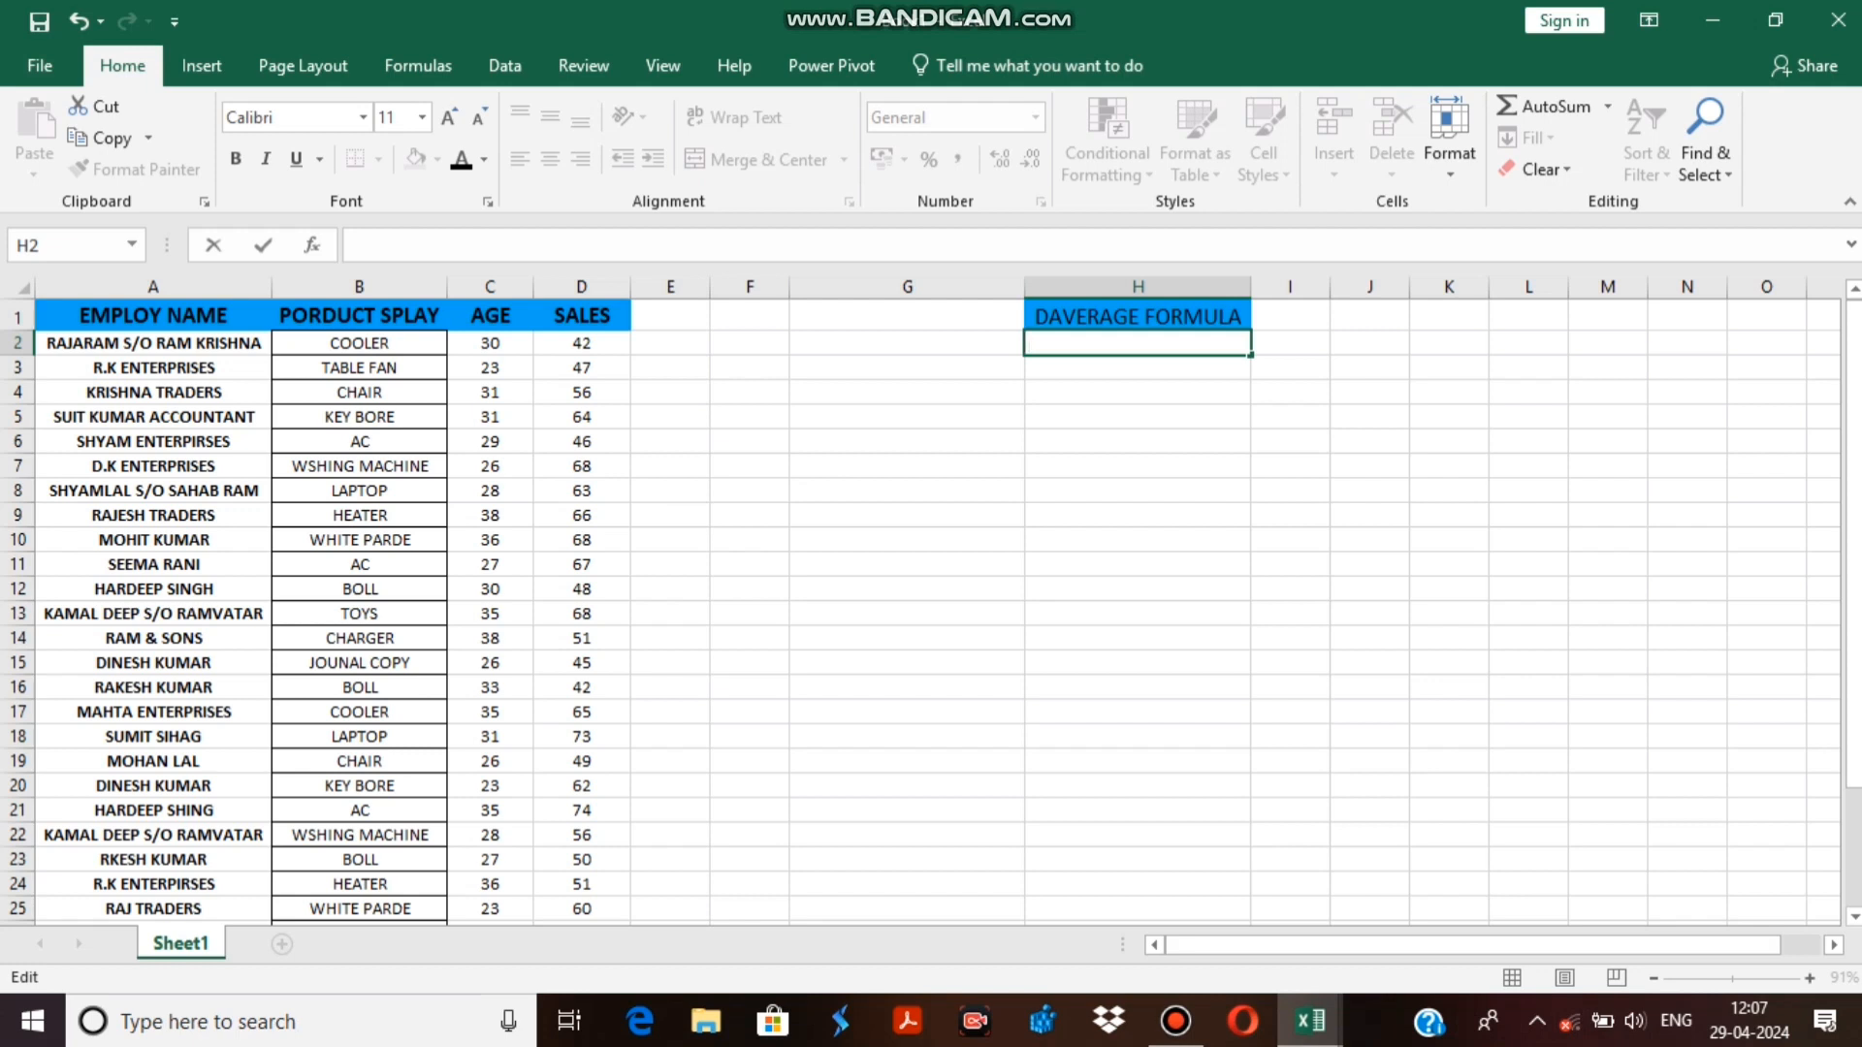
Copy the product and age headers with their first data row (B1:C2) to G1:H2 as a criteria block.
drag(359, 316, 489, 343)
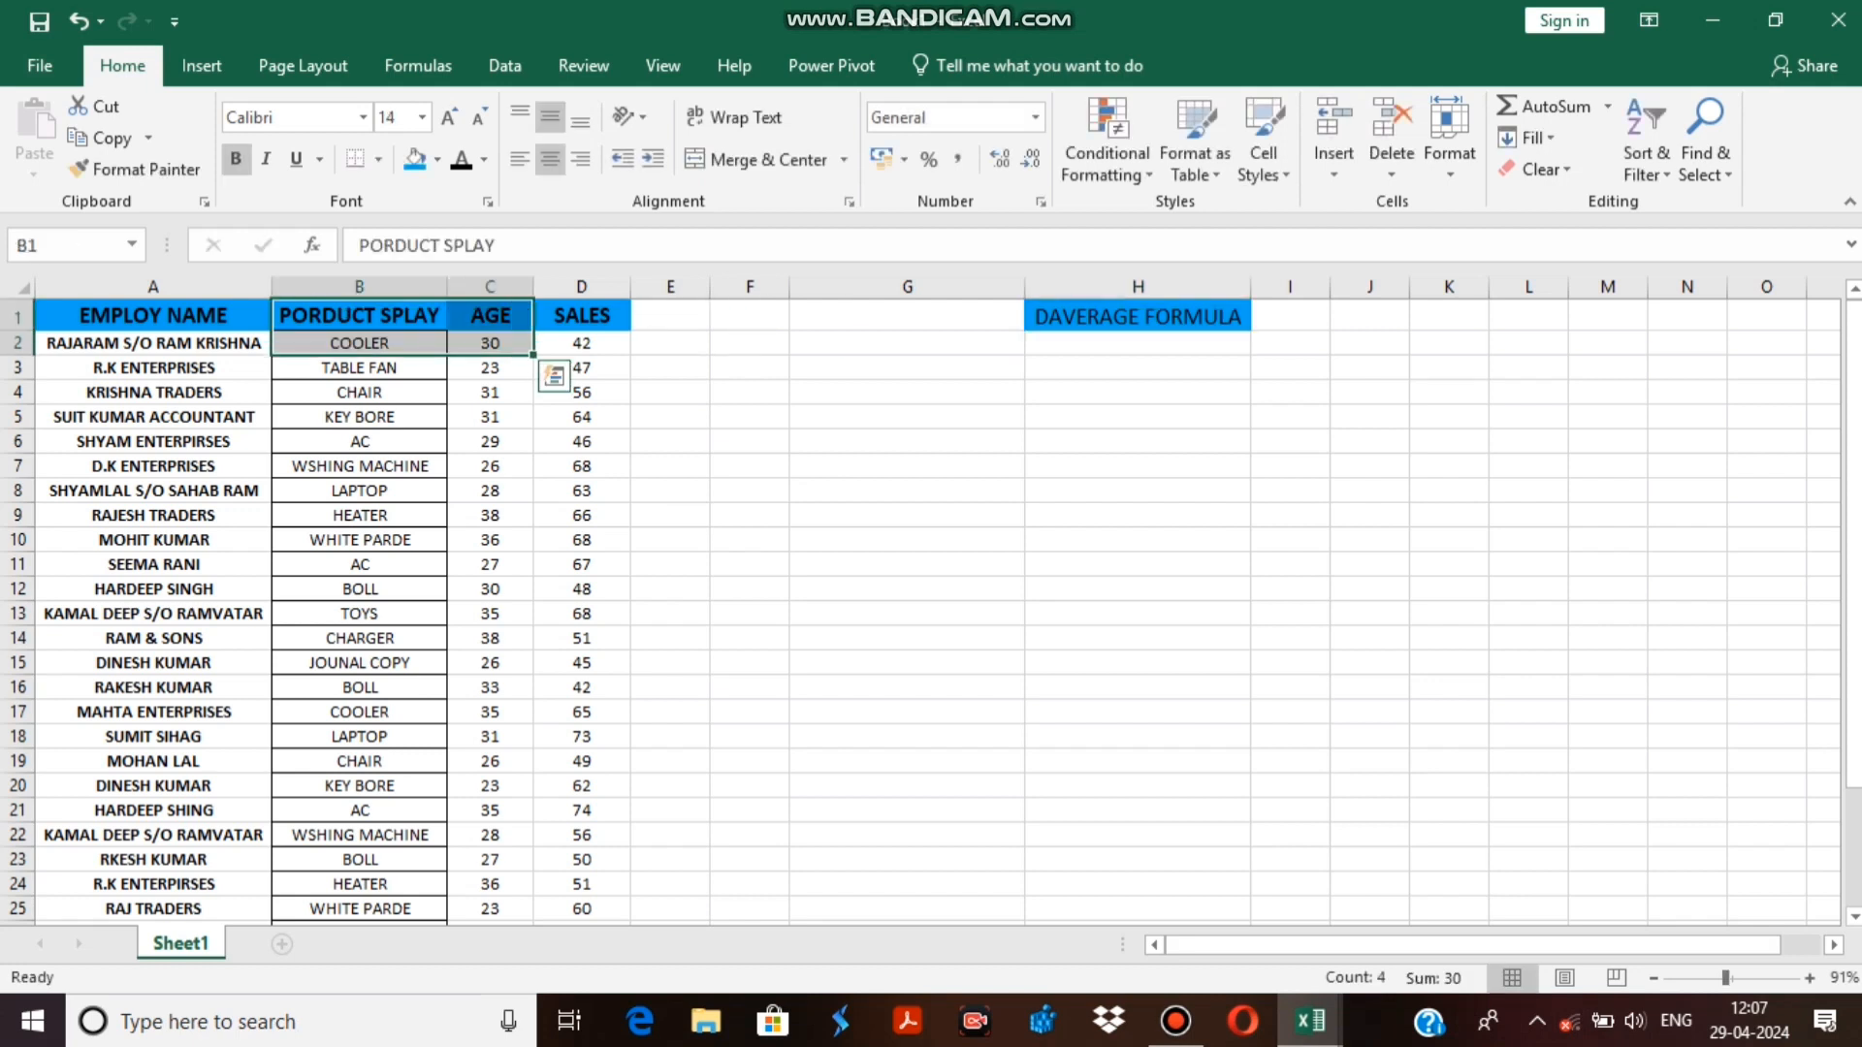
right_click(477, 335)
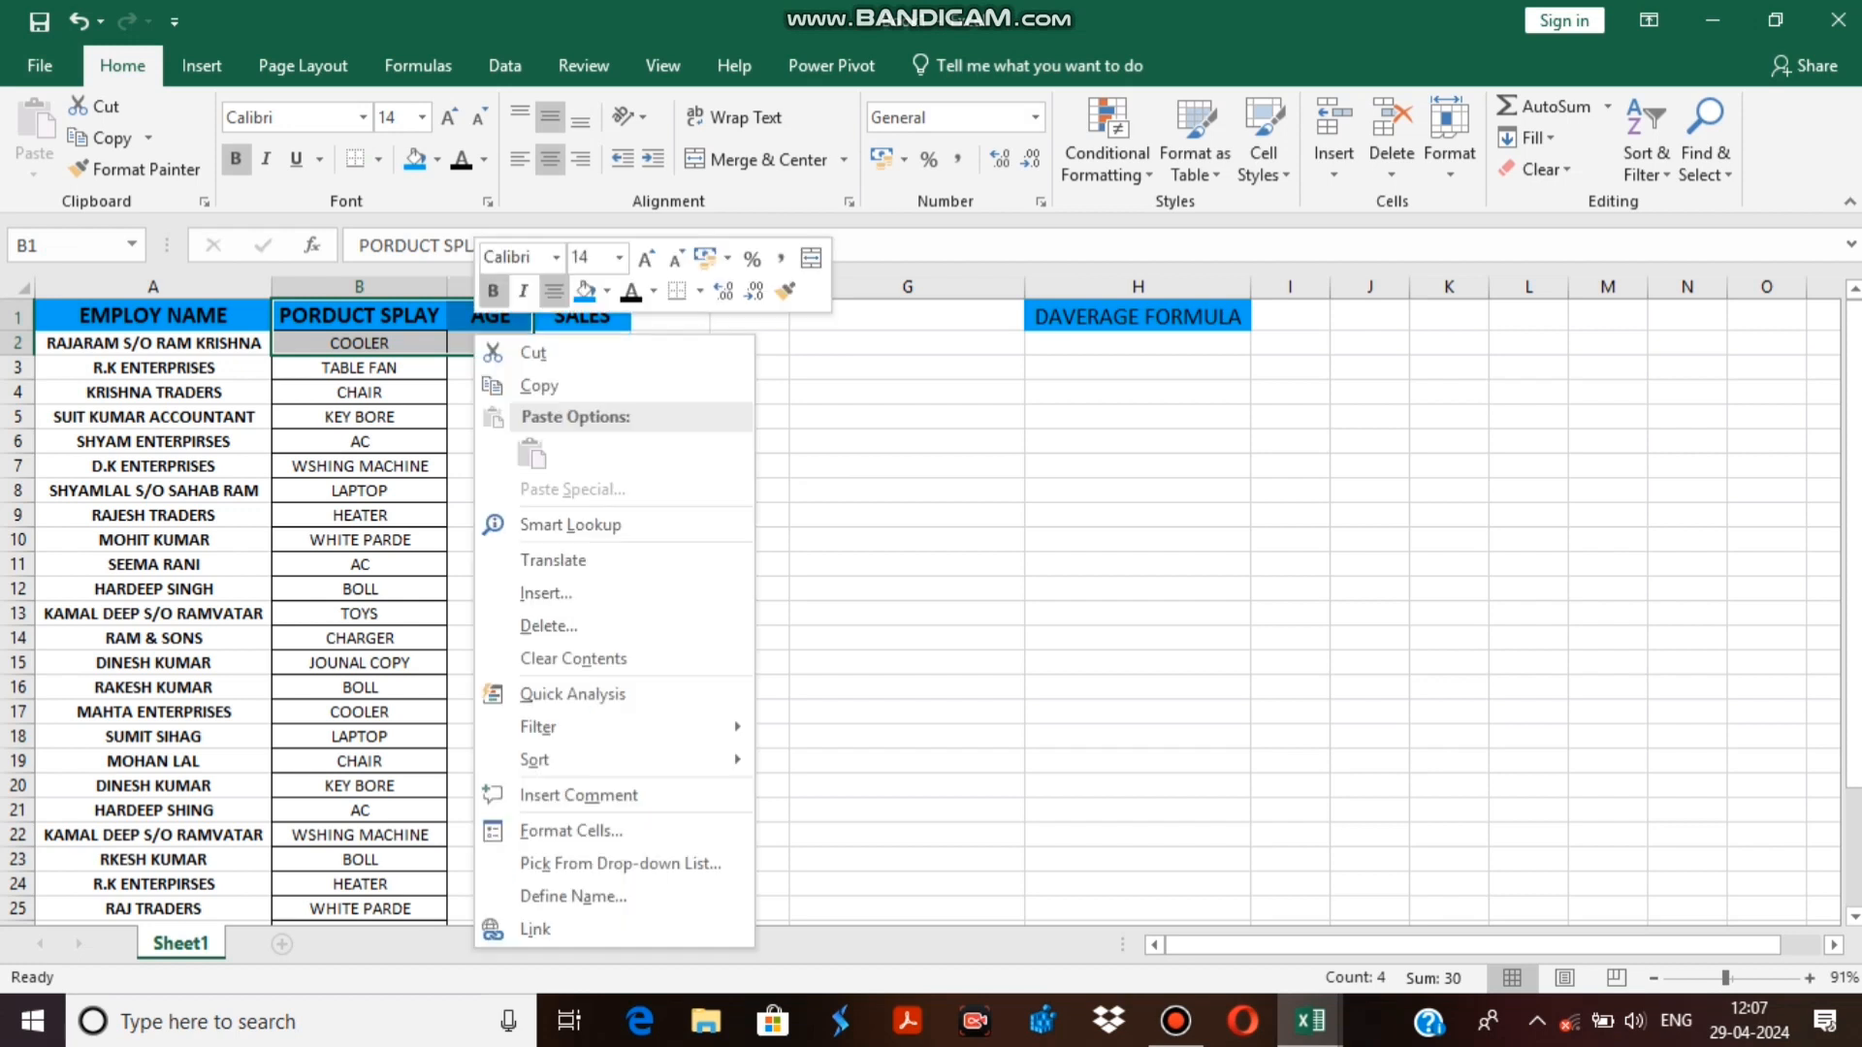
click(539, 385)
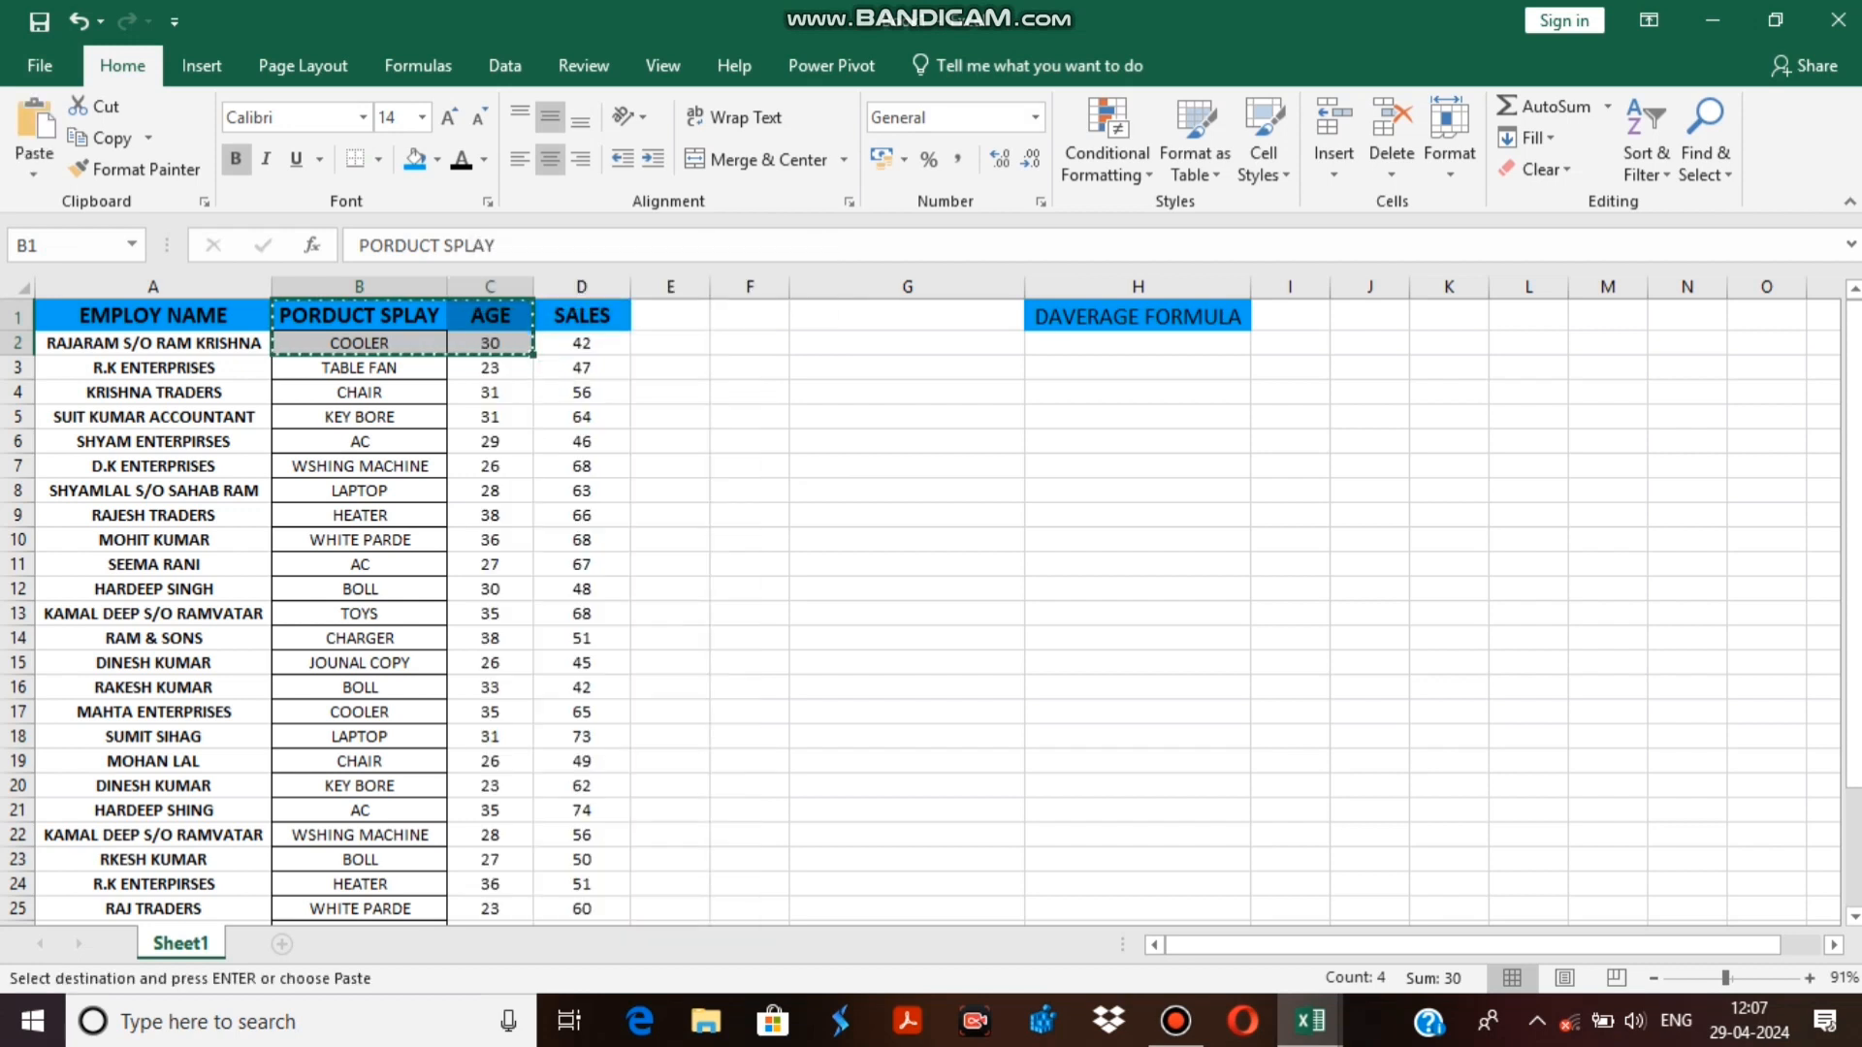
click(906, 316)
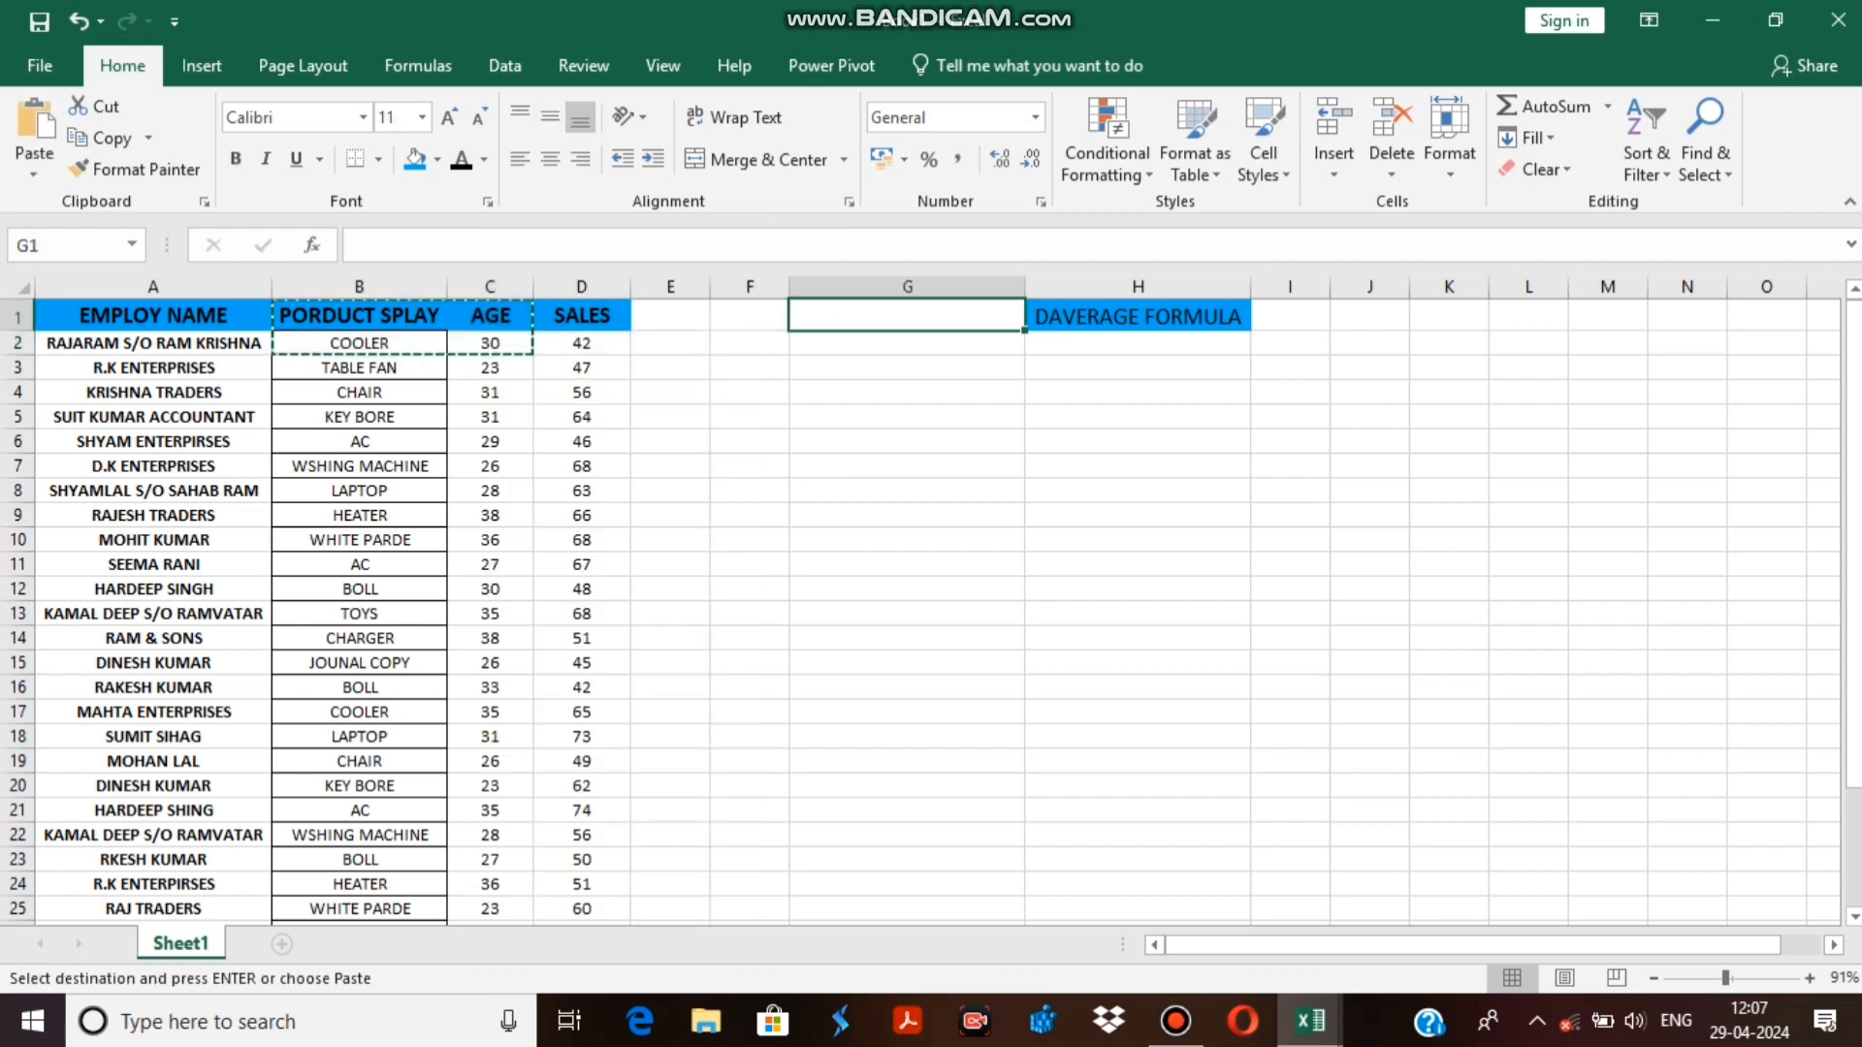
key(ctrl+v)
key(ctrl)
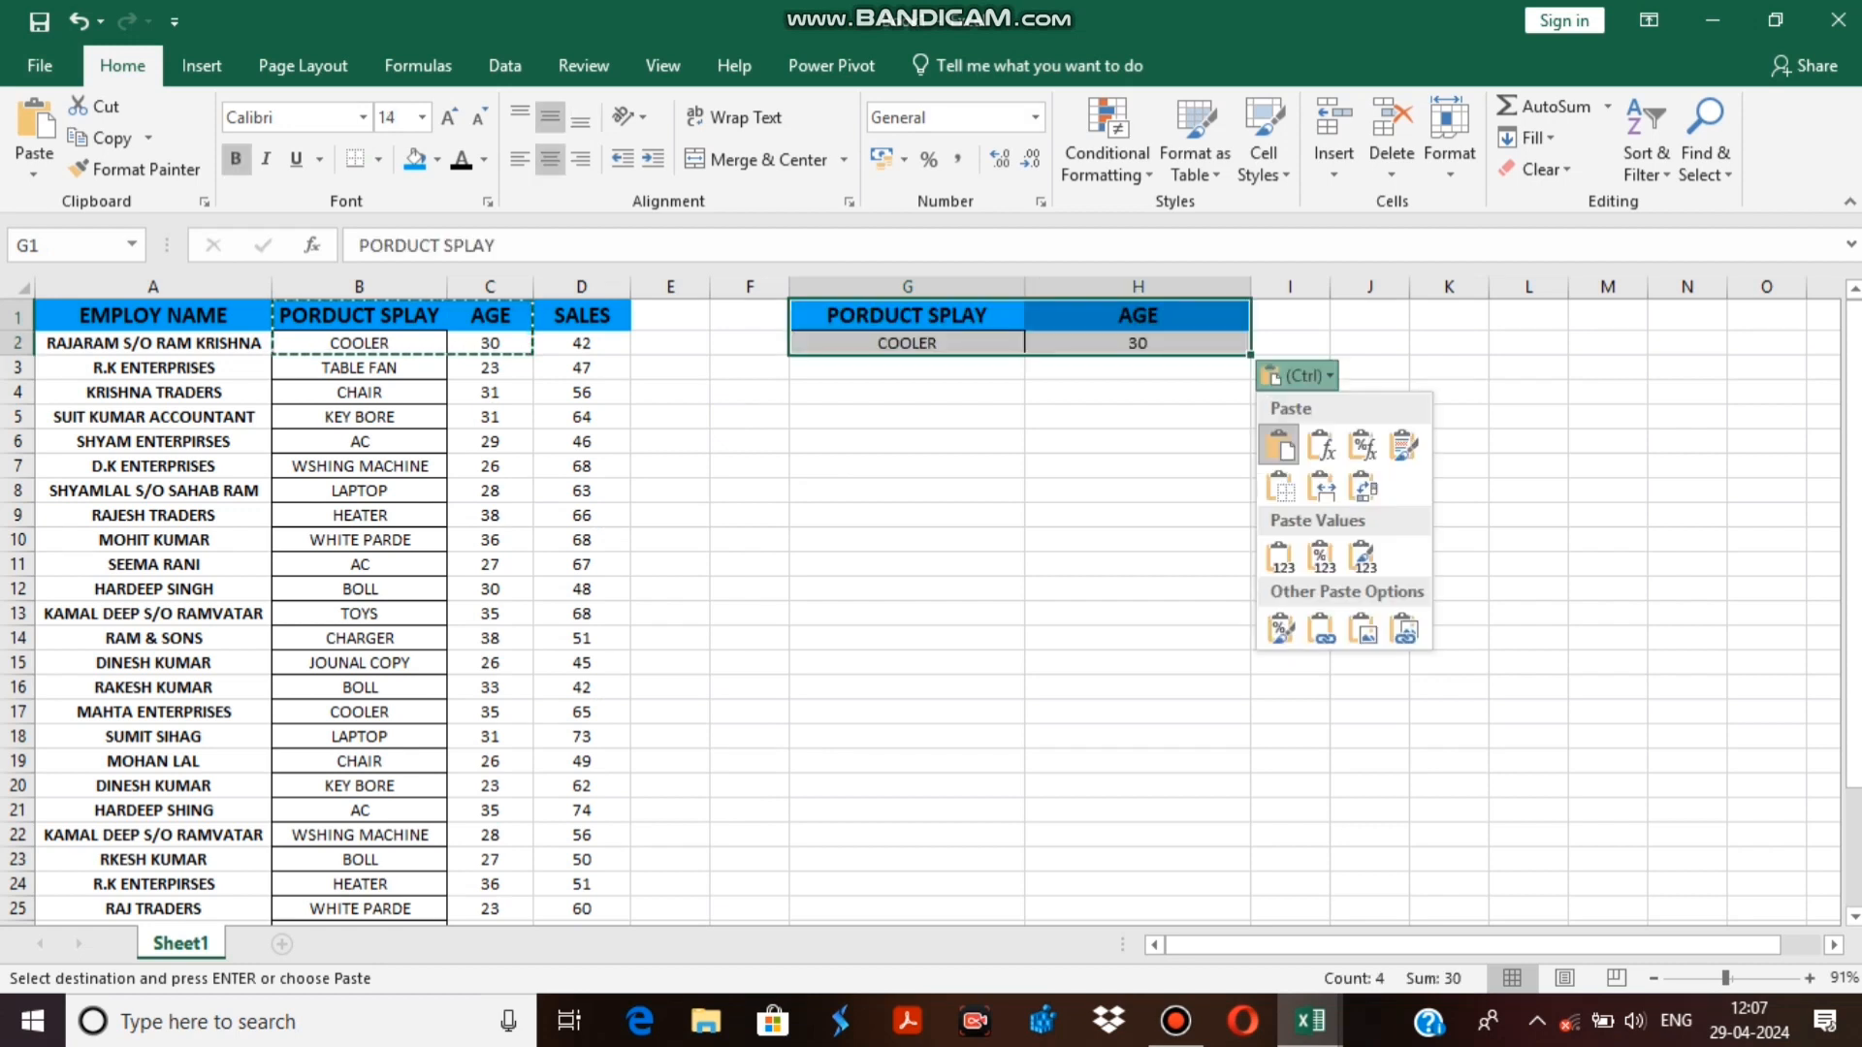
key(Escape)
double_click(1138, 663)
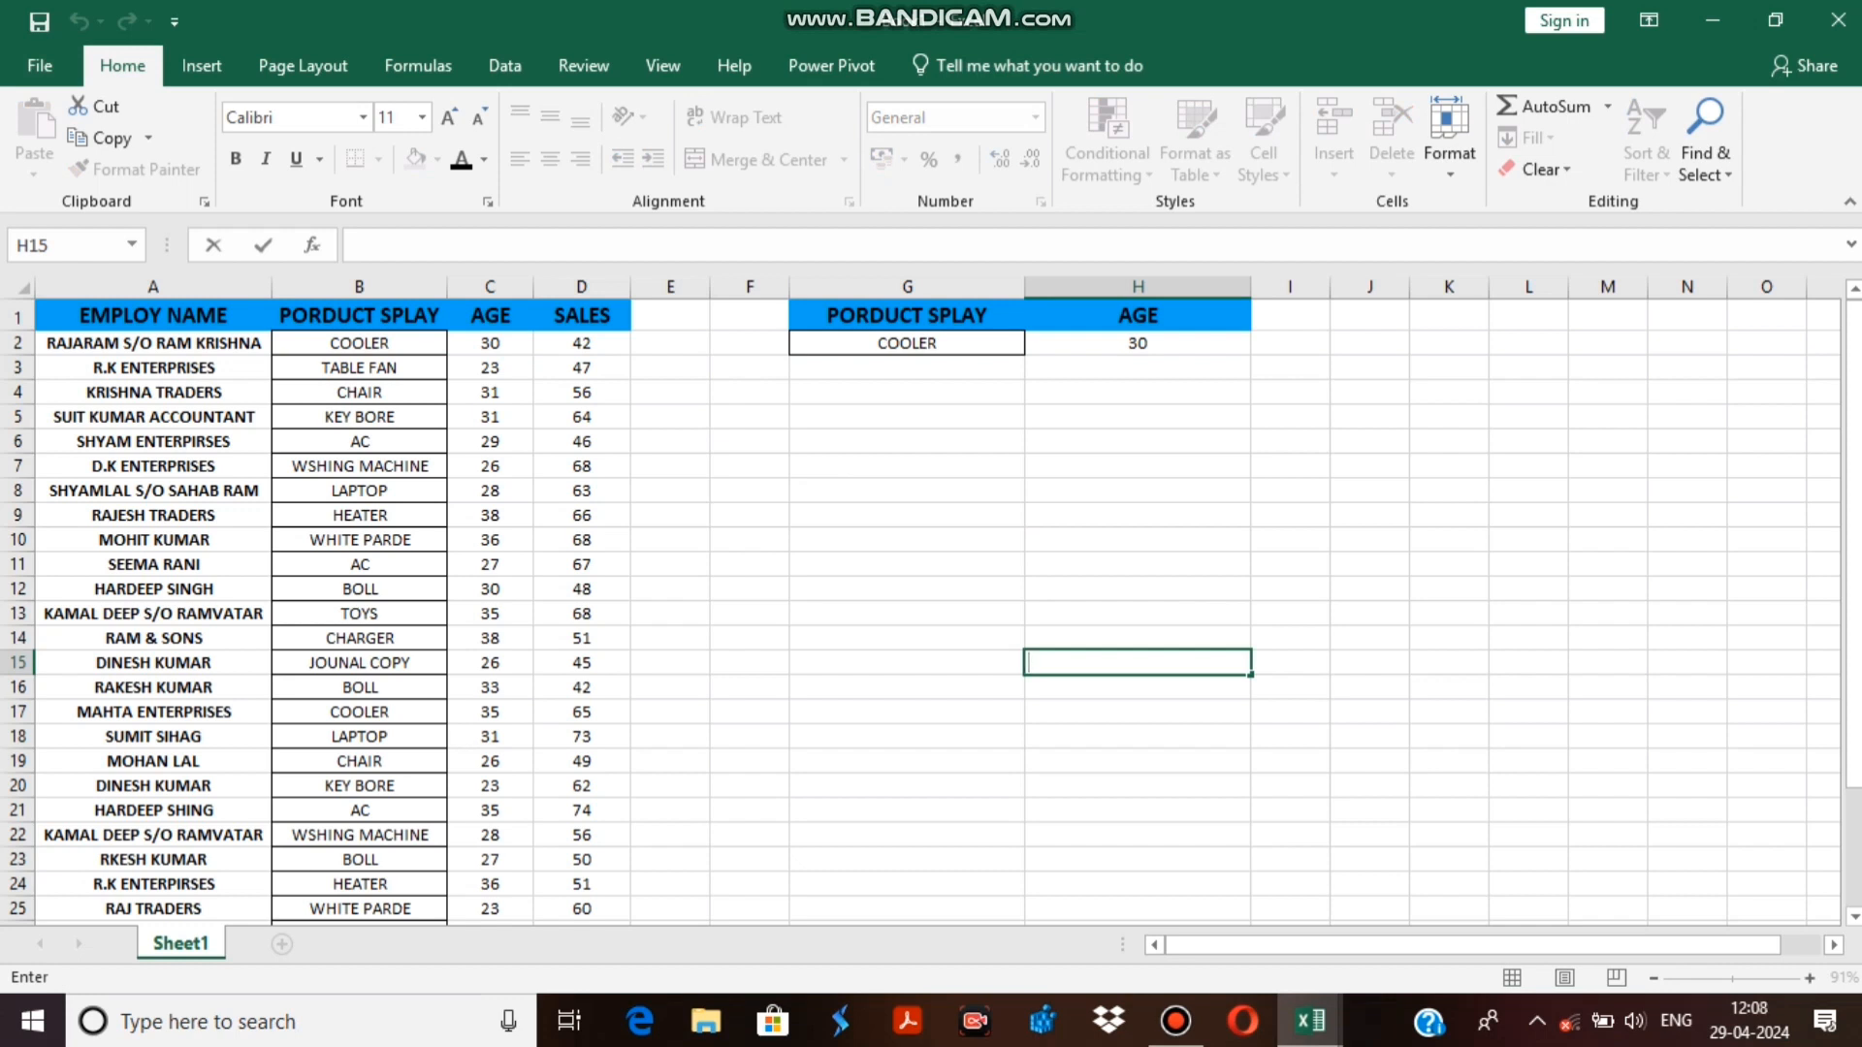
click(1290, 315)
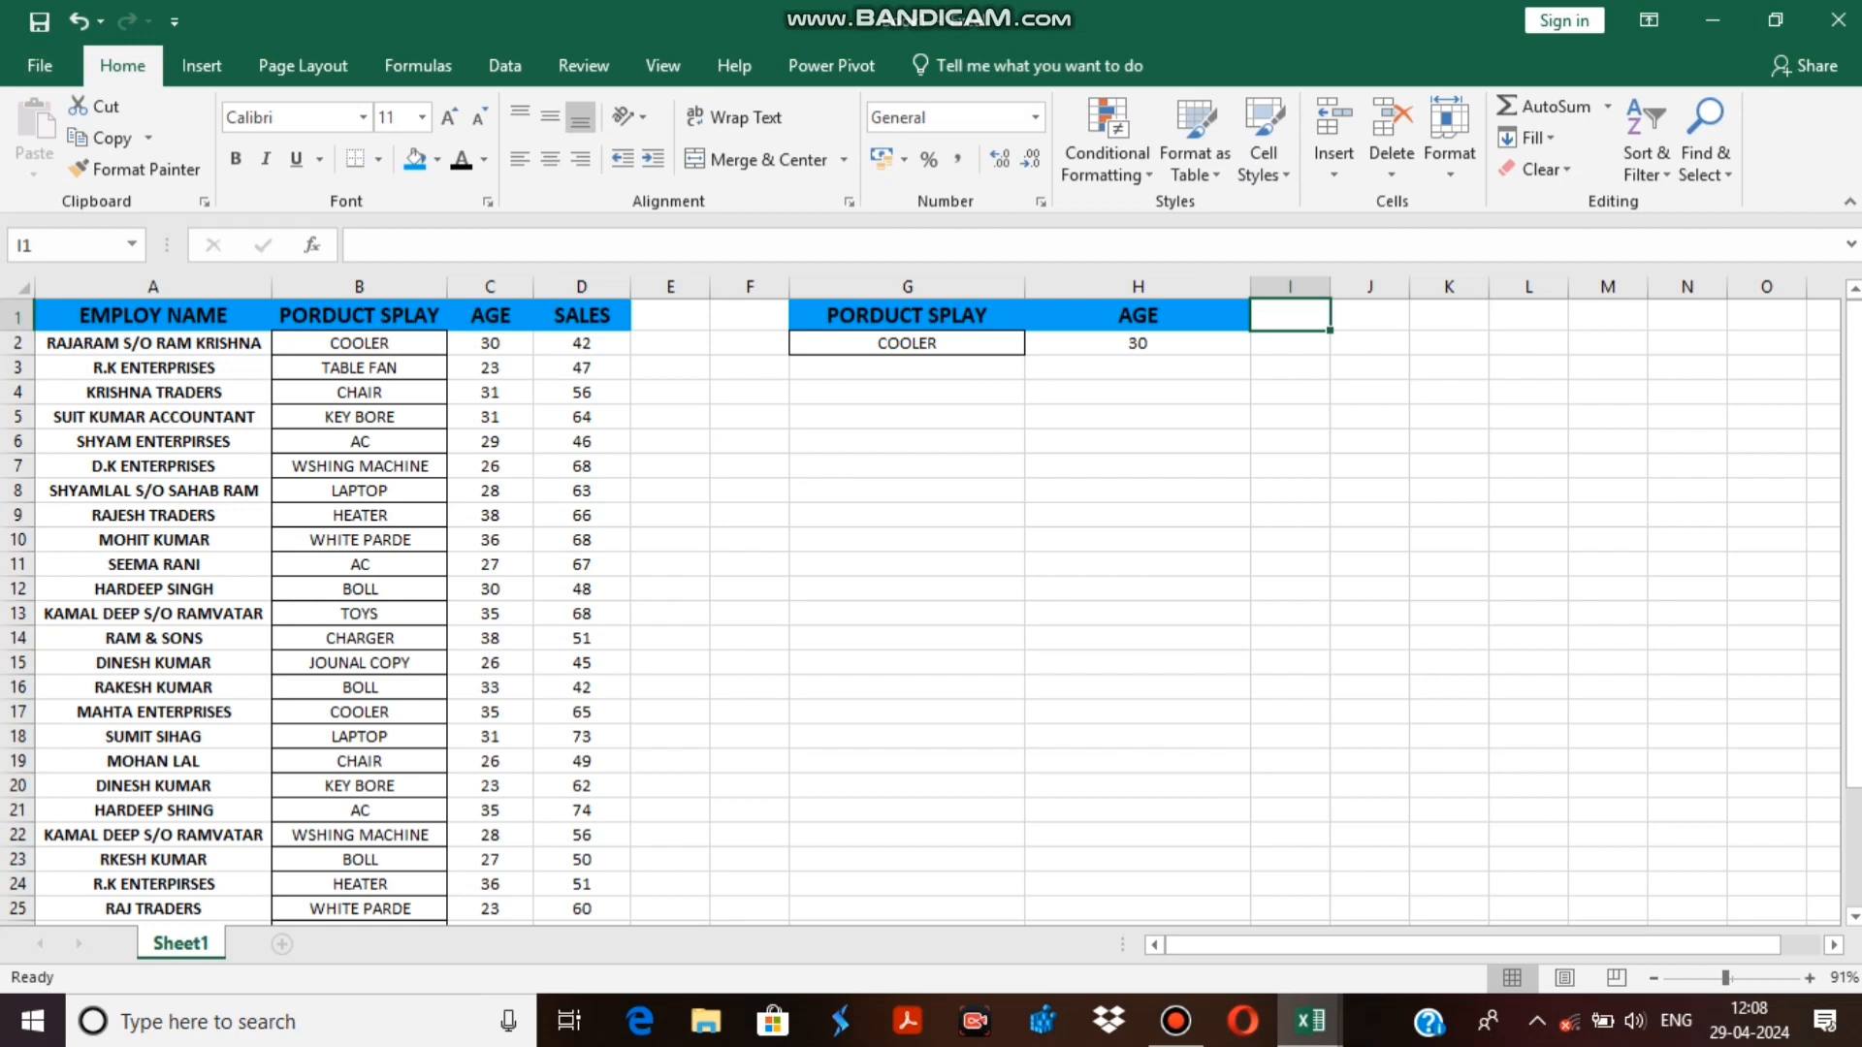
Set the age criterion in cell H2 to >28.
double_click(1150, 344)
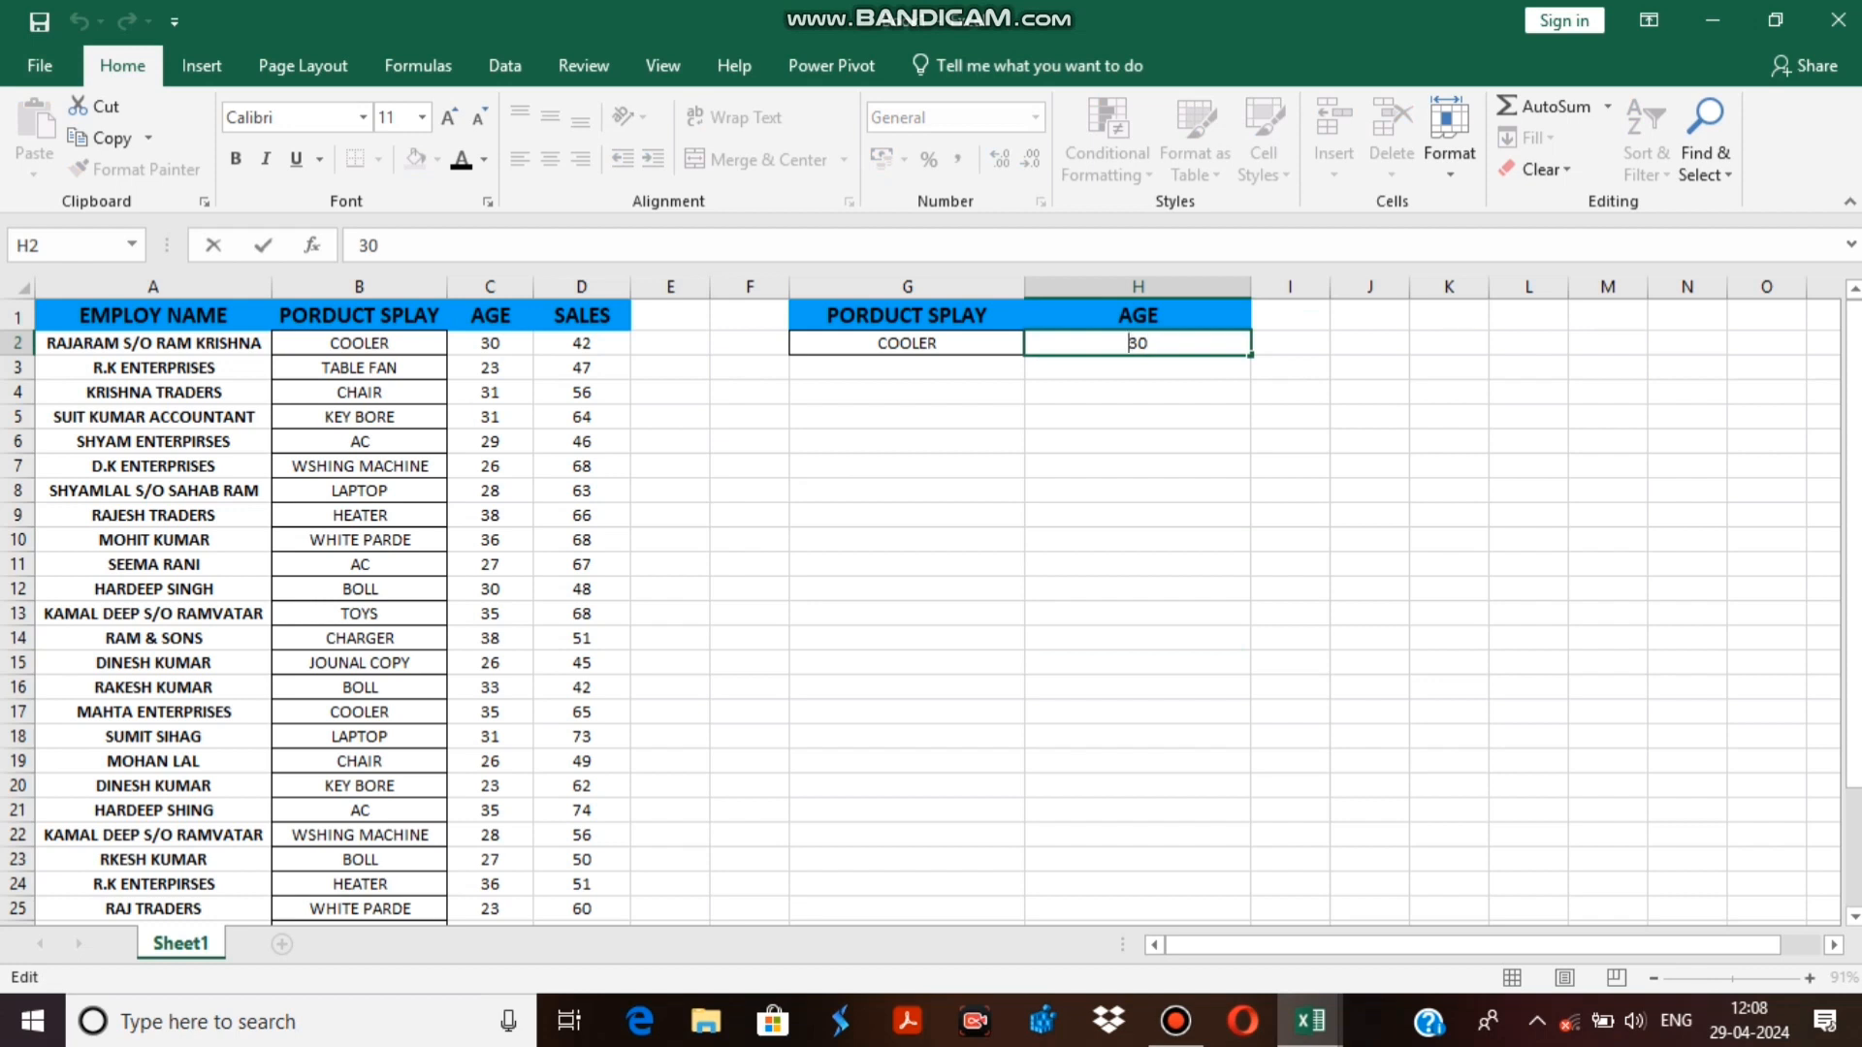
key(BackSpace)
key(BackSpace)
text(28)
text(>)
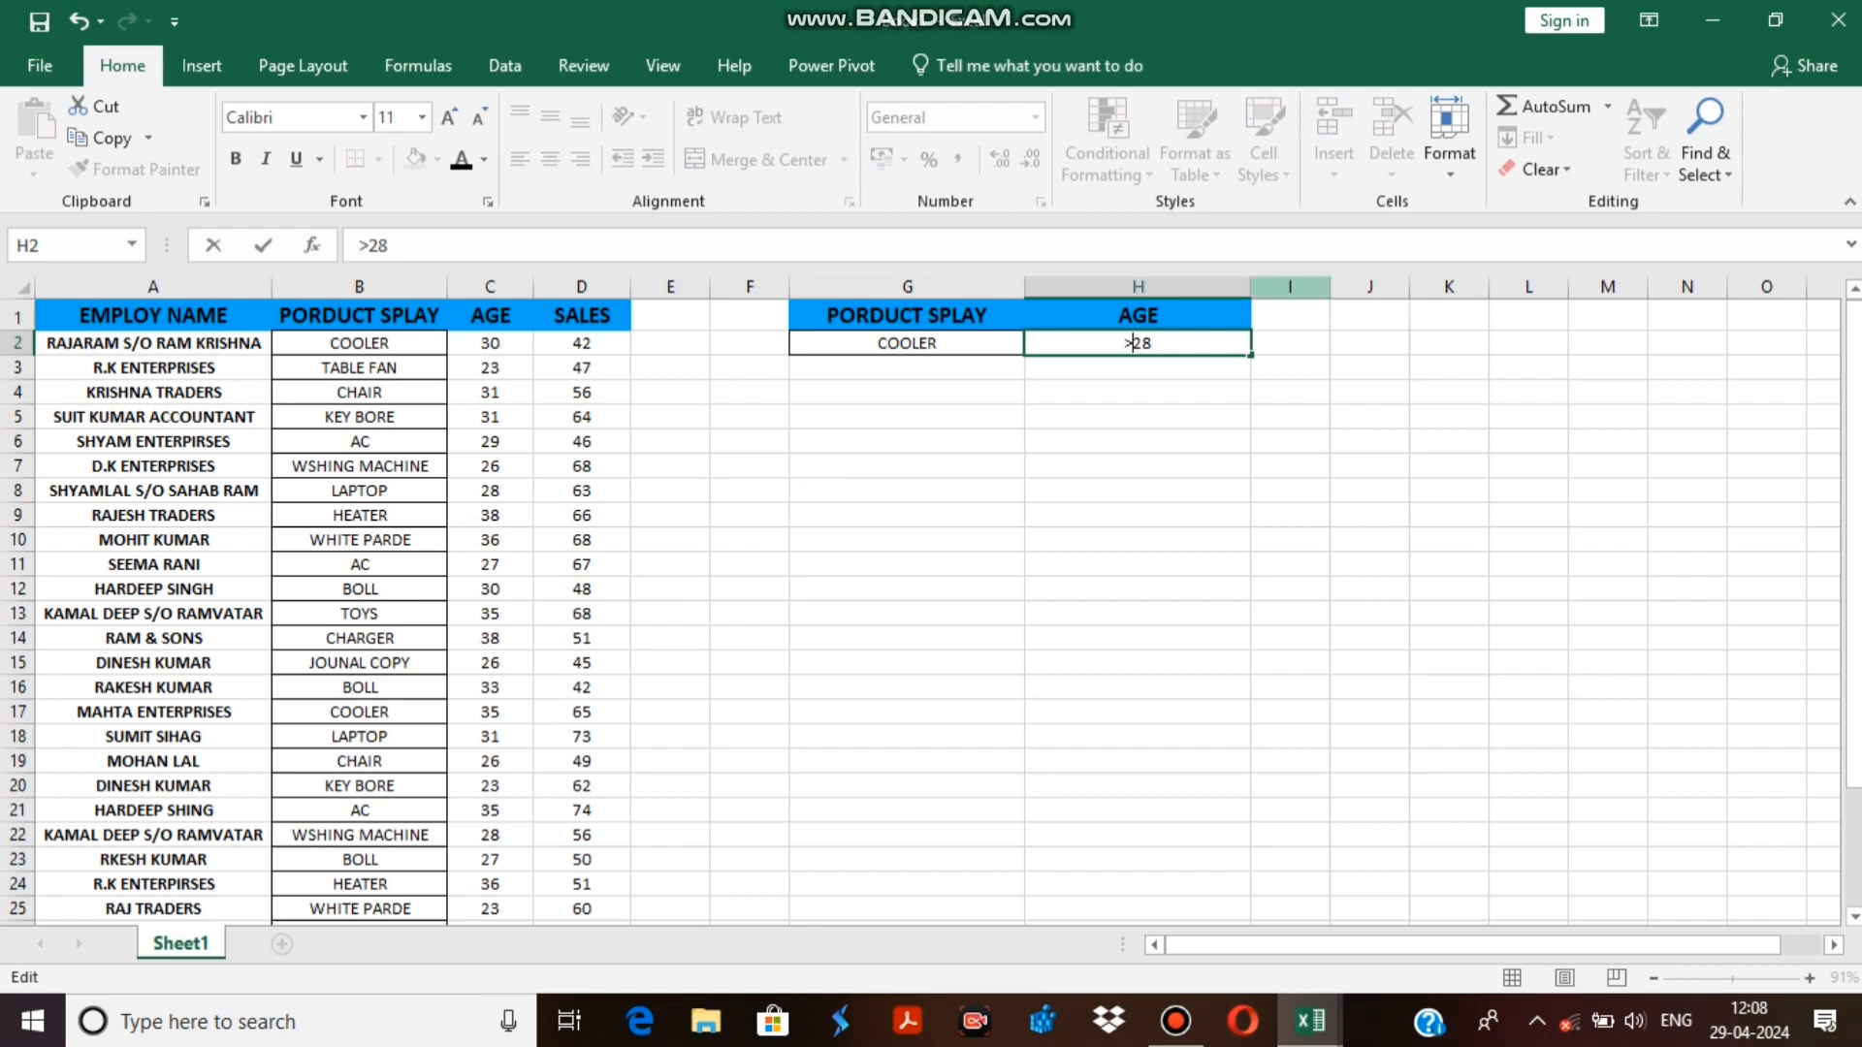
click(1290, 315)
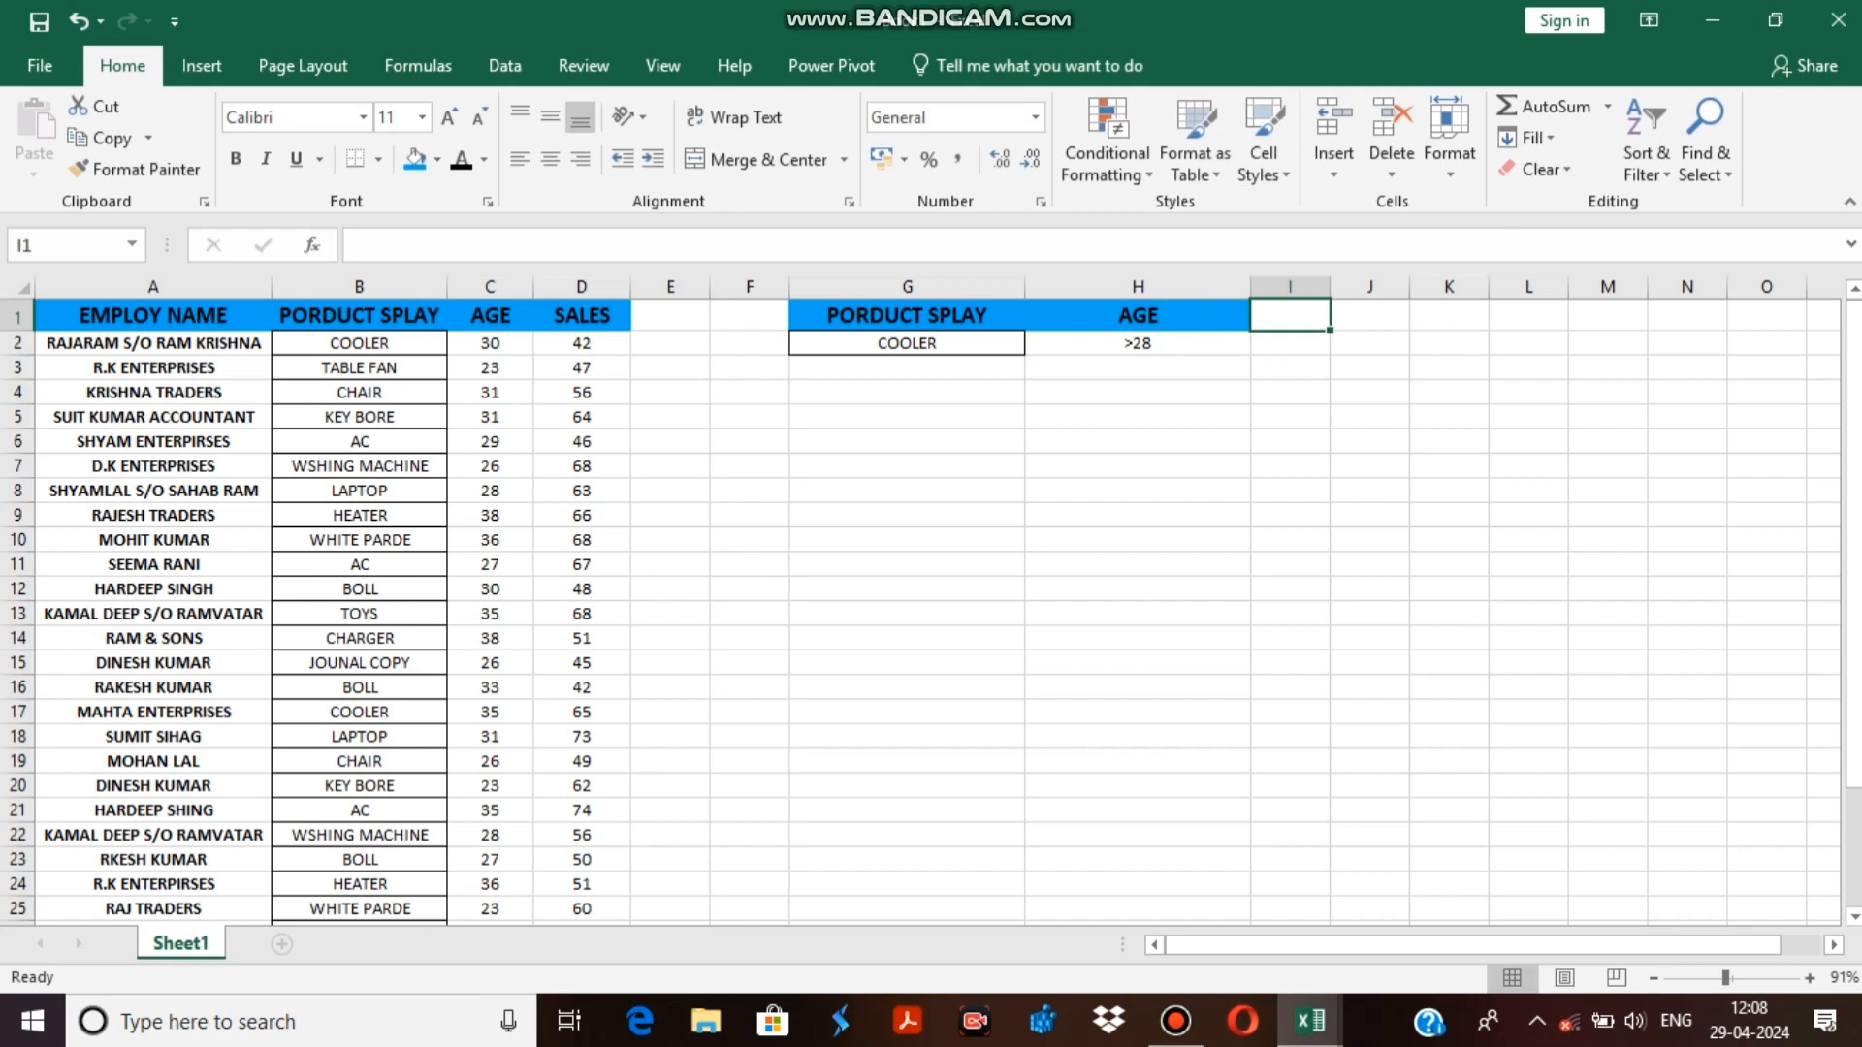
Enter the heading DAVERAGE in cell G11 beneath the criteria block.
click(906, 564)
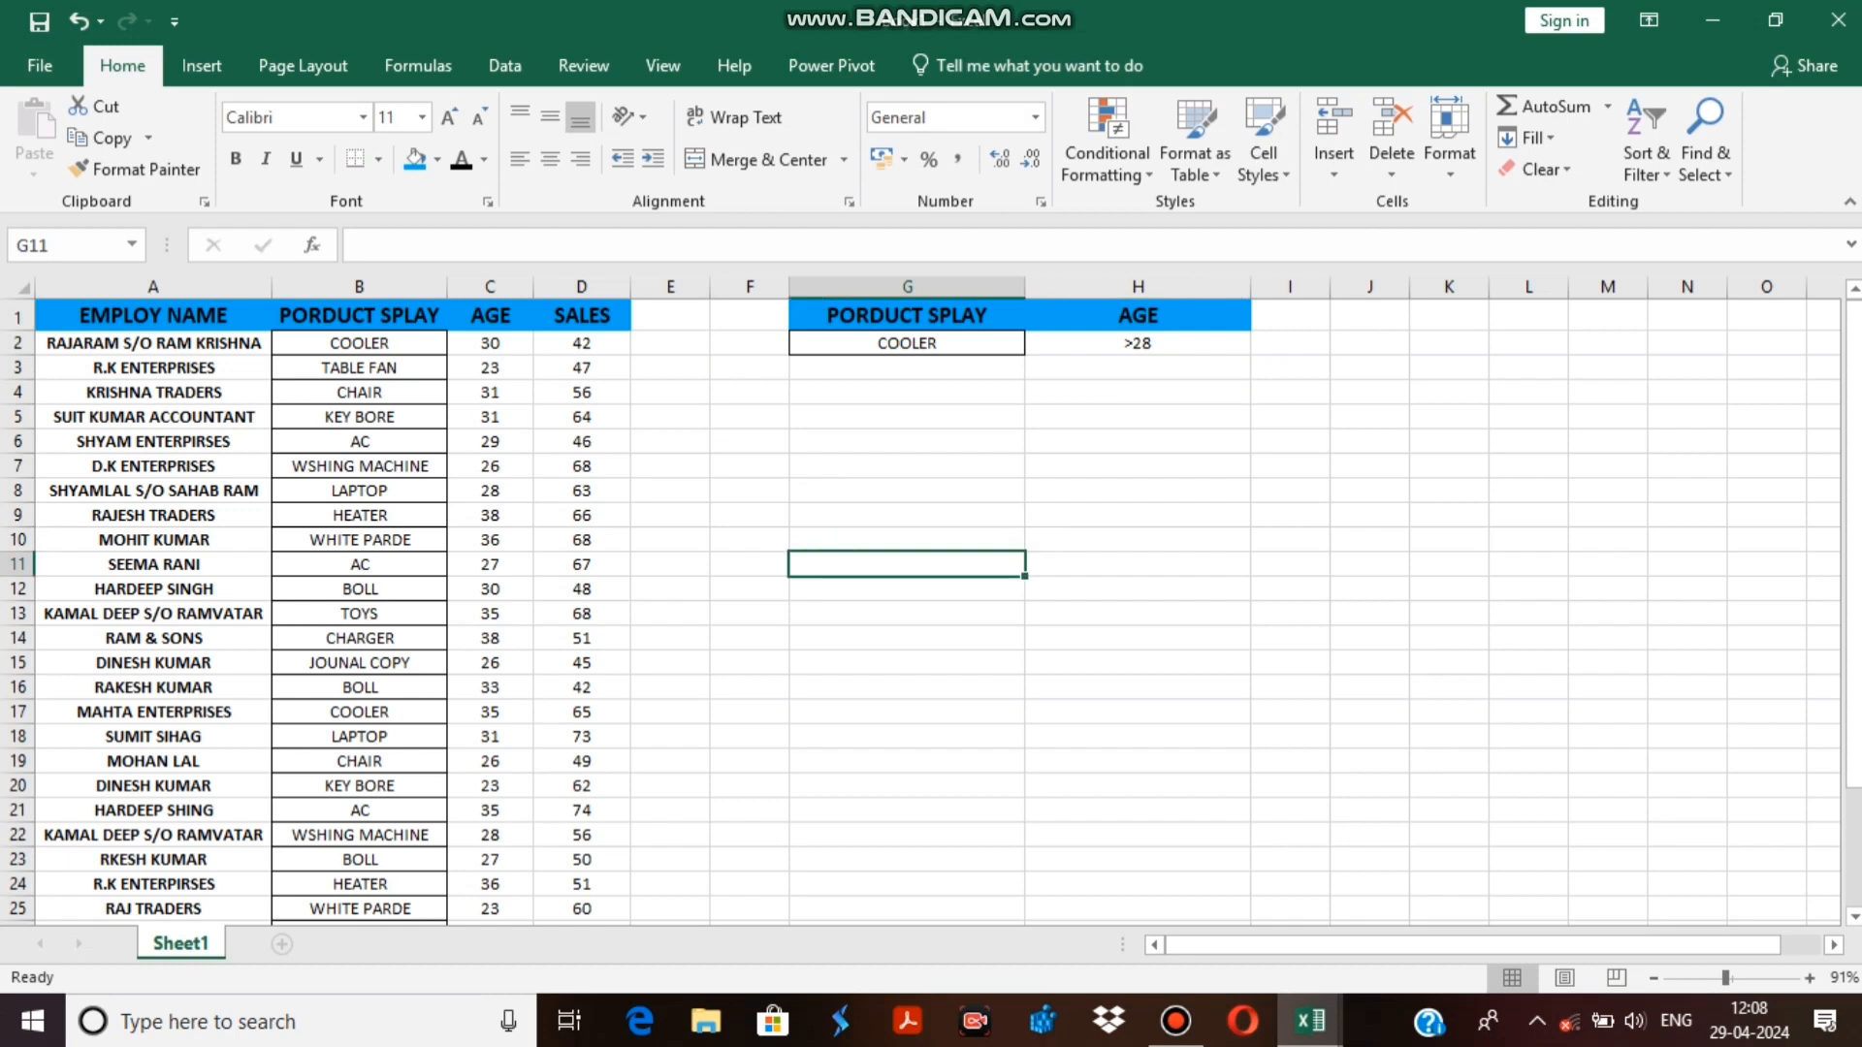
text(D)
text(E)
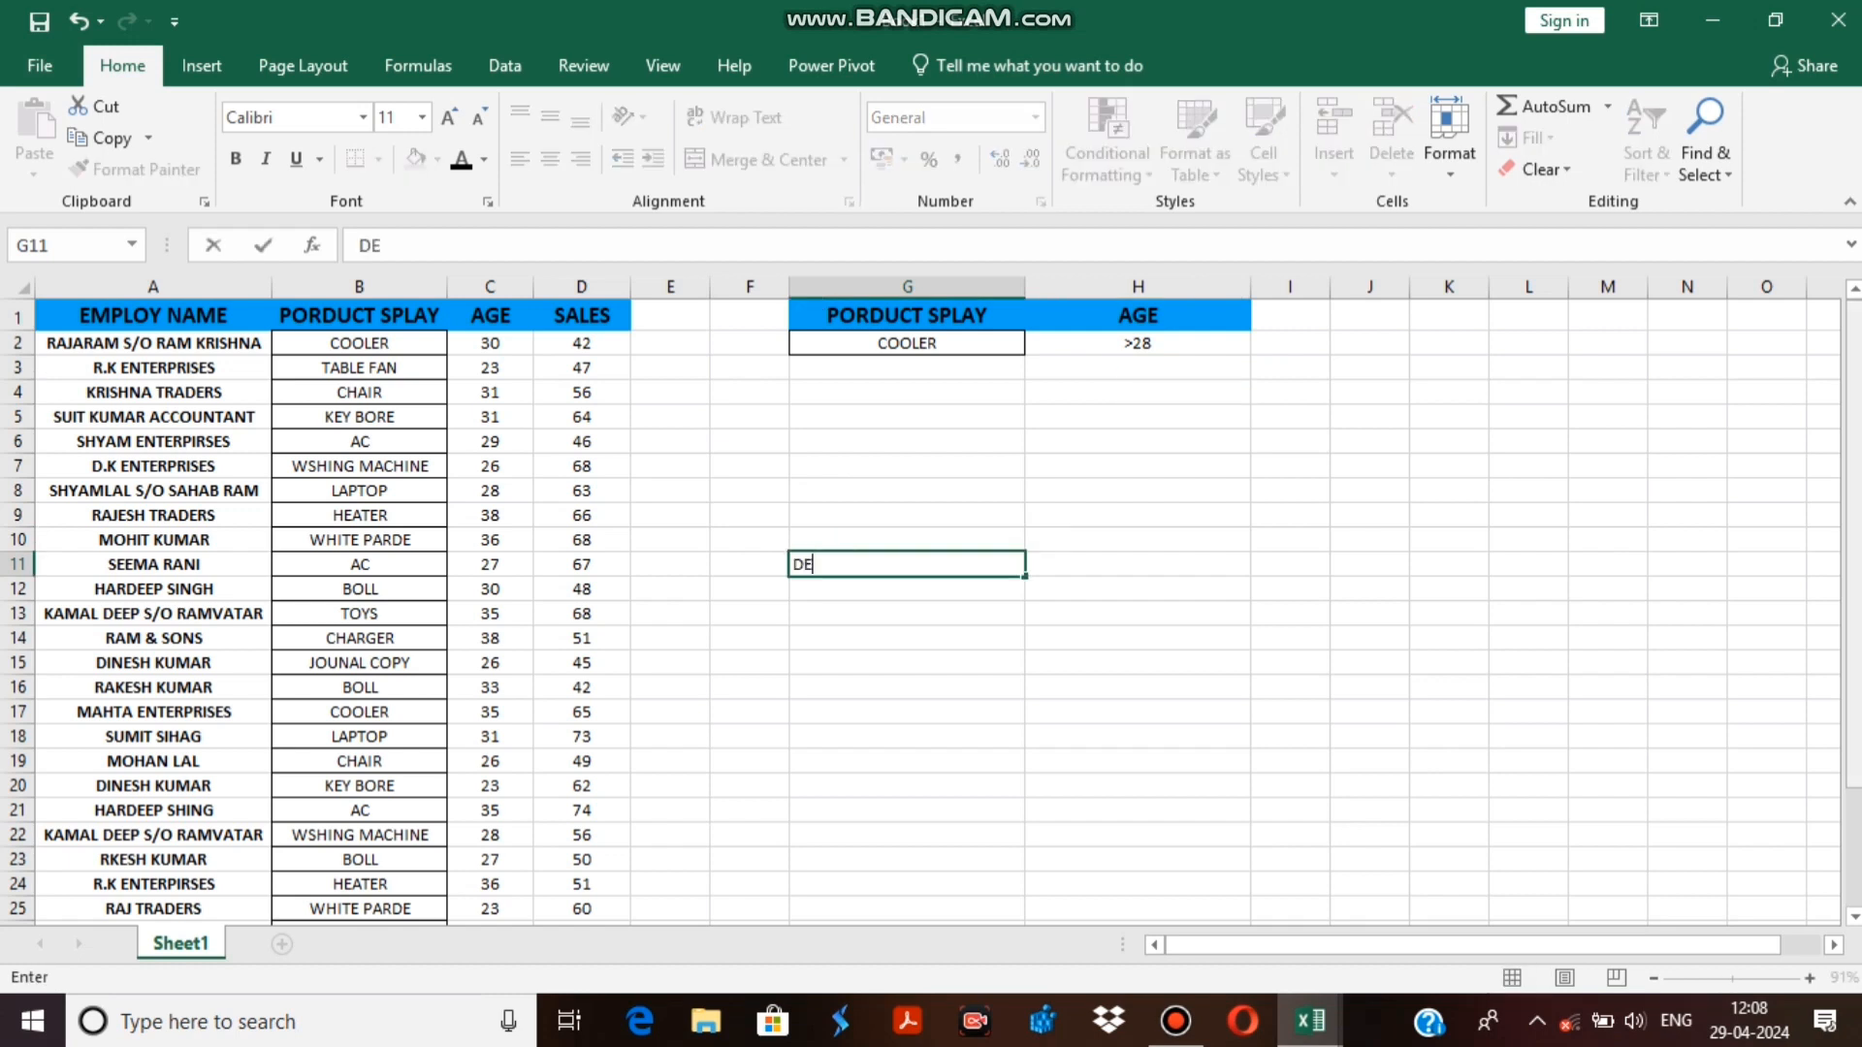
key(BackSpace)
text(AVERAGE)
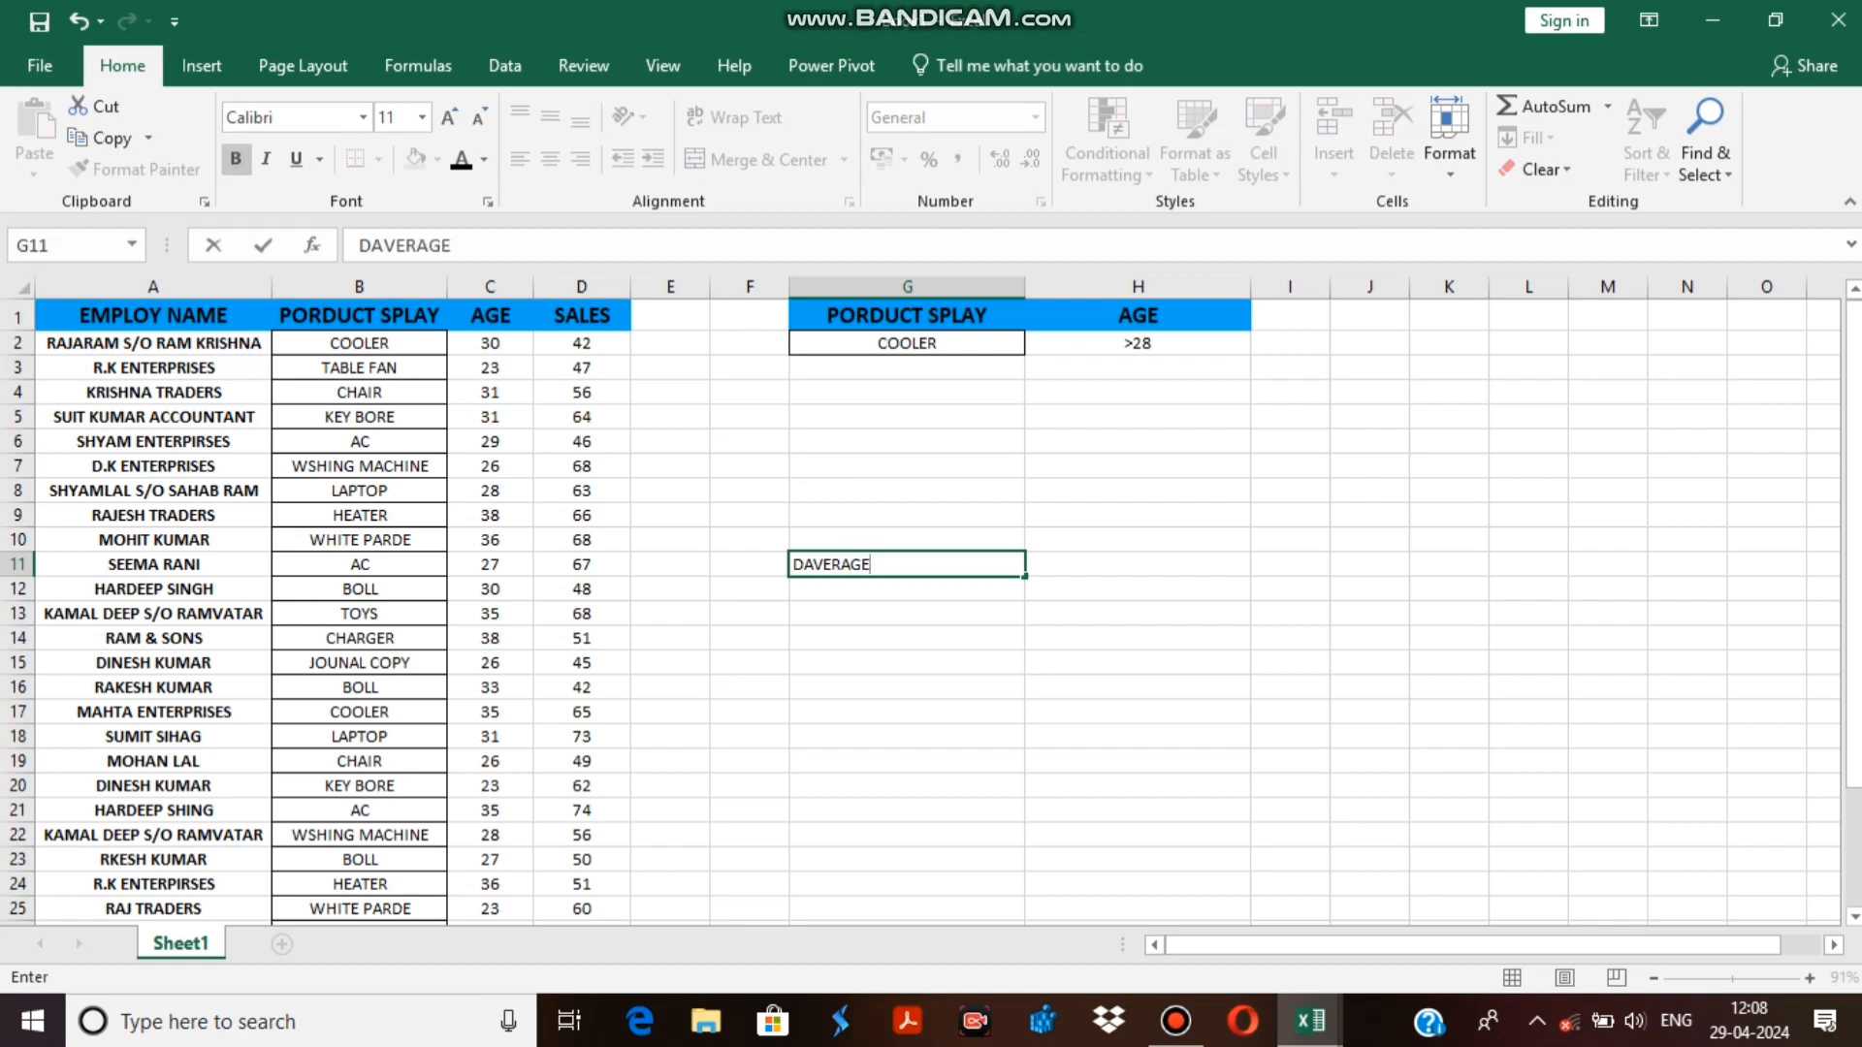
drag(1137, 734, 1132, 715)
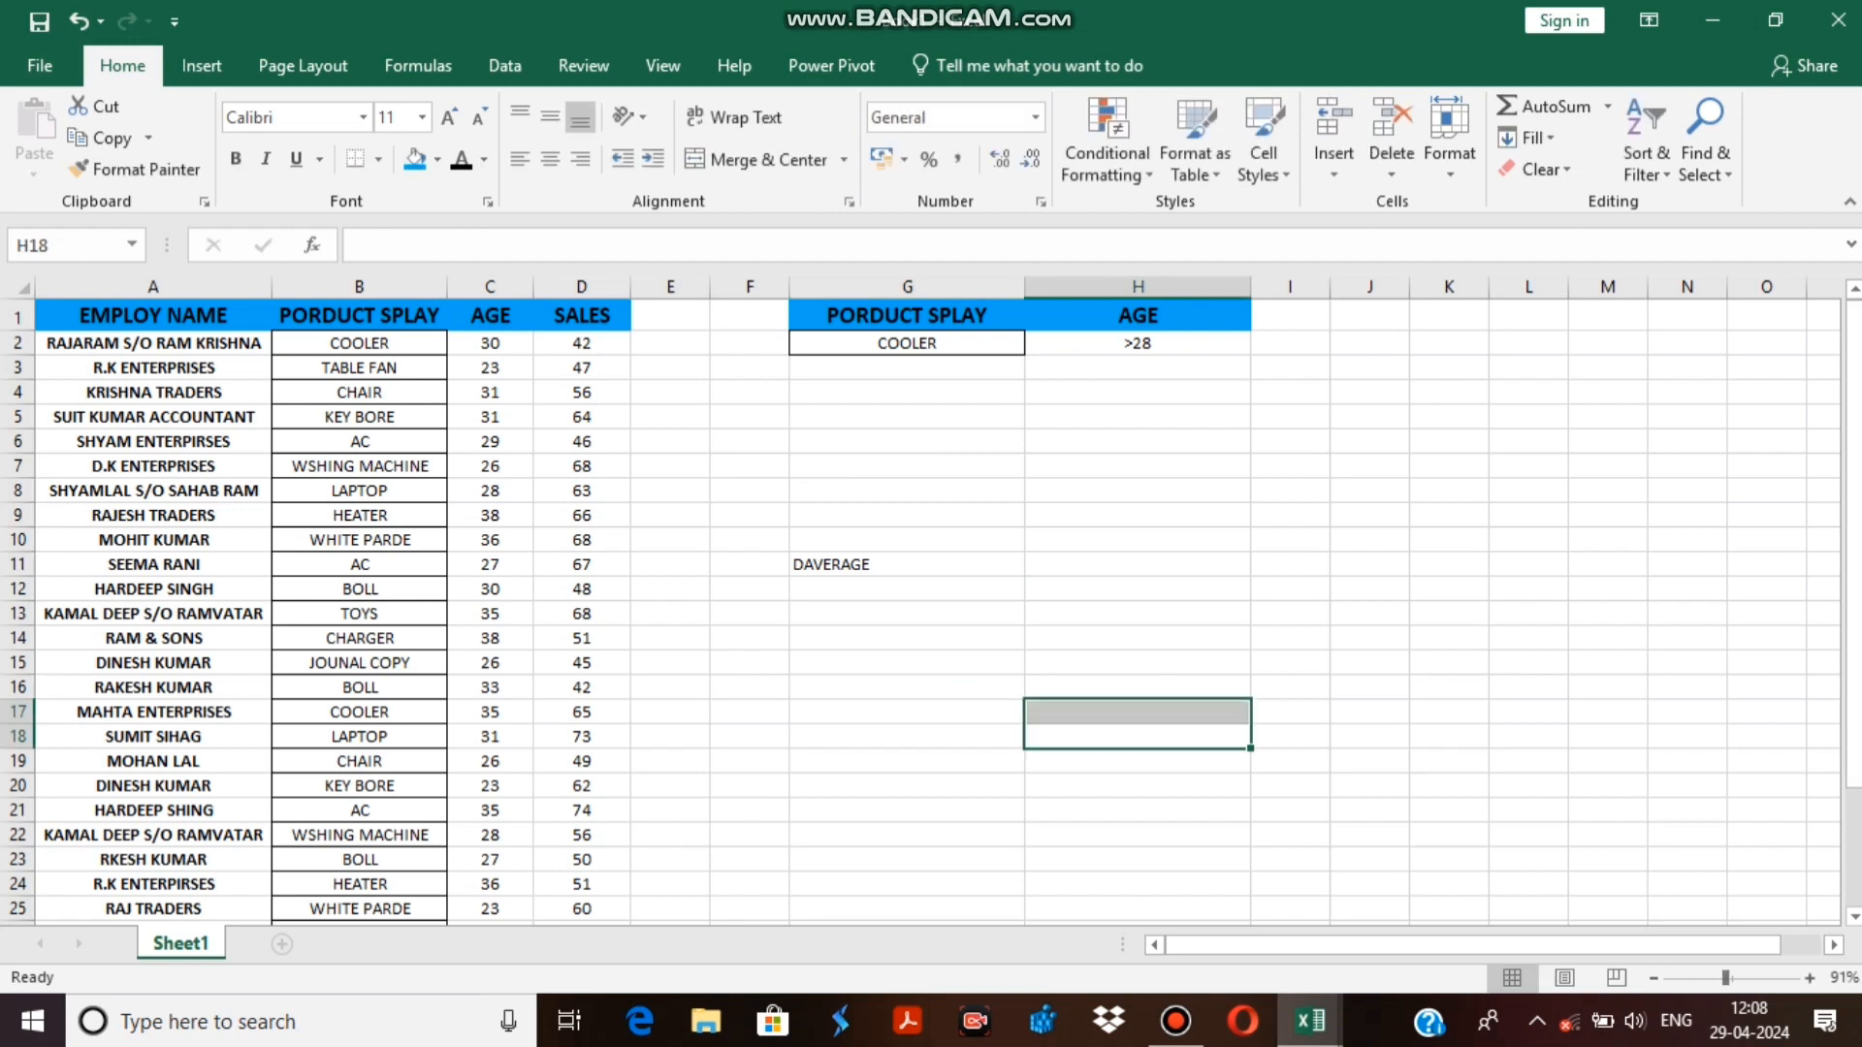
Format the DAVERAGE heading in G11 with a blue fill, centred alignment and a font two sizes larger.
click(906, 565)
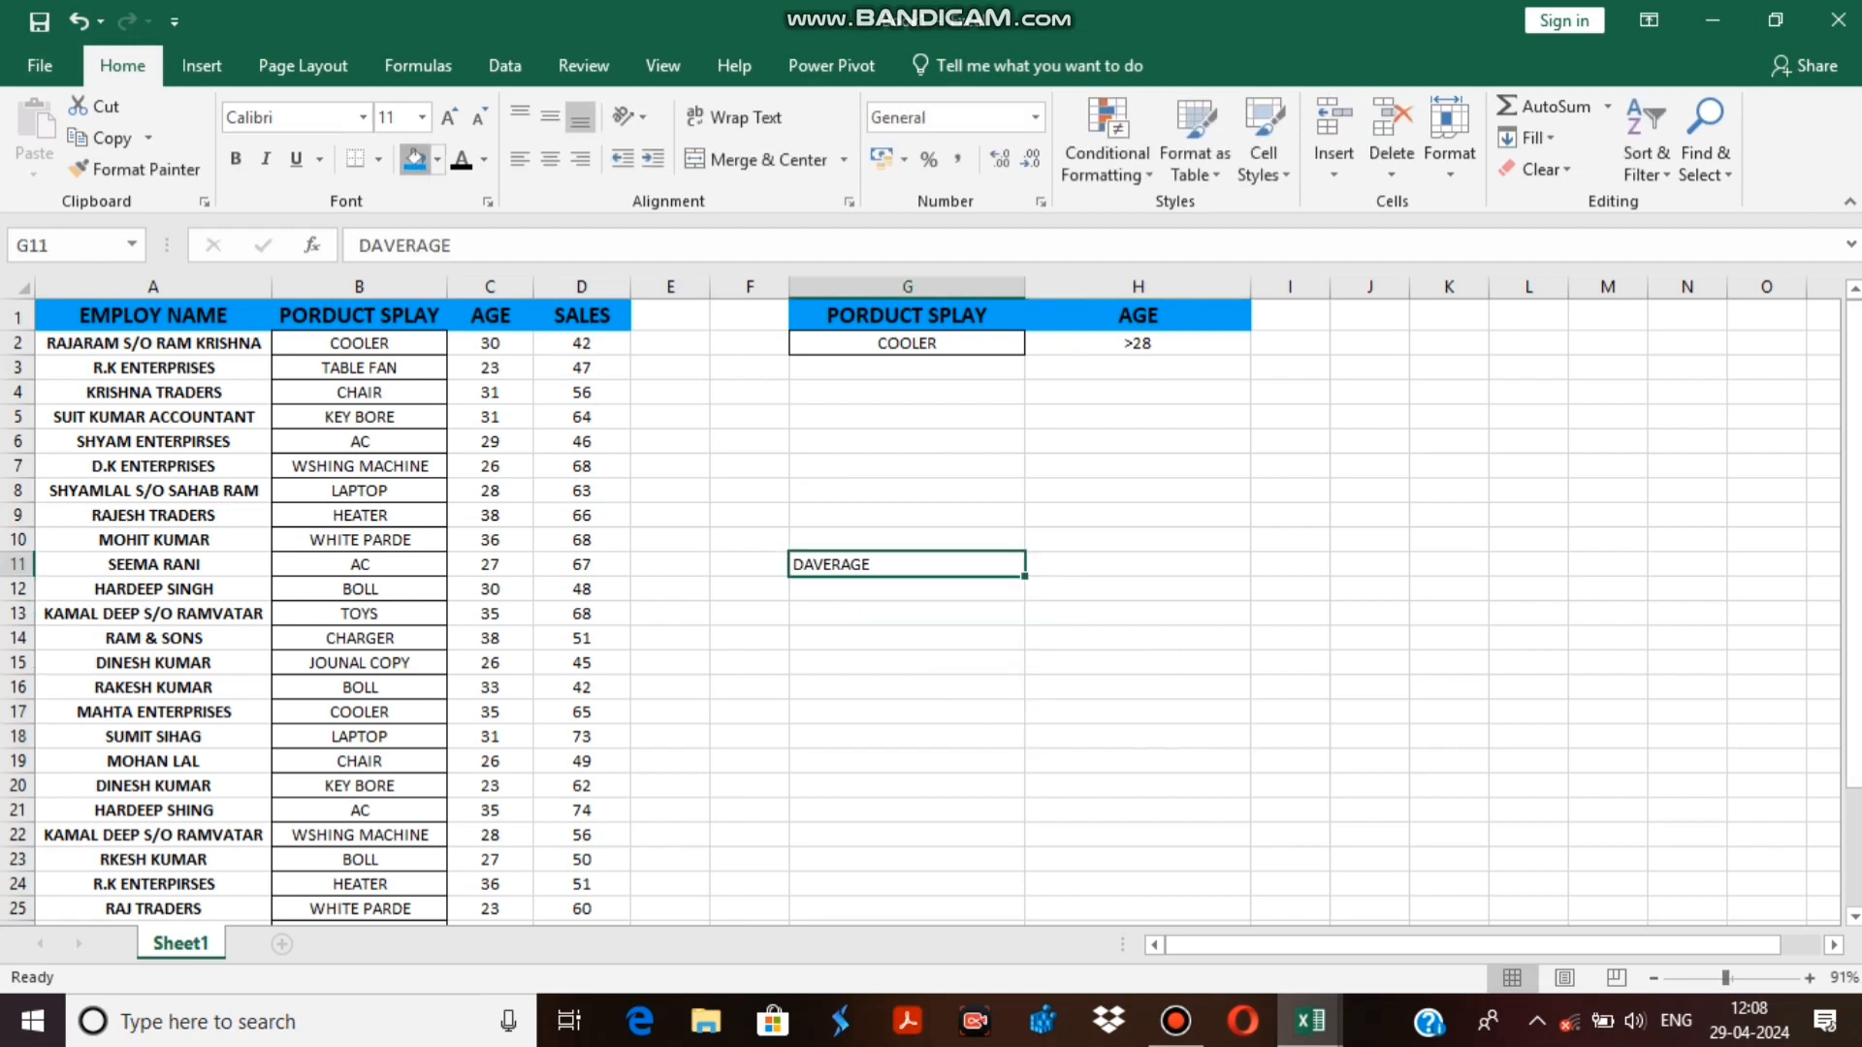
click(415, 157)
click(550, 159)
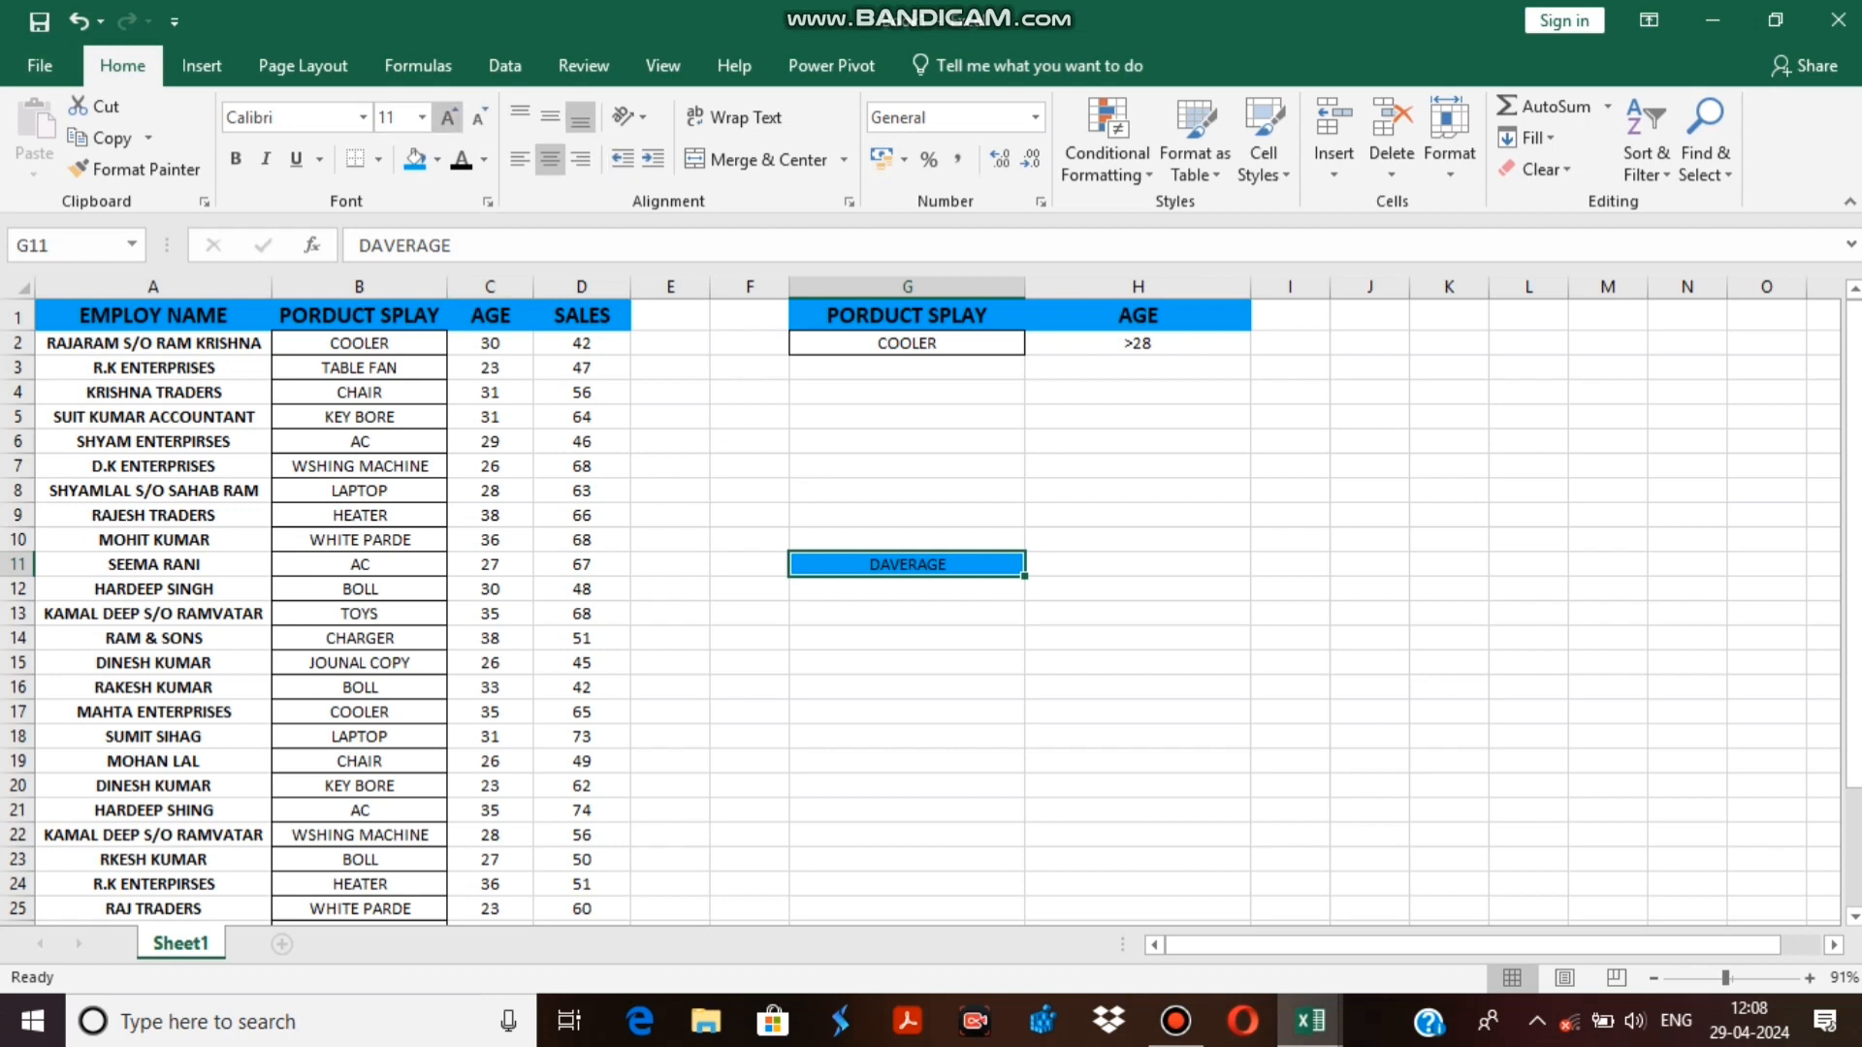
click(447, 116)
click(448, 116)
key(Return)
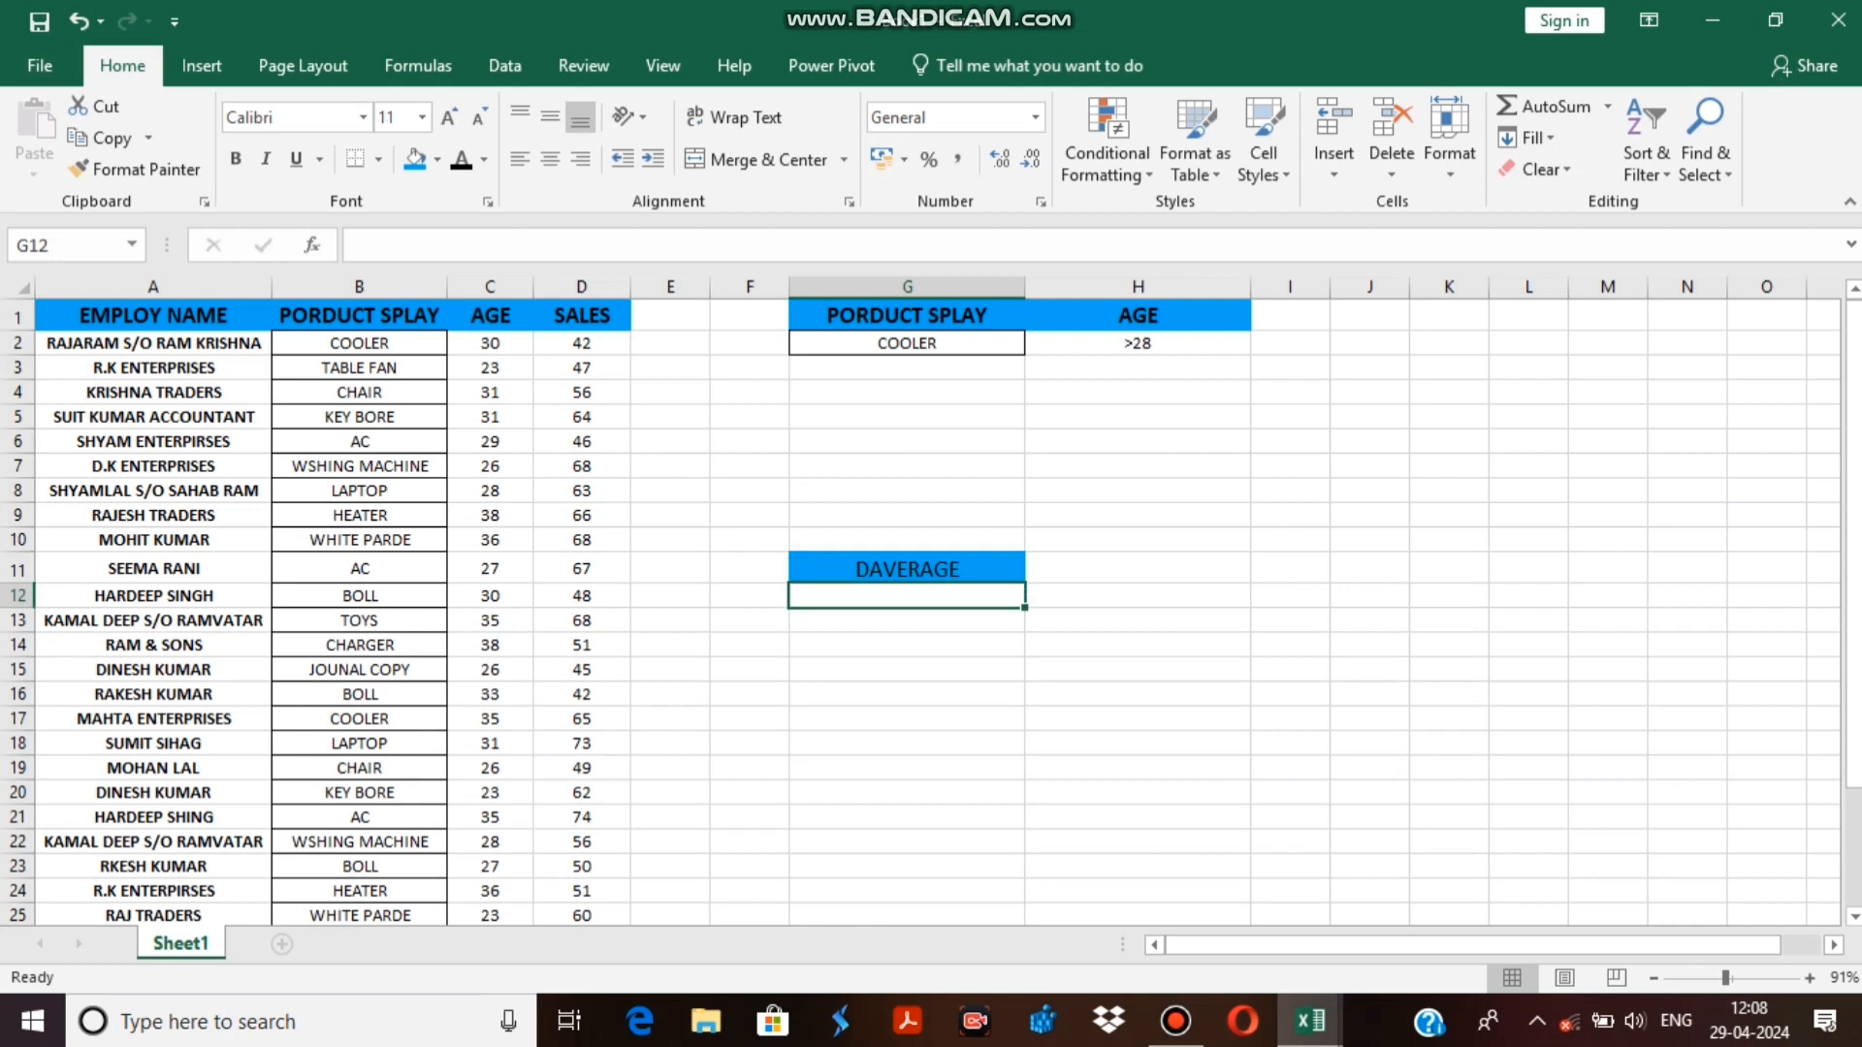
Start a DAVERAGE formula in cell G12, directly under the DAVERAGE heading.
text(=)
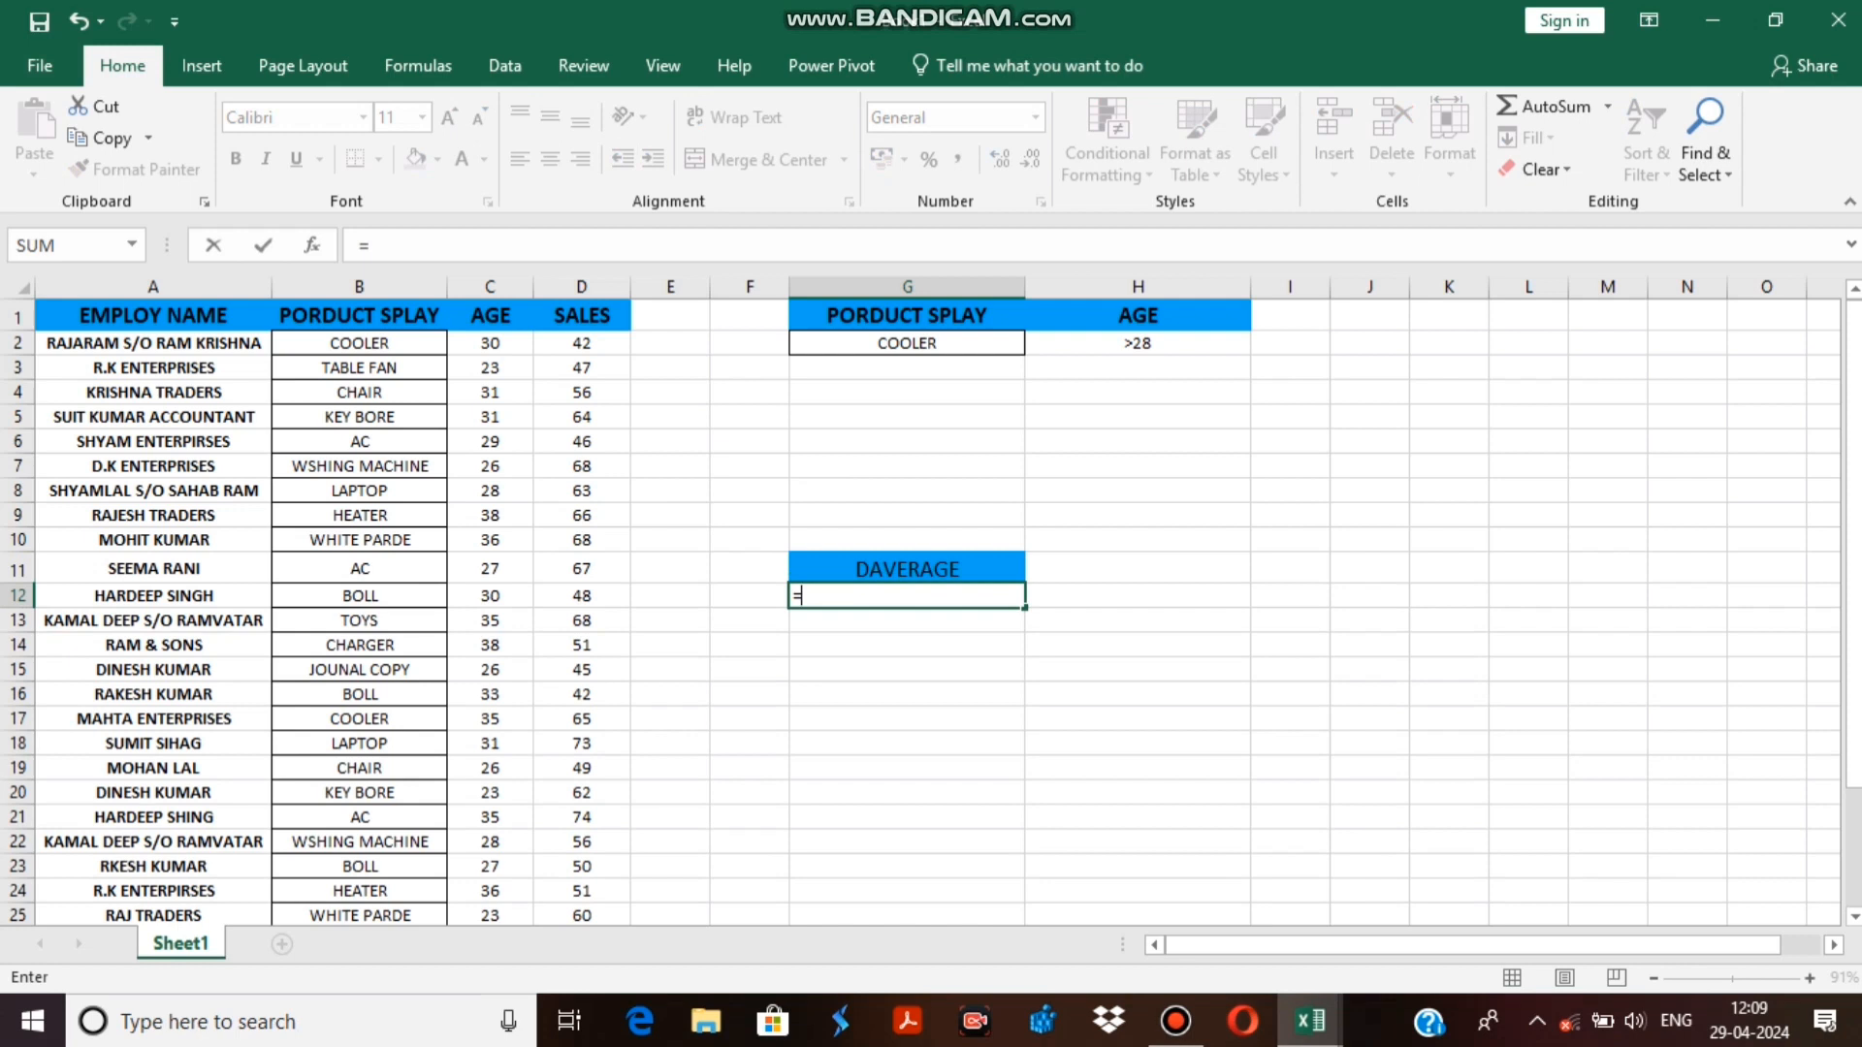
text(D)
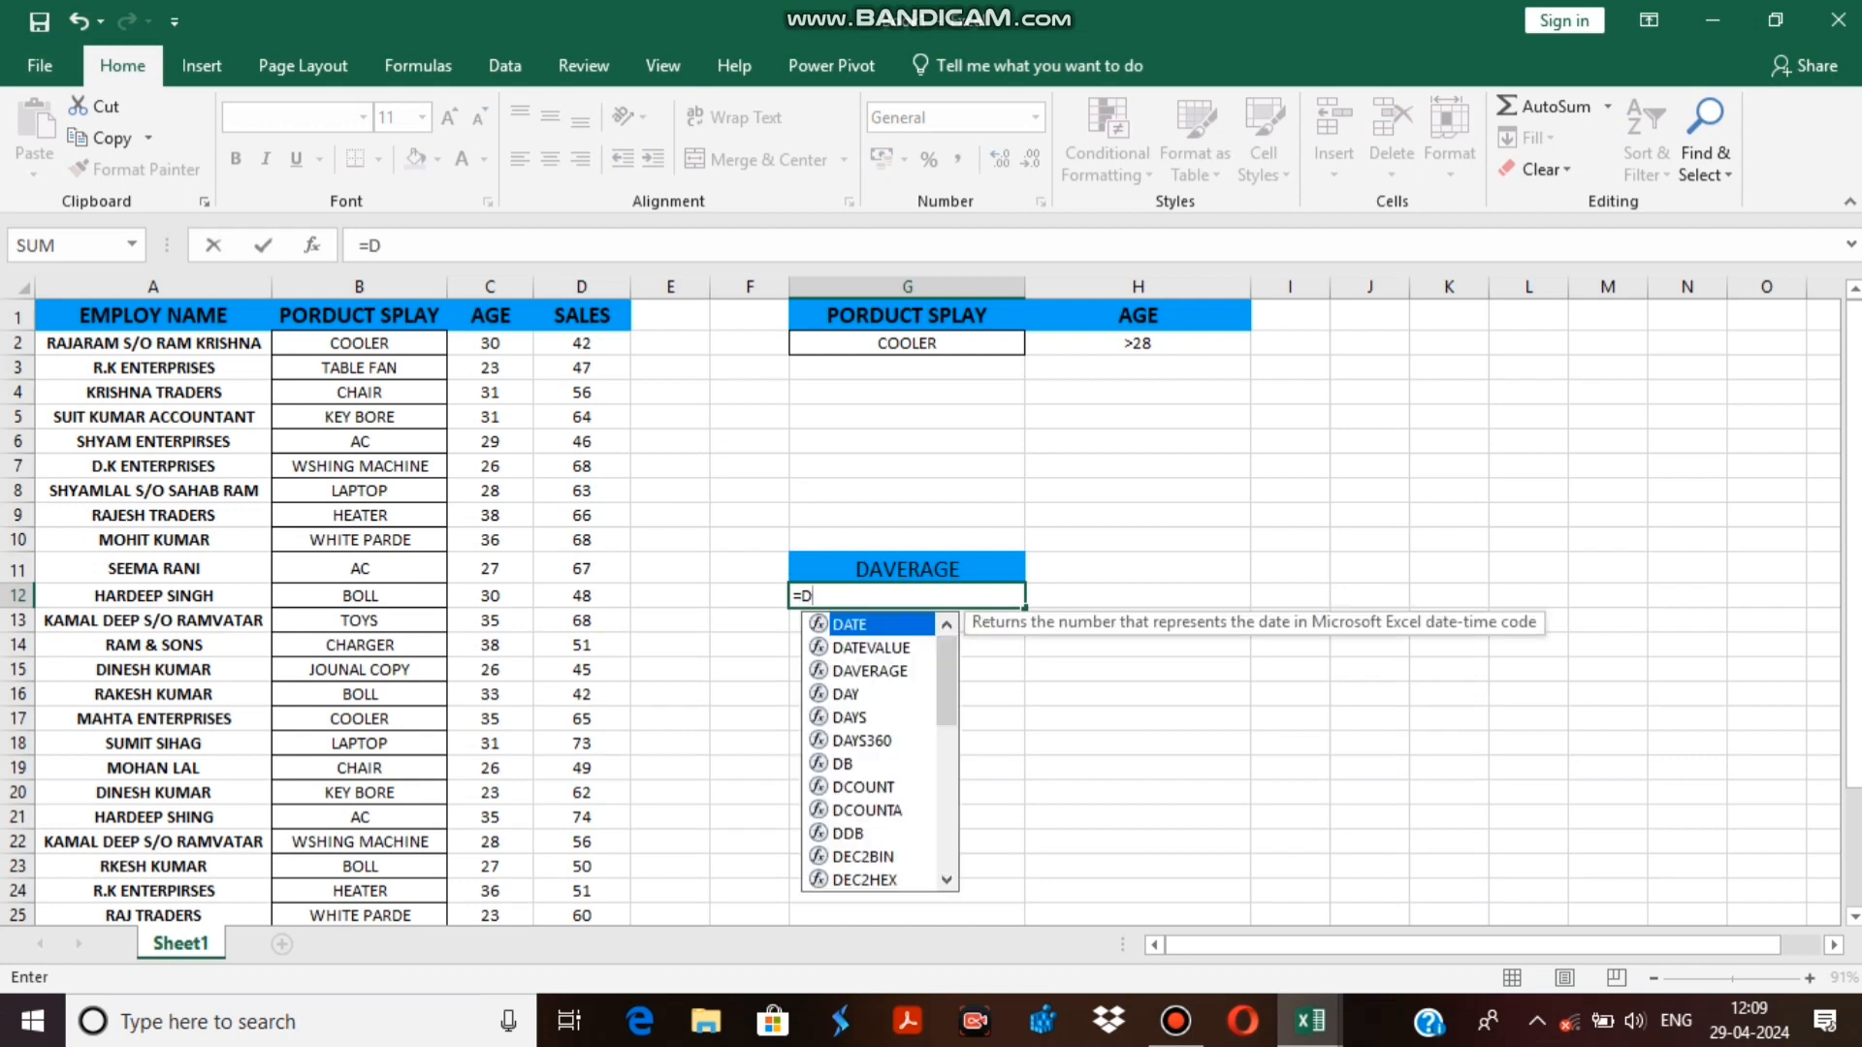
text(A)
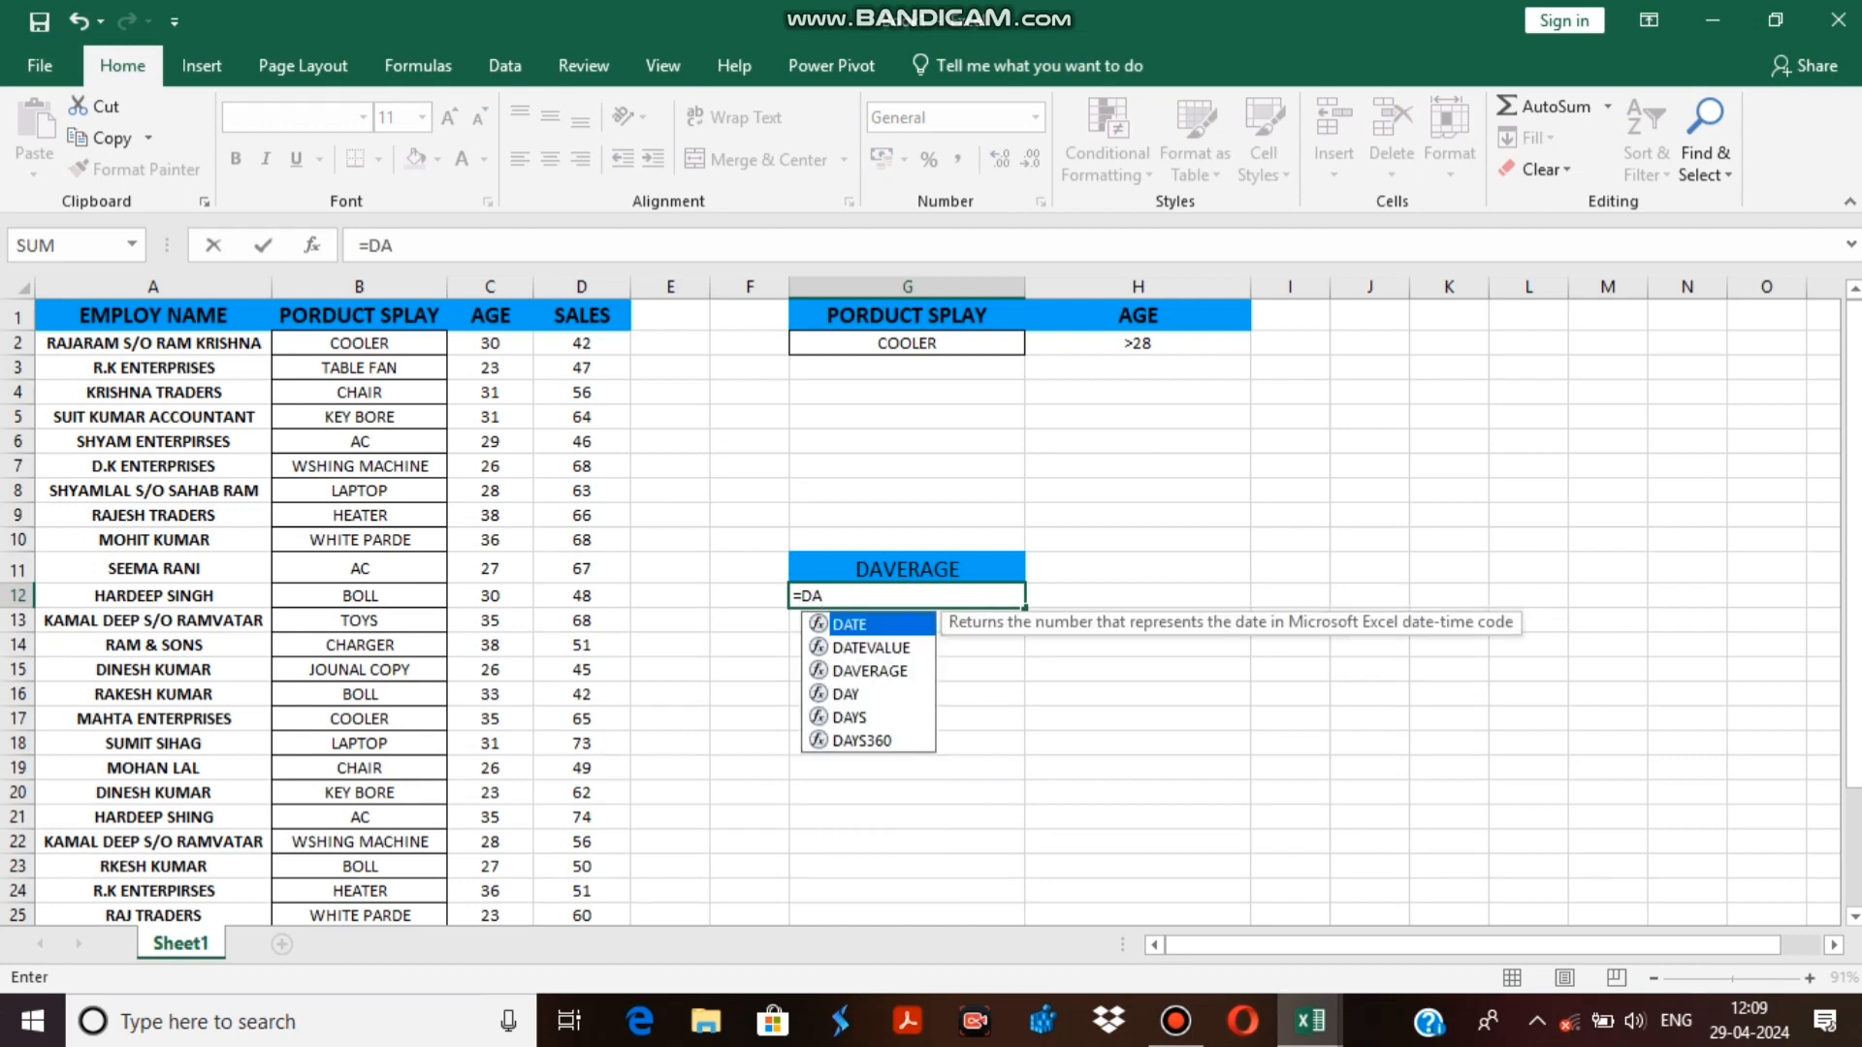
text(VER)
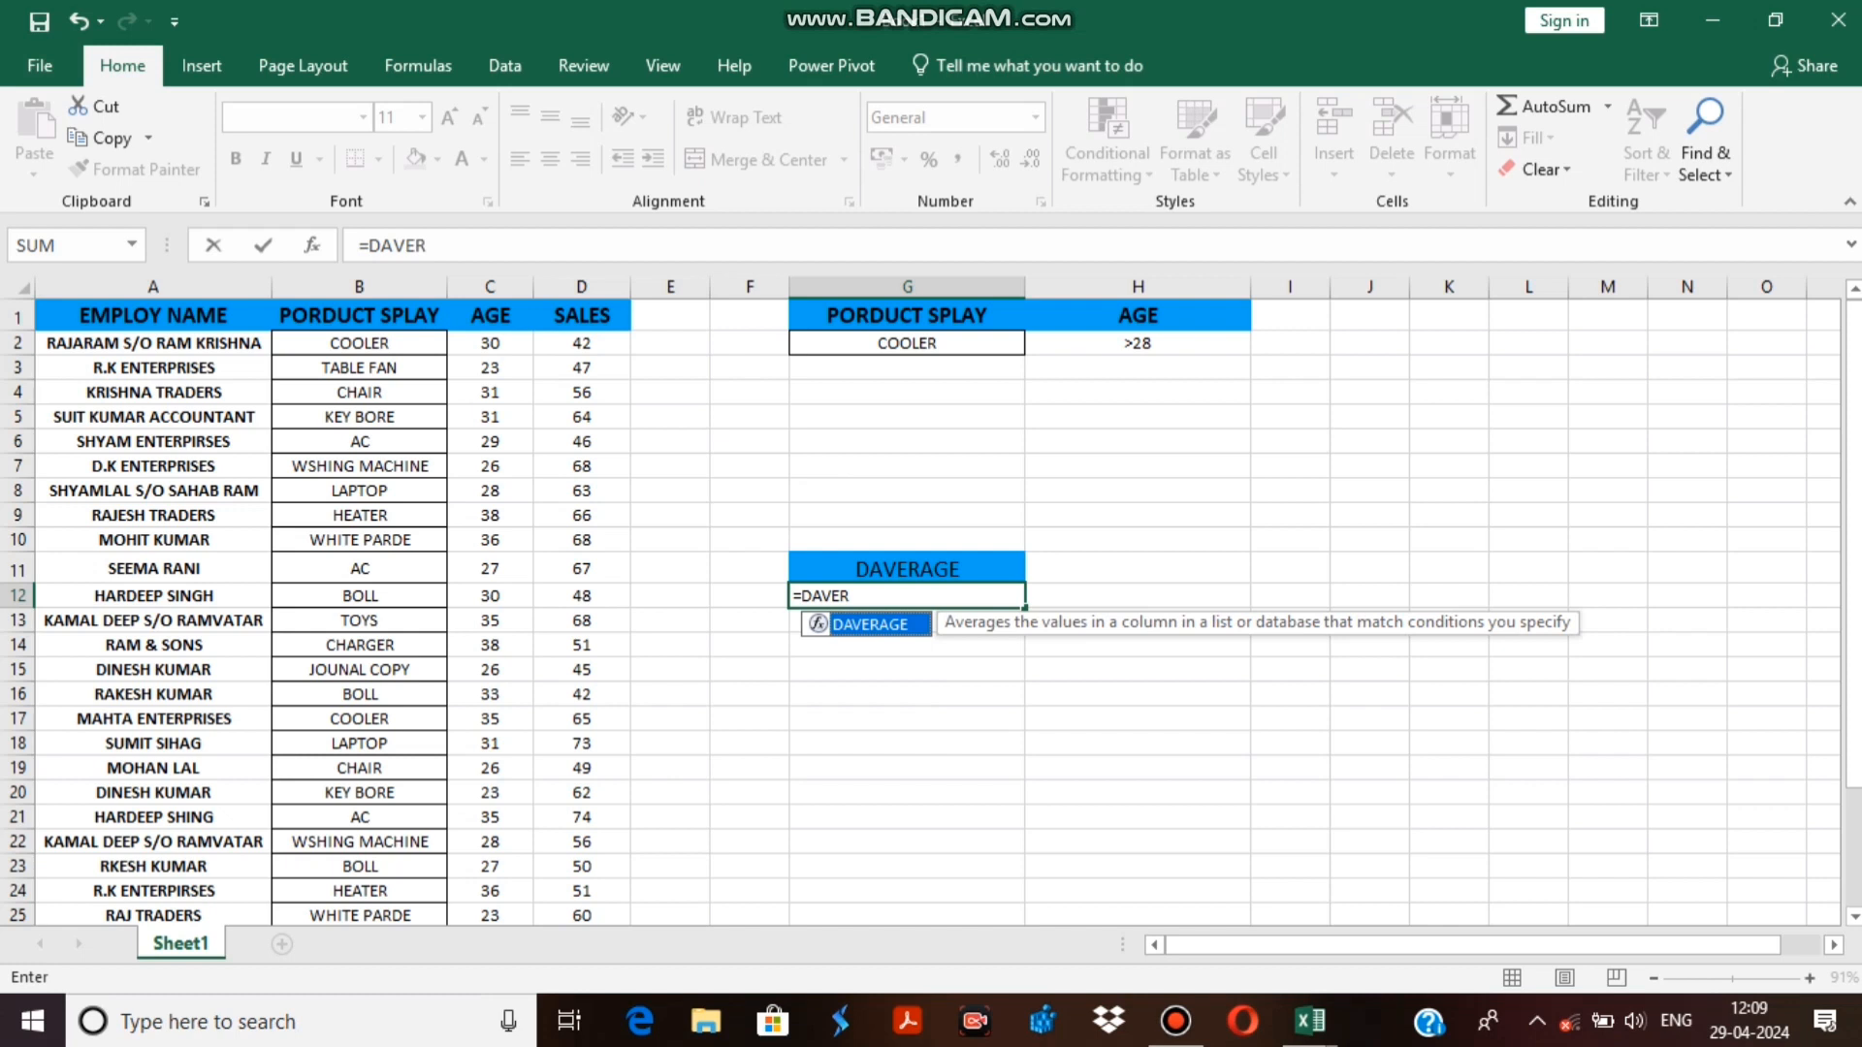
key(Tab)
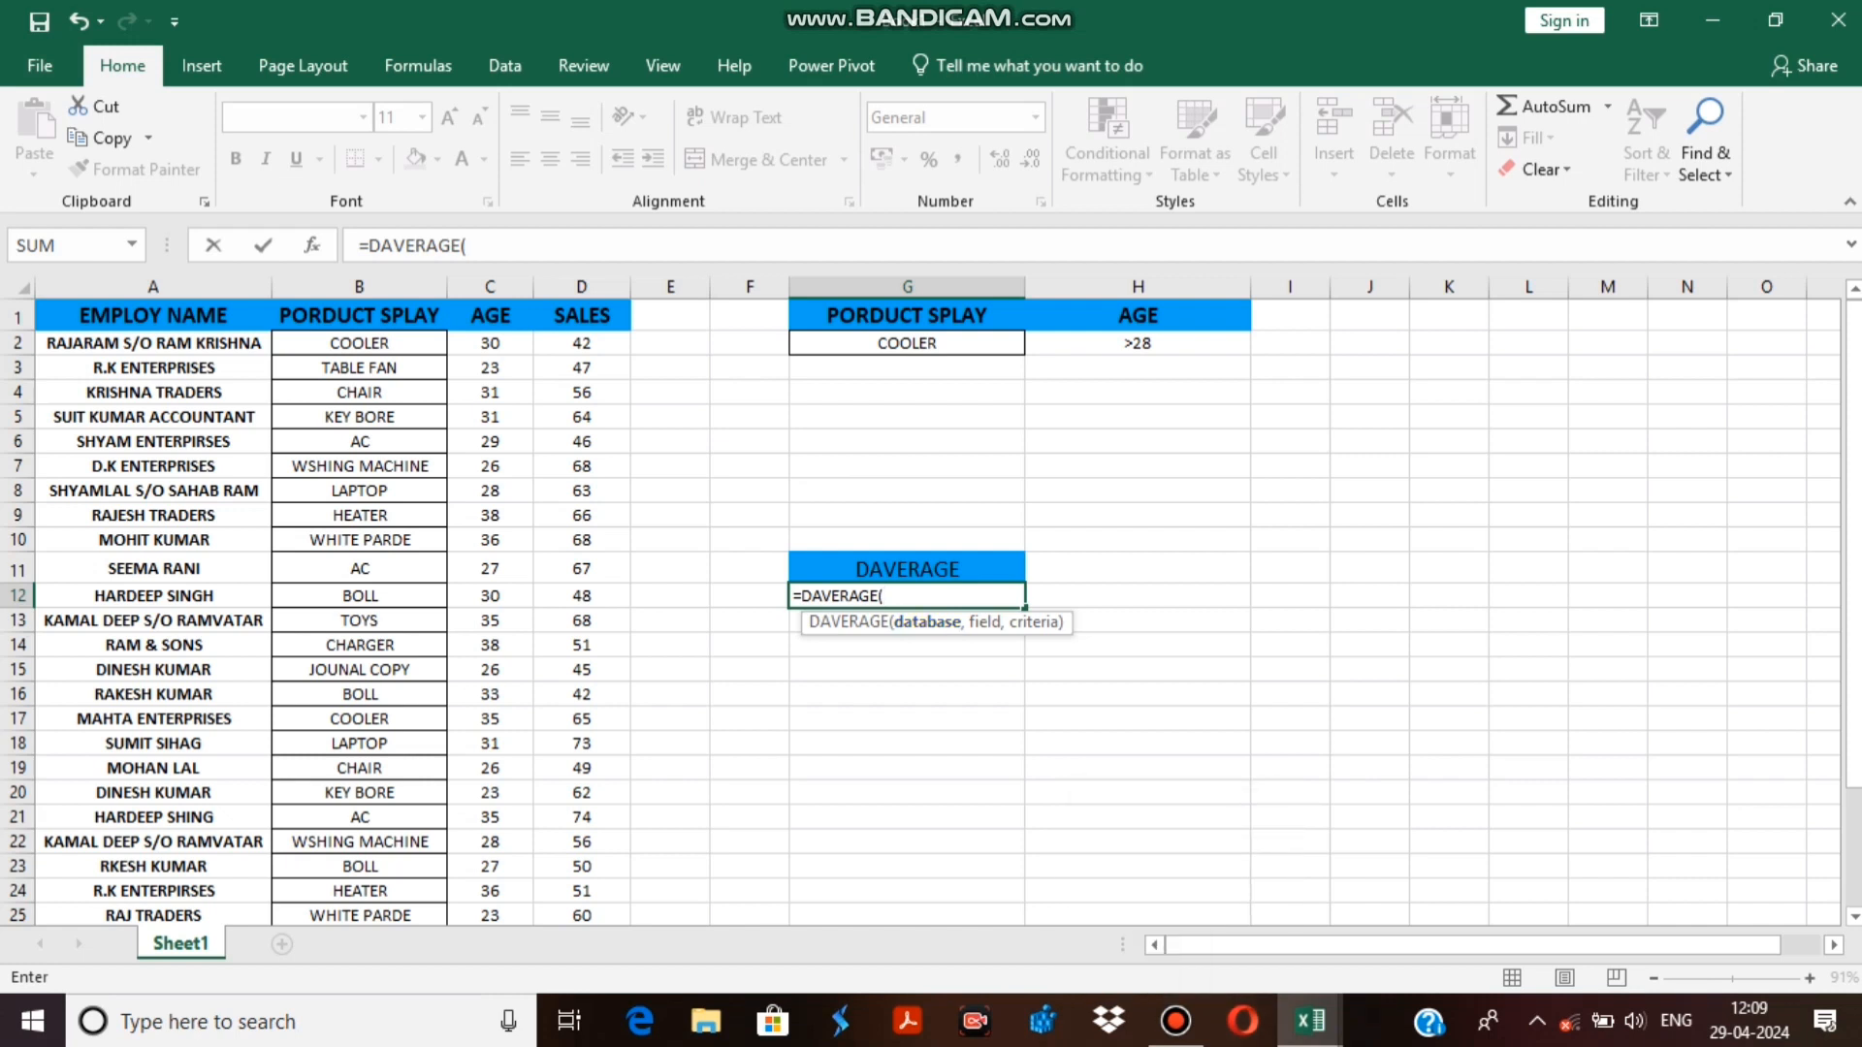
Set the whole sales table including headers, A1:D31, as the database argument of the DAVERAGE formula.
scroll(921, 611, down, 1)
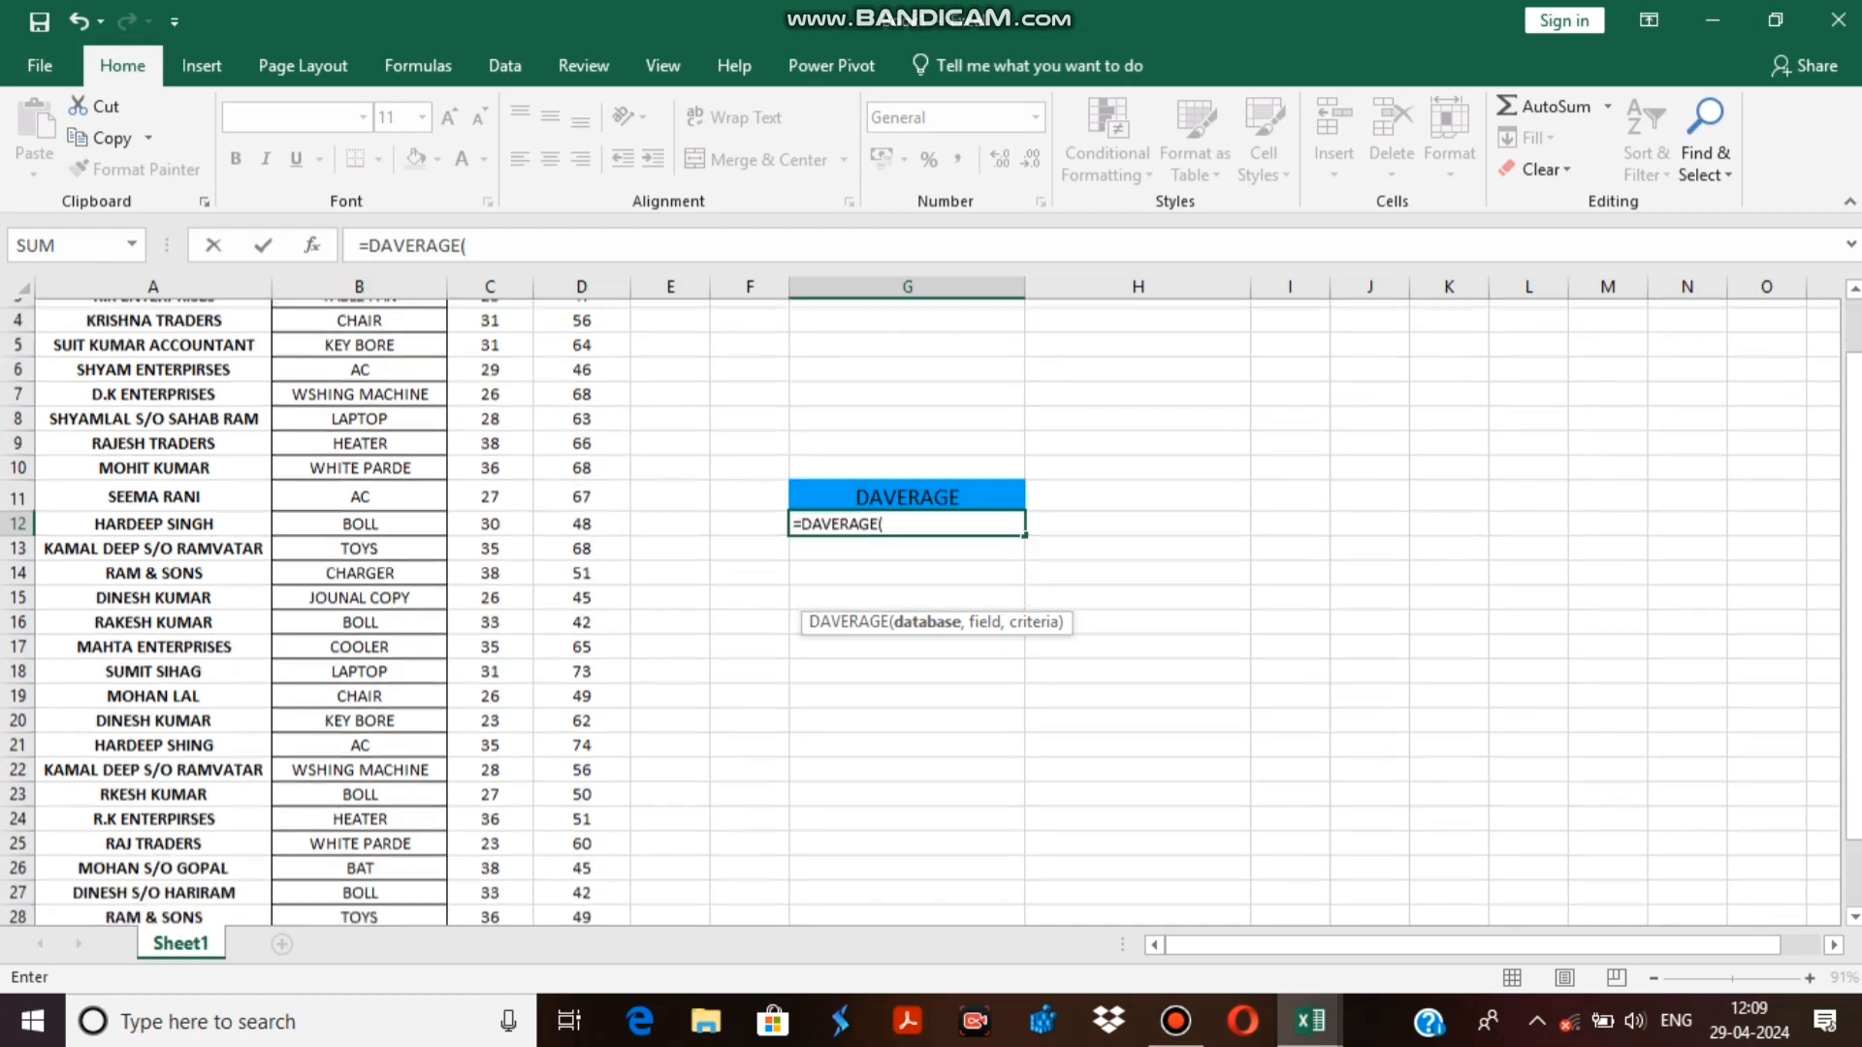
scroll(921, 611, down, 3)
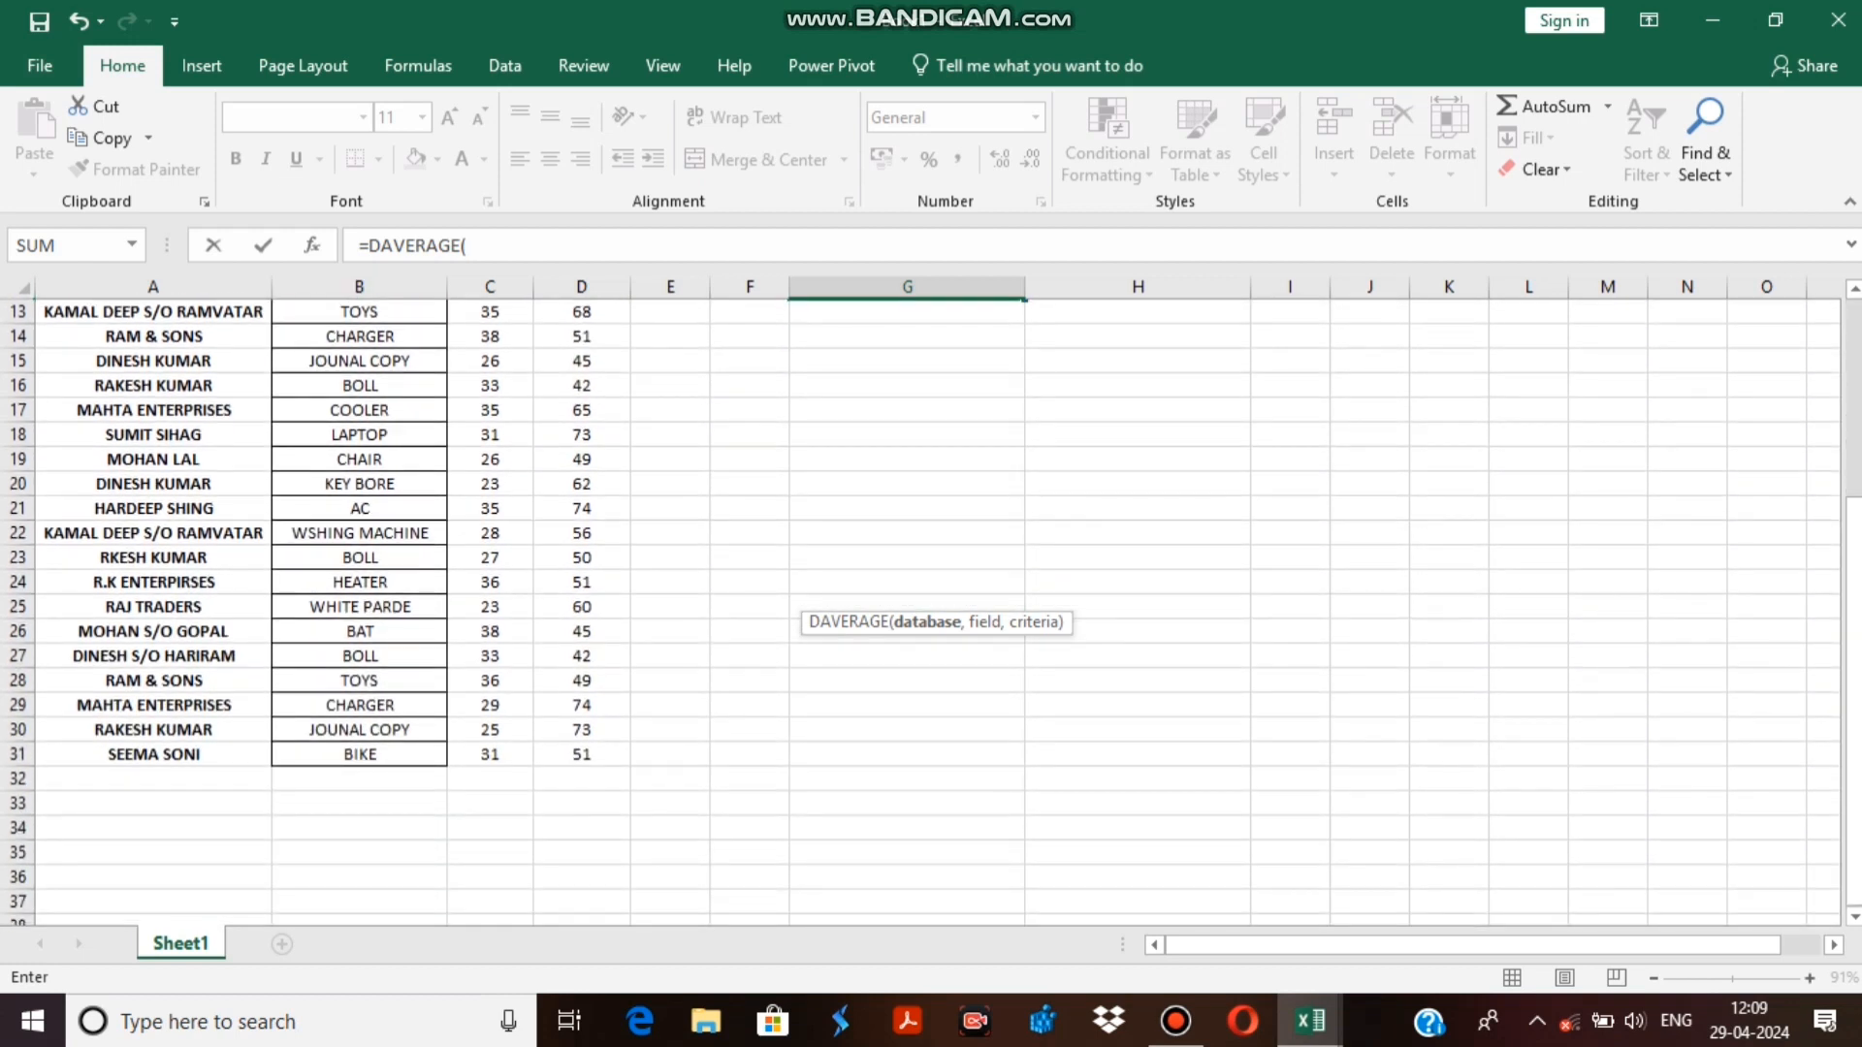
scroll(921, 610, up, 4)
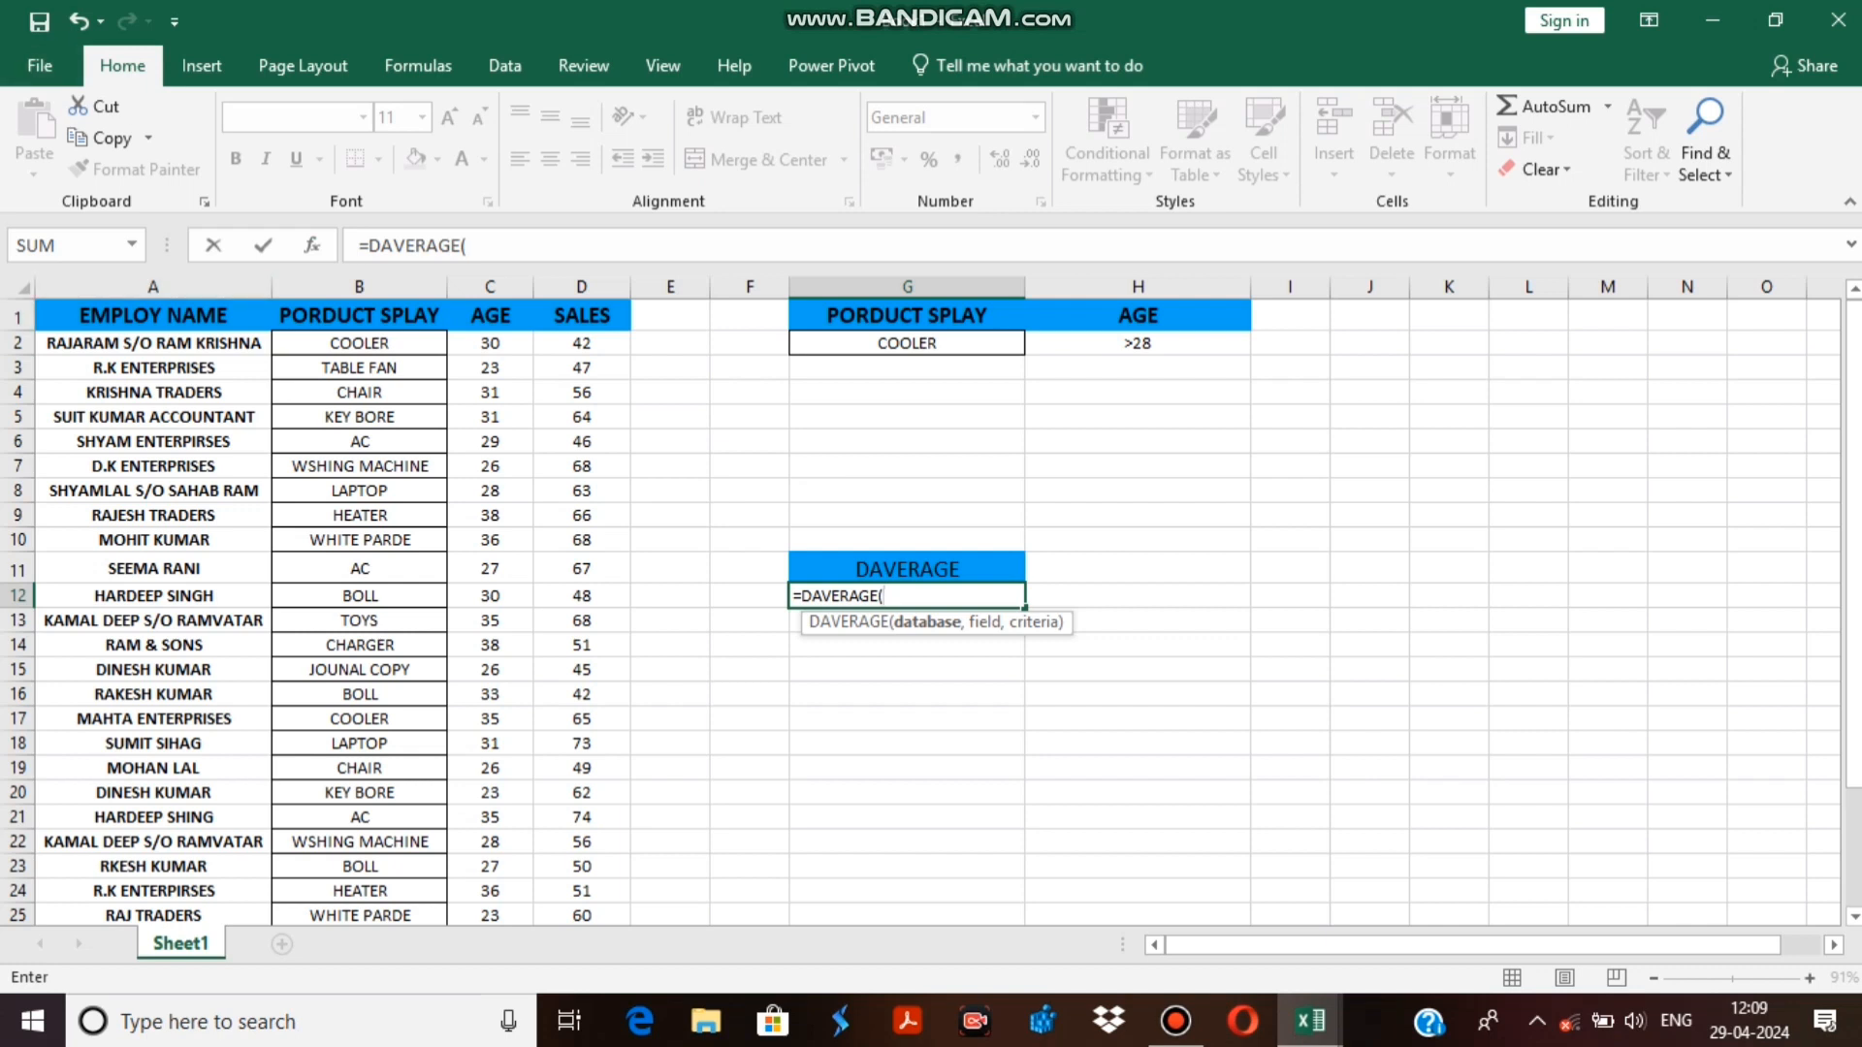
click(152, 316)
drag(153, 316, 581, 863)
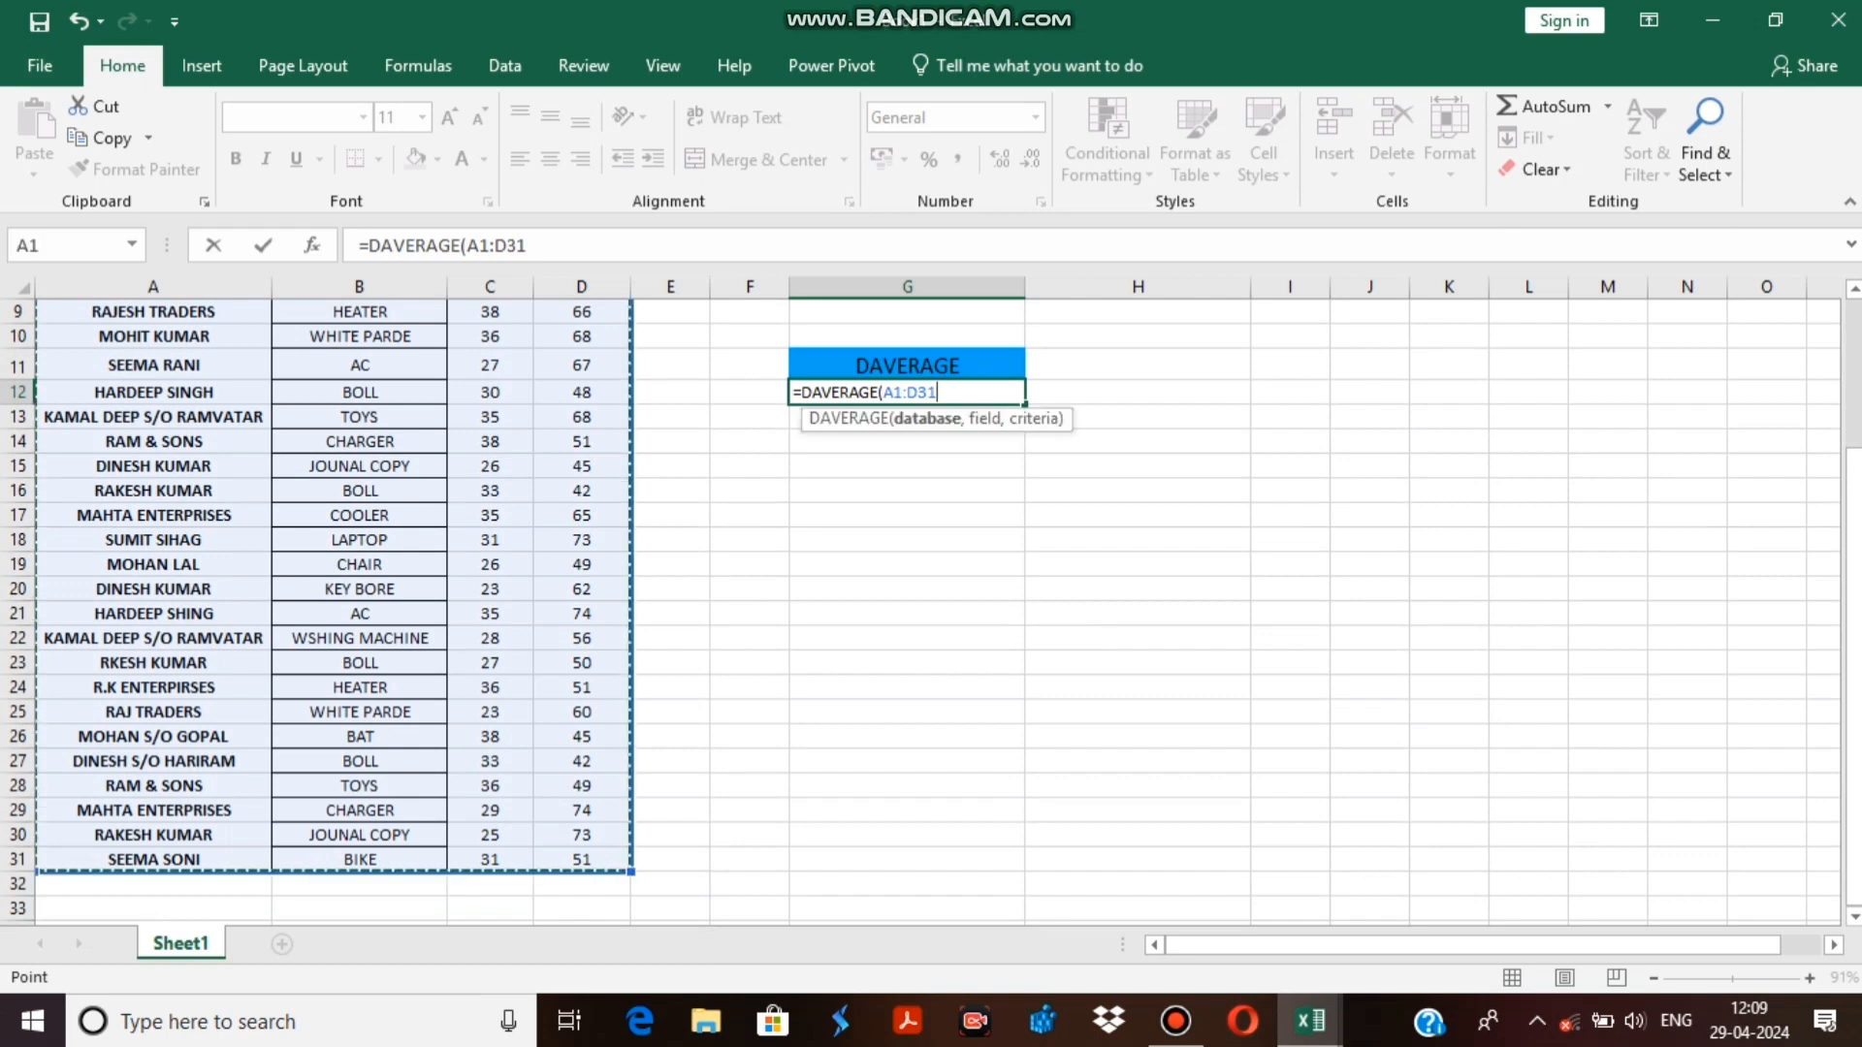
scroll(931, 601, up, 3)
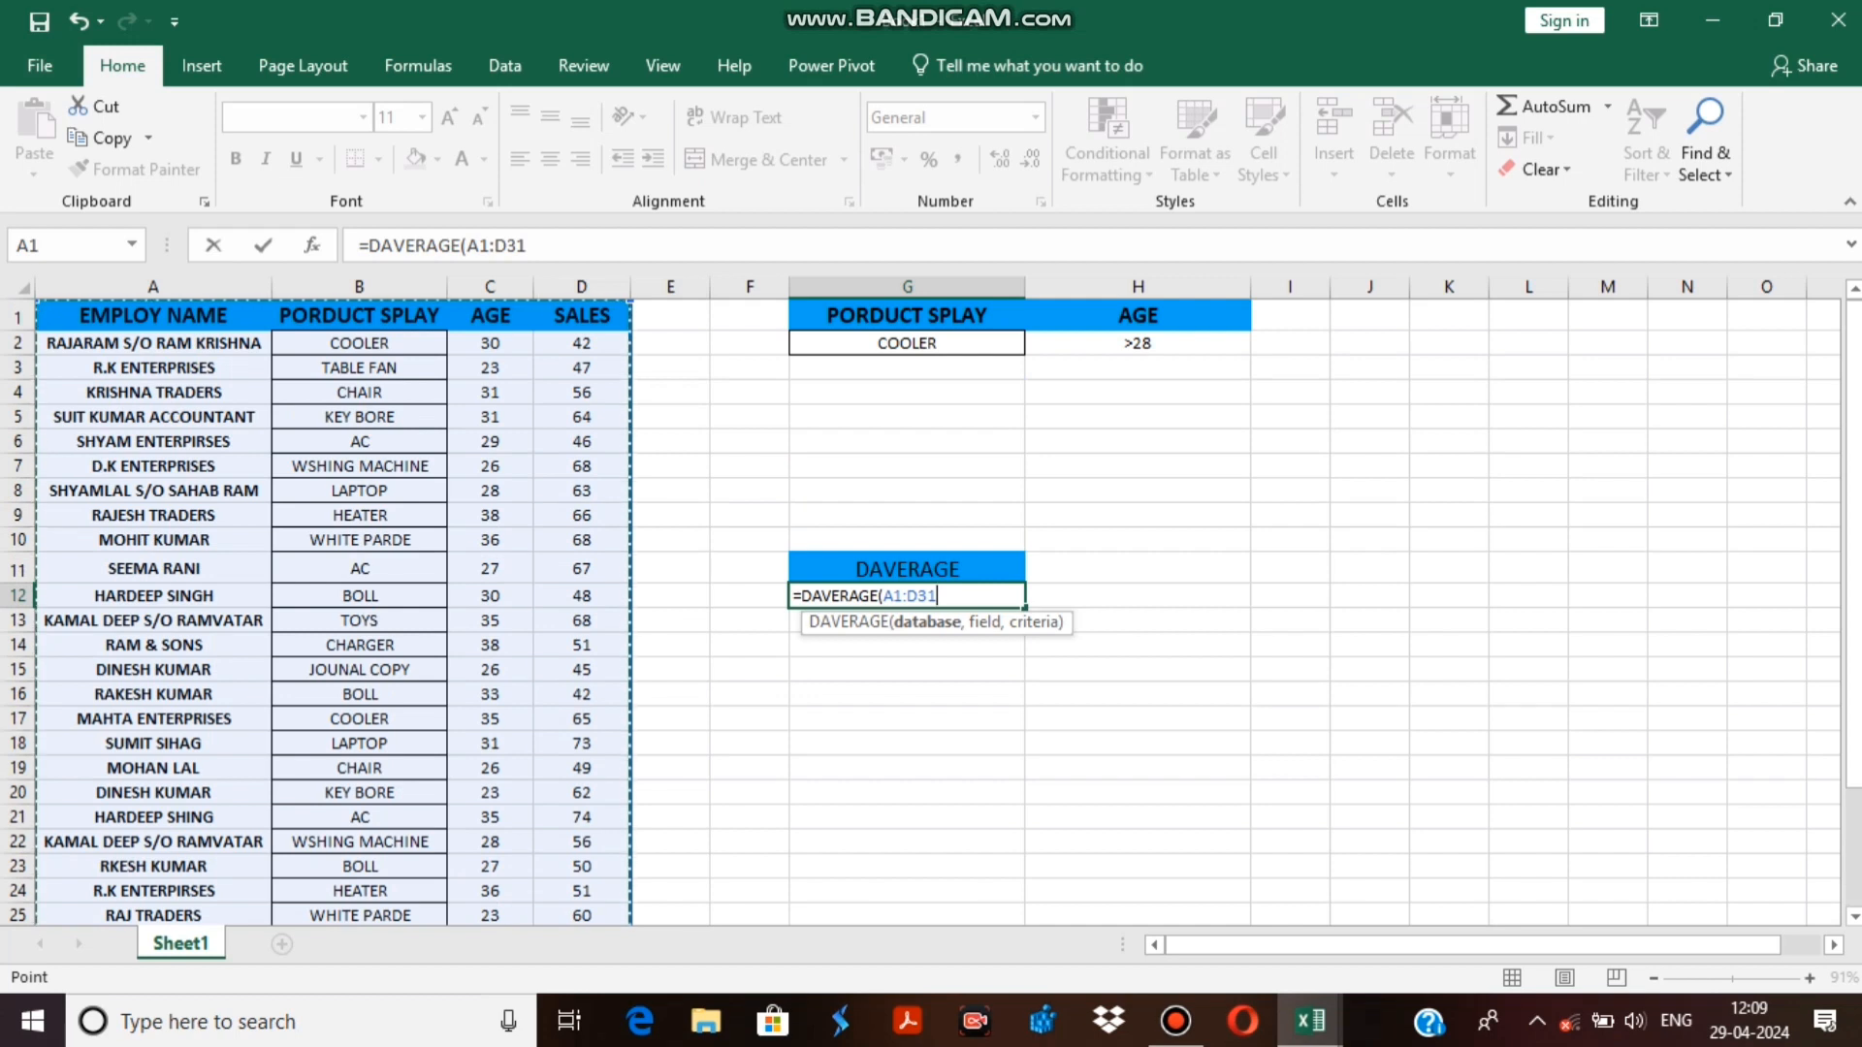
text(,)
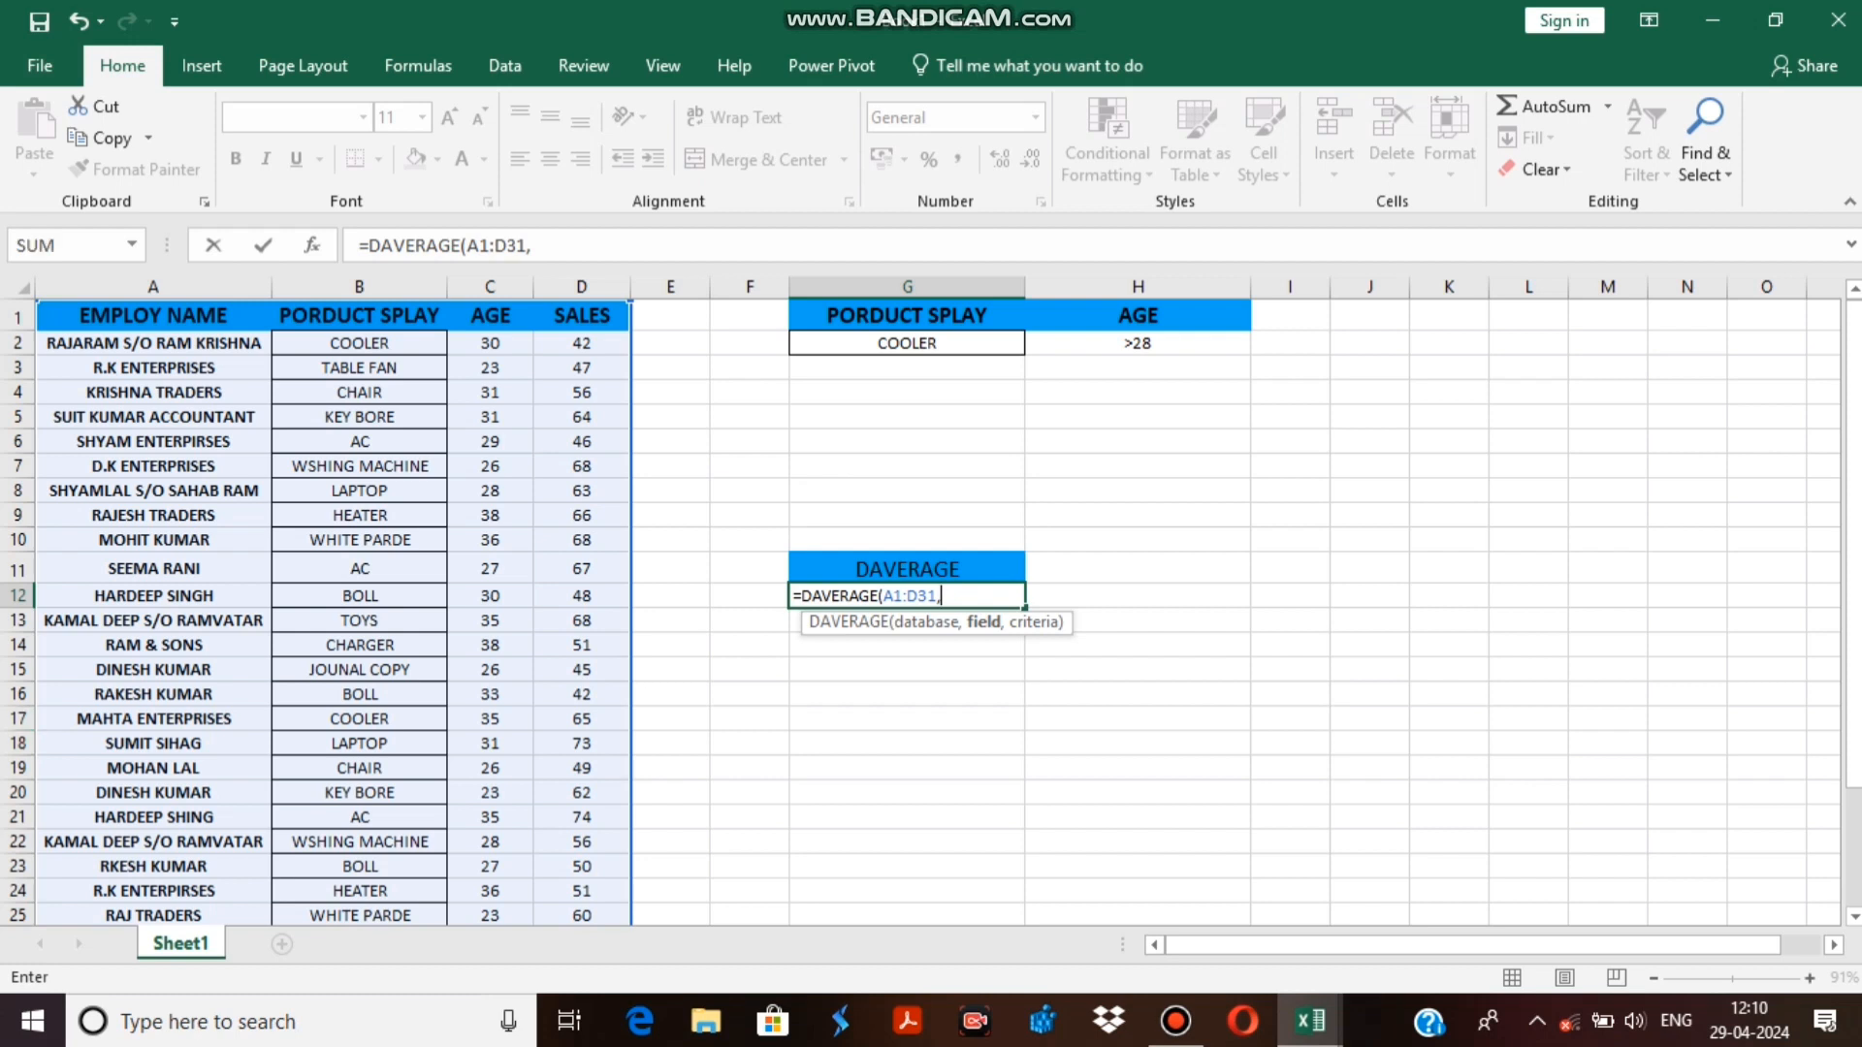
Complete the DAVERAGE formula in G12 with the SALES header D1 as field and G1:H2 as criteria.
click(582, 316)
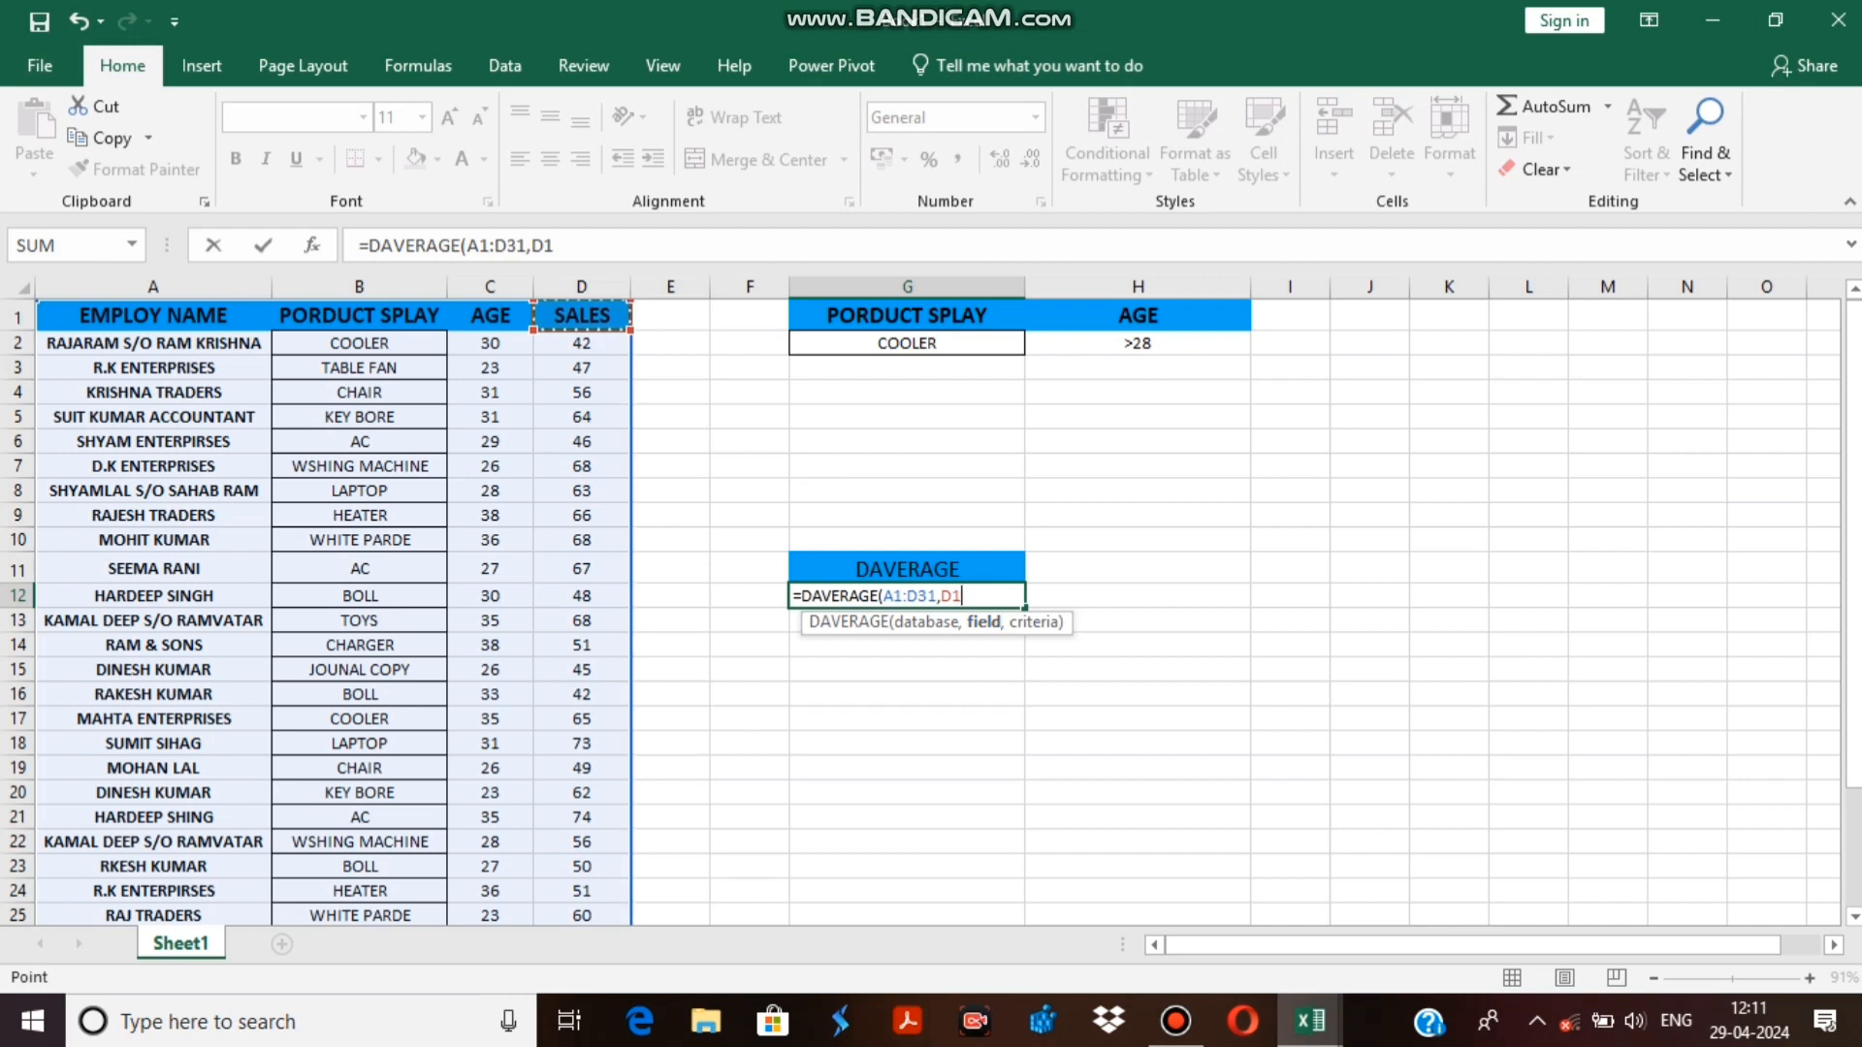
text(,)
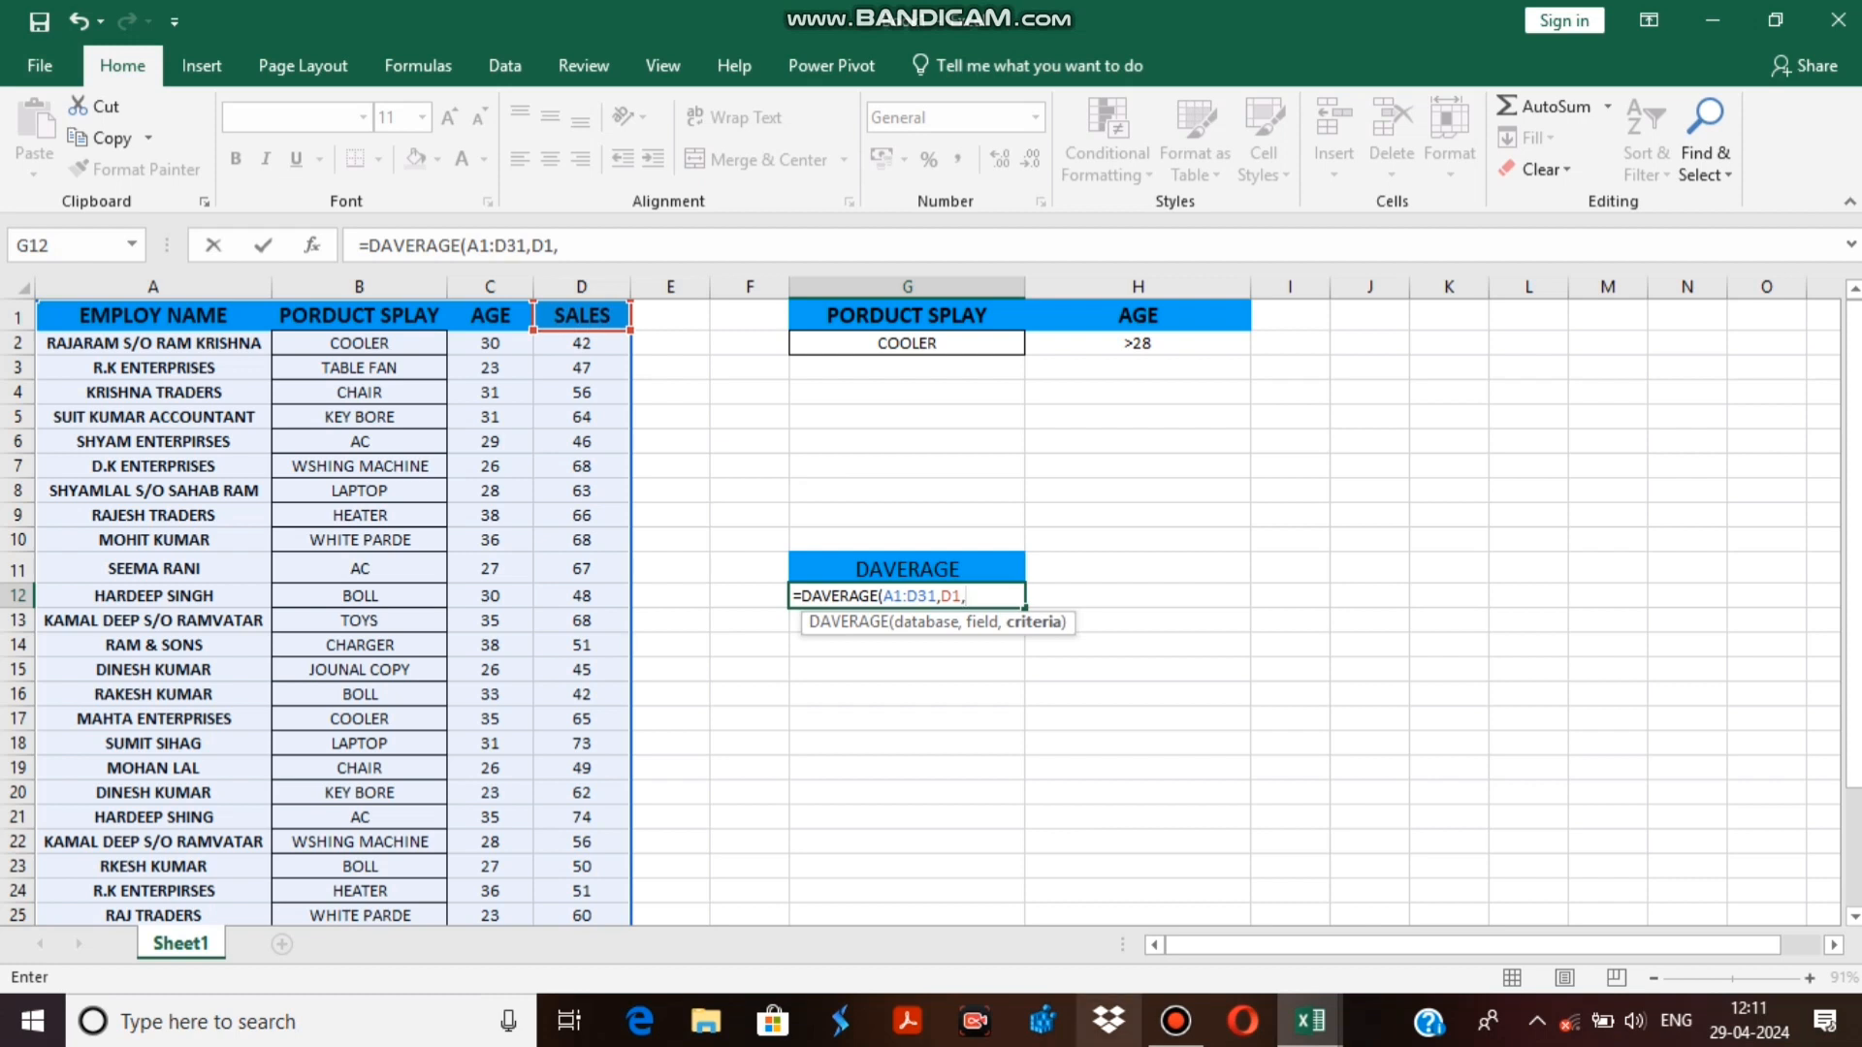
mouse_move(1175, 1020)
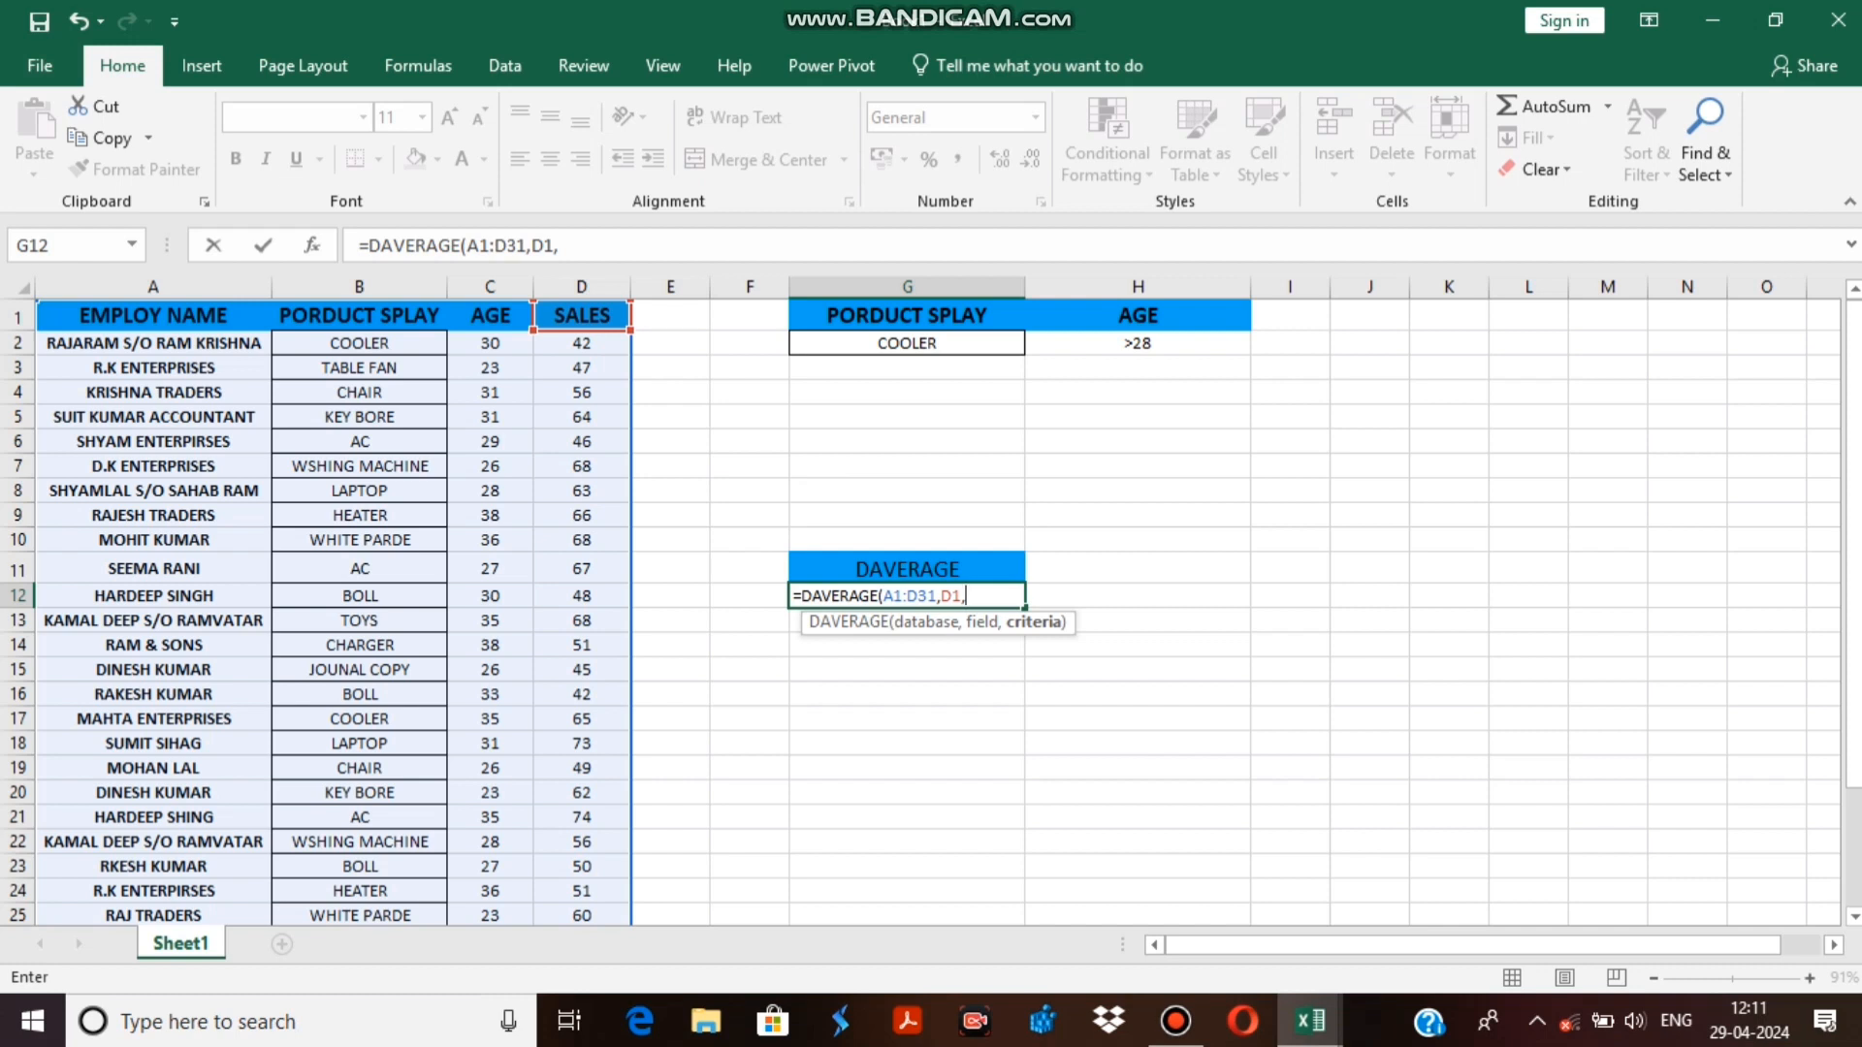
text(+-)
key(BackSpace)
key(BackSpace)
drag(907, 315, 1137, 343)
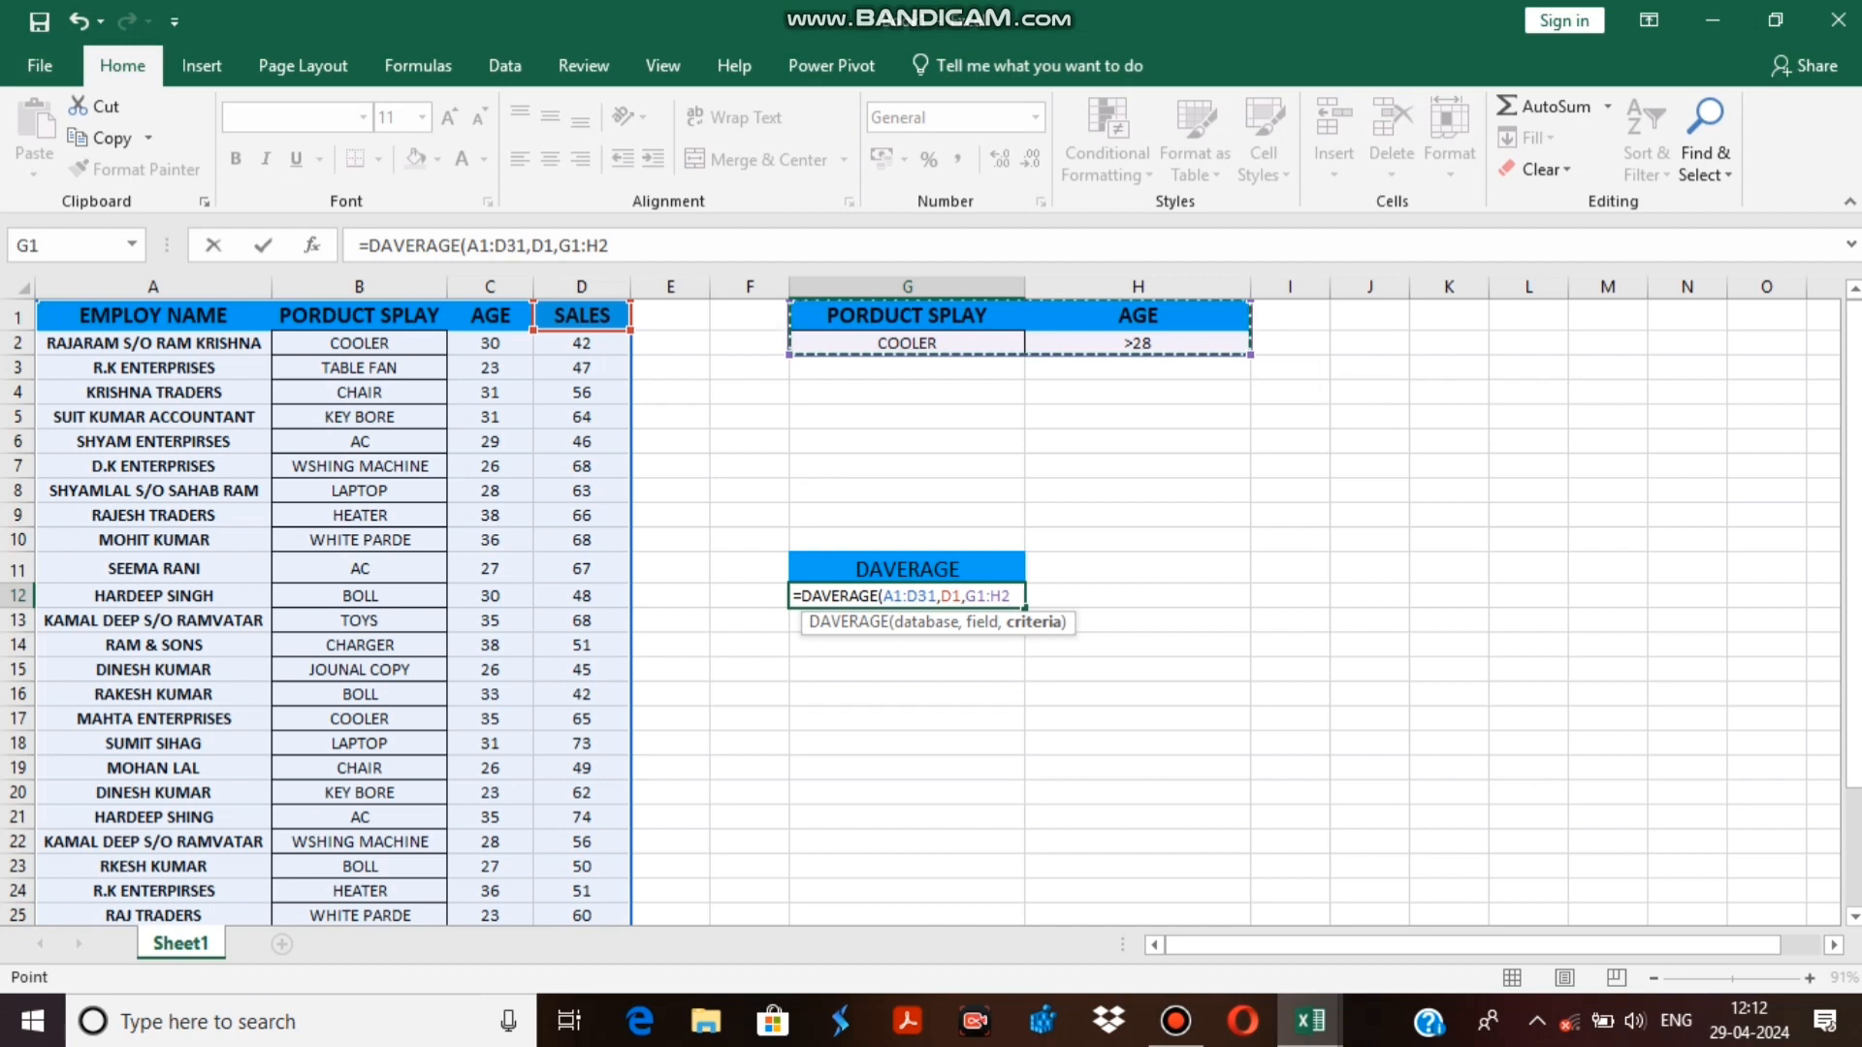
text())
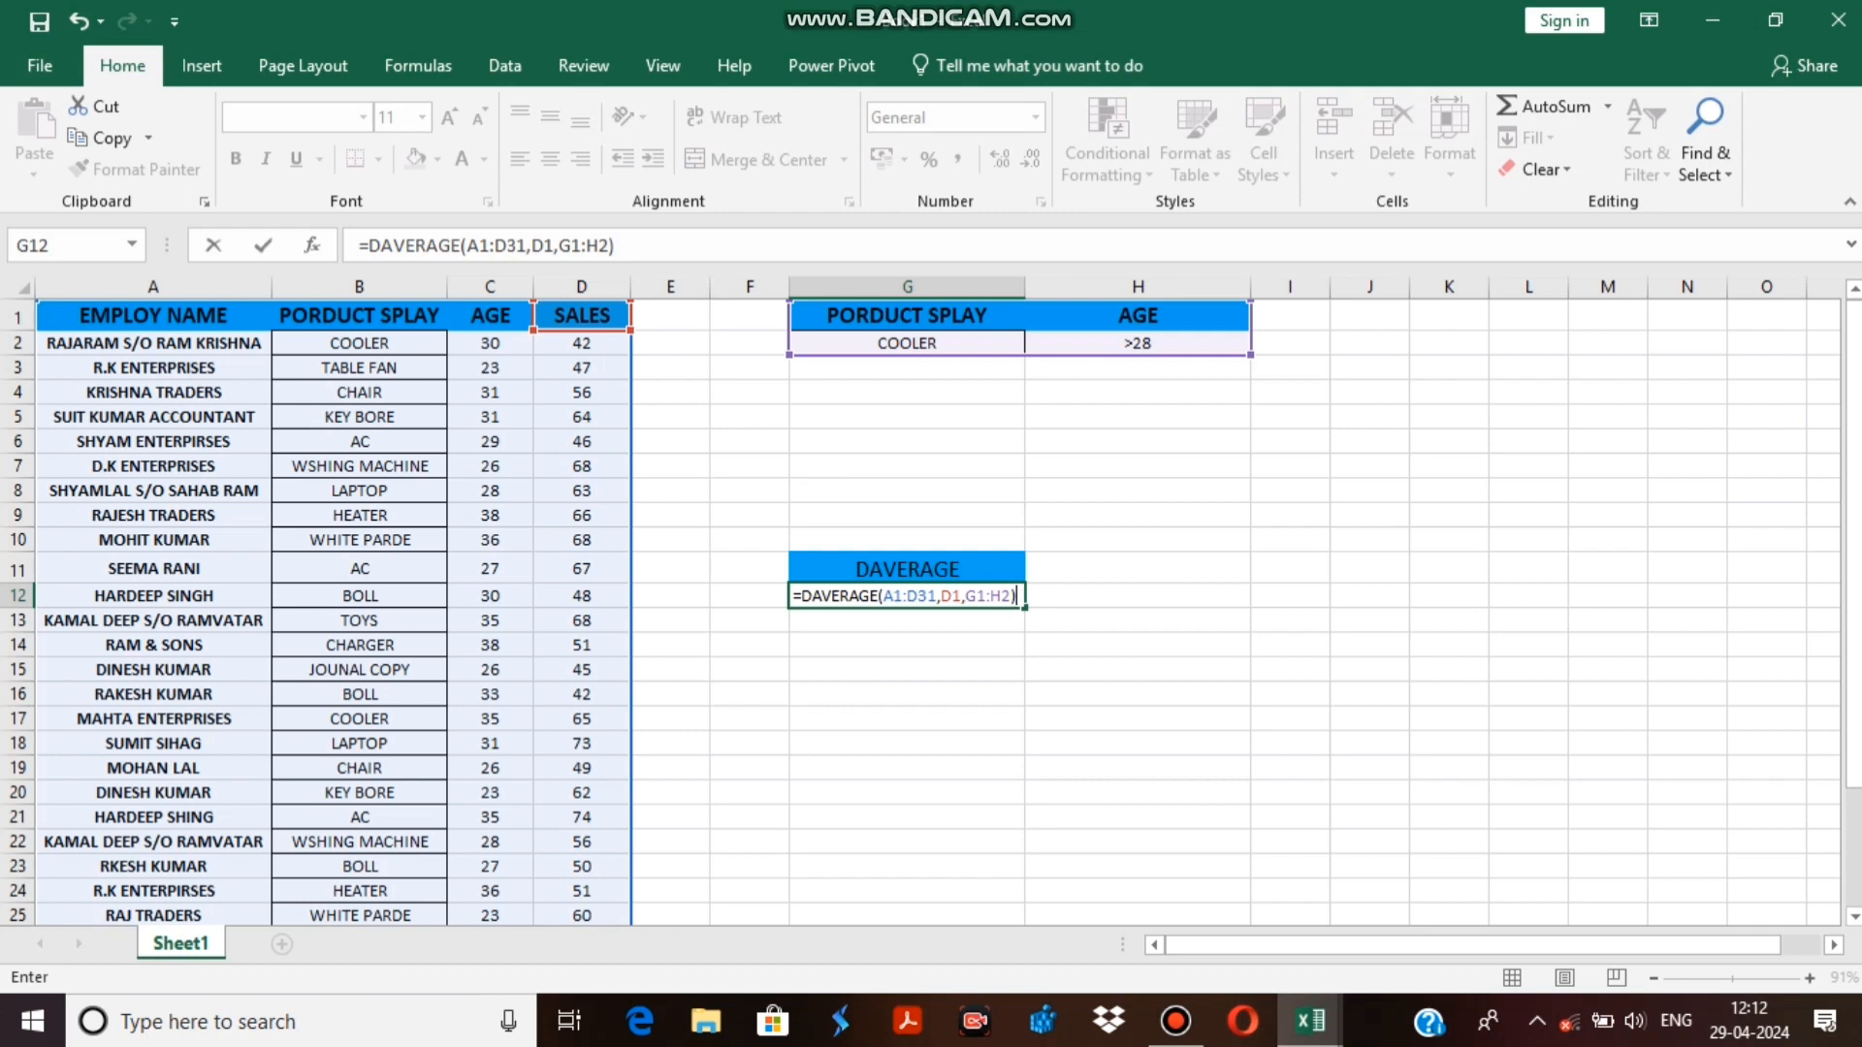
key(Return)
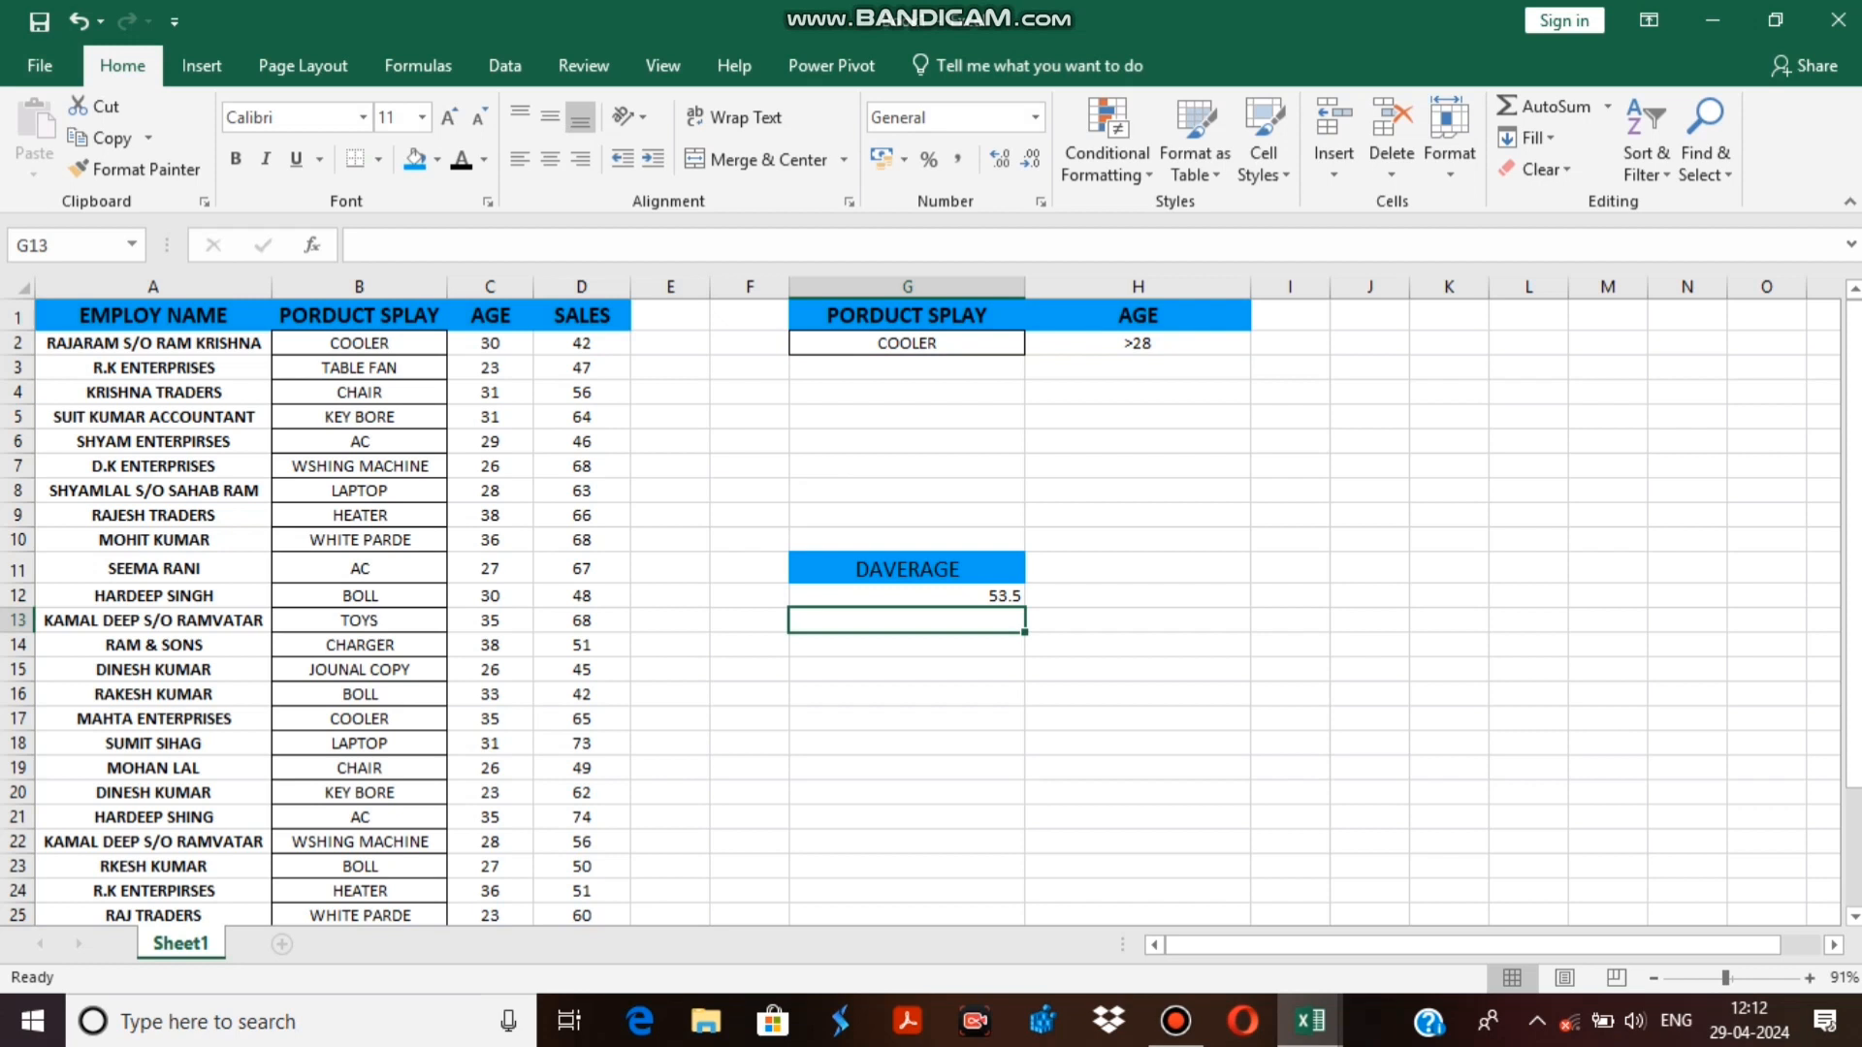
Highlight the whole of row 2, the first COOLER record, with a yellow fill.
click(18, 344)
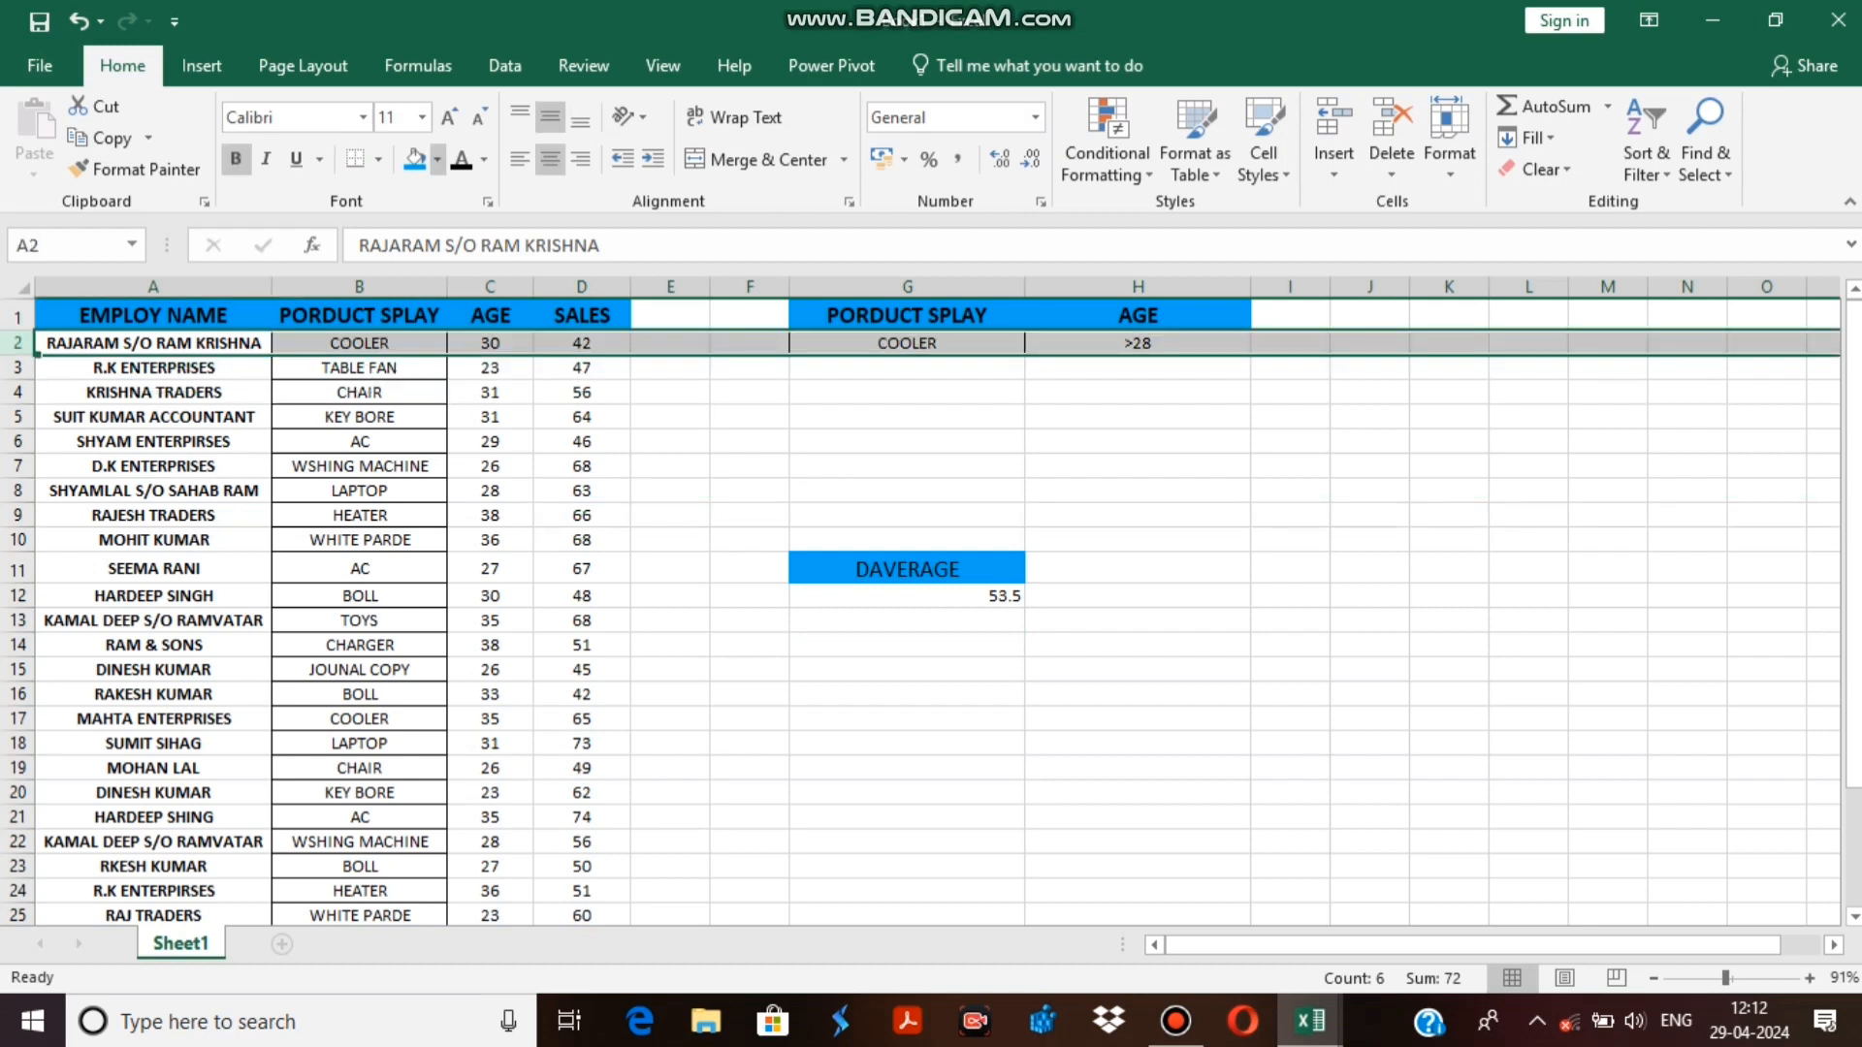
click(437, 159)
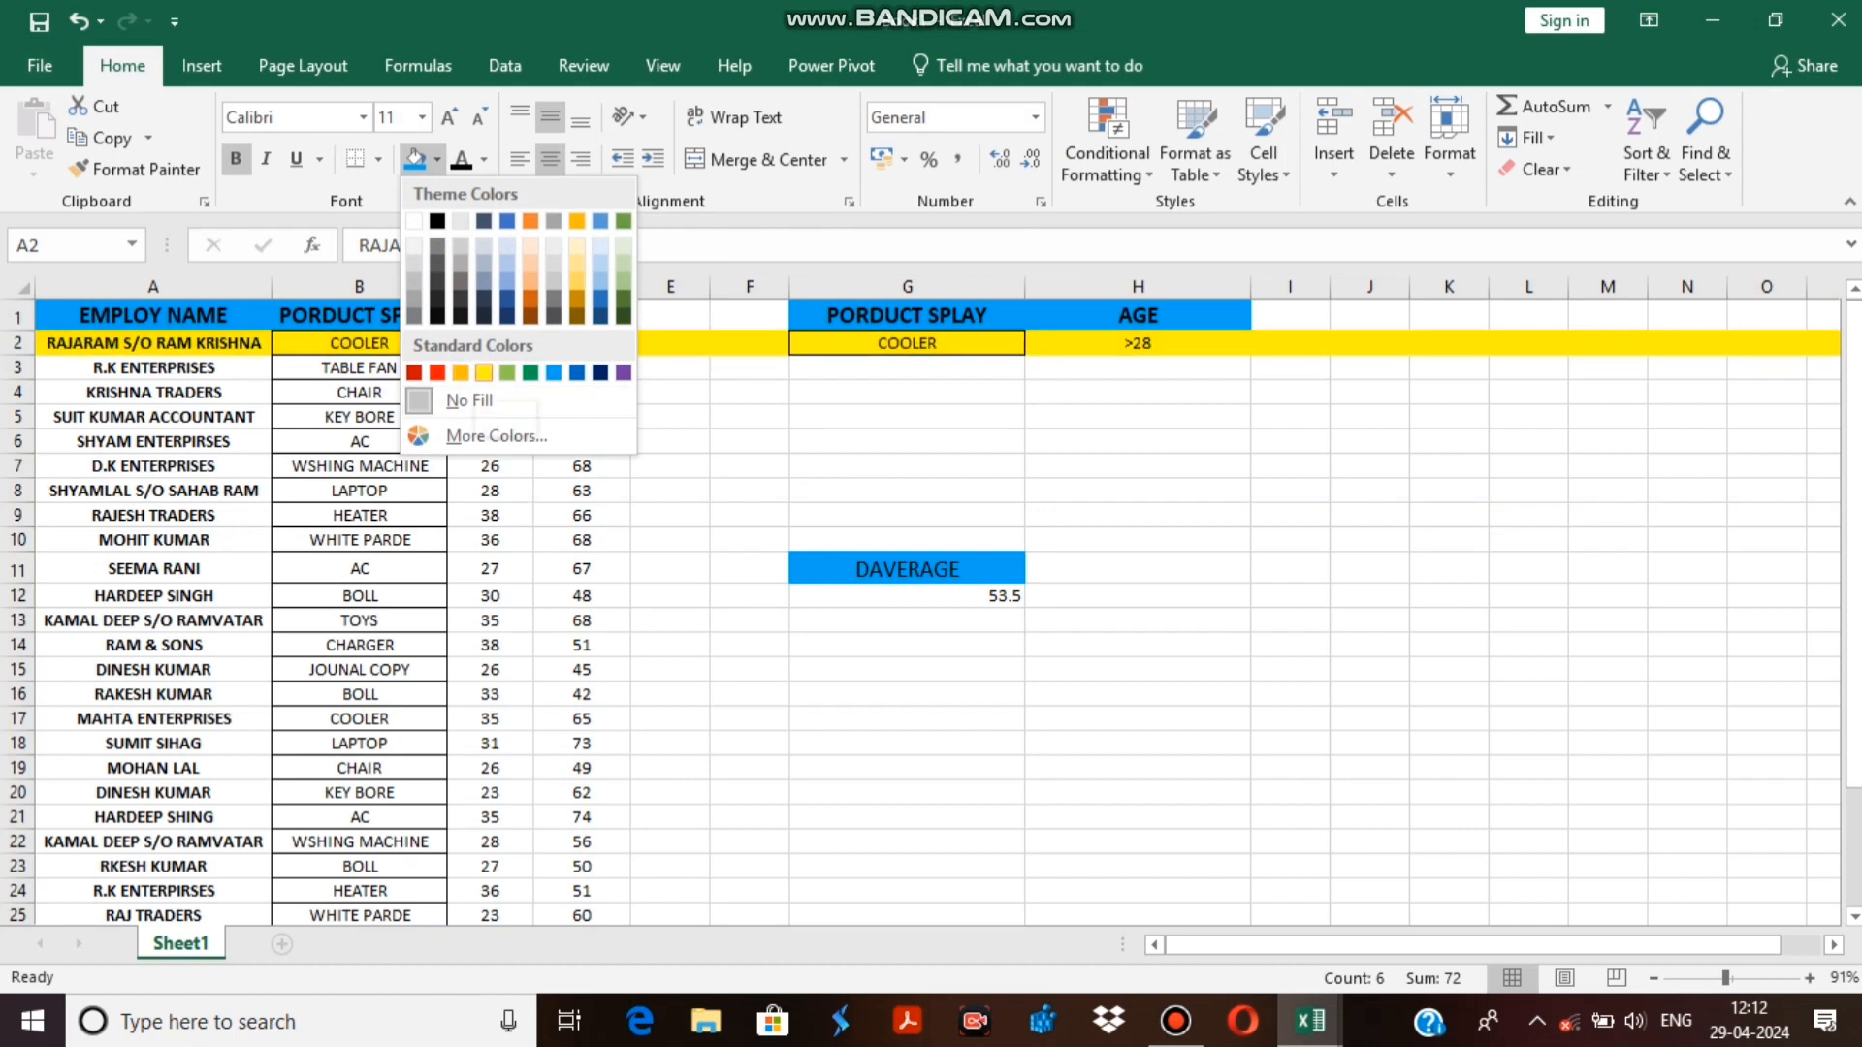
click(484, 372)
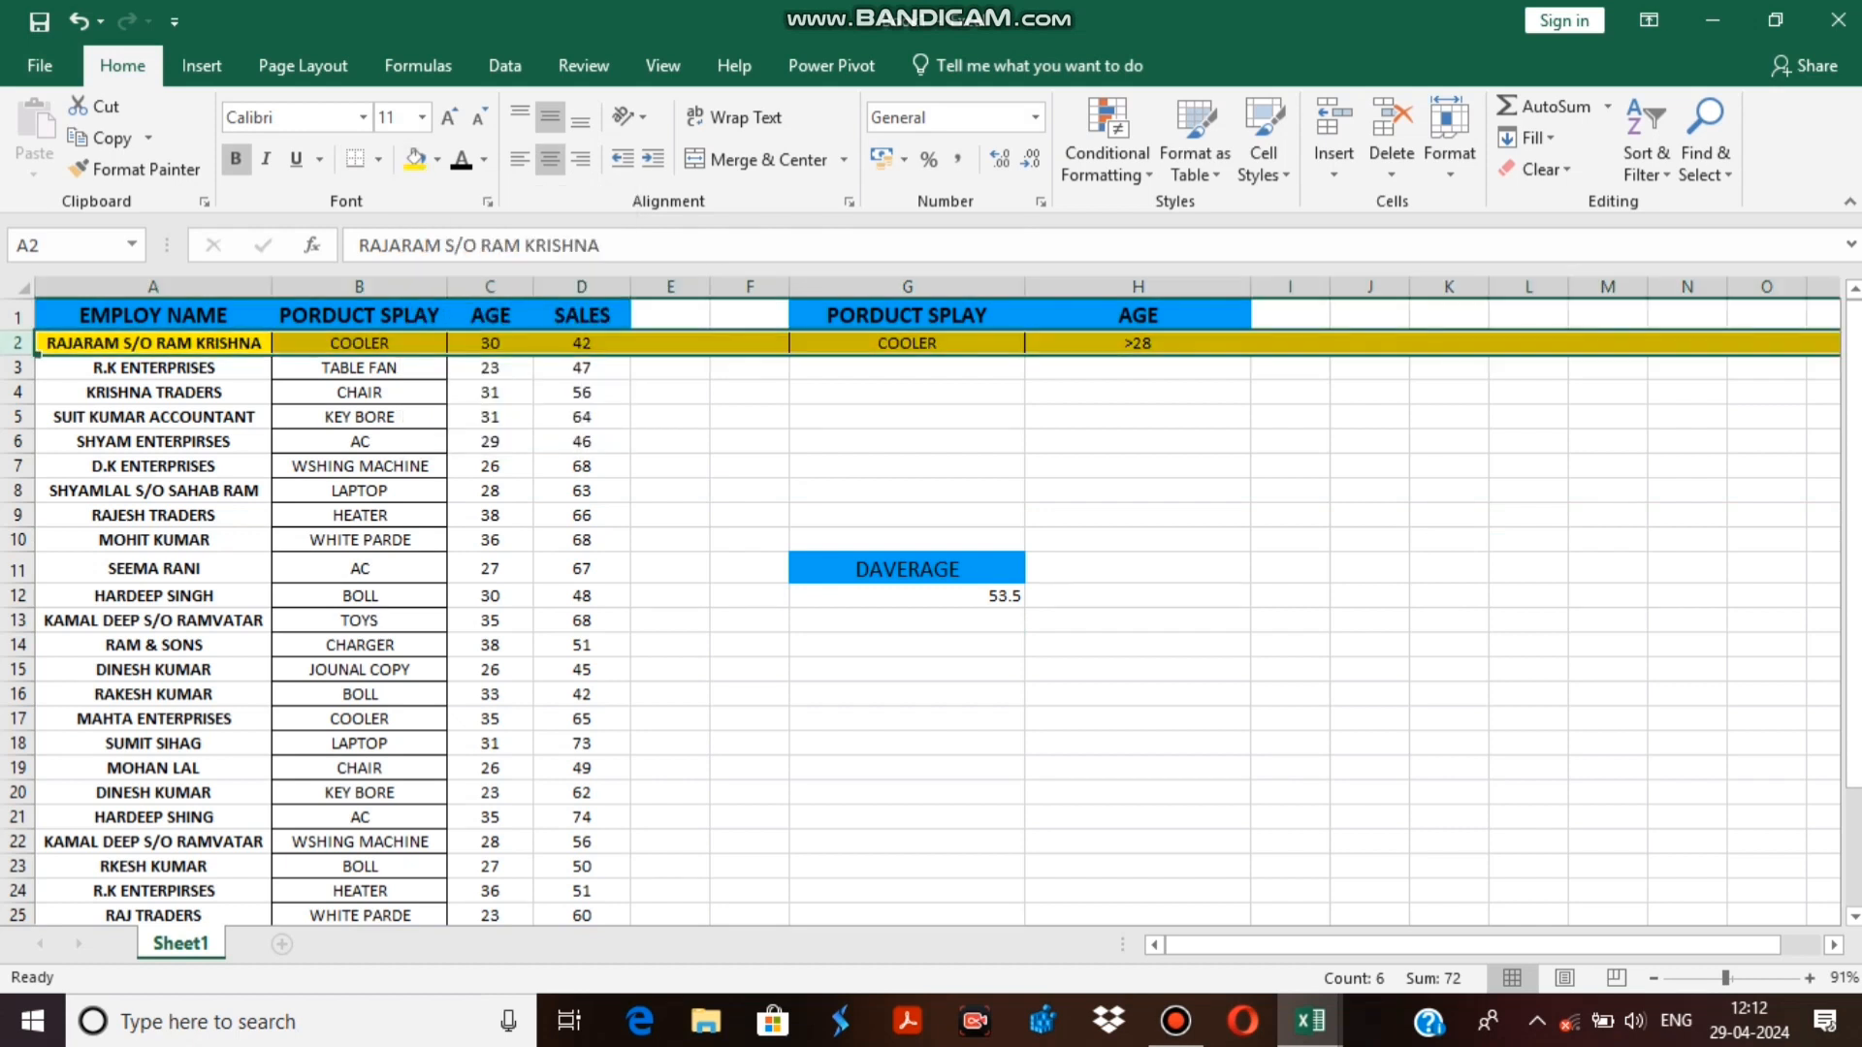
Find the other COOLER record in row 17 and highlight that entire row with the same yellow fill.
scroll(921, 611, down, 1)
scroll(921, 611, up, 1)
scroll(922, 611, down, 1)
scroll(922, 611, down, 2)
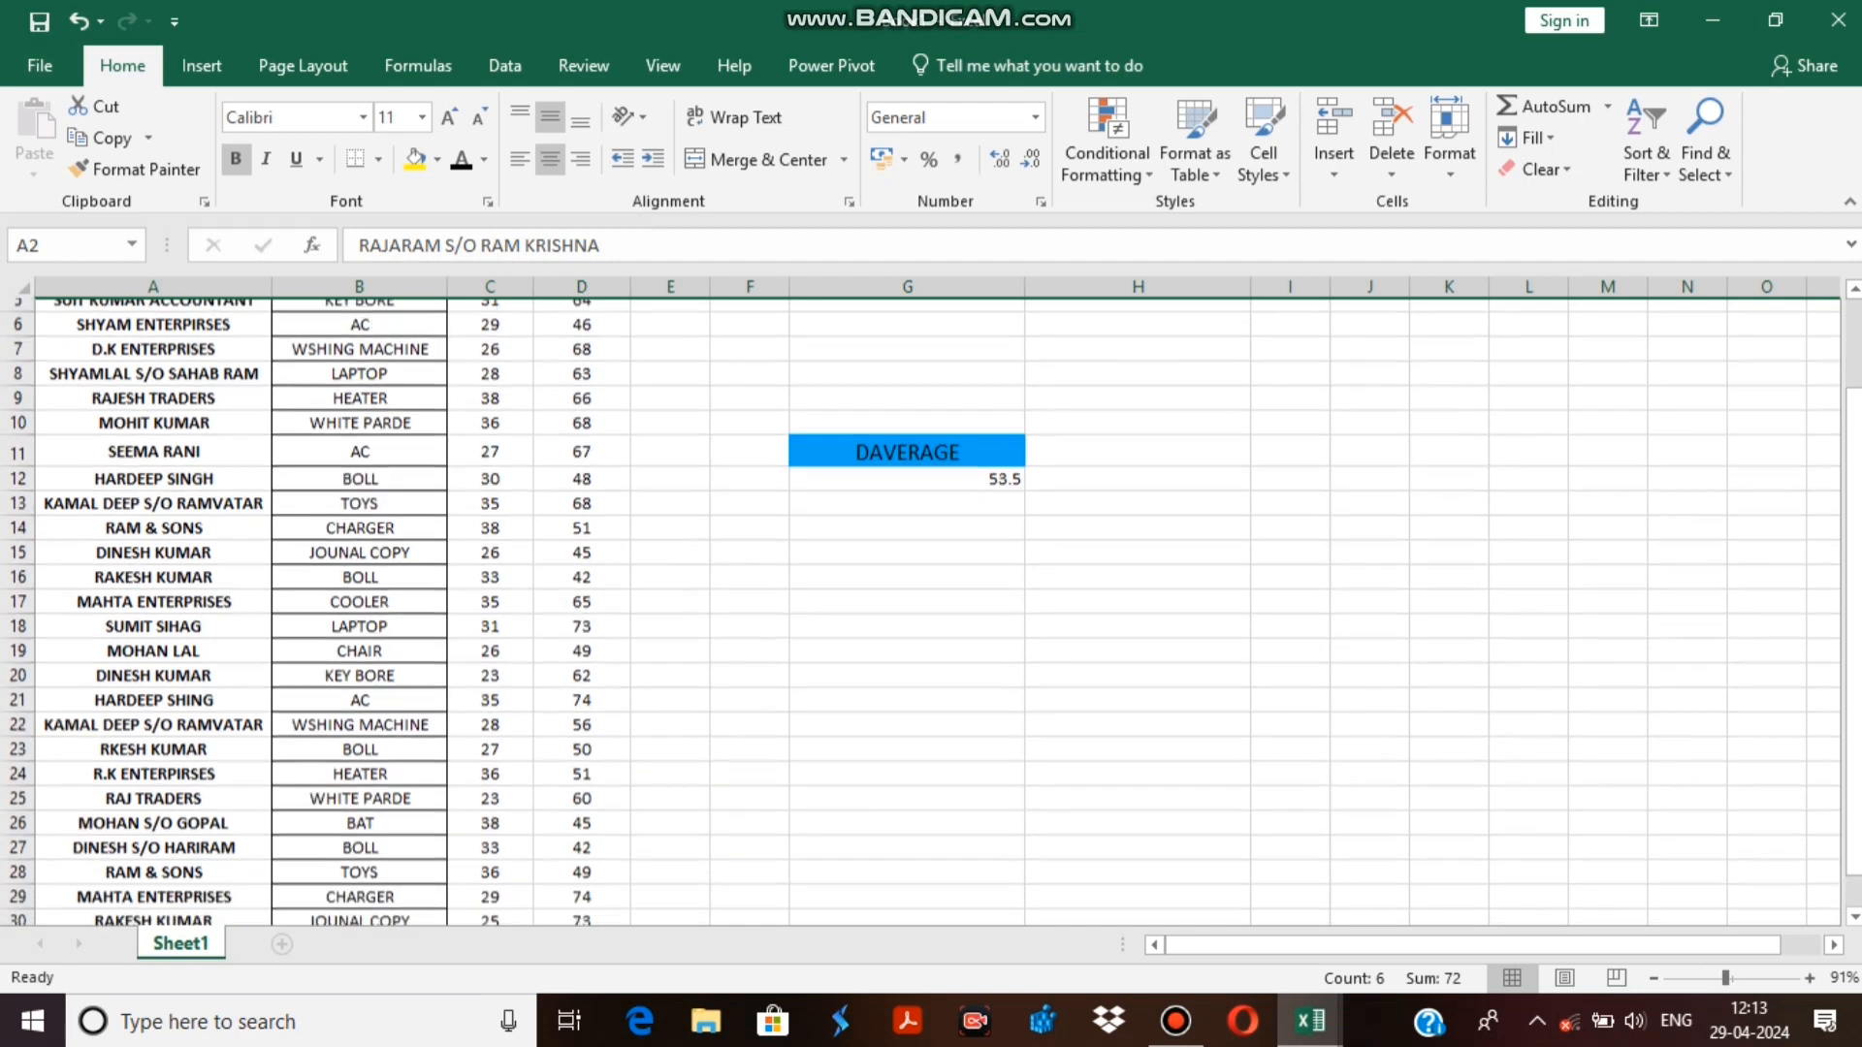
click(358, 490)
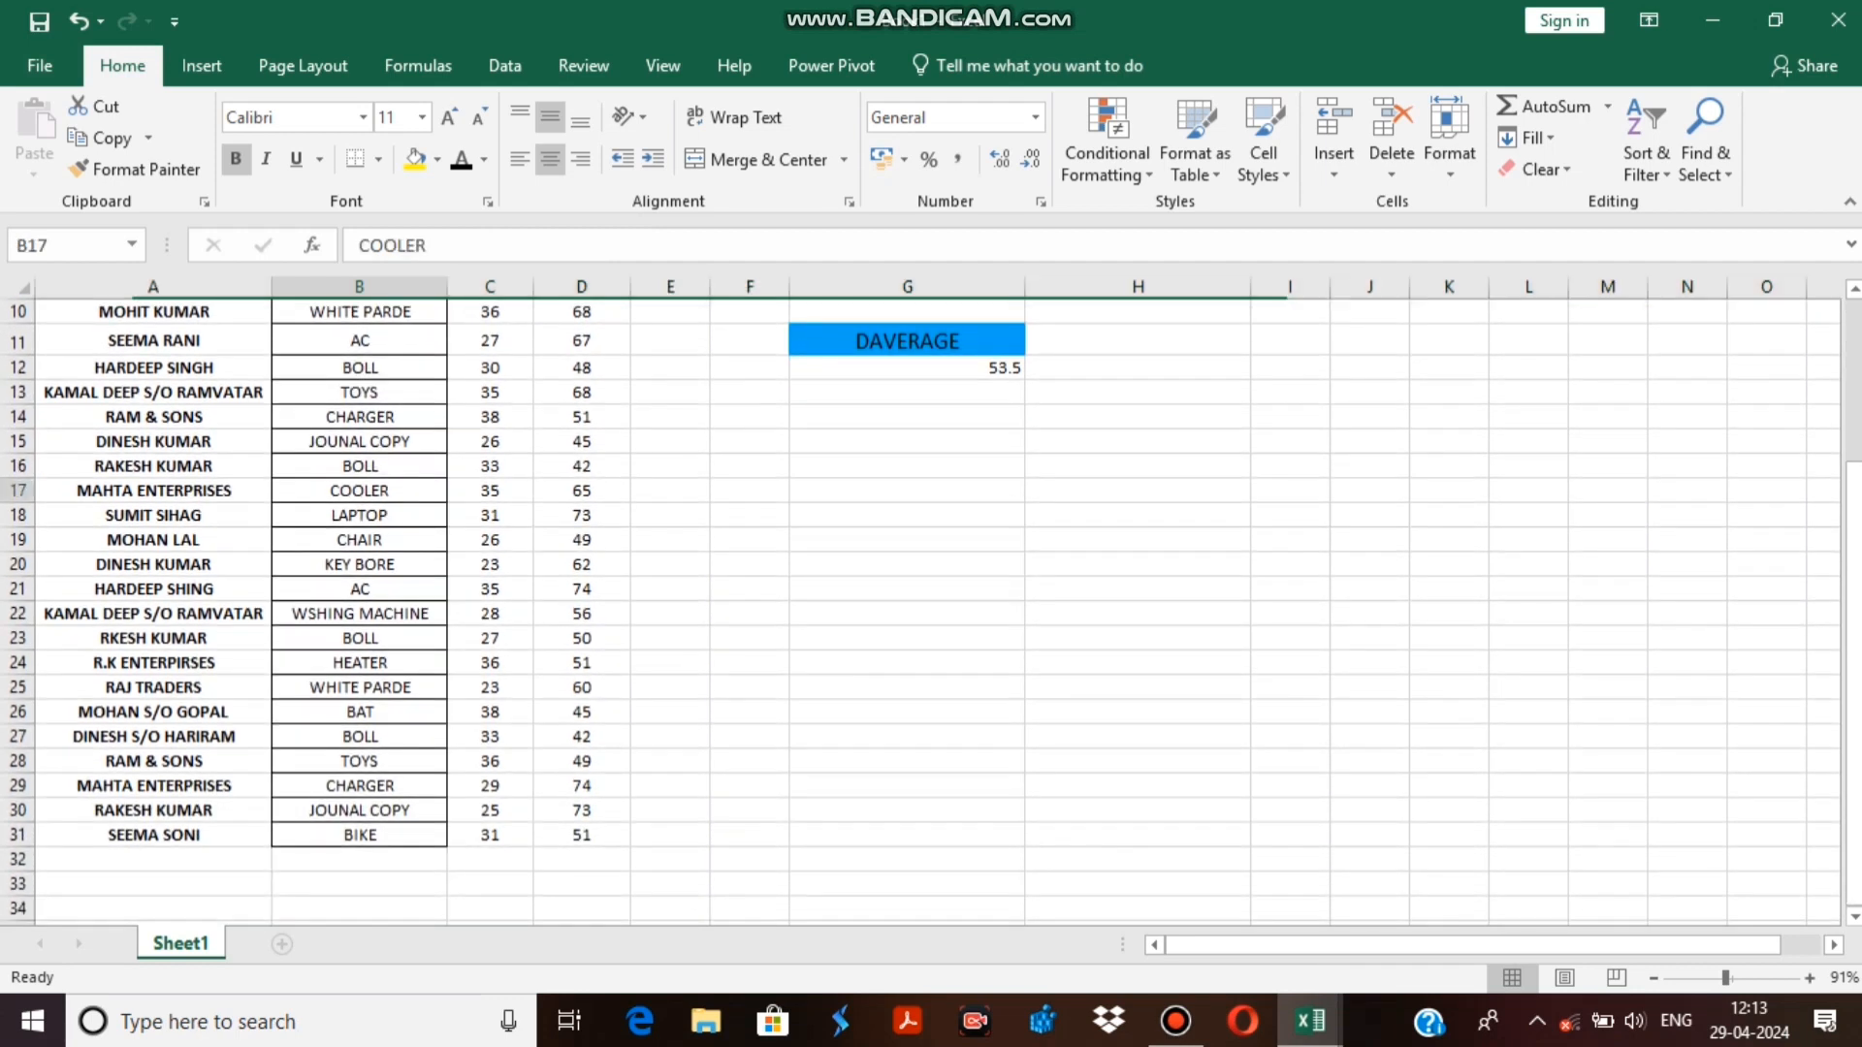
click(17, 491)
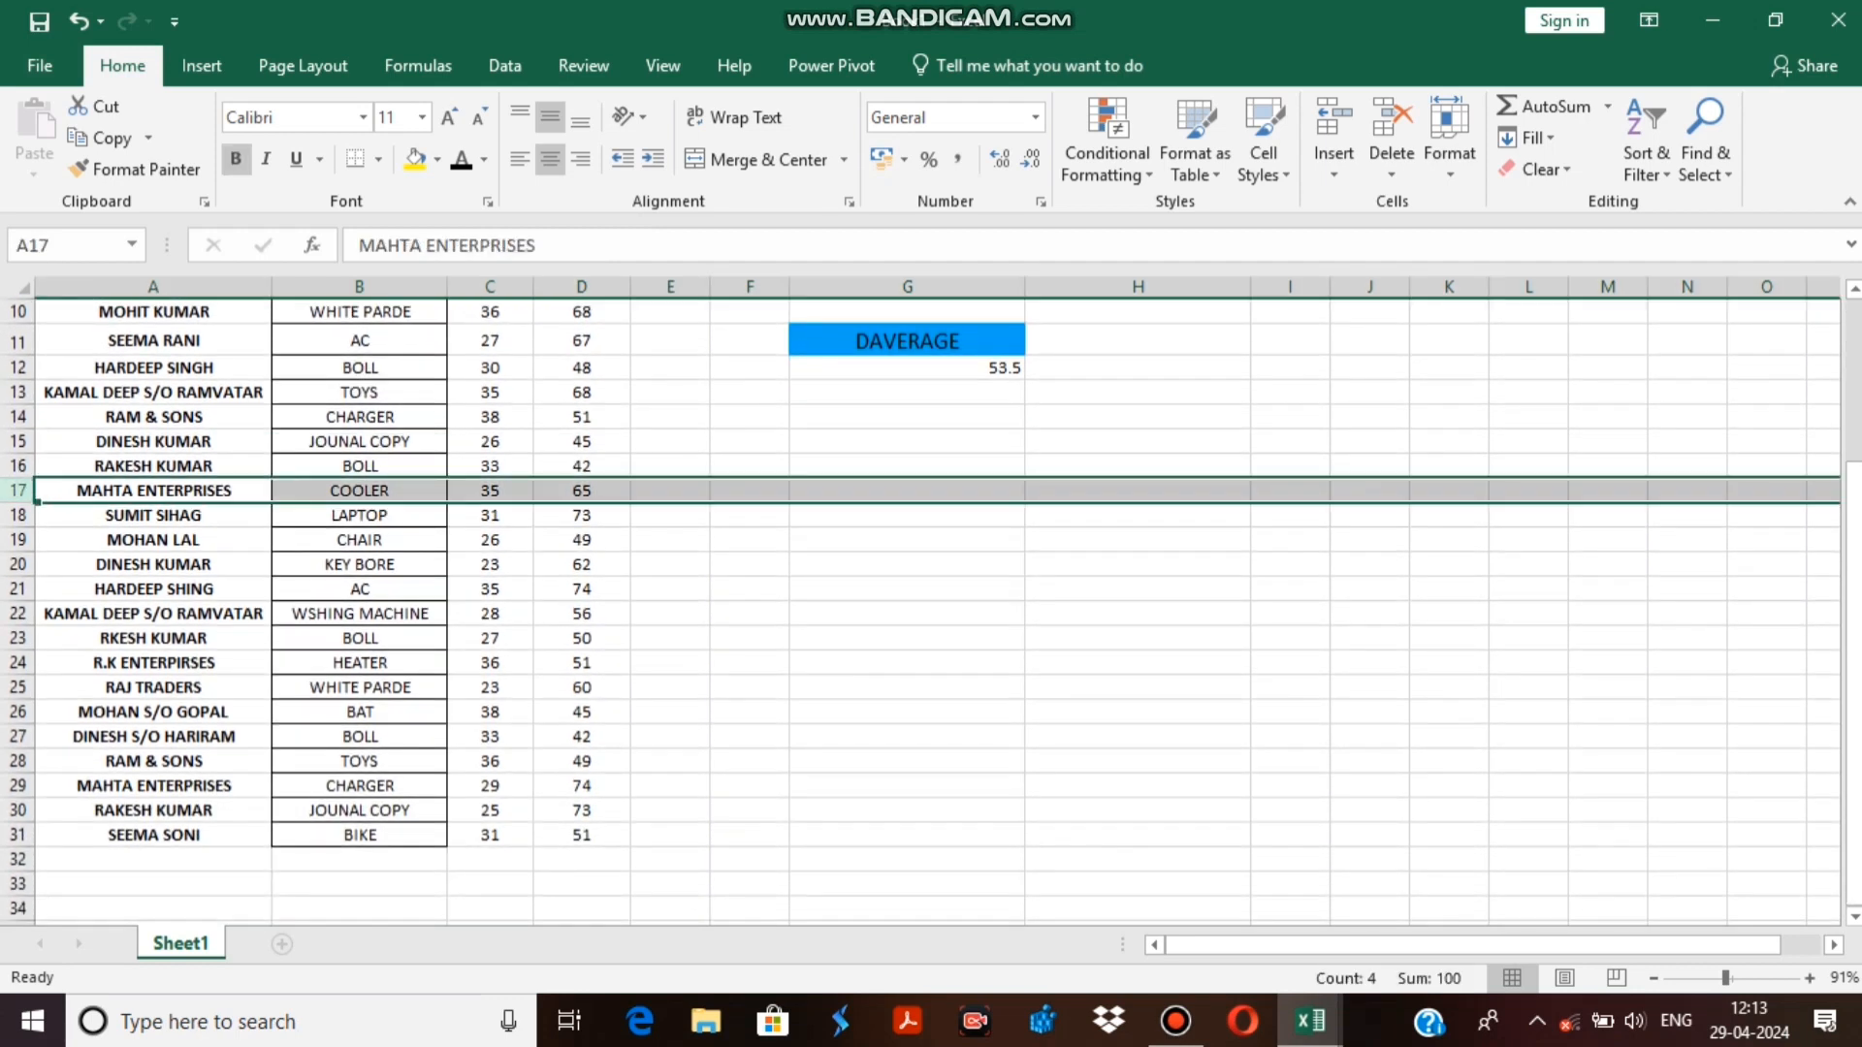
click(415, 158)
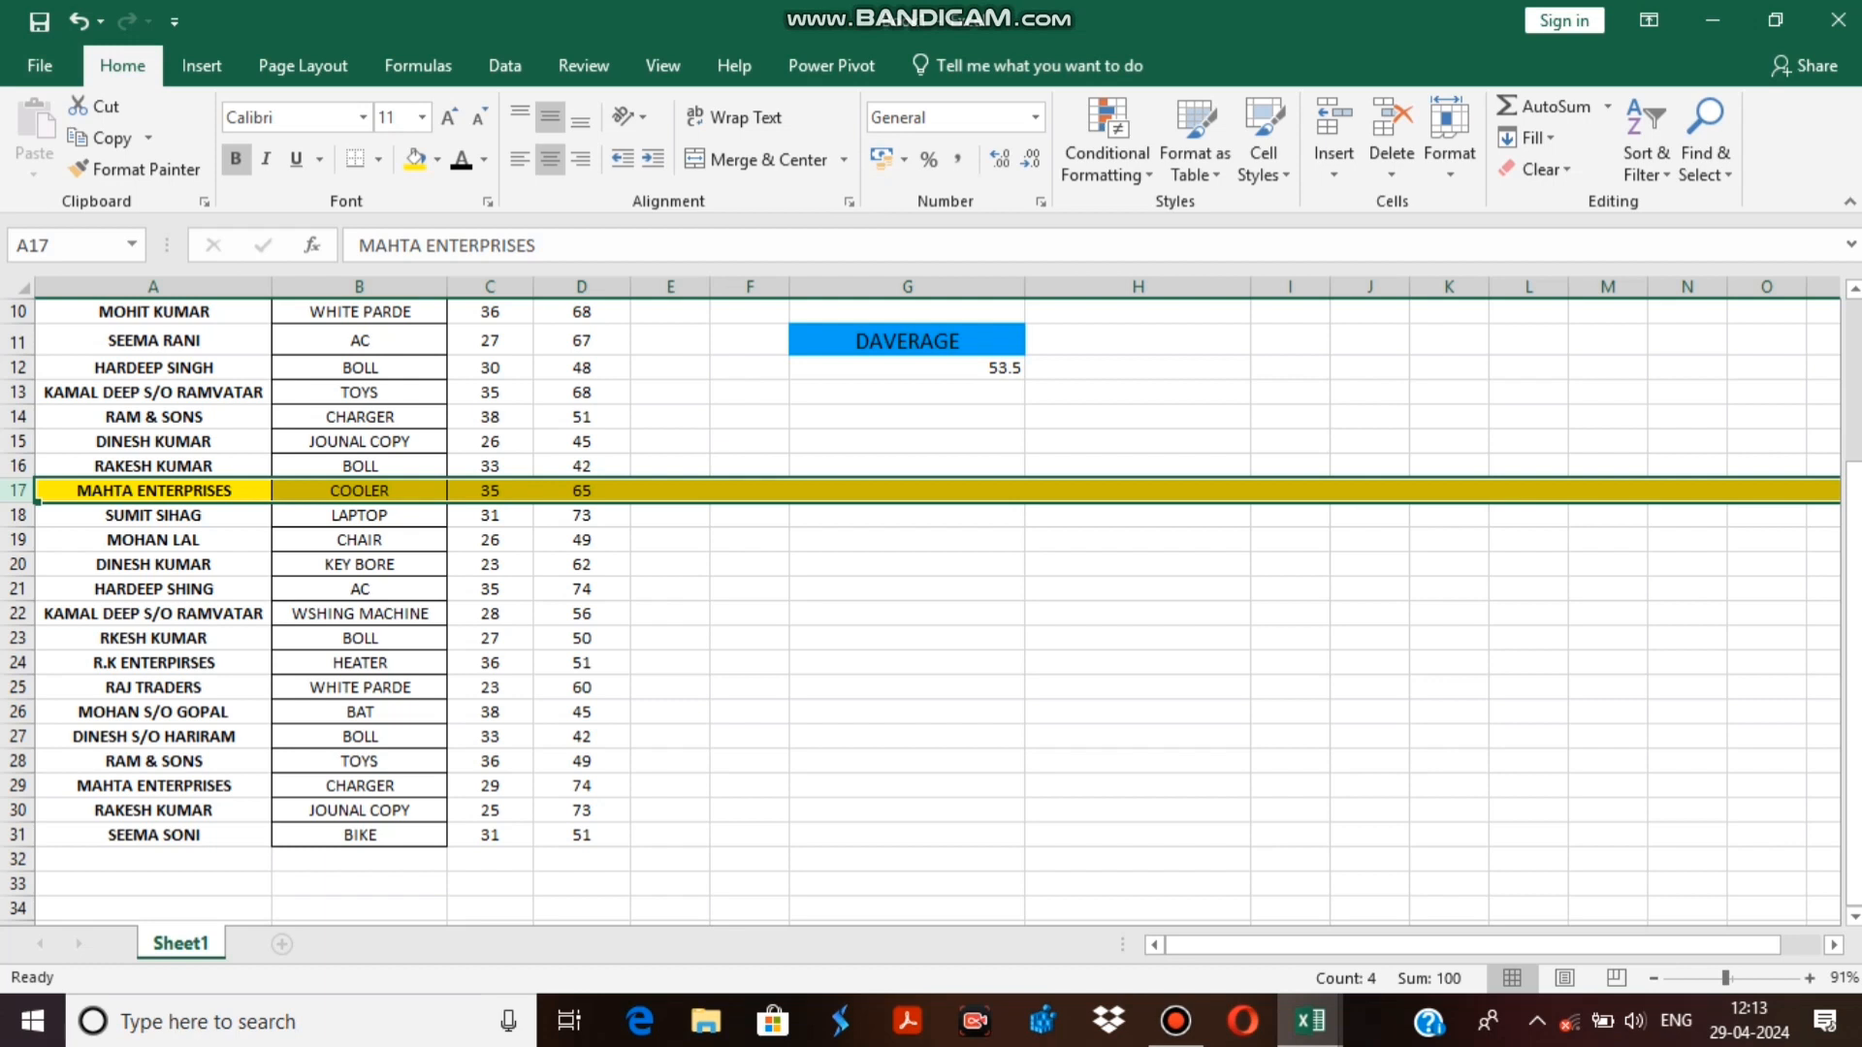
Check the DAVERAGE result by averaging the two highlighted COOLER sales, D2 and D17, with an AVERAGE formula in H19.
scroll(921, 611, up, 3)
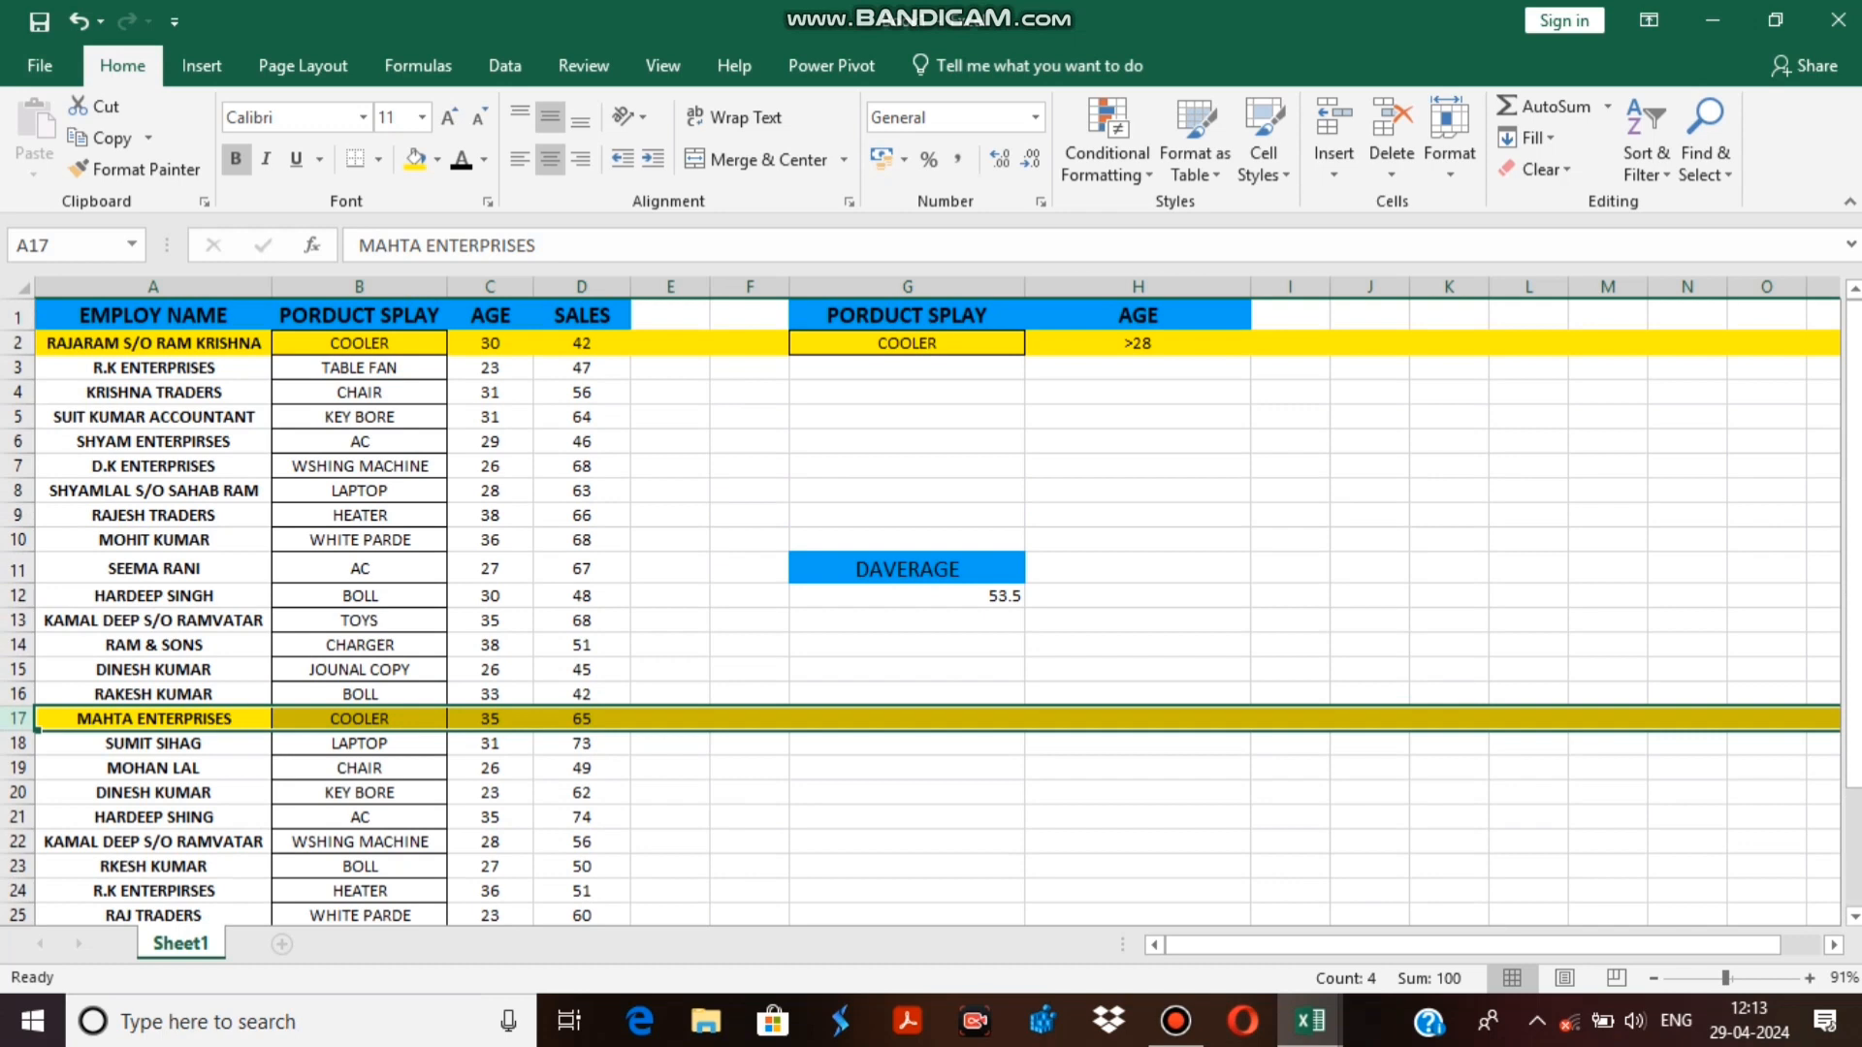
click(1137, 768)
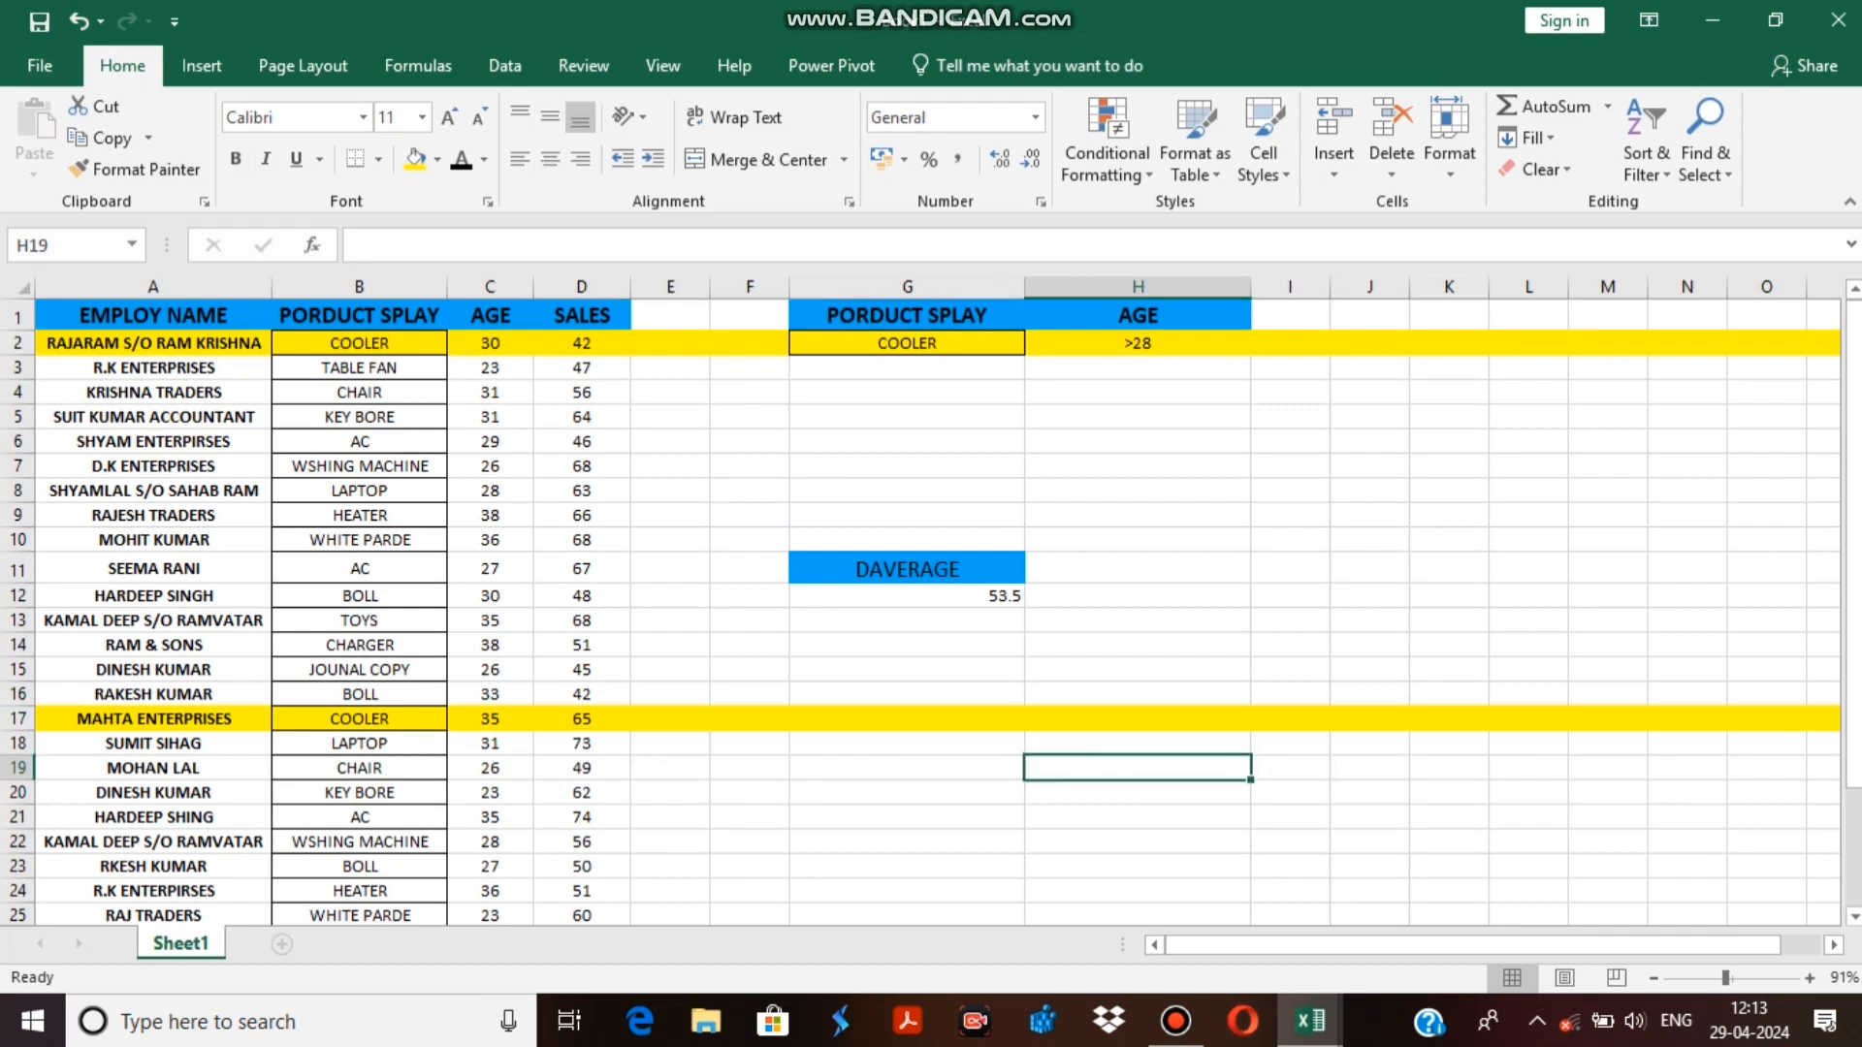
text(=)
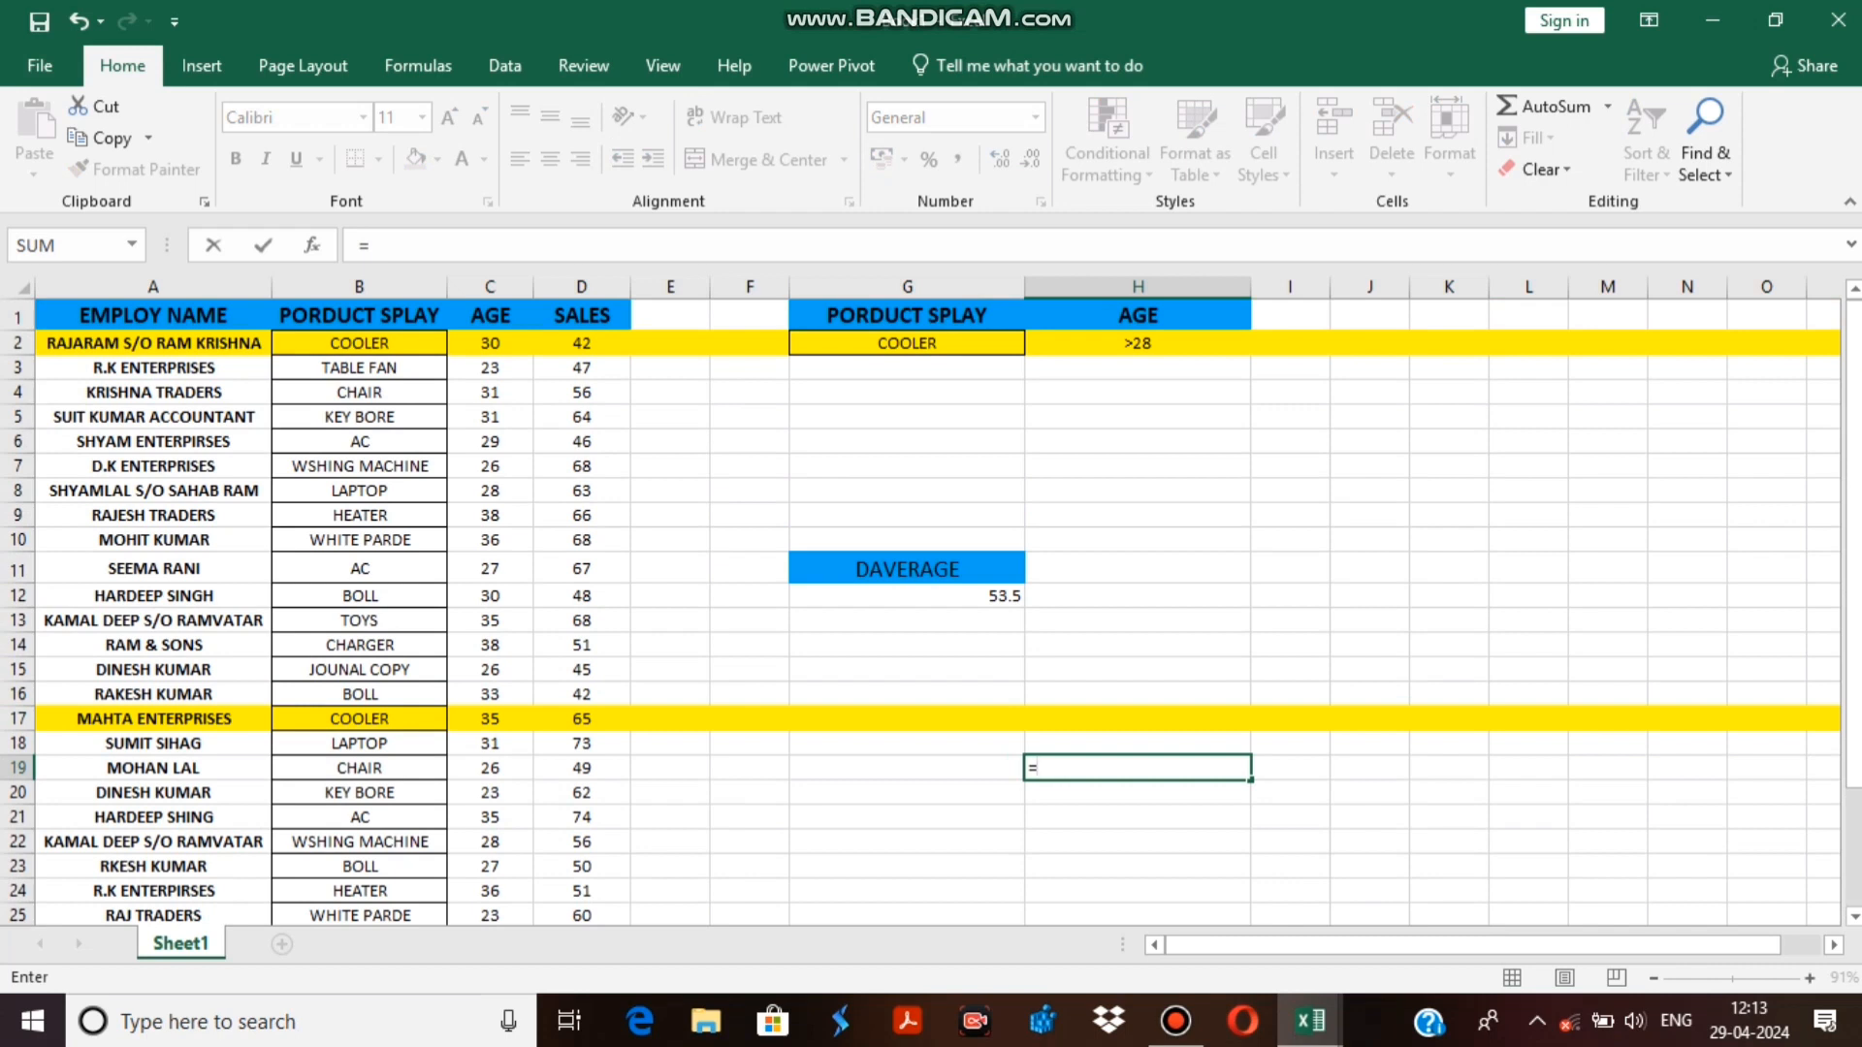
text(AVER)
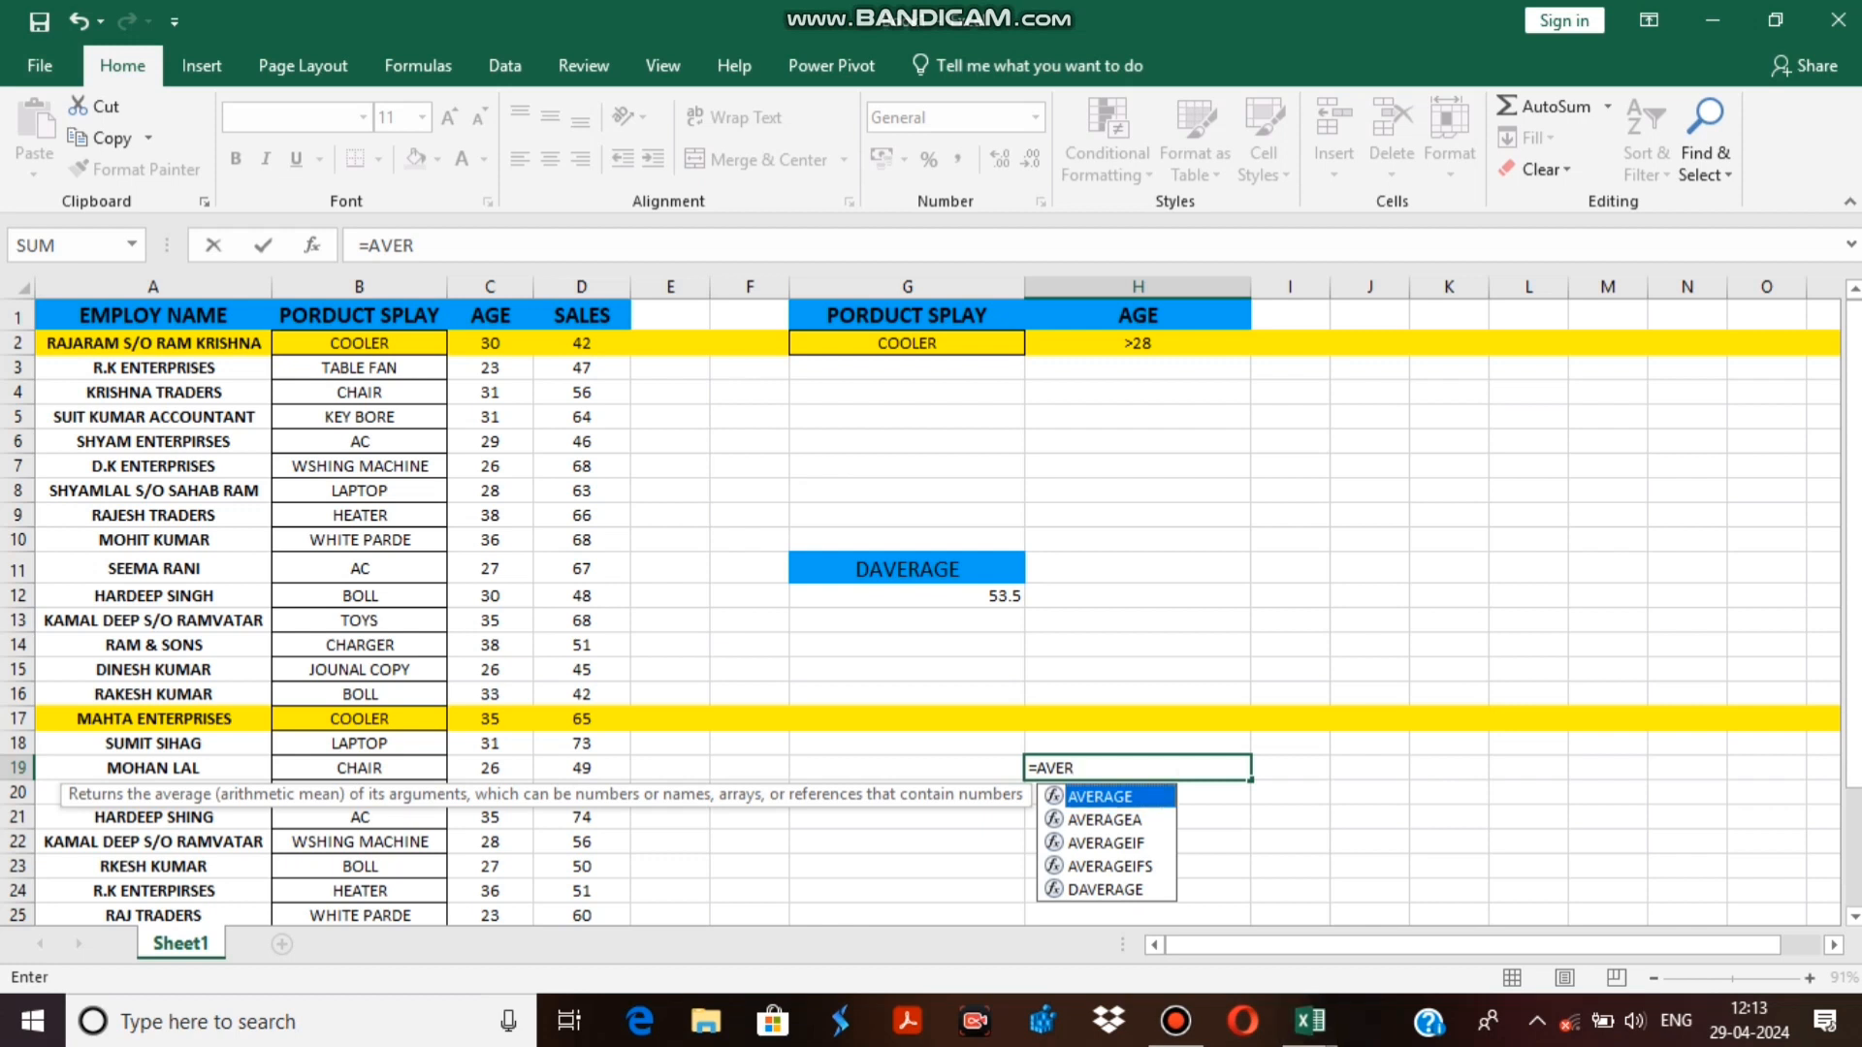
key(Tab)
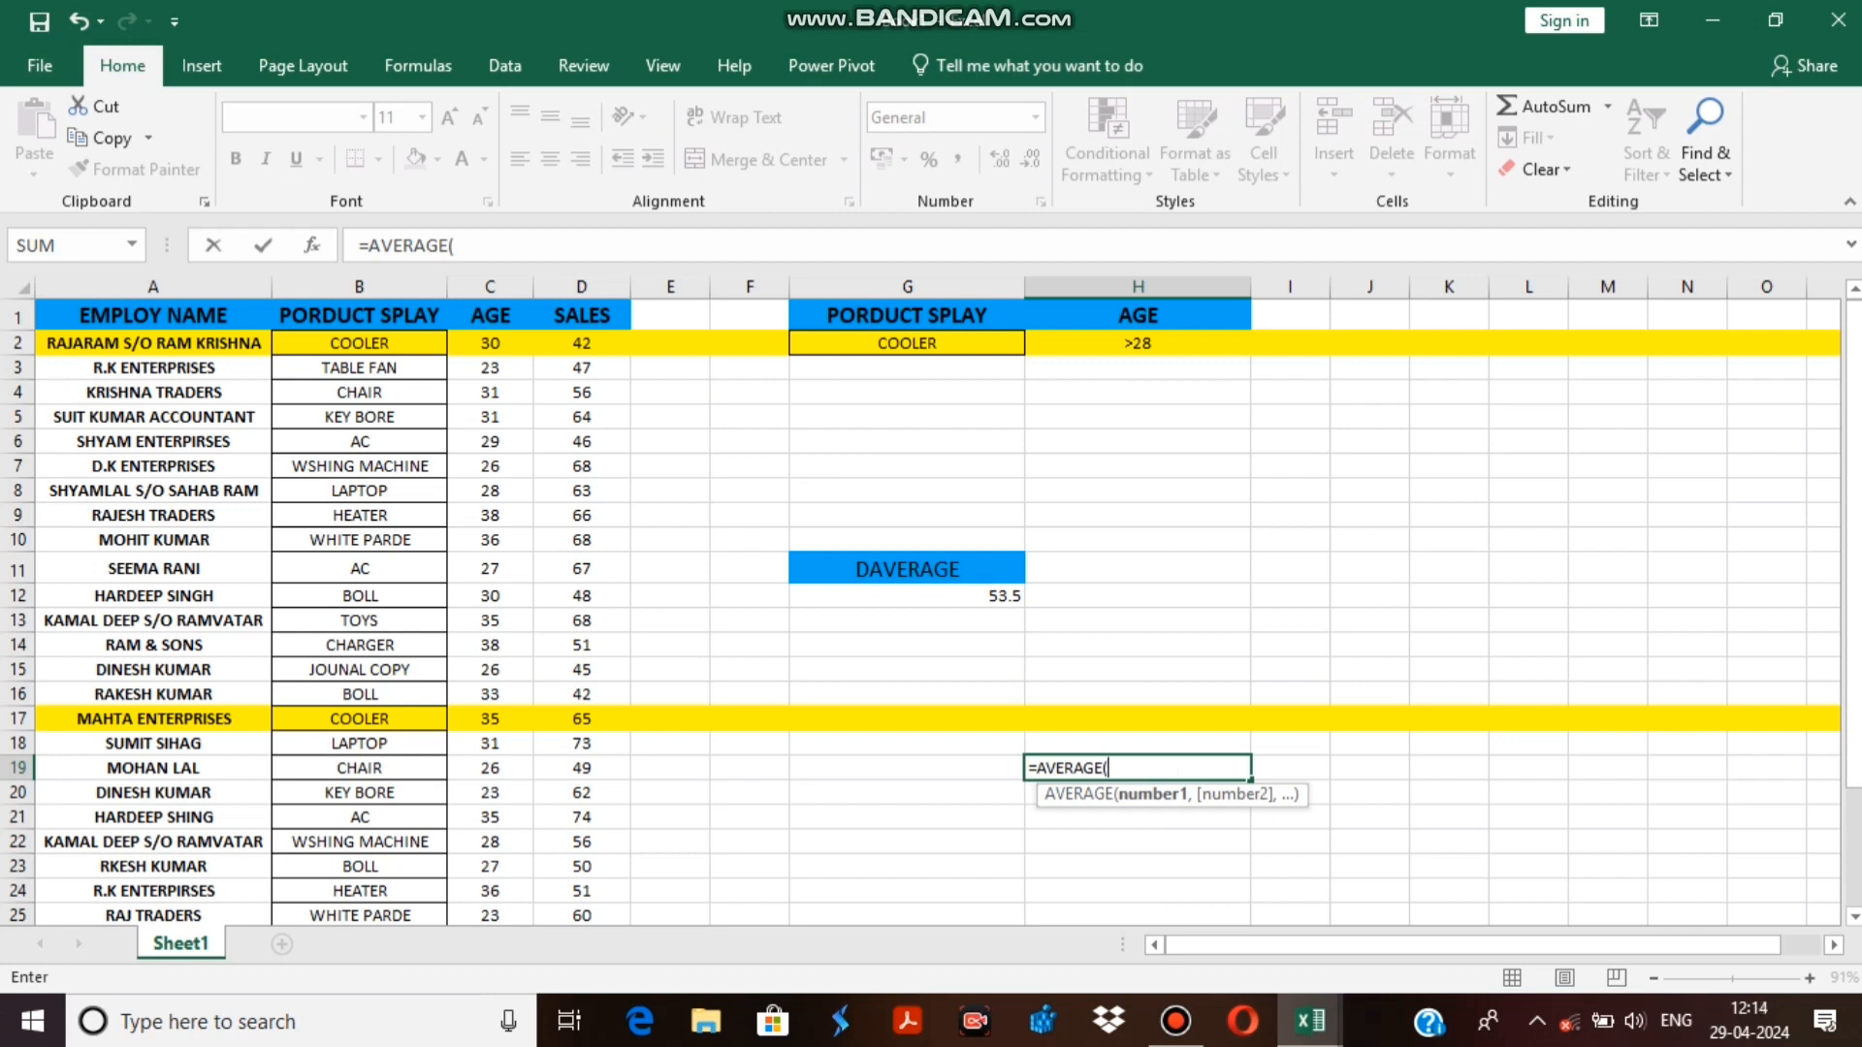
click(582, 343)
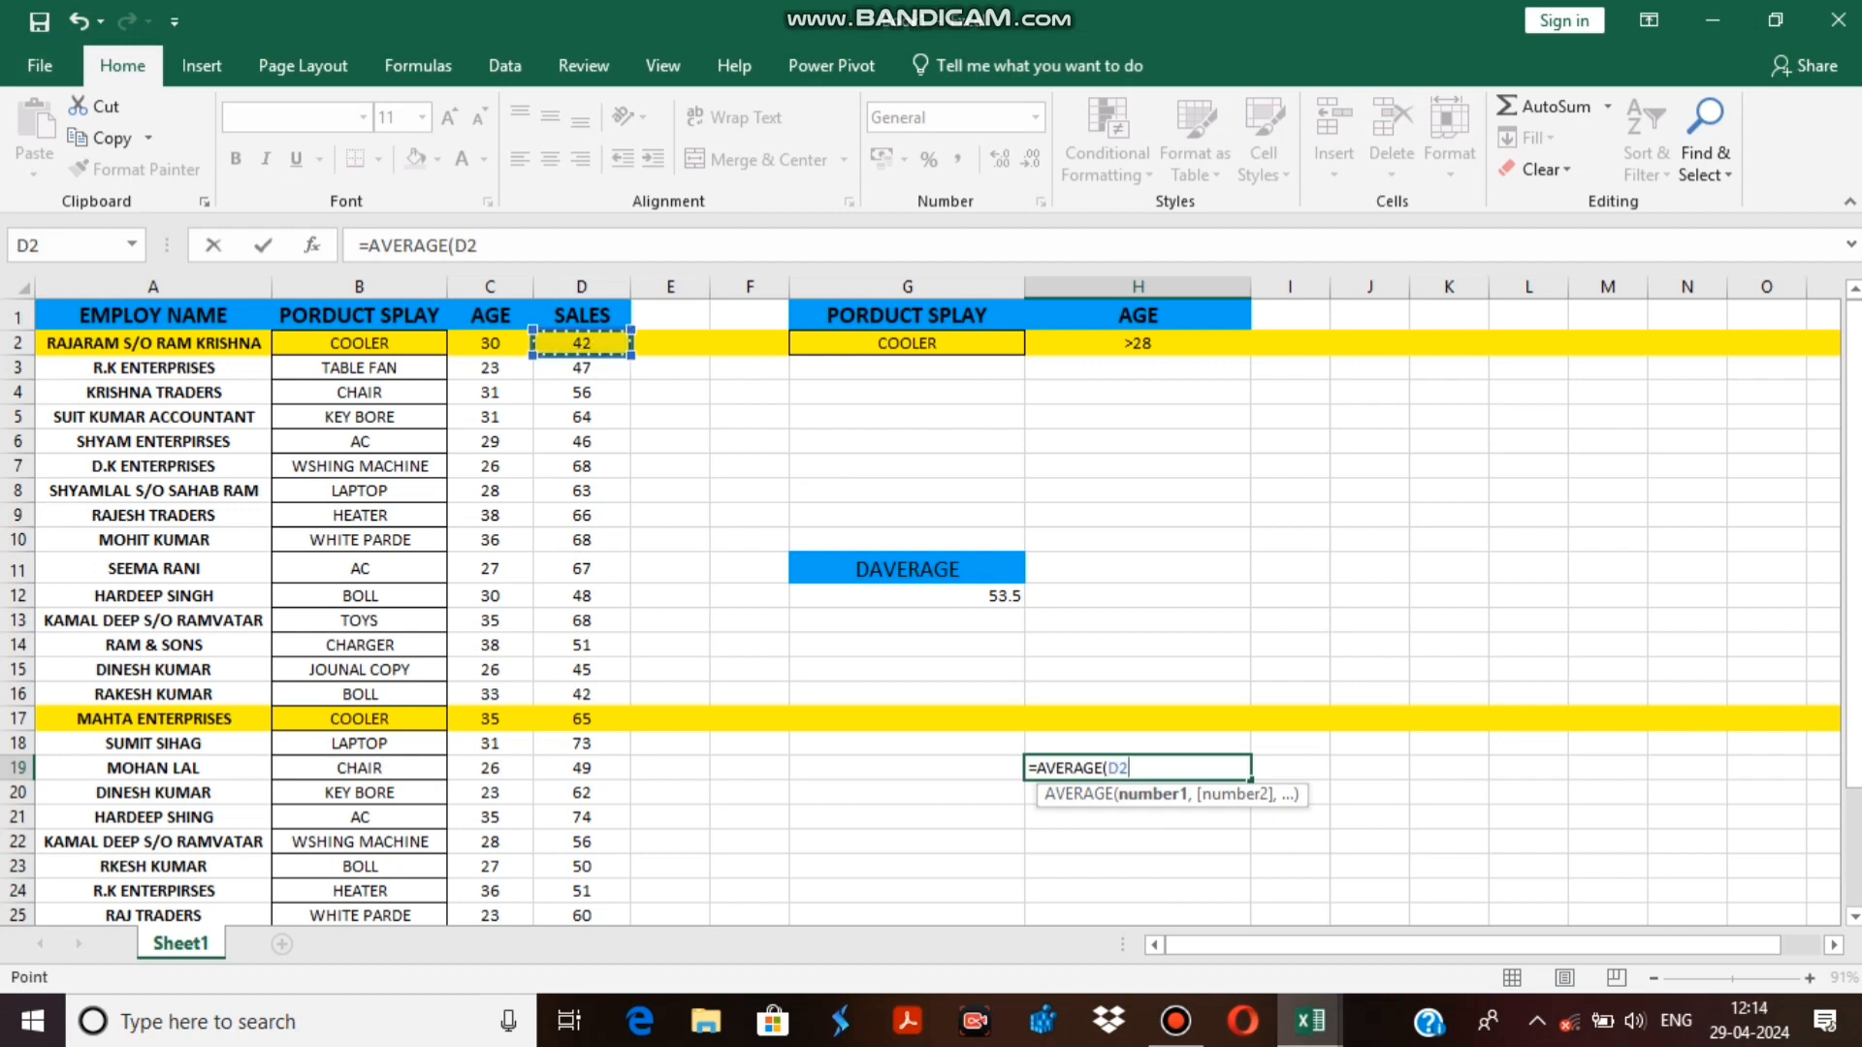
text(,)
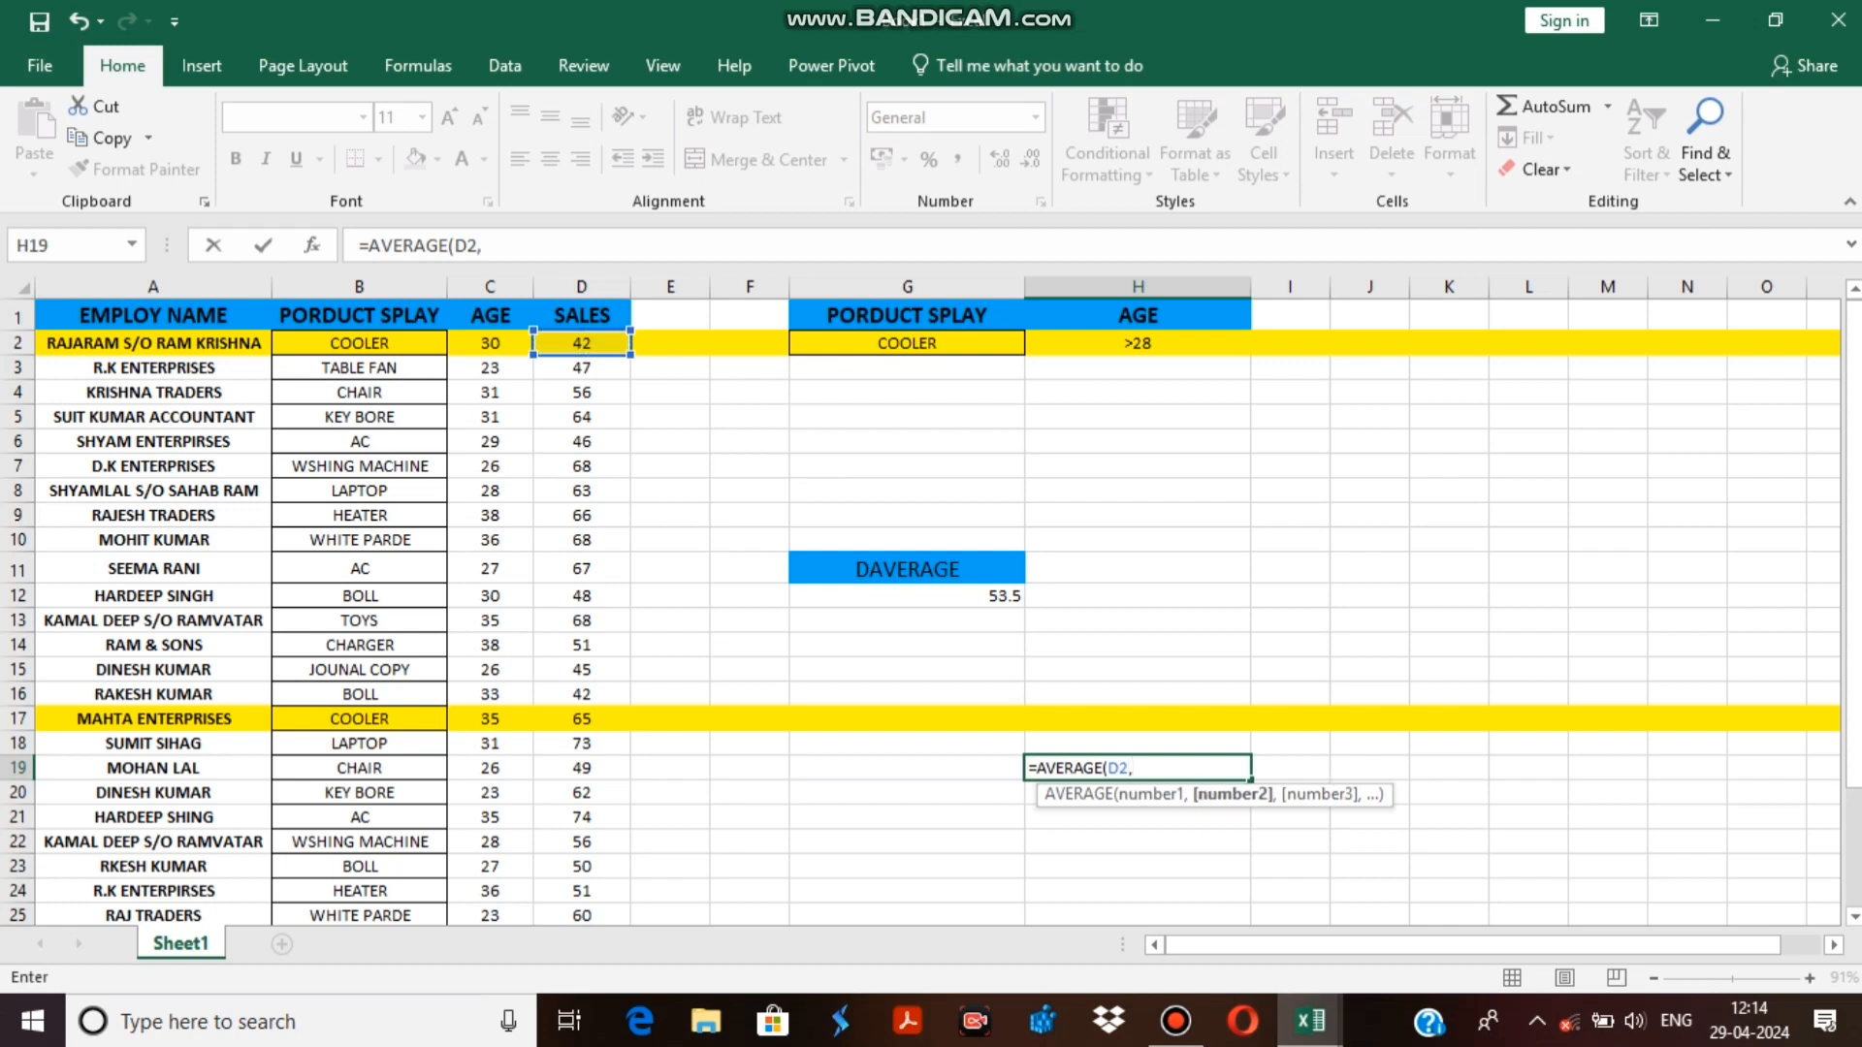
click(582, 720)
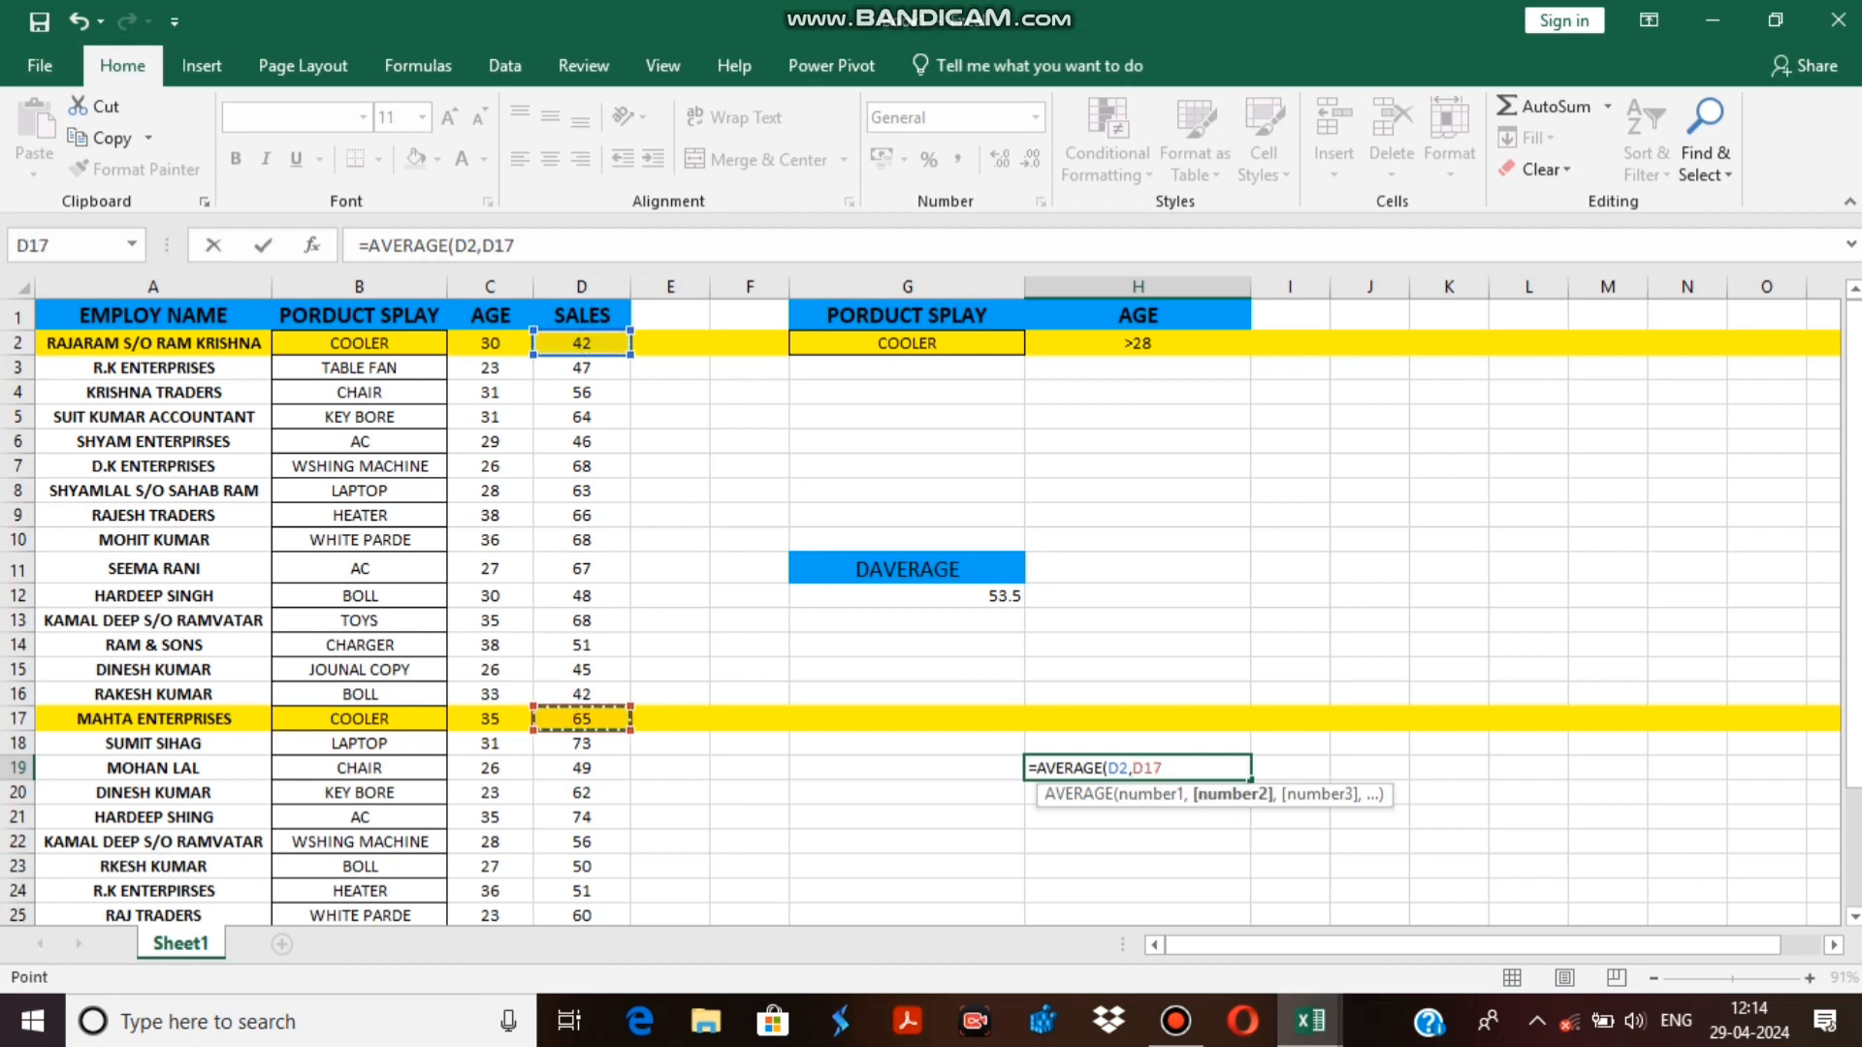
key(Return)
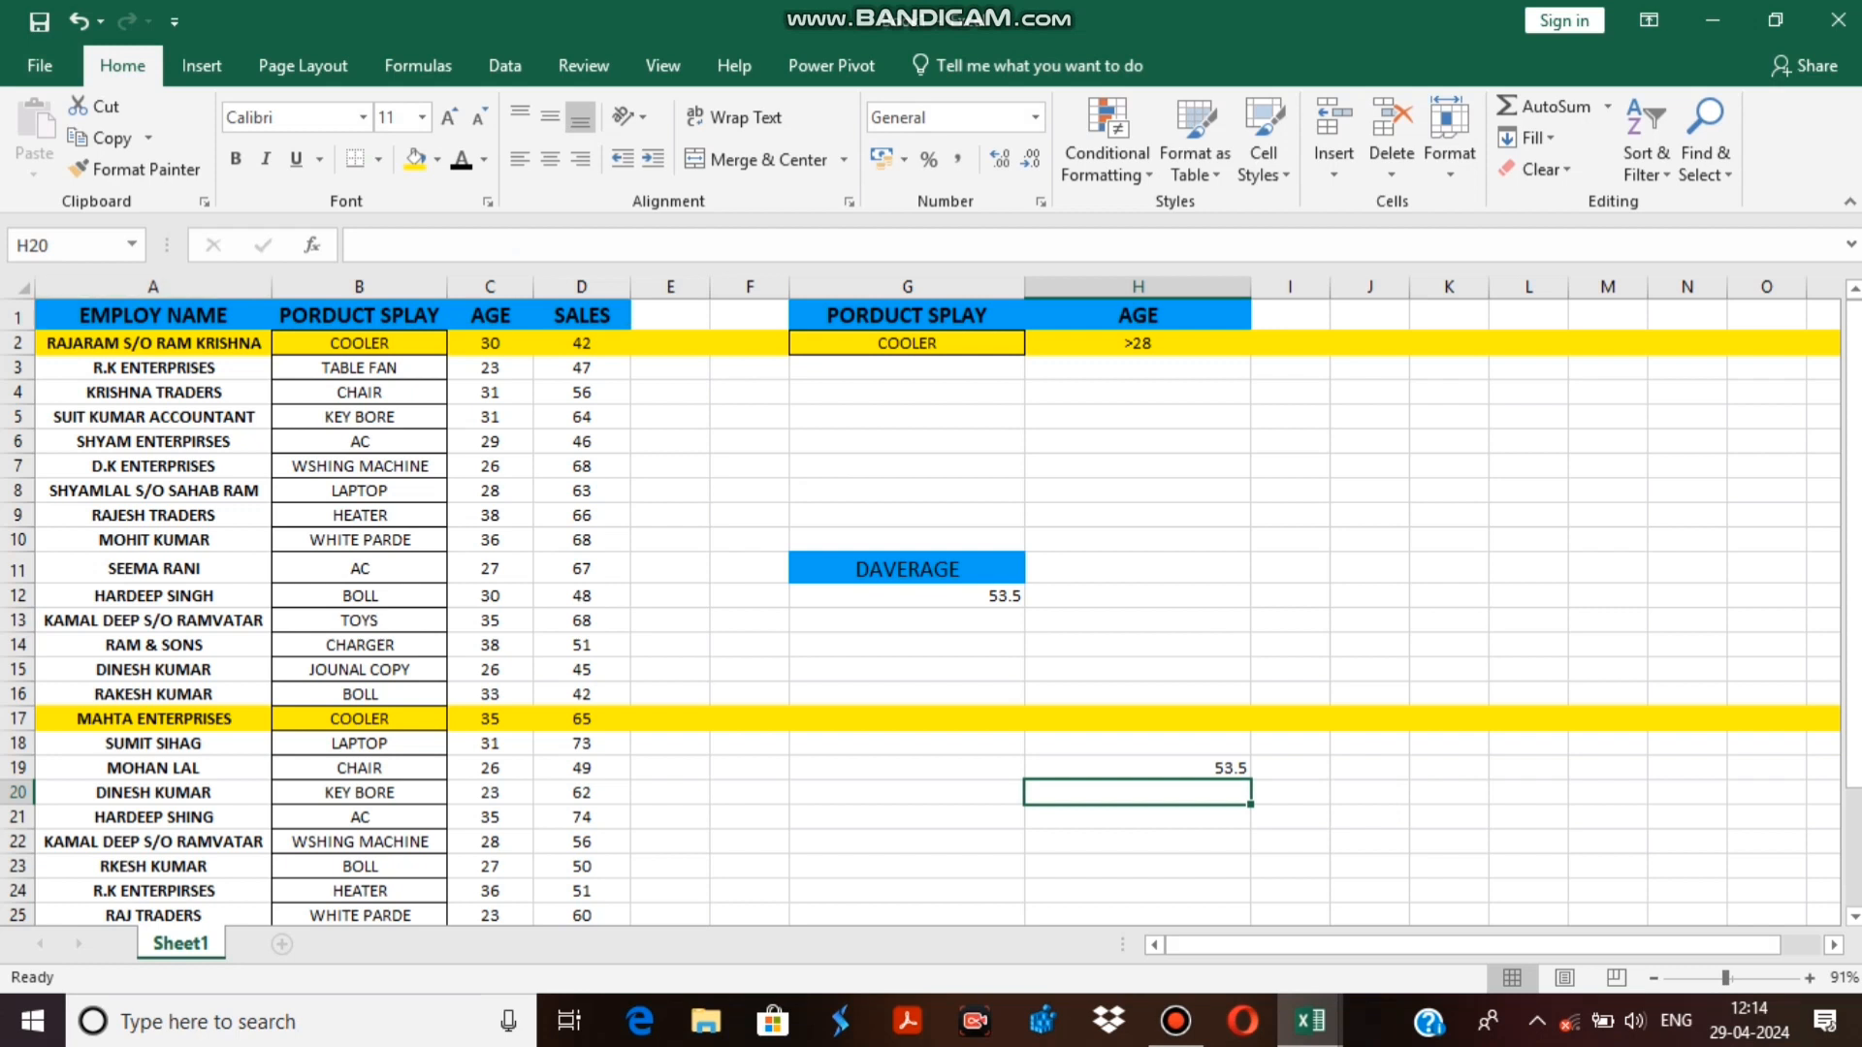
Undo the AVERAGE check formula in H19 and the yellow fills on rows 2 and 17.
click(78, 20)
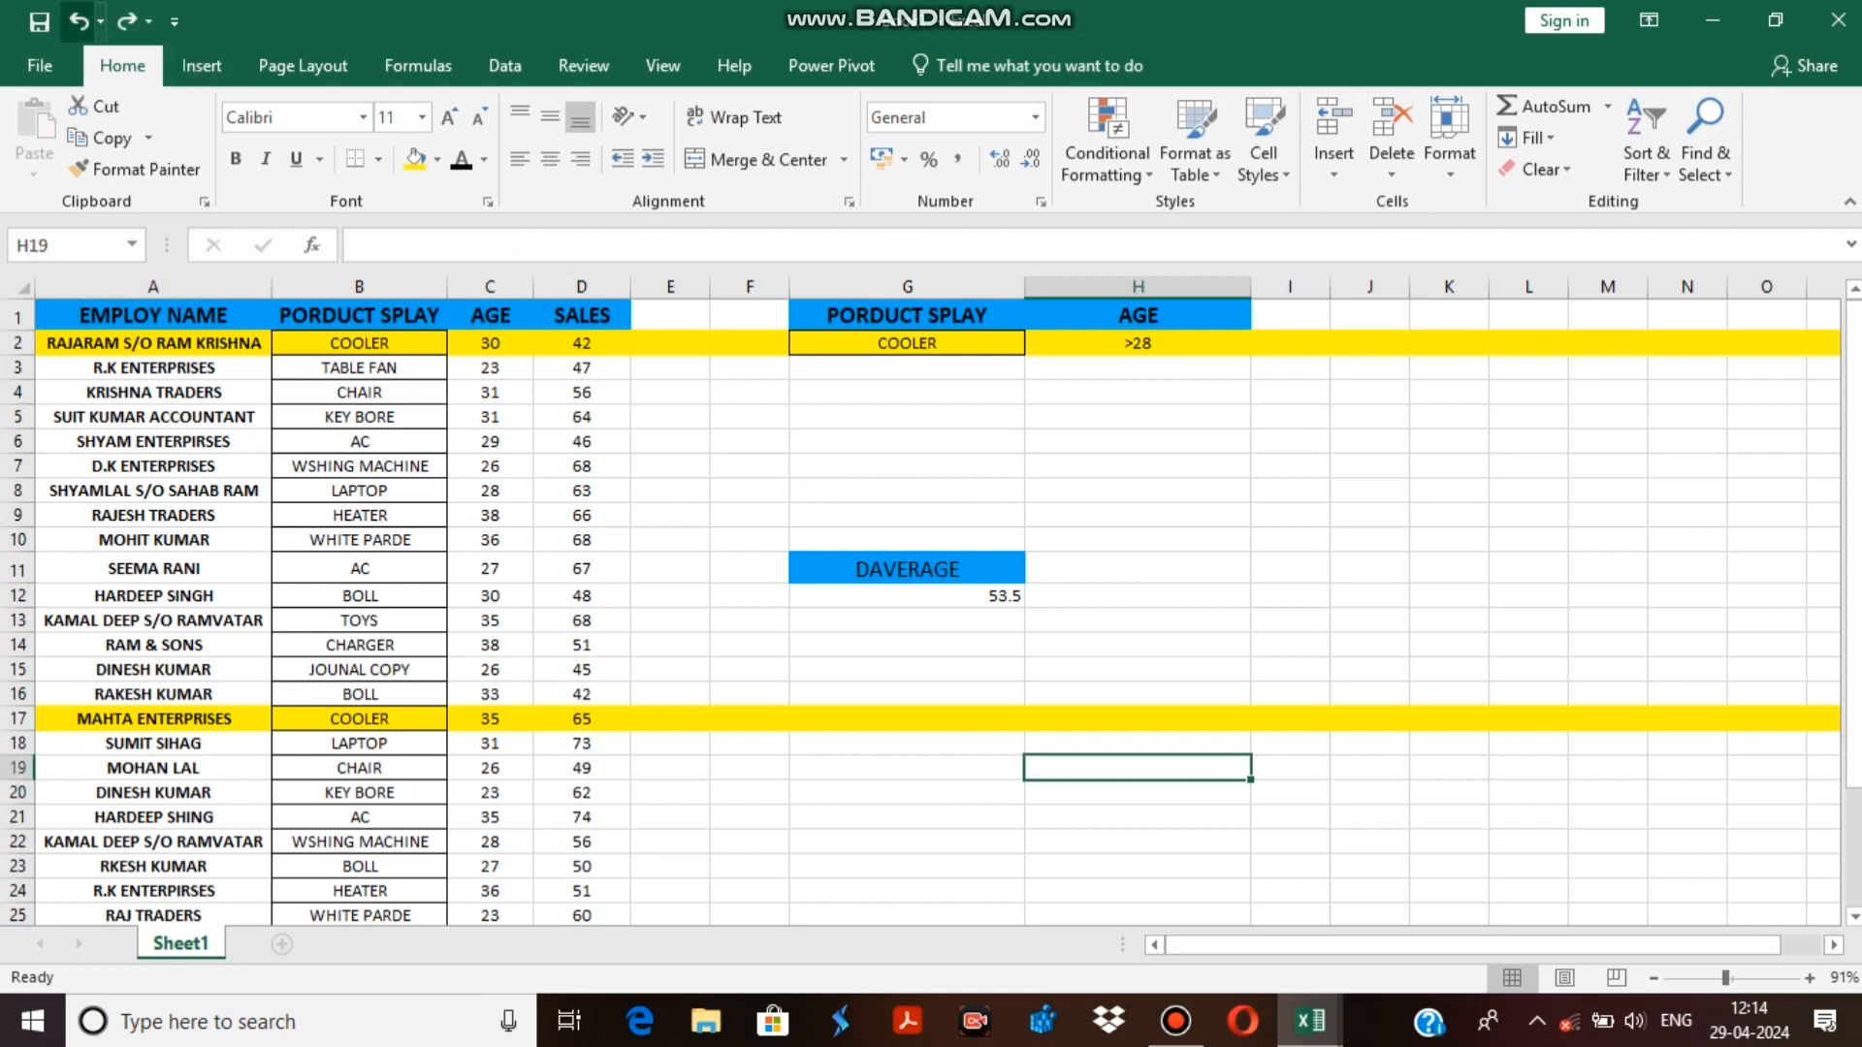
click(77, 20)
click(77, 20)
click(77, 20)
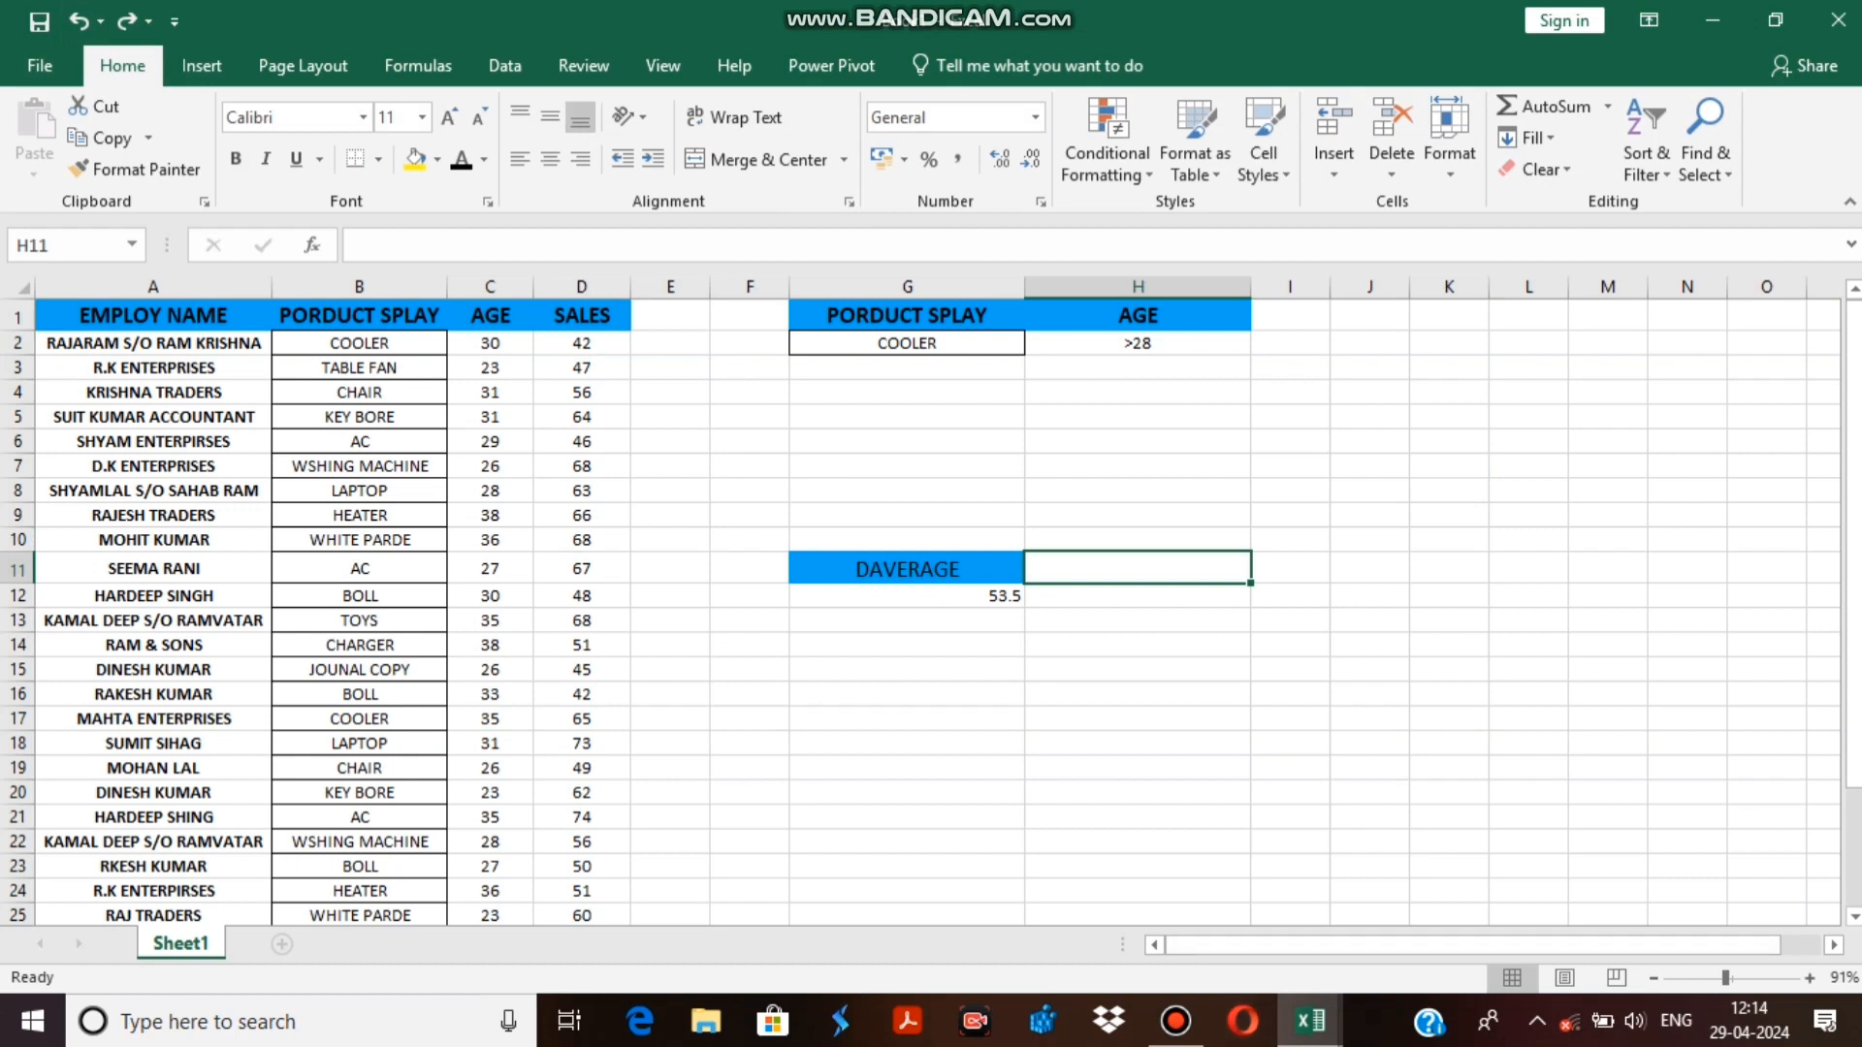
Change the product criterion in G2 to AC.
double_click(942, 343)
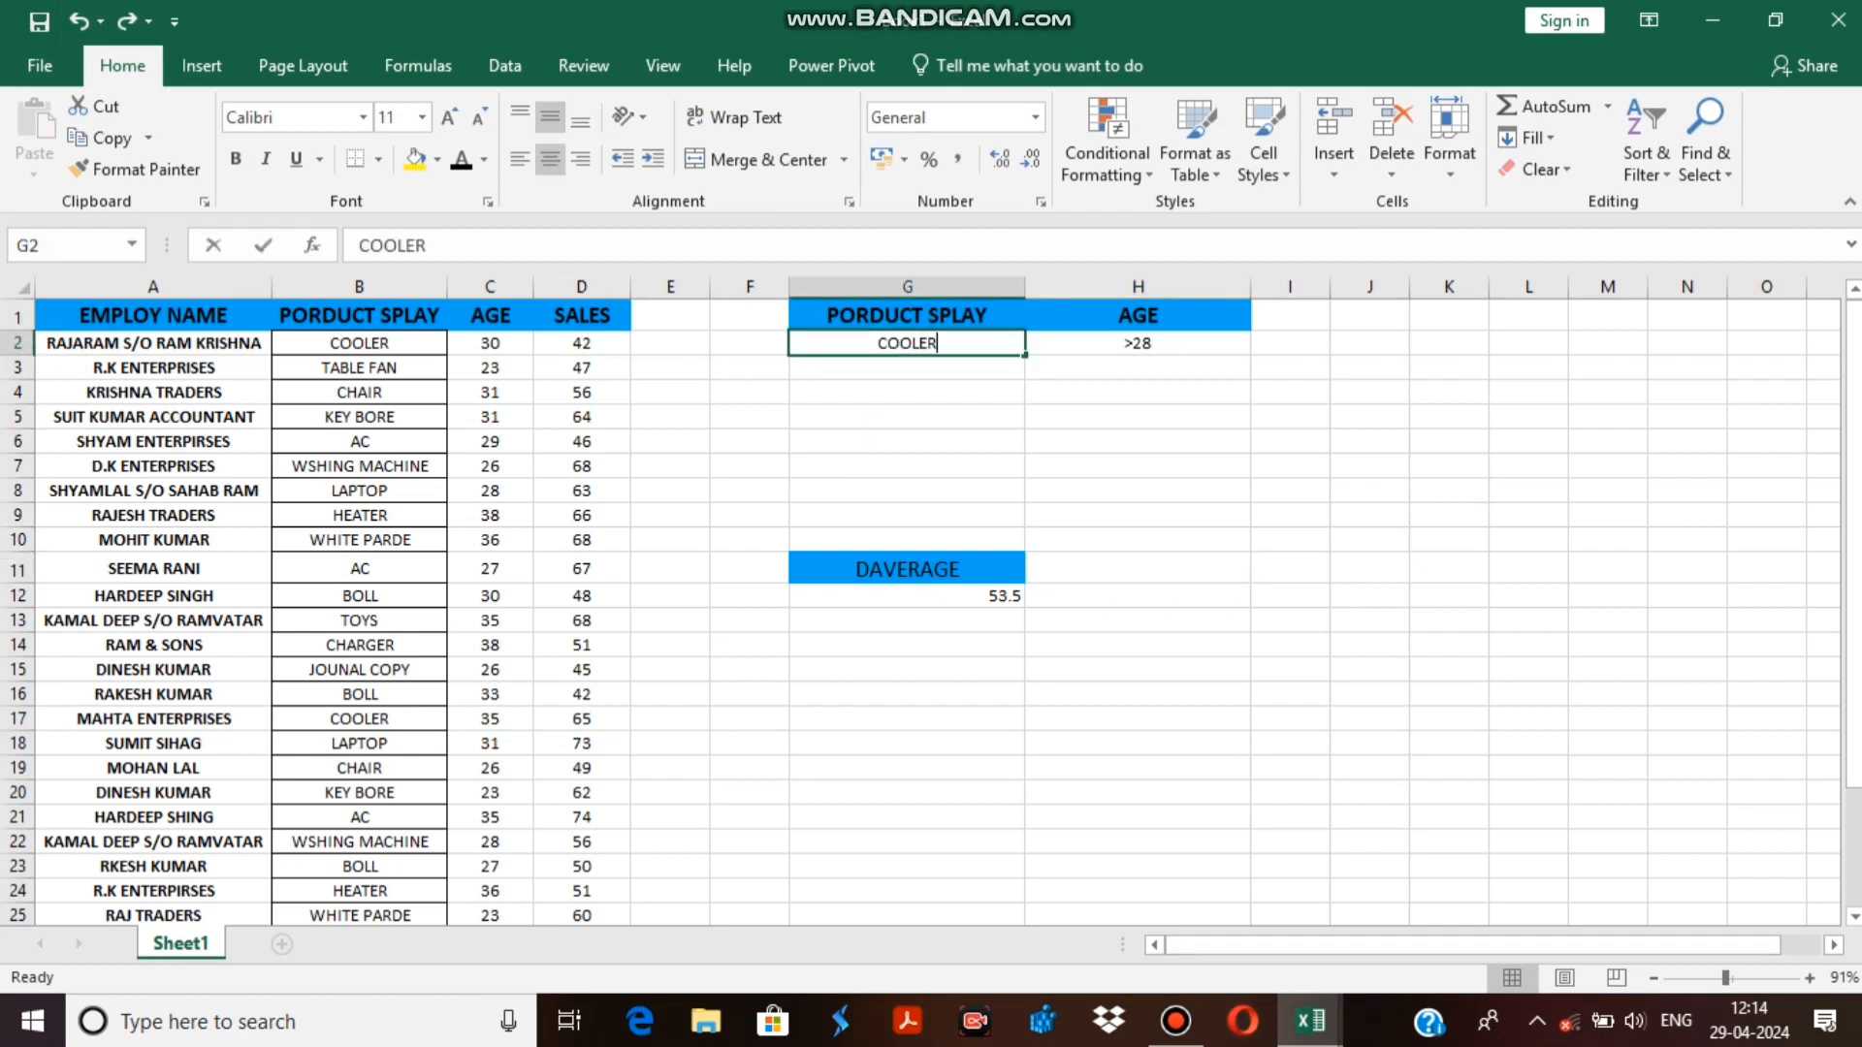
key(BackSpace)
key(BackSpace)
key(BackSpace)
key(BackSpace)
key(BackSpace)
key(BackSpace)
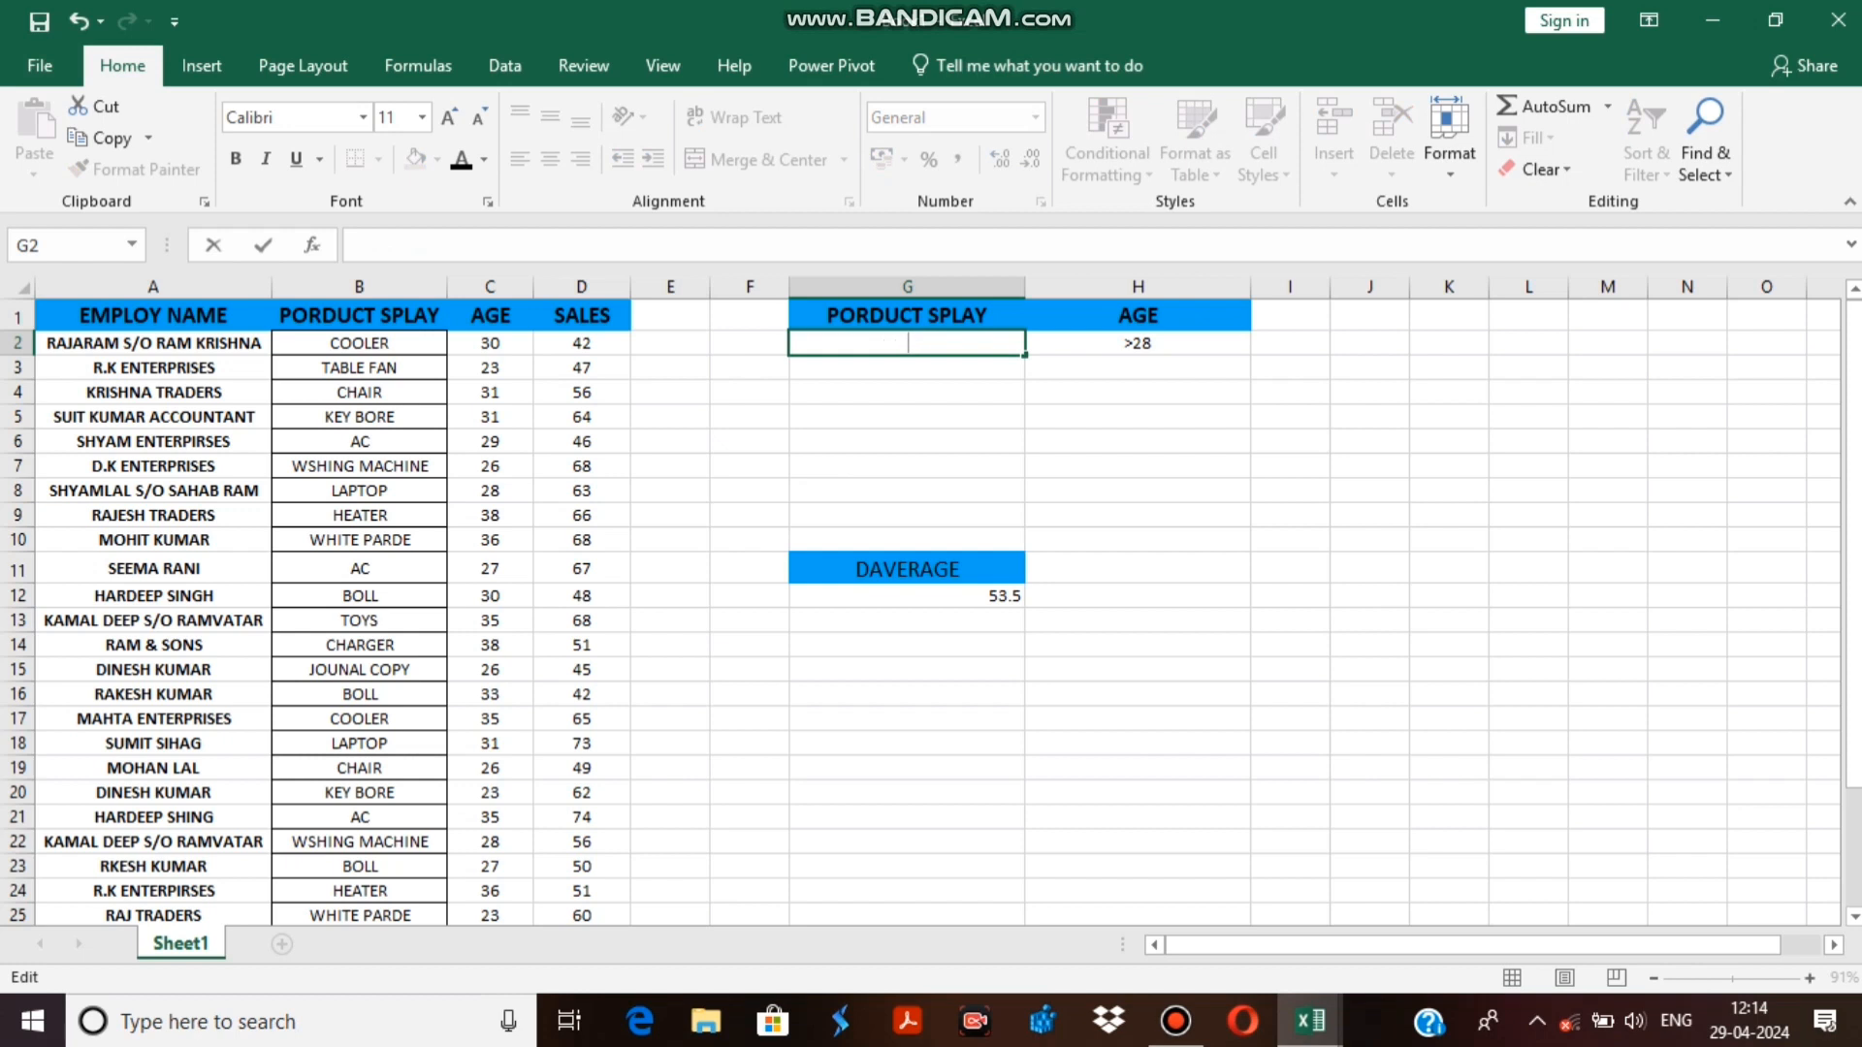
text(AC)
key(Return)
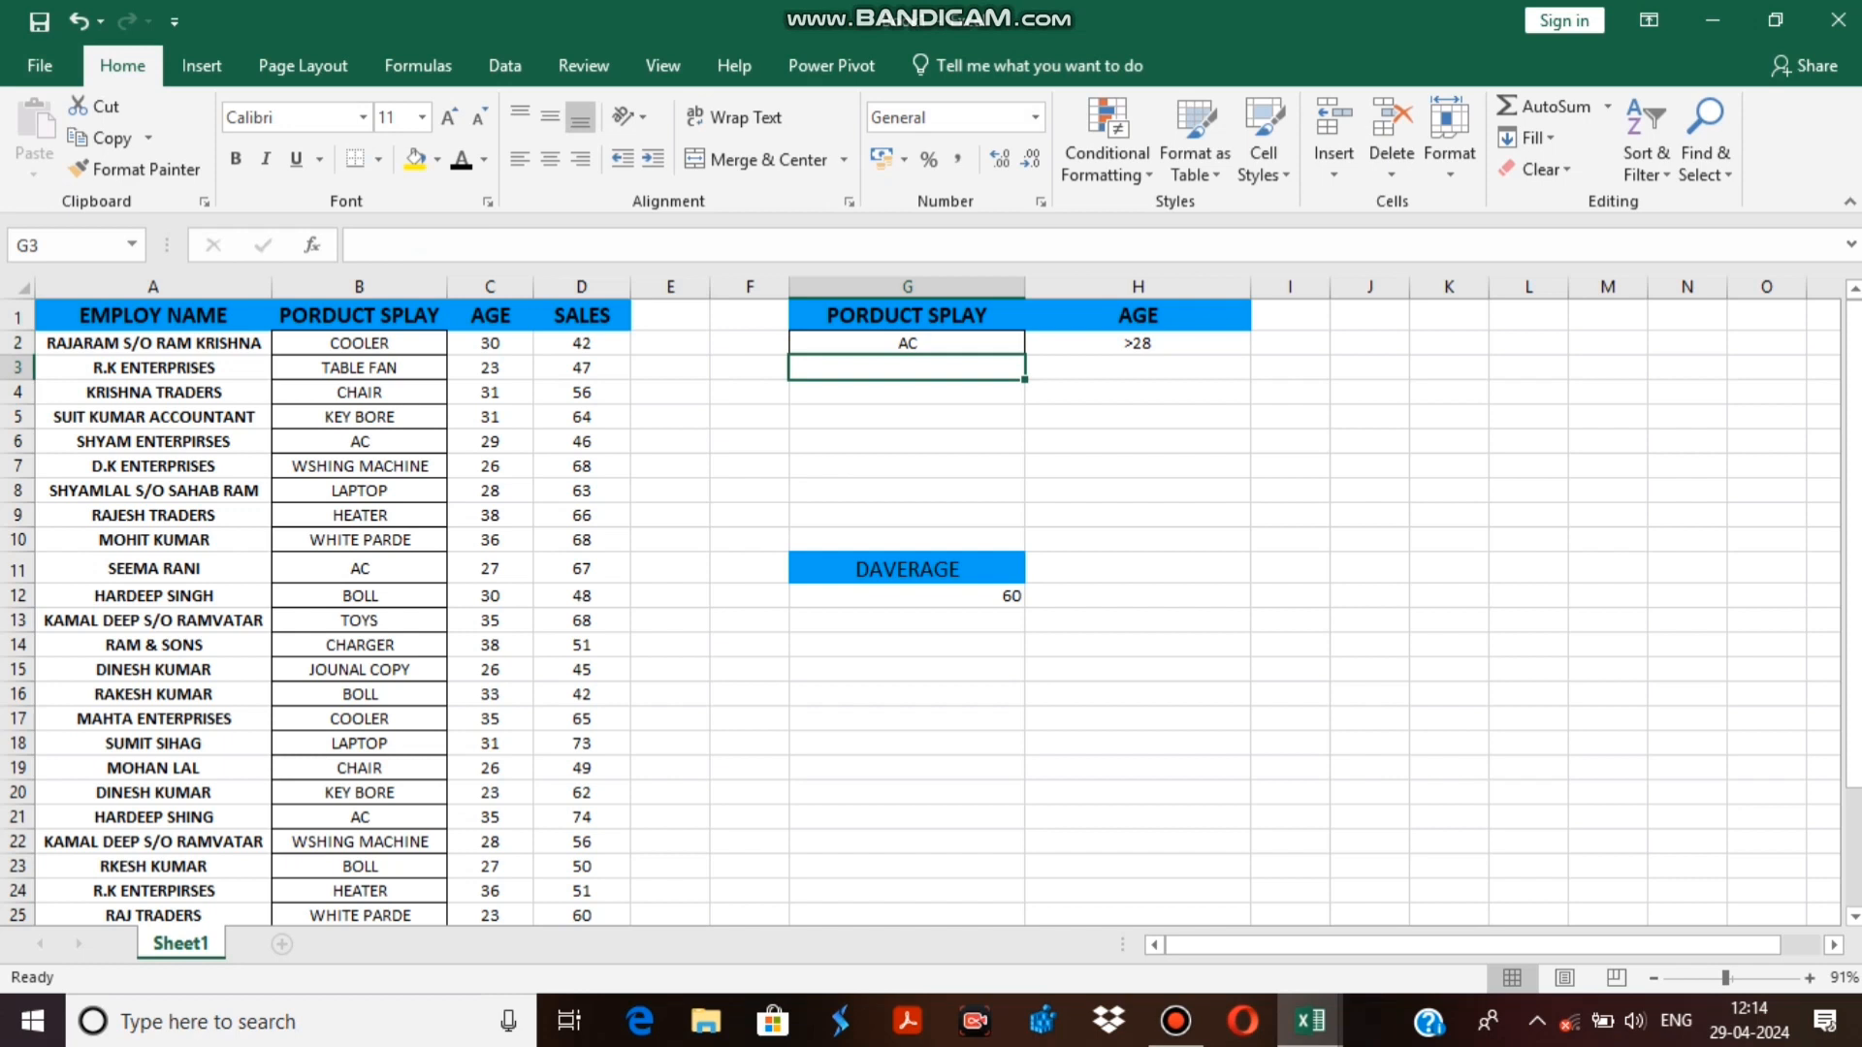
click(1369, 441)
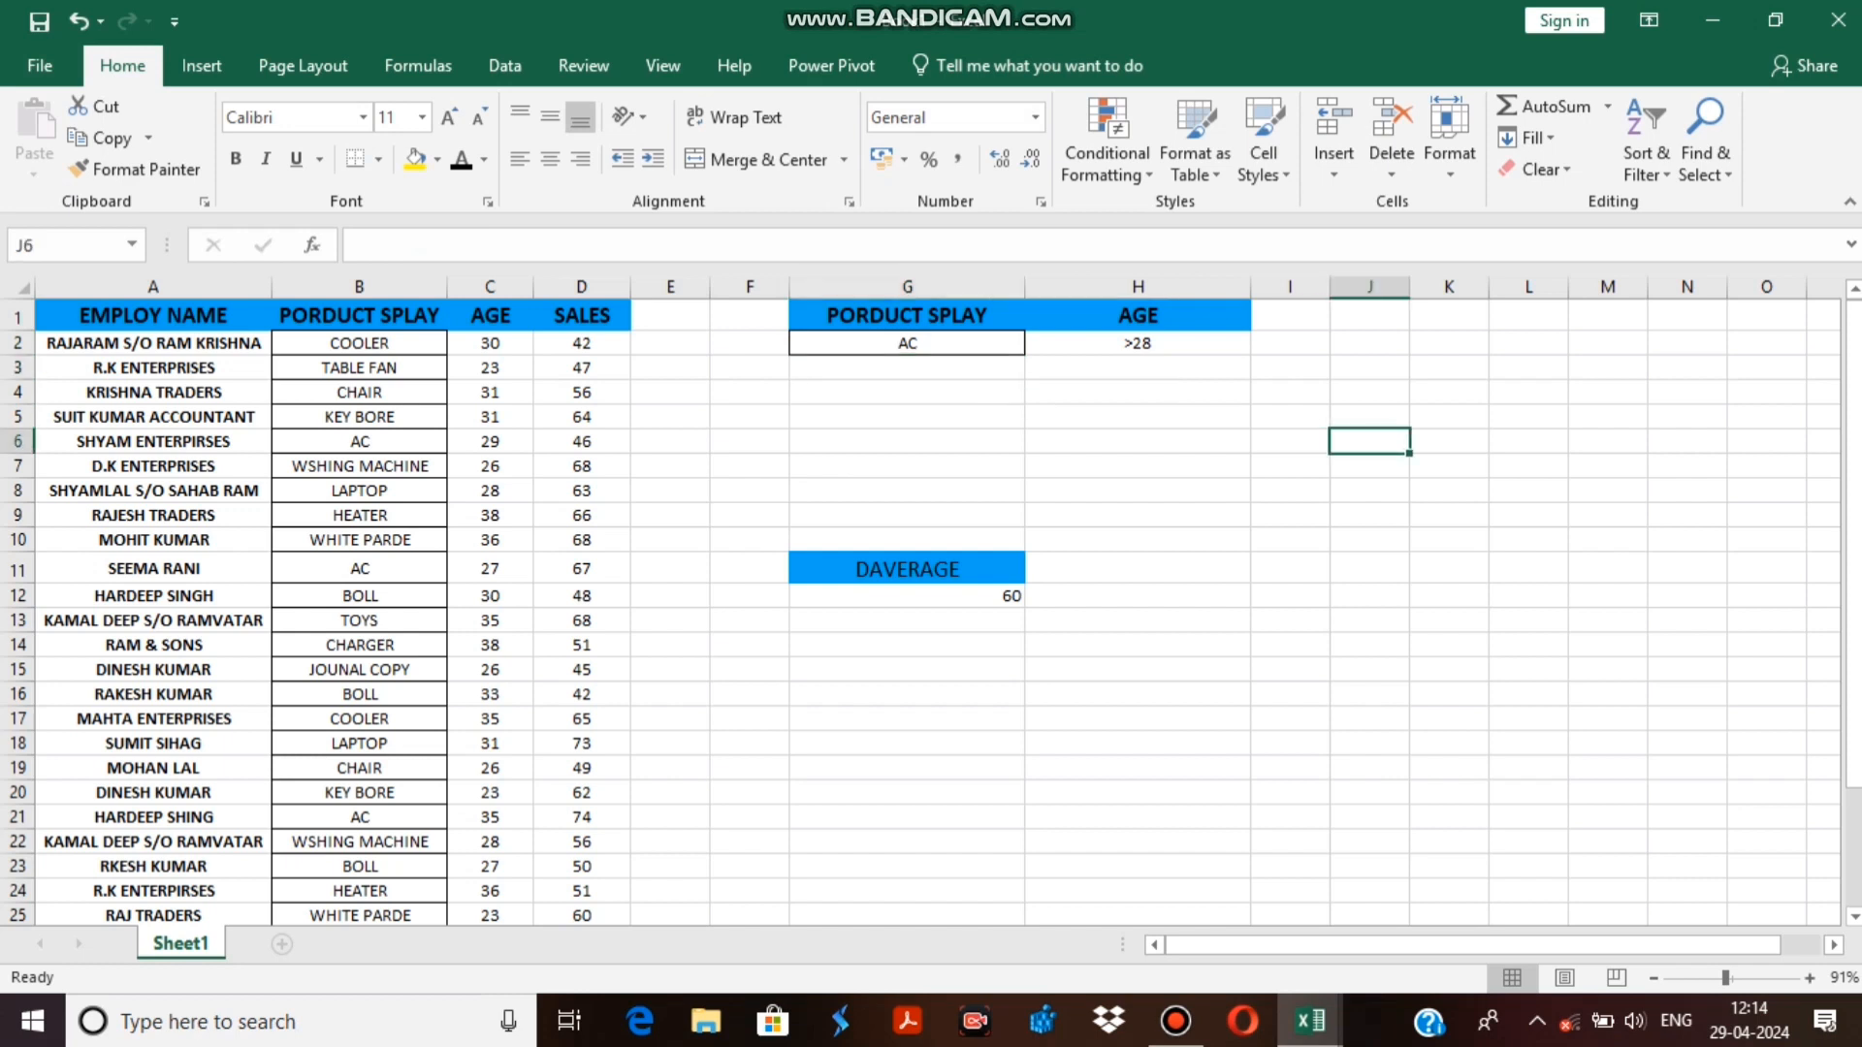
Highlight the DAVERAGE result cell G12 with a yellow fill.
click(907, 596)
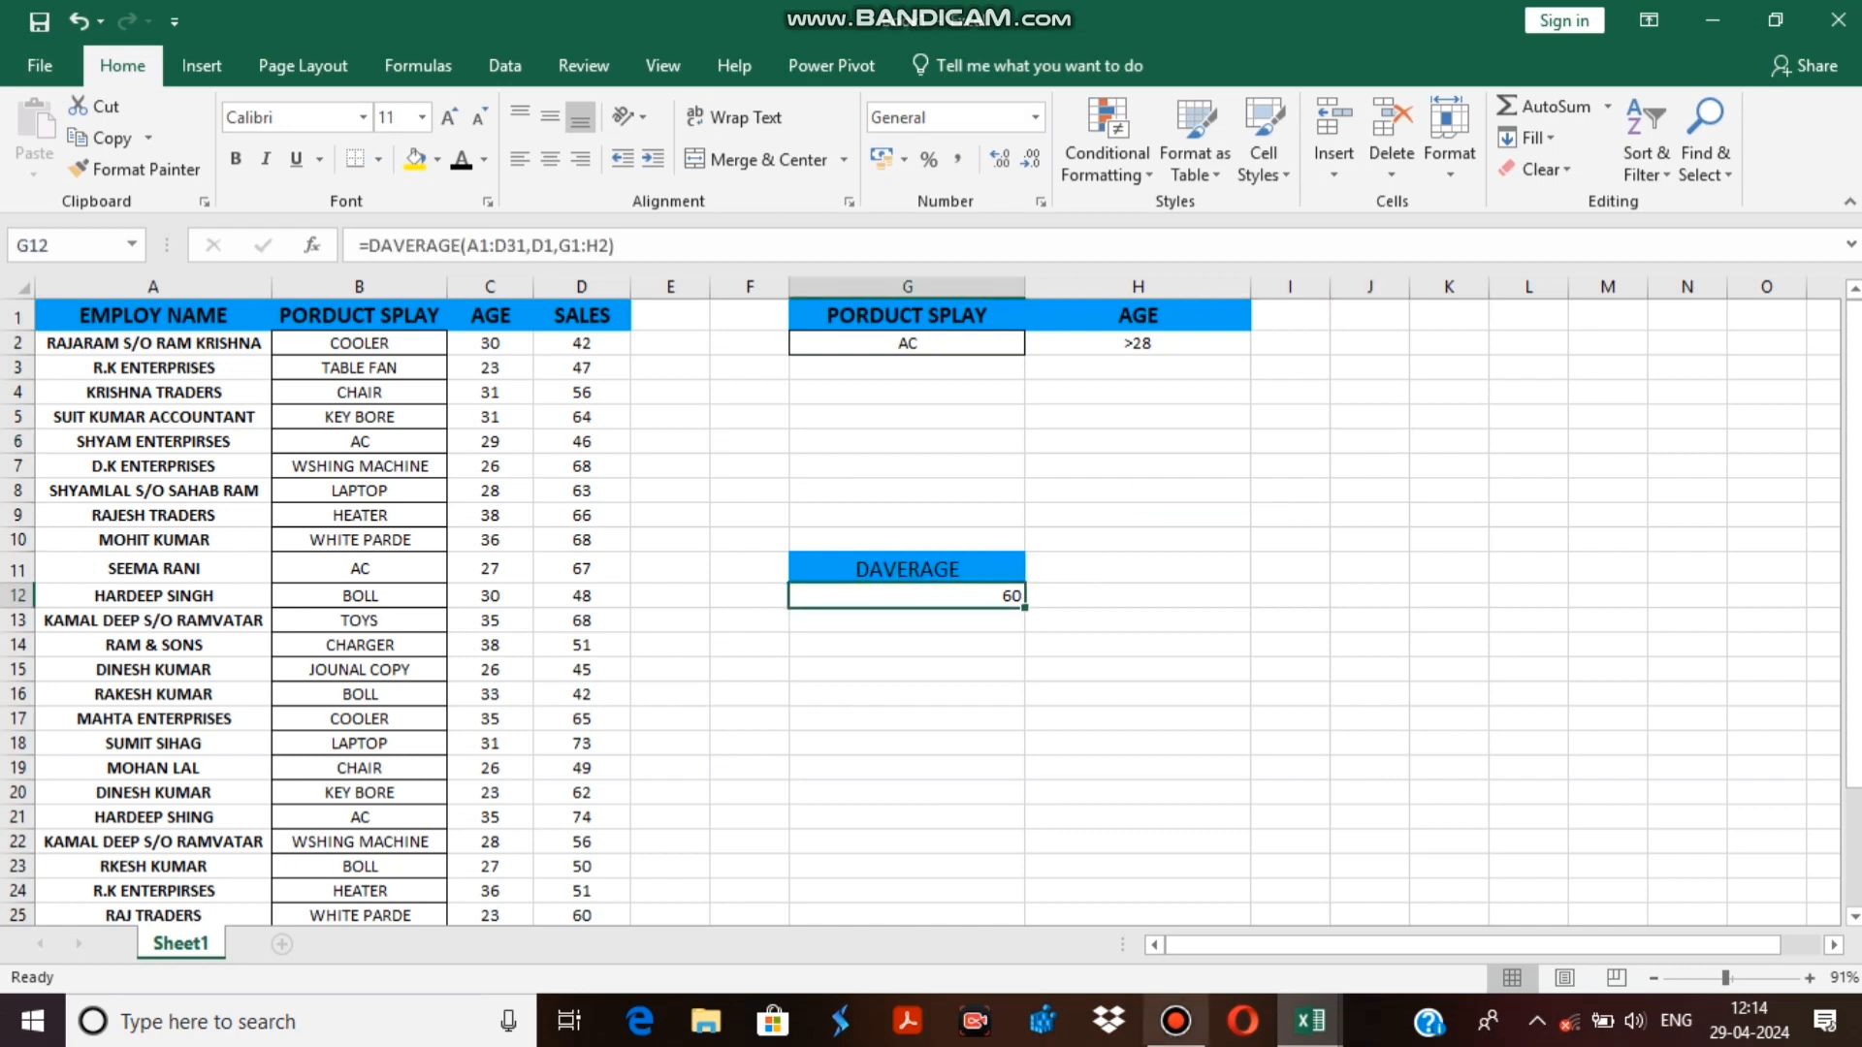
click(415, 158)
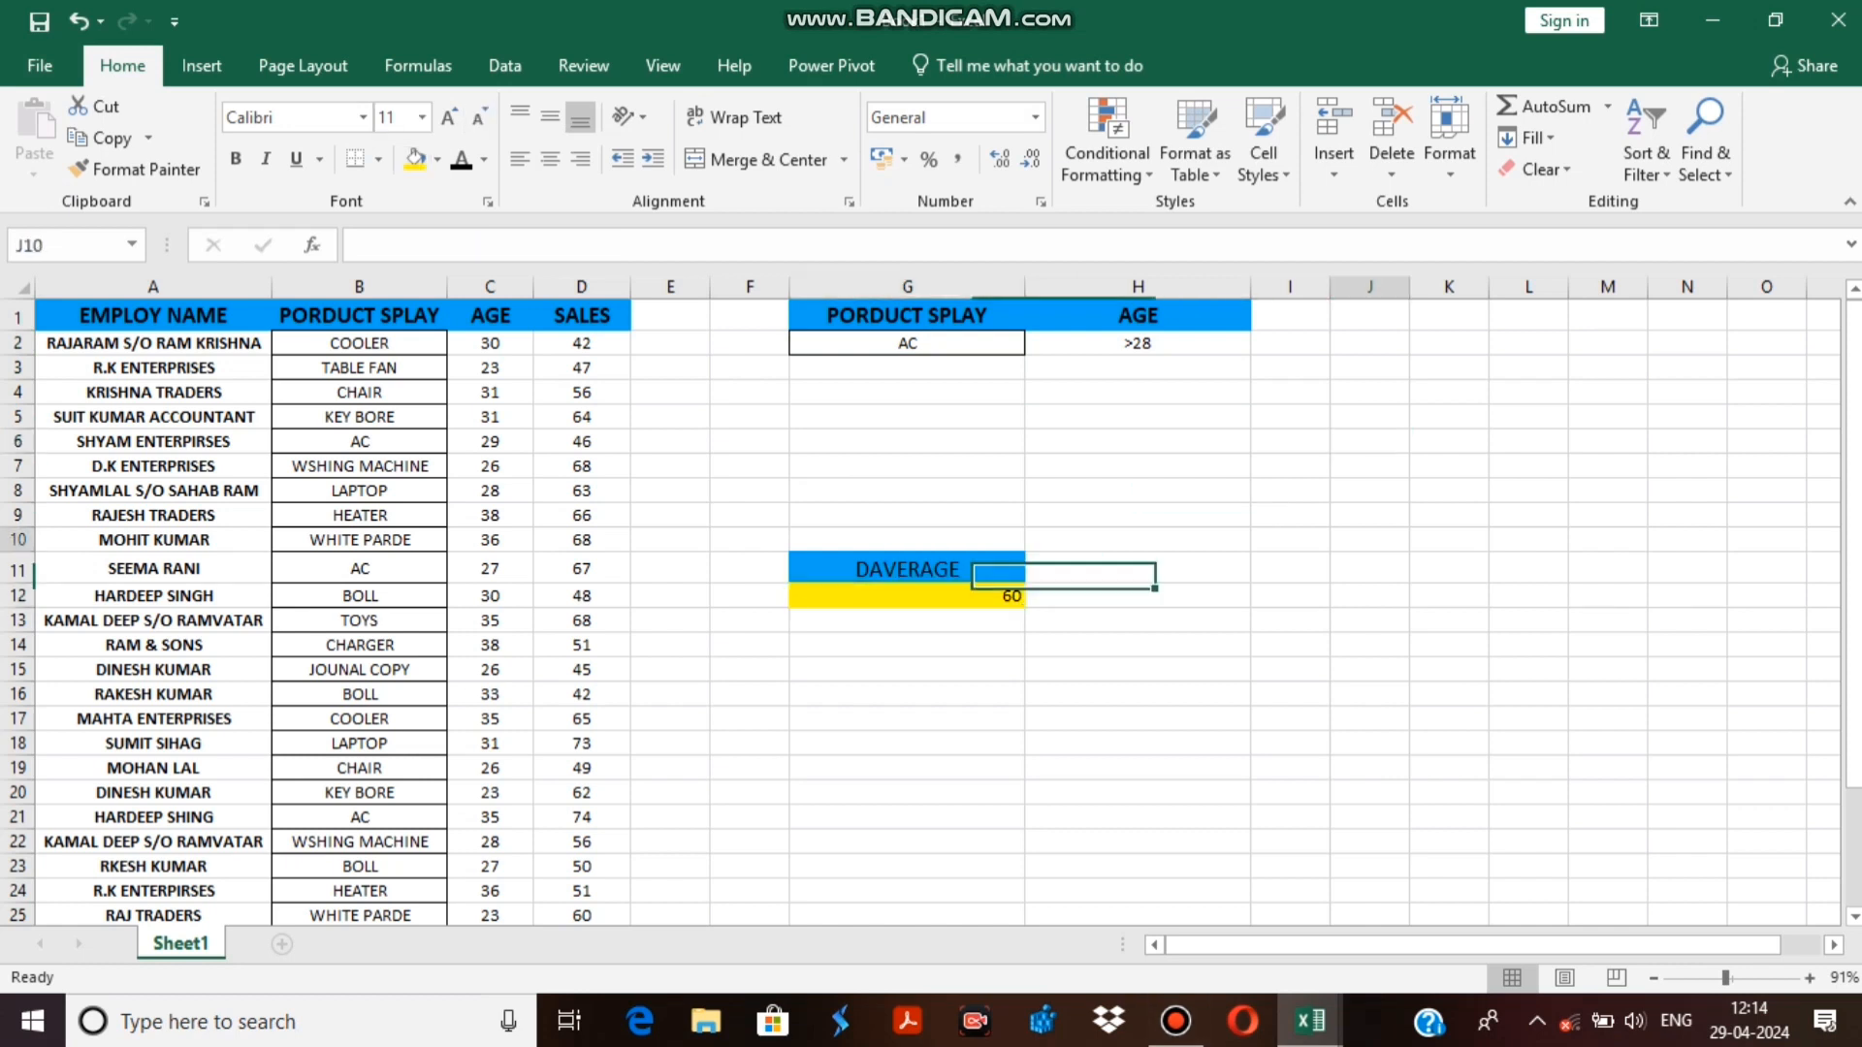
click(1369, 539)
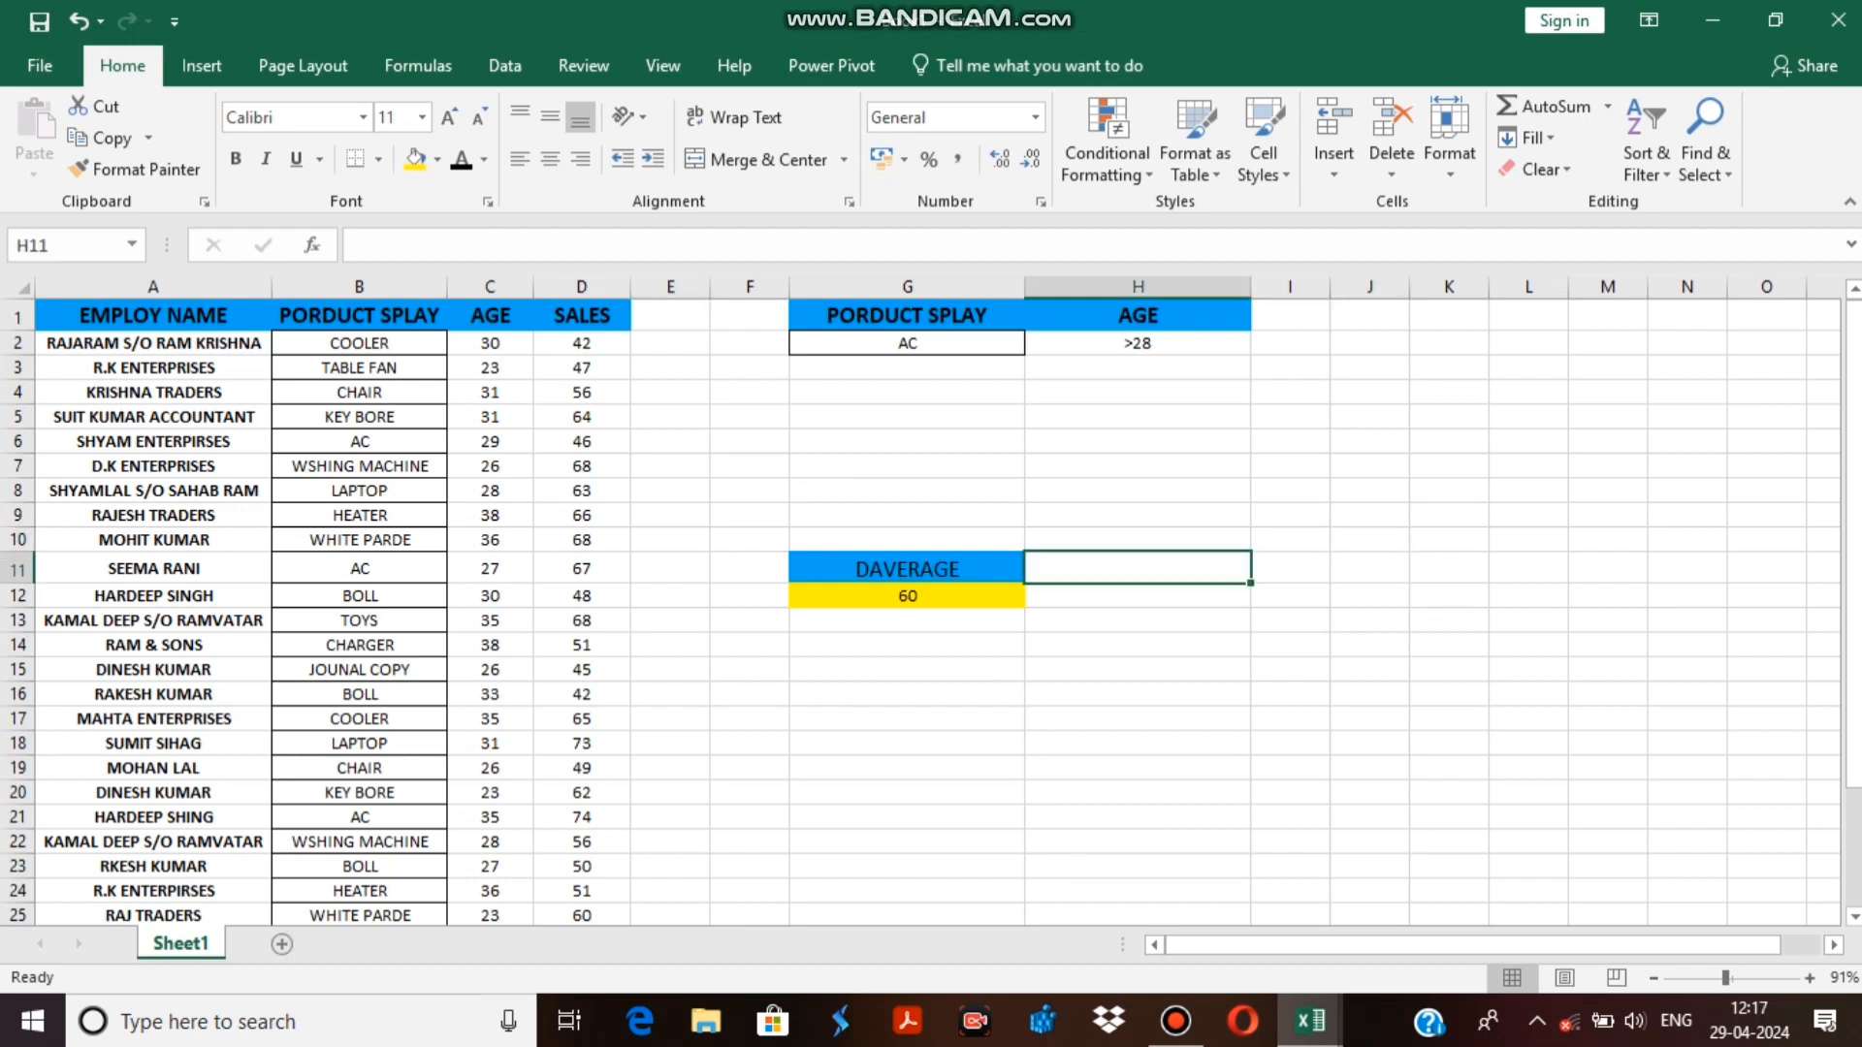
Review the AC criterion and the DAVERAGE formula in G12, and locate every AC record in the product column.
click(907, 343)
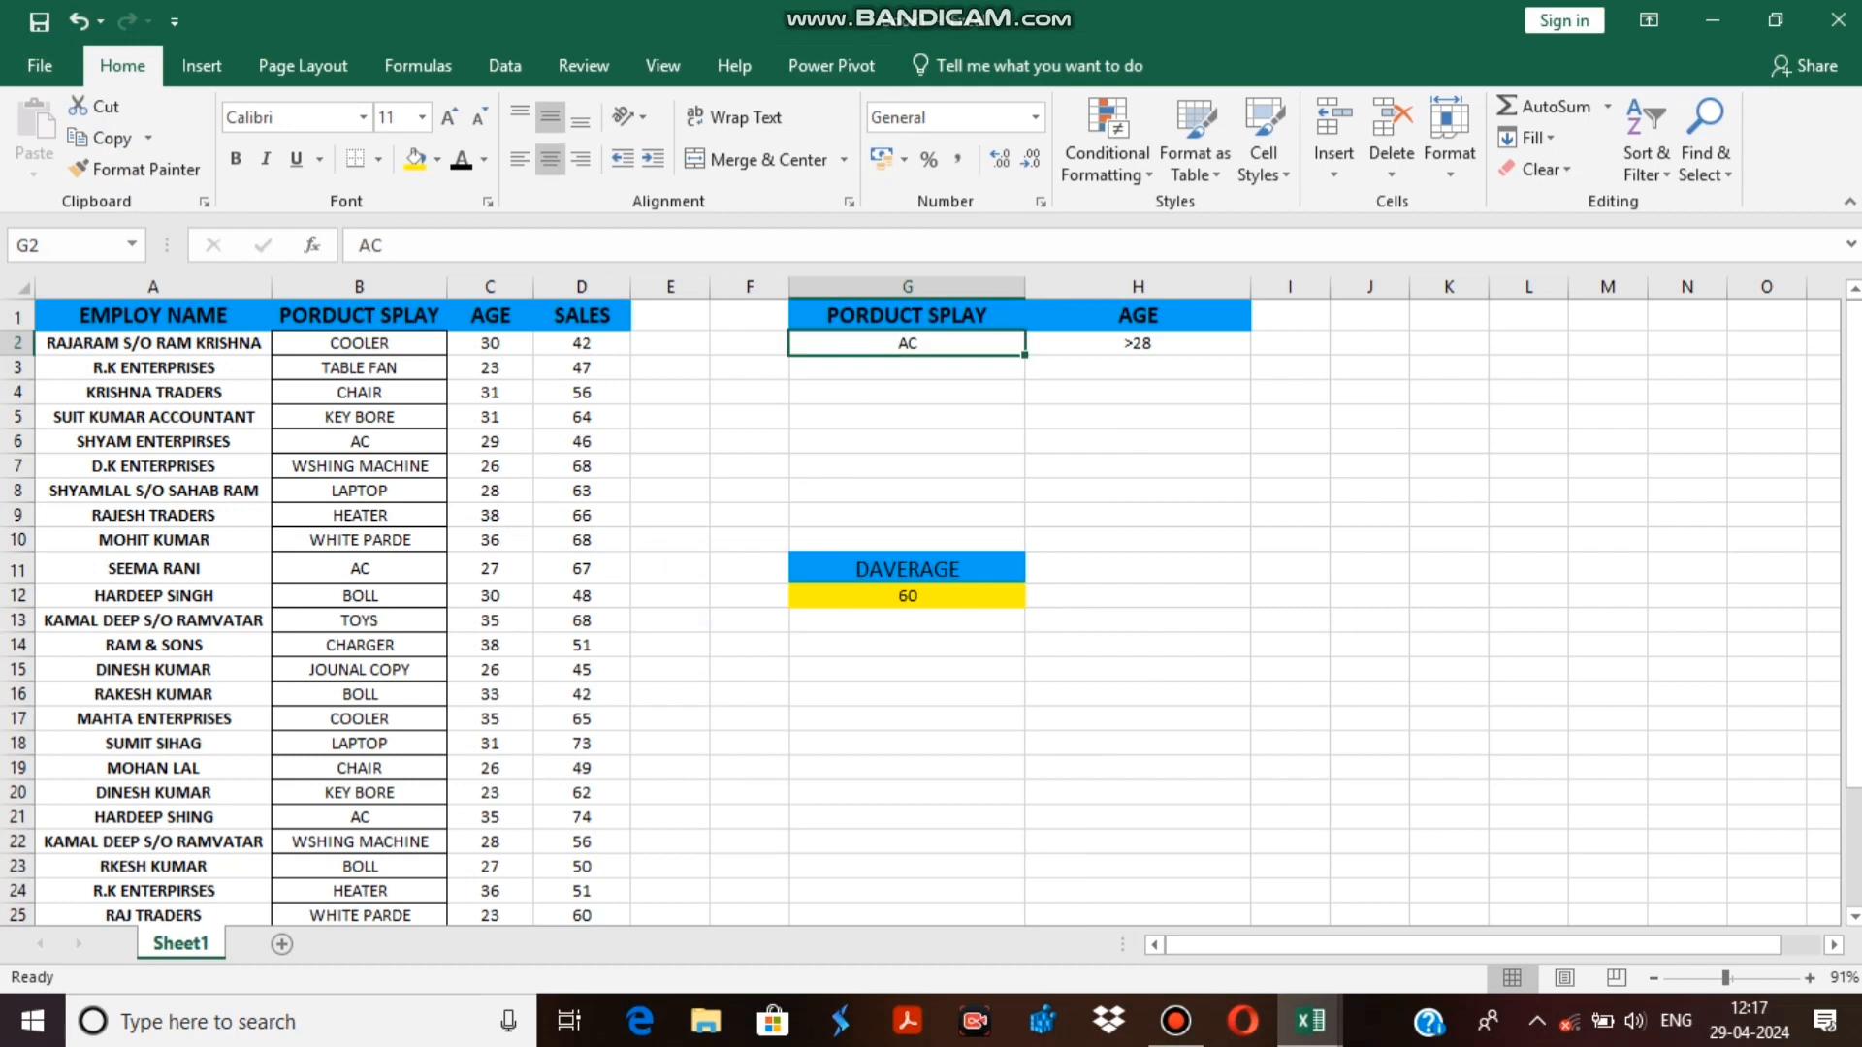
click(907, 596)
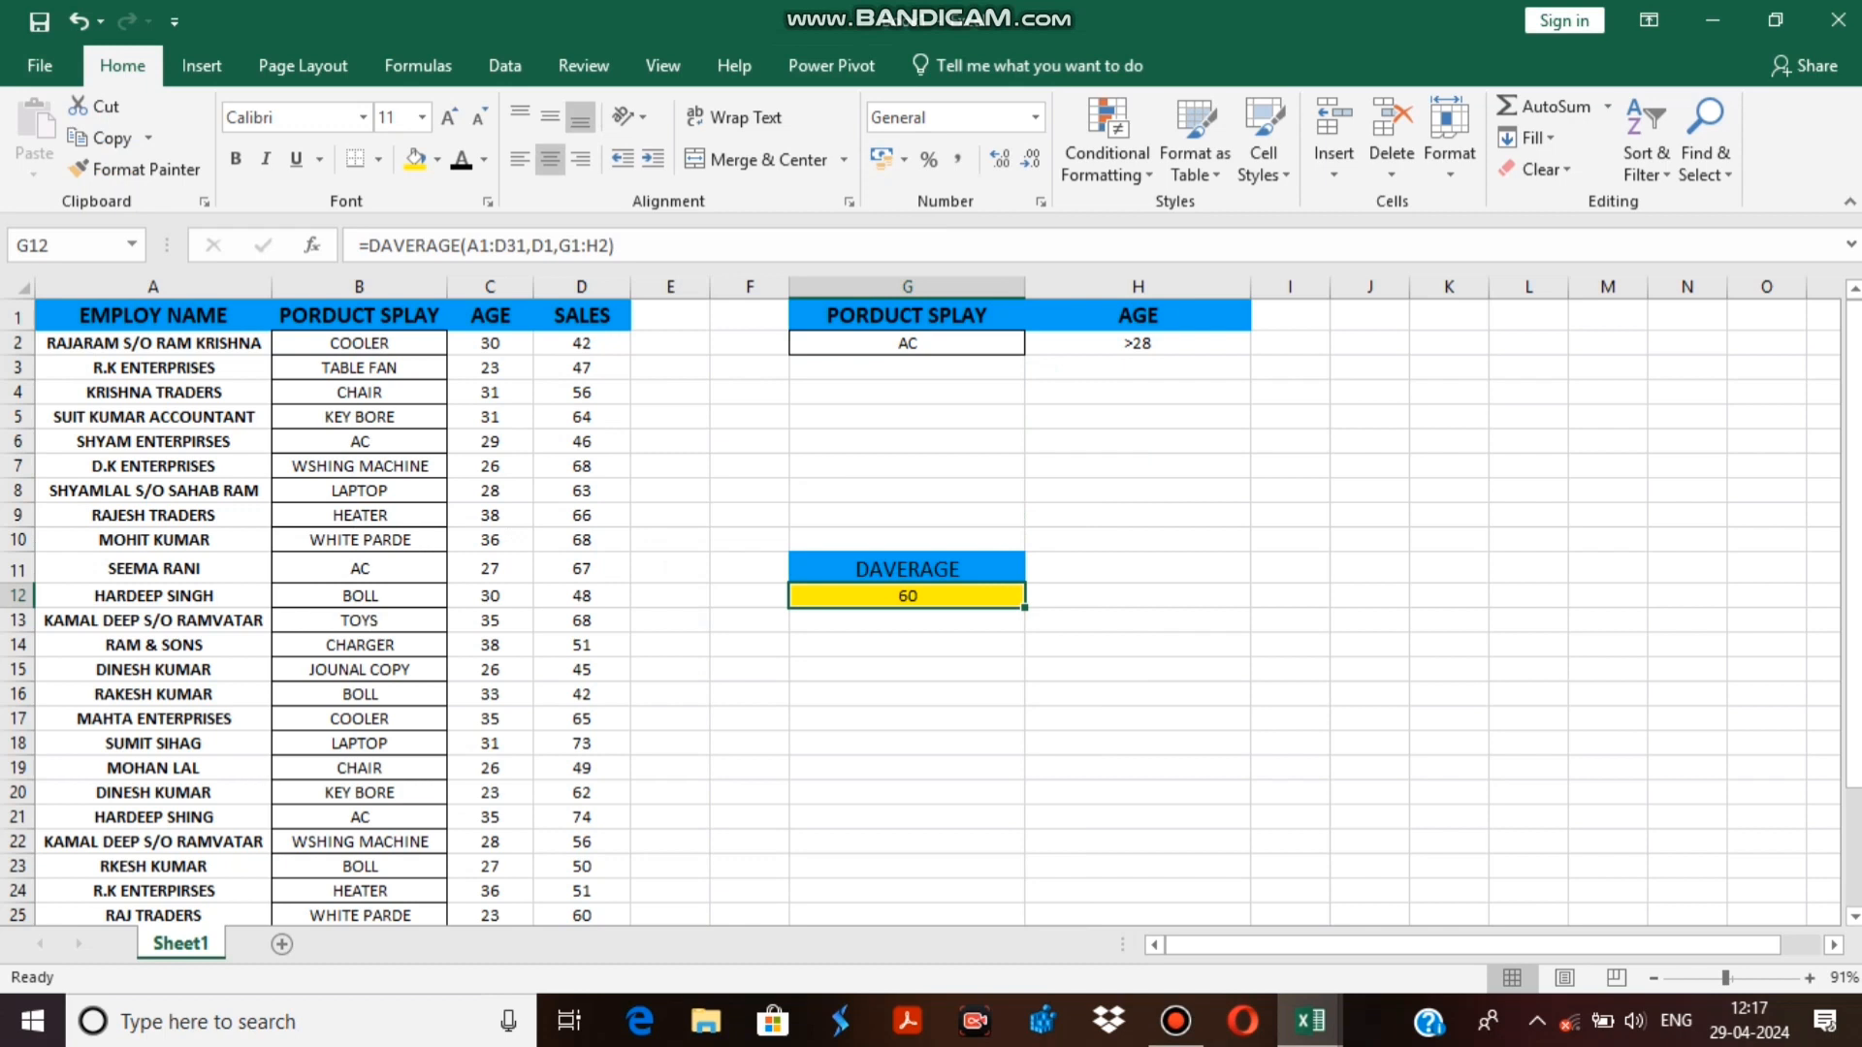
click(582, 443)
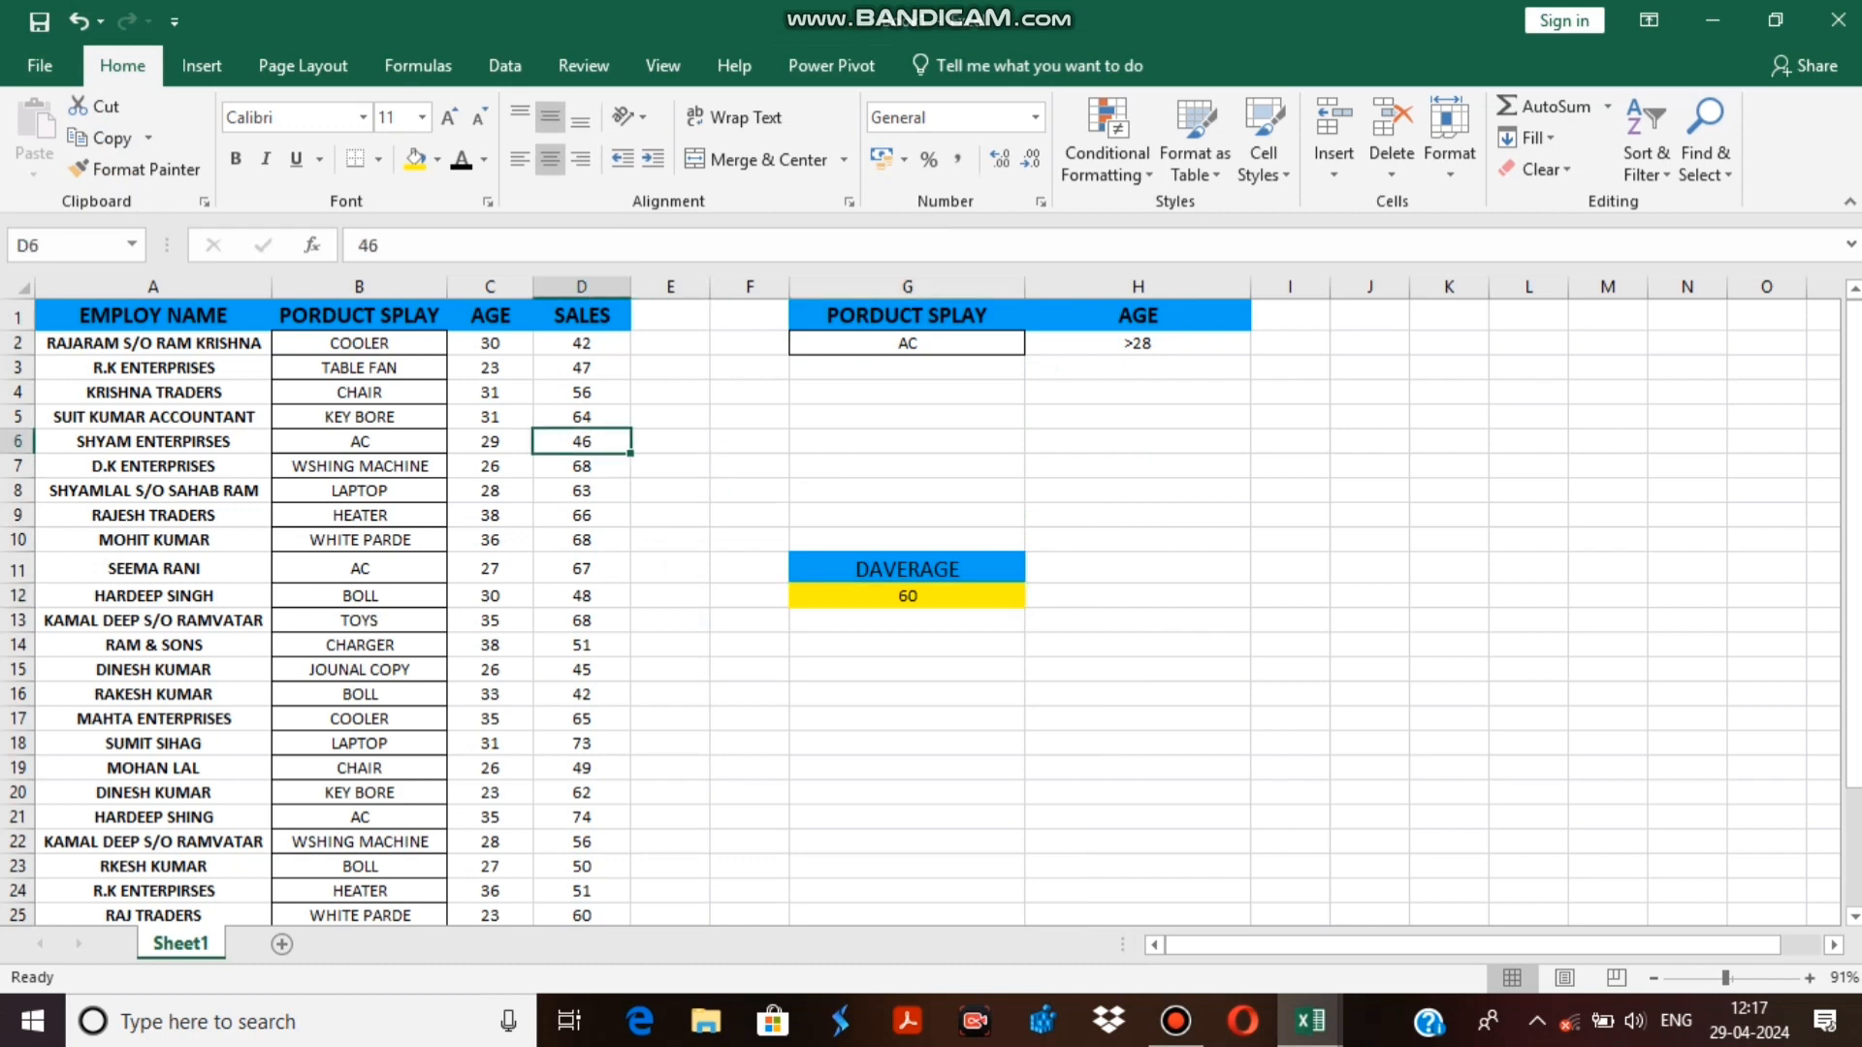
click(359, 443)
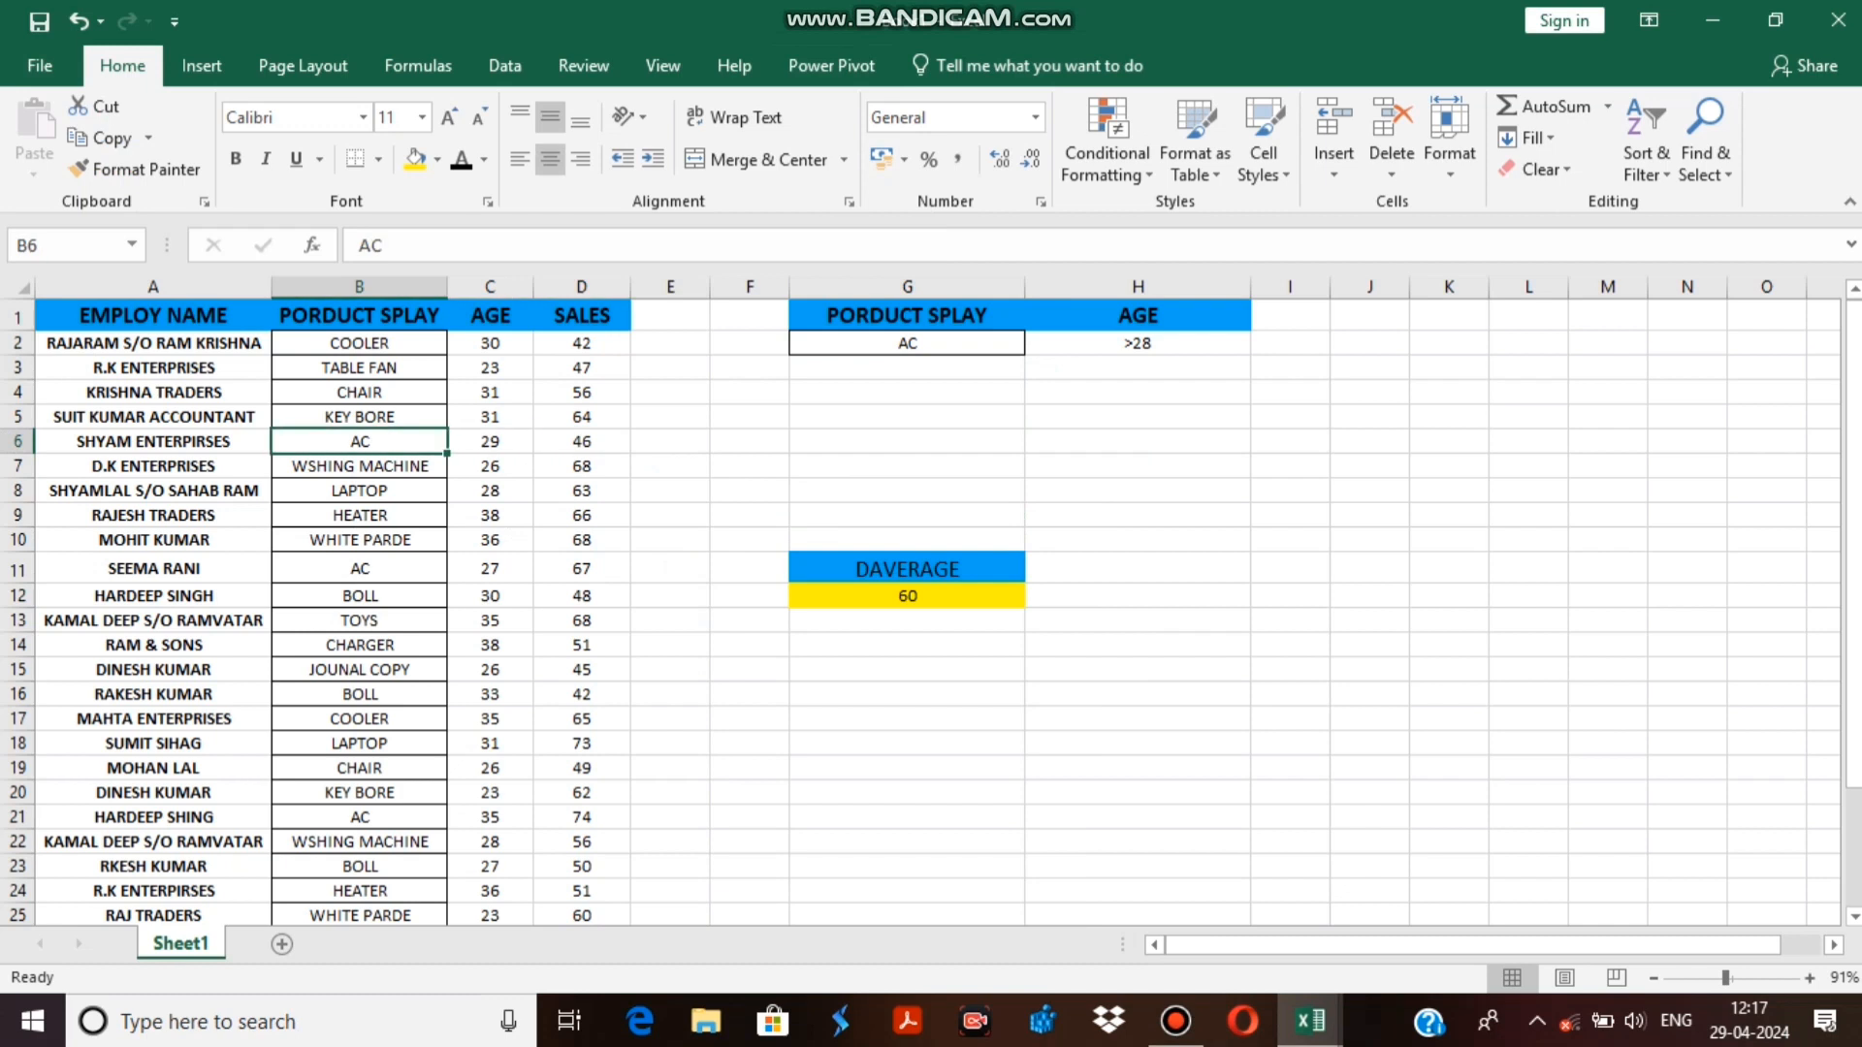
click(359, 569)
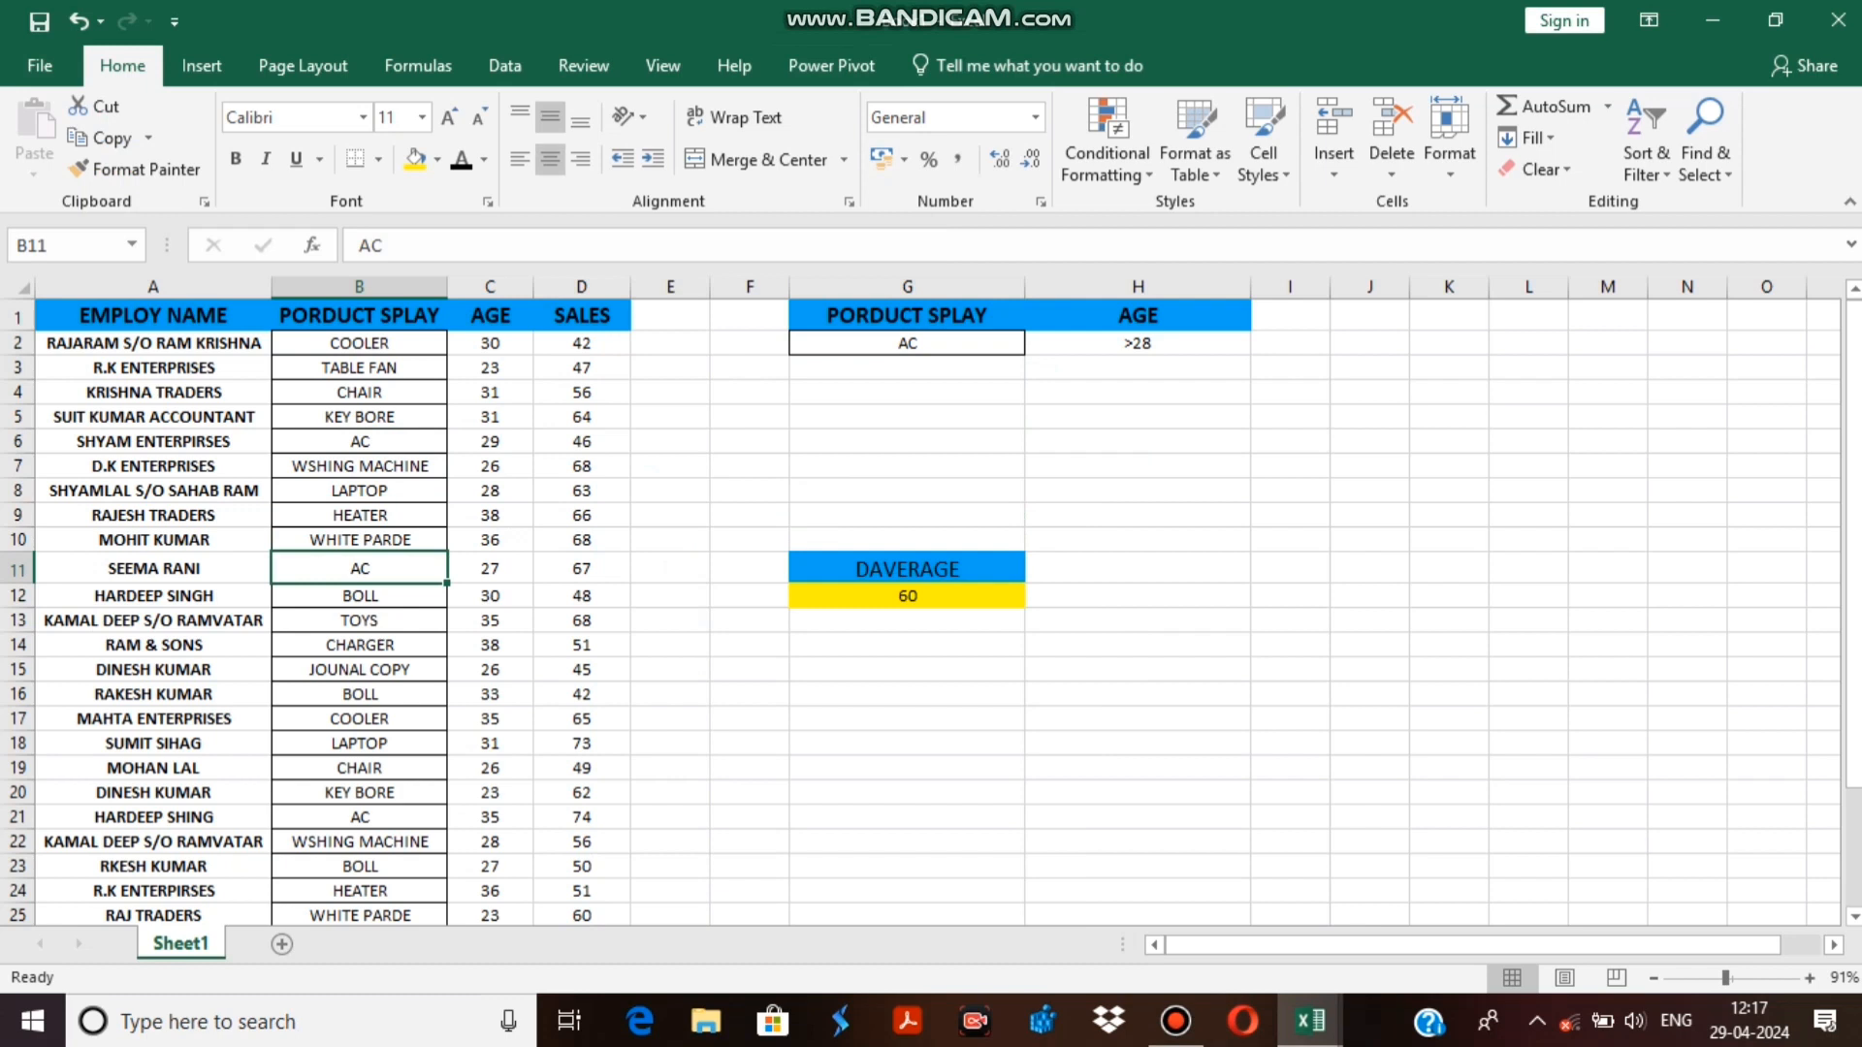
scroll(921, 610, down, 6)
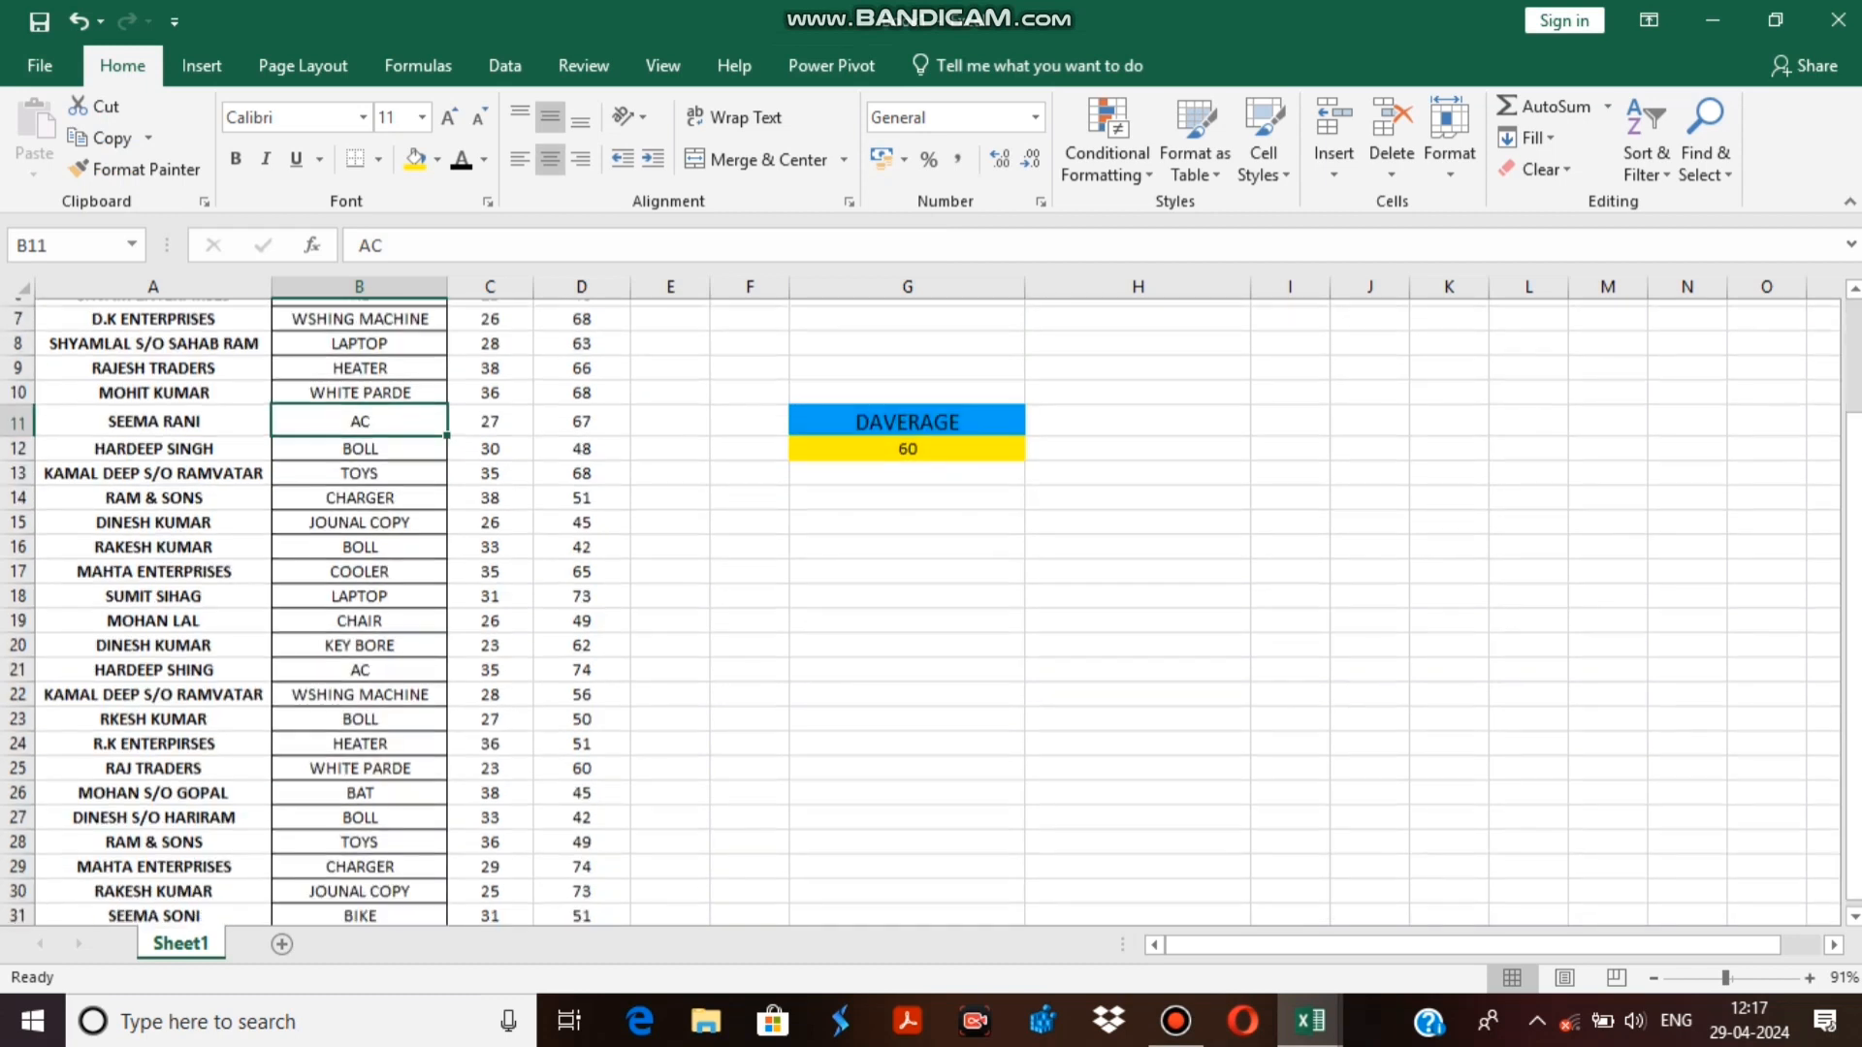
scroll(921, 611, up, 1)
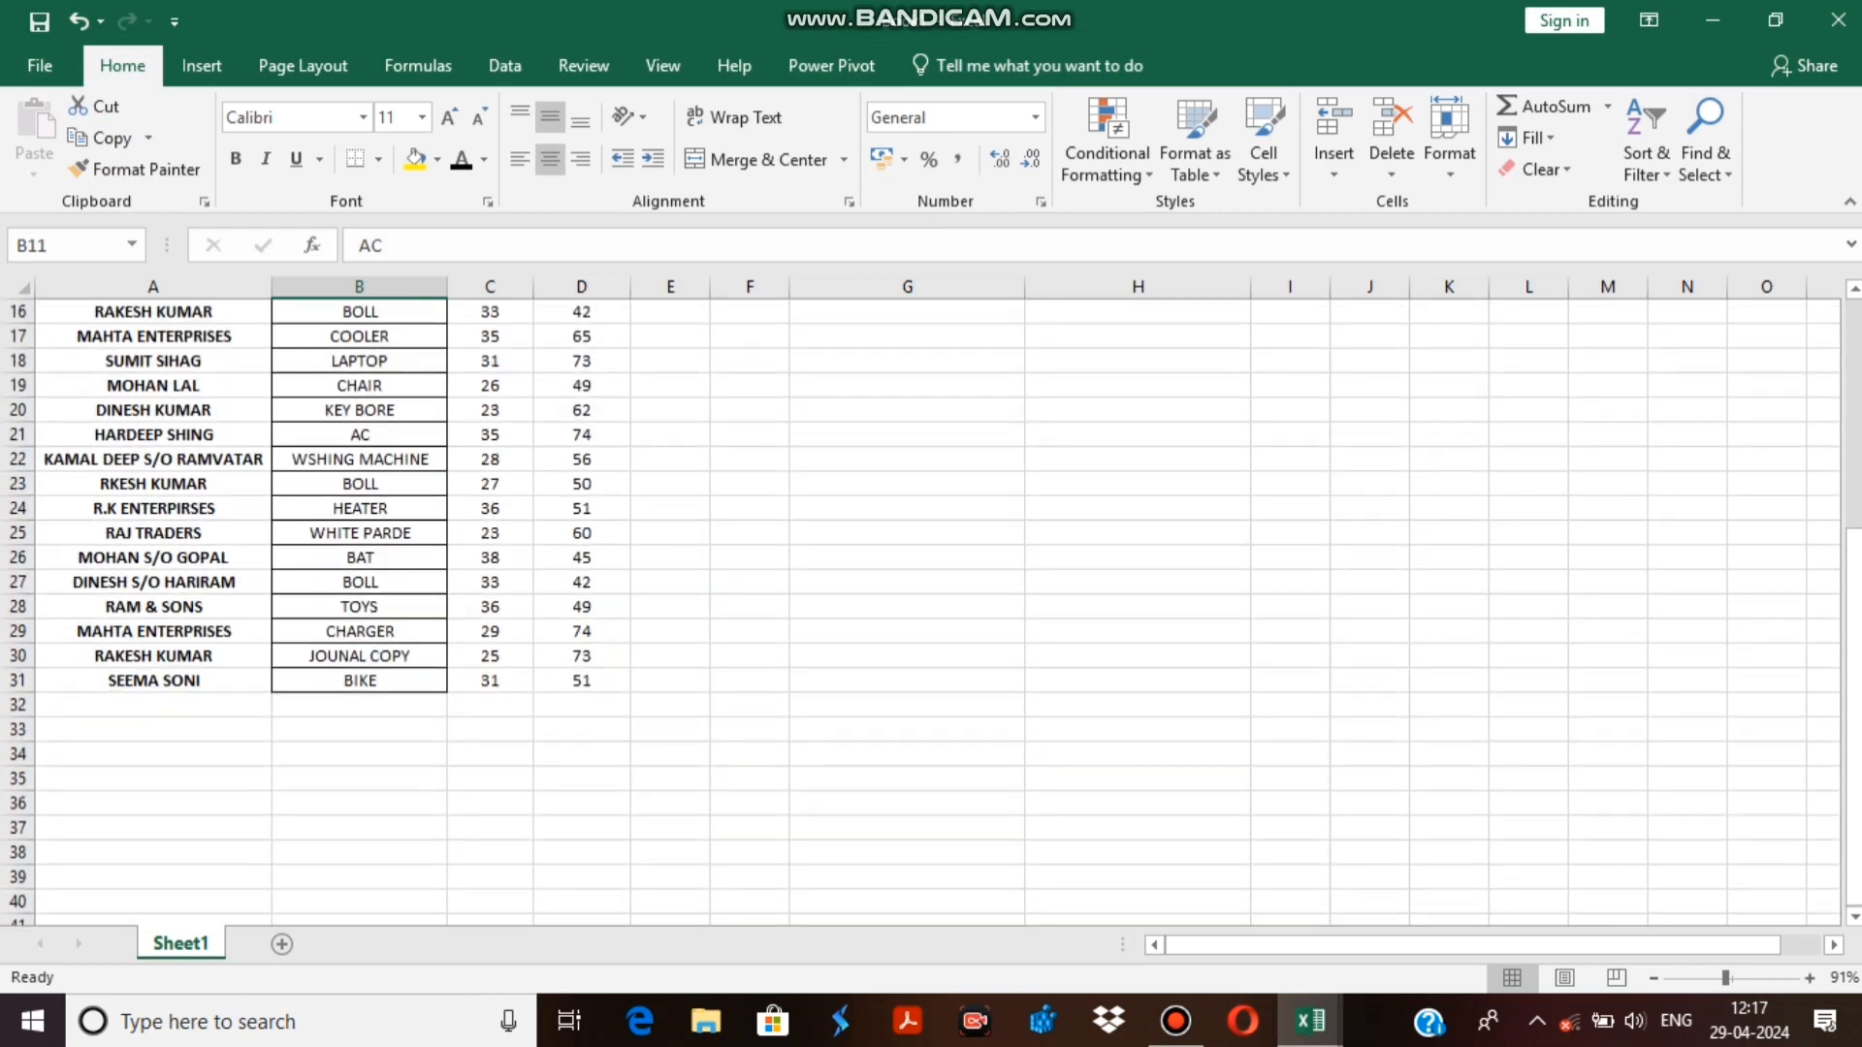
click(360, 435)
scroll(921, 611, up, 5)
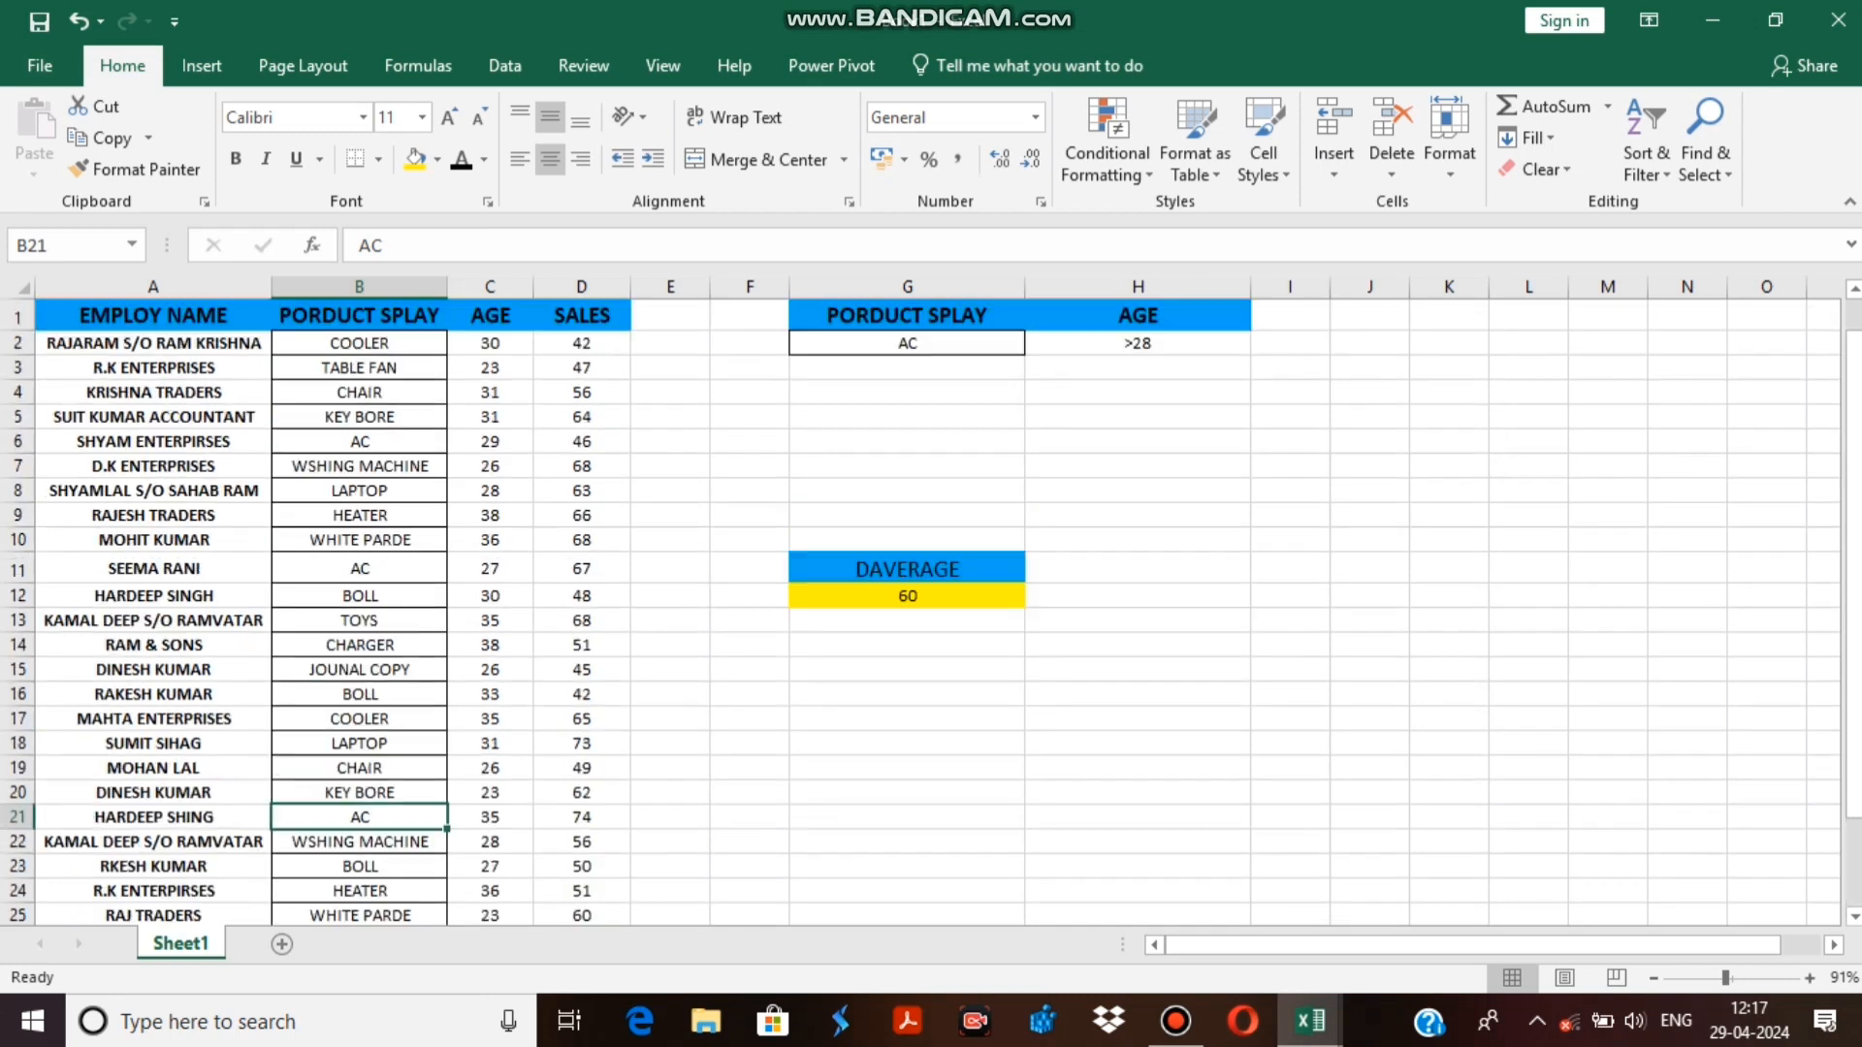
Start an AVERAGE formula in H9 with D21, the sales of the AC record in row 21, as its first argument.
click(1137, 516)
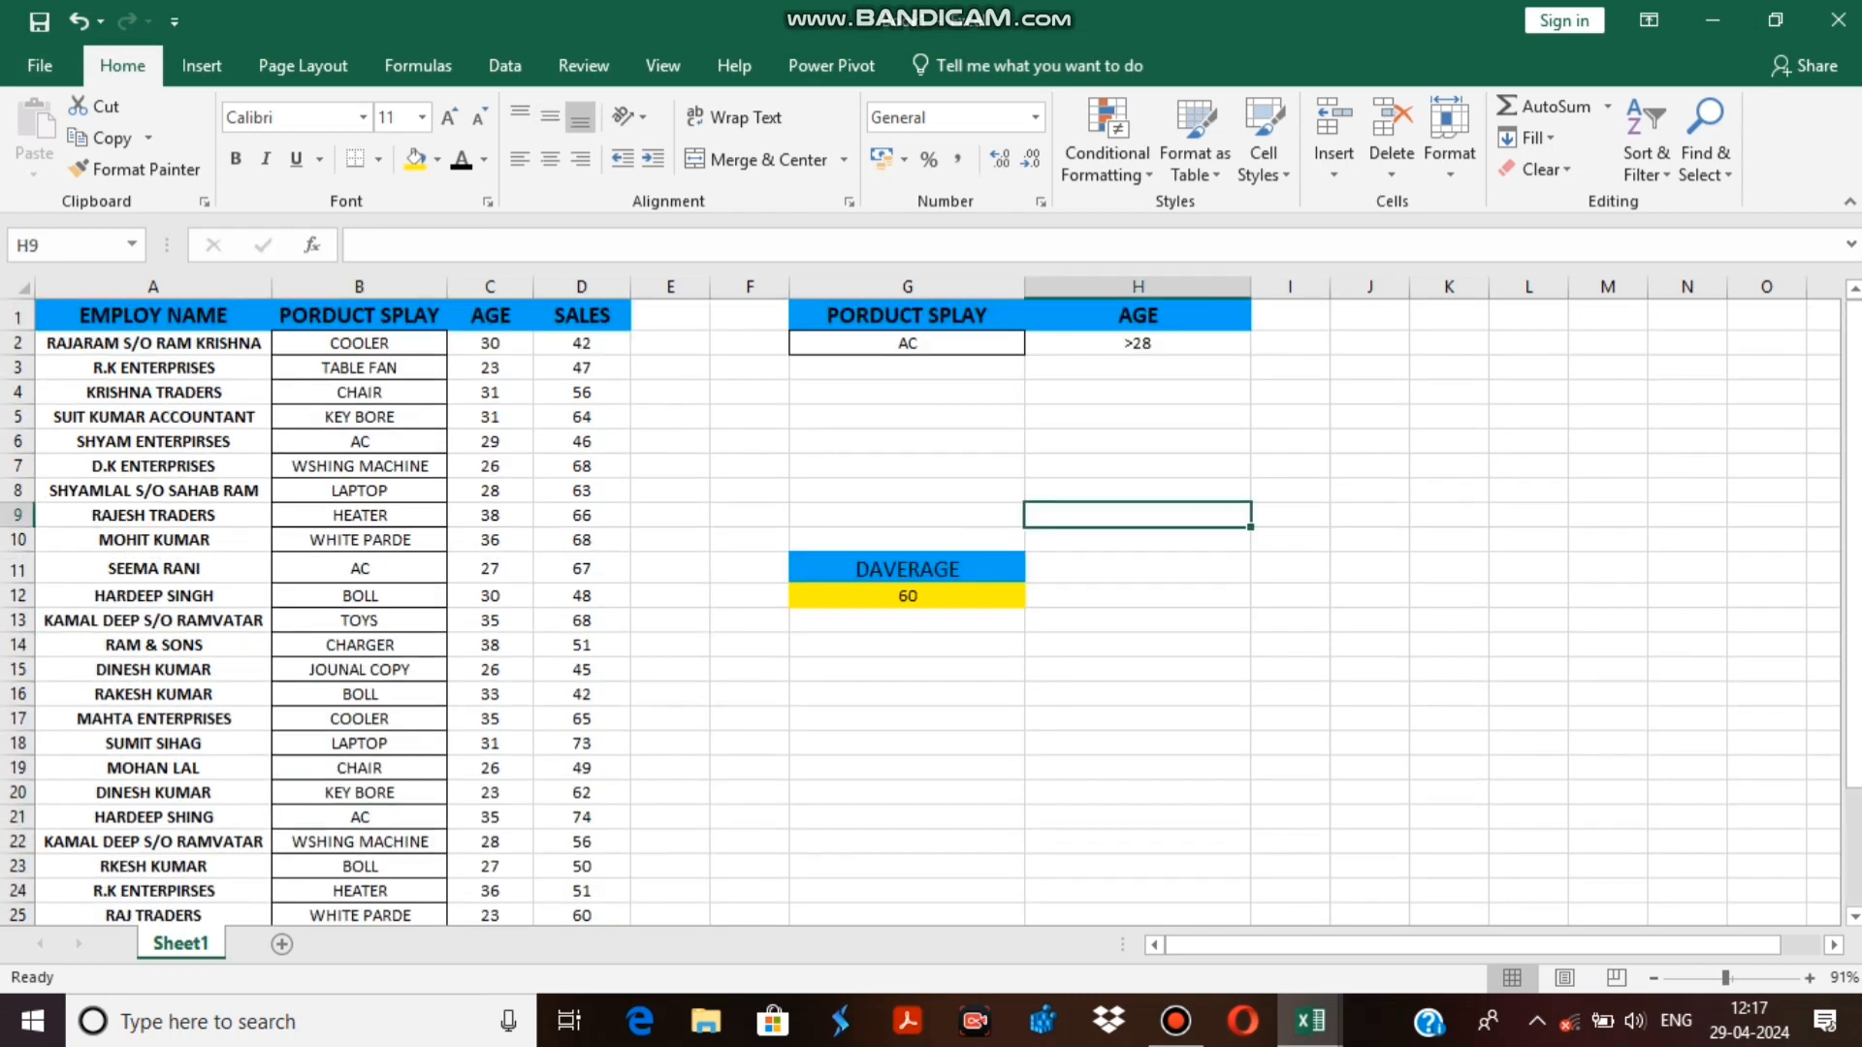
text(=)
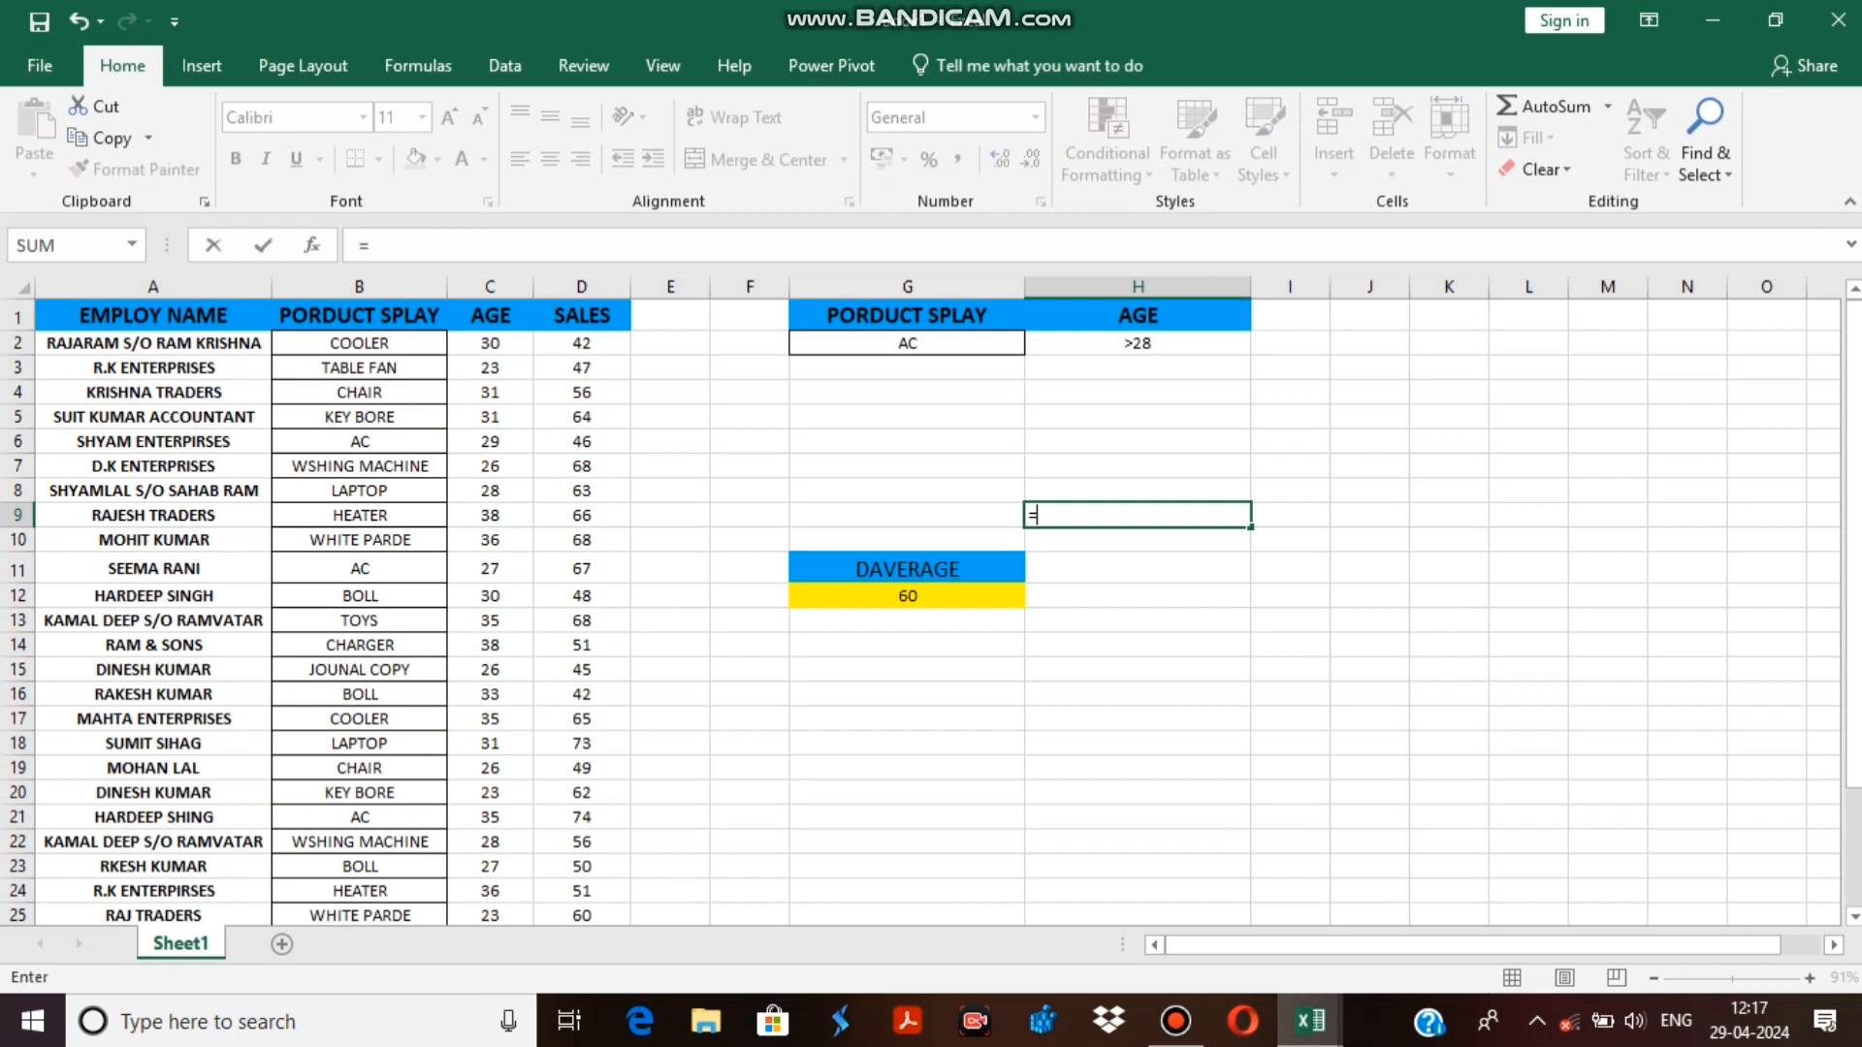
text(AVER)
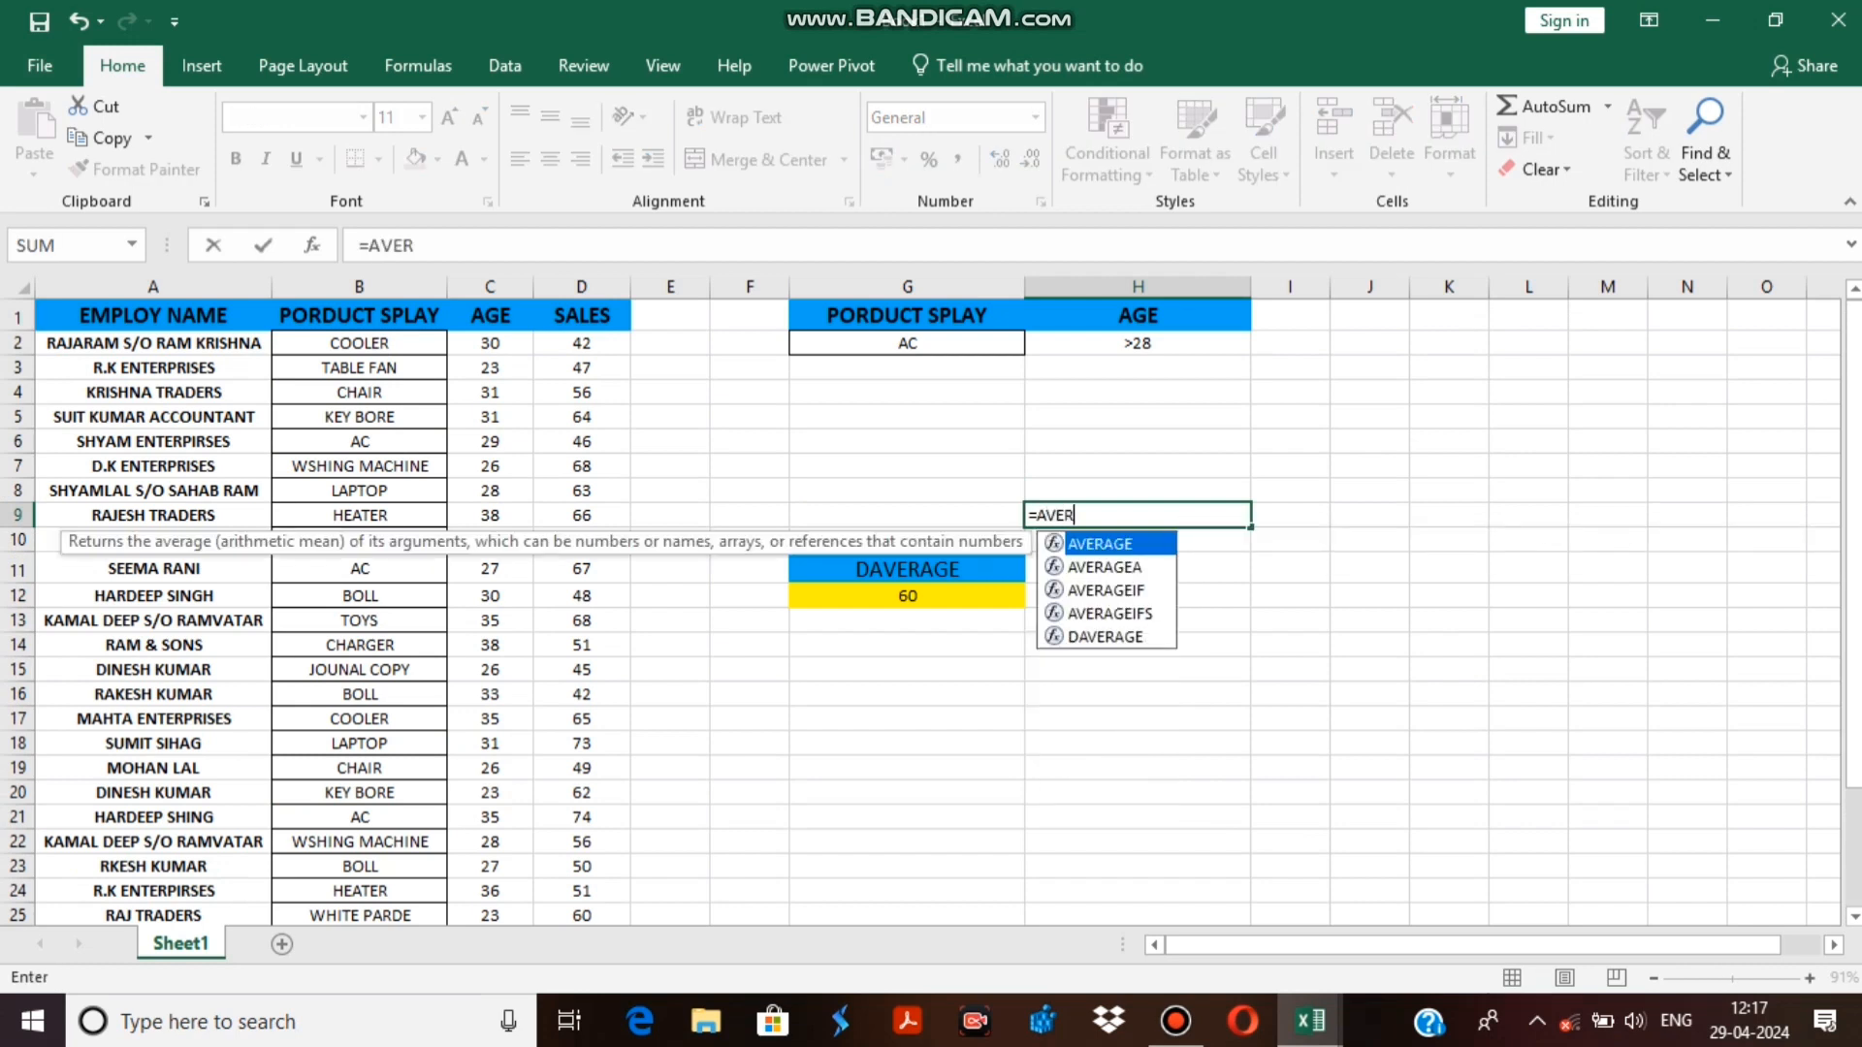
text(AGE()
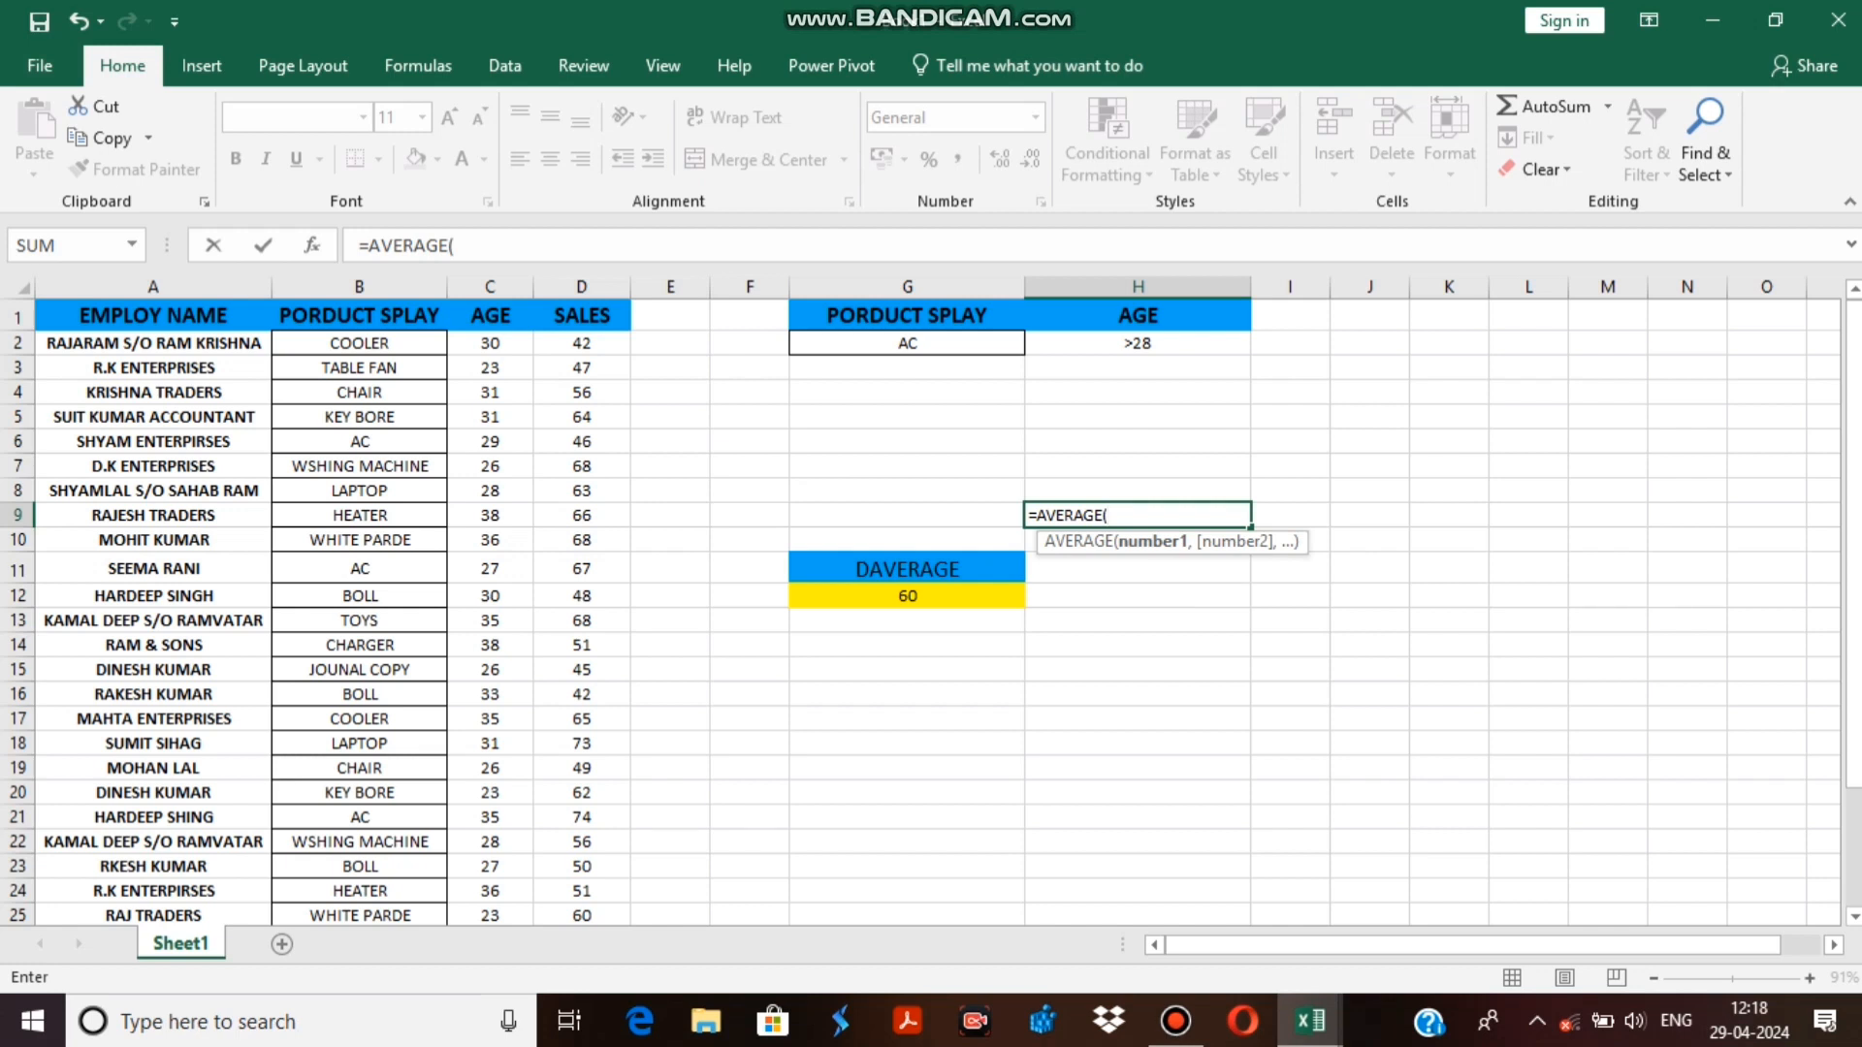
click(581, 441)
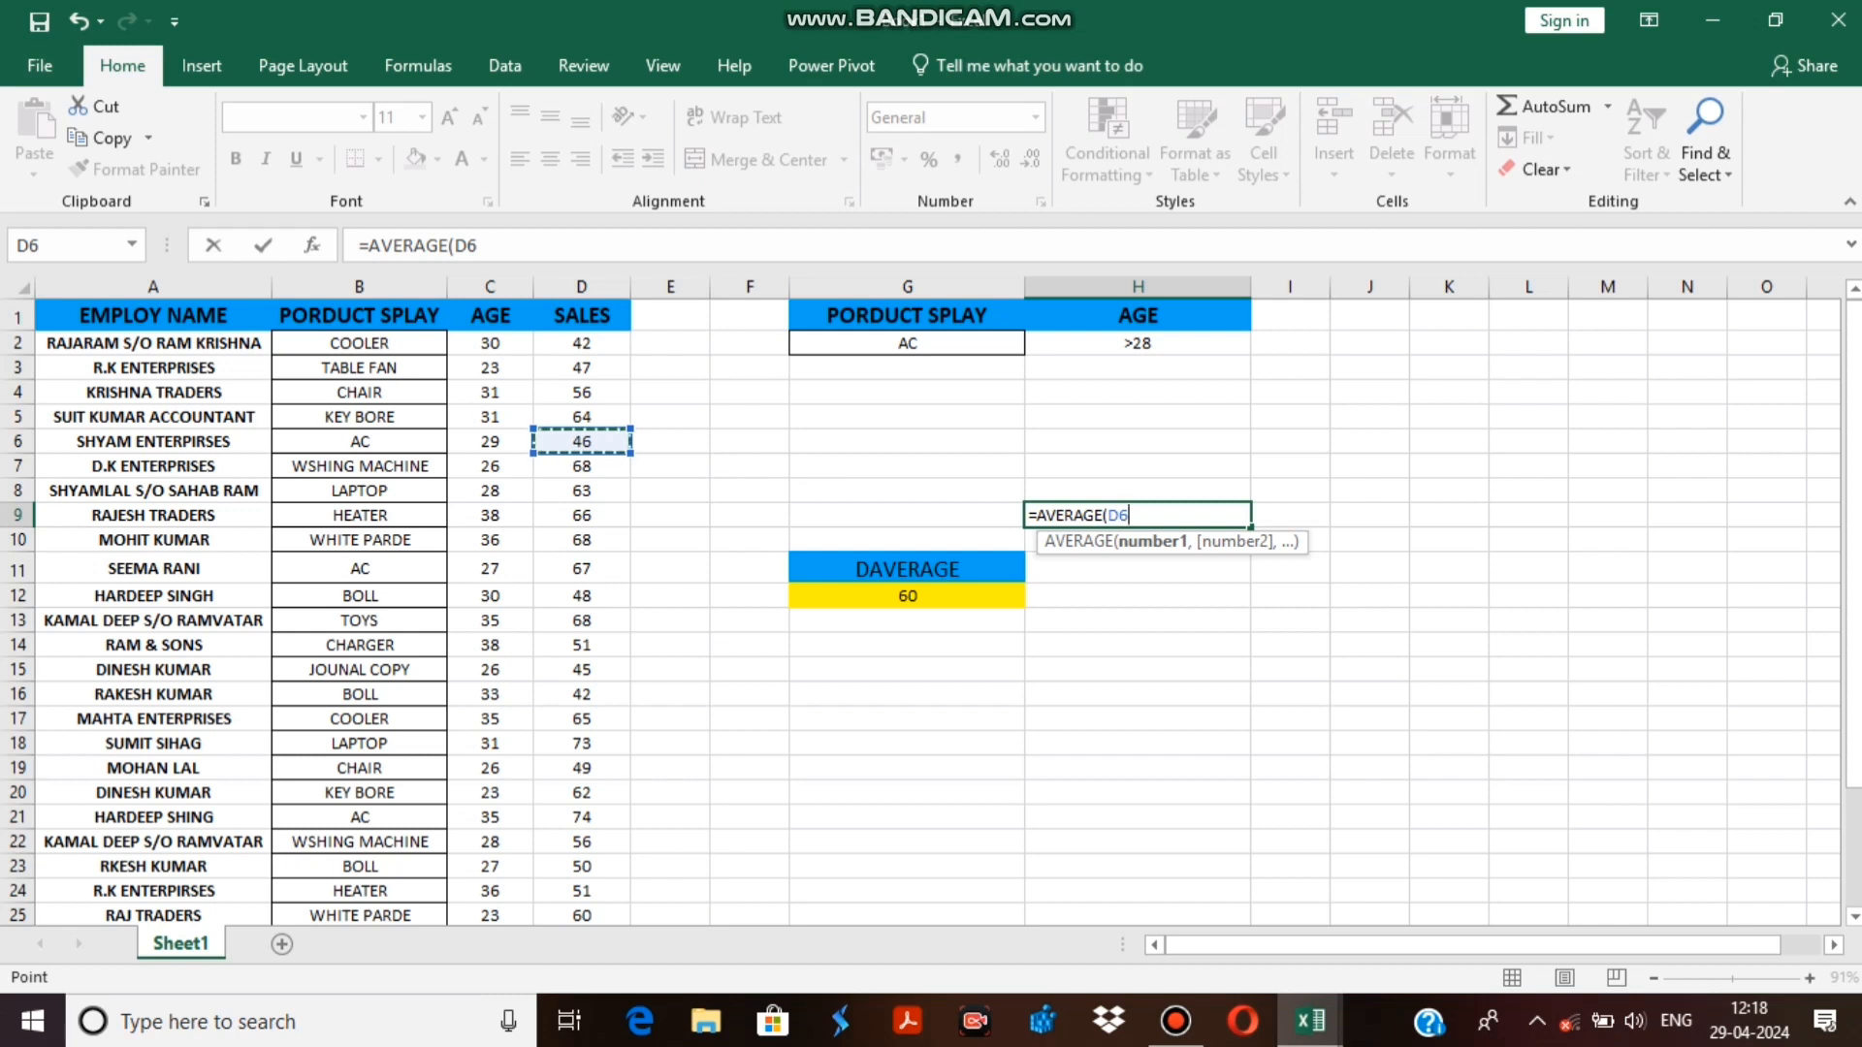
scroll(931, 611, down, 1)
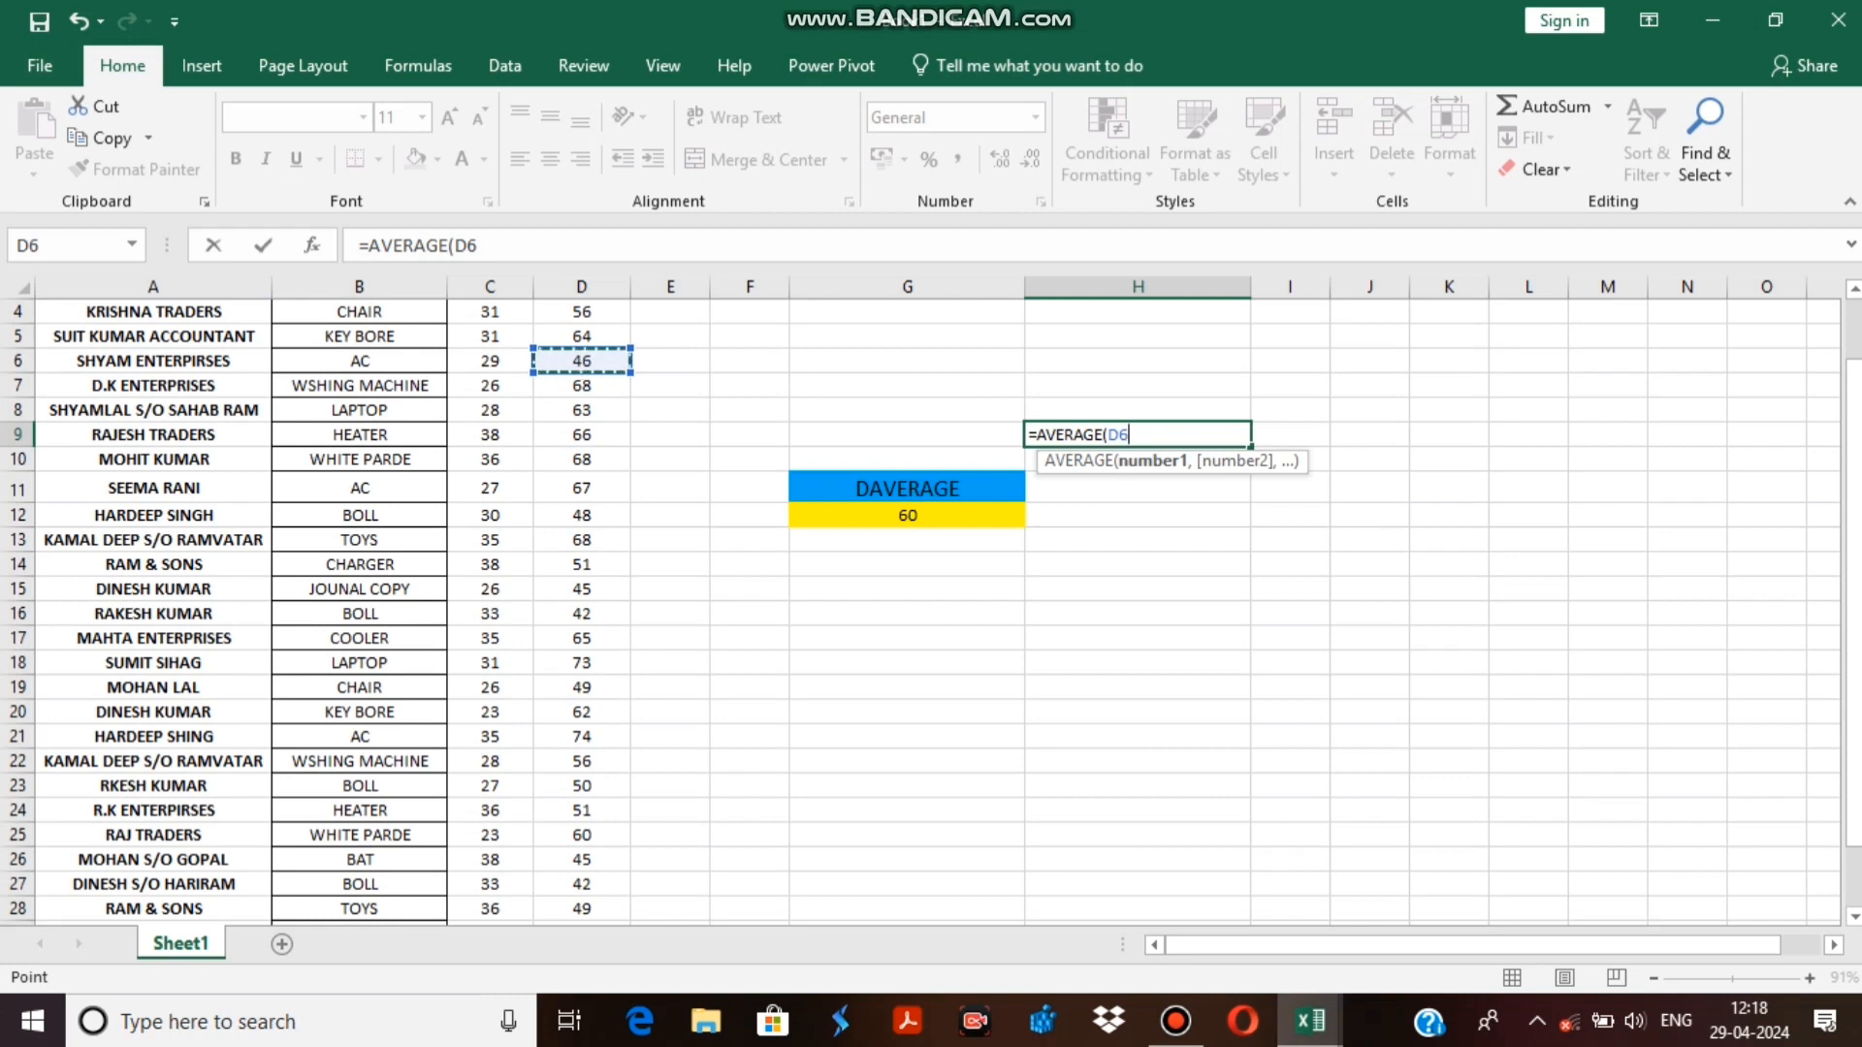
key(Down)
key(Down)
key(Down)
key(Down)
key(Down)
key(Down)
key(Down)
key(Down)
key(Down)
key(Down)
key(Down)
key(Down)
key(Down)
key(Down)
key(Down)
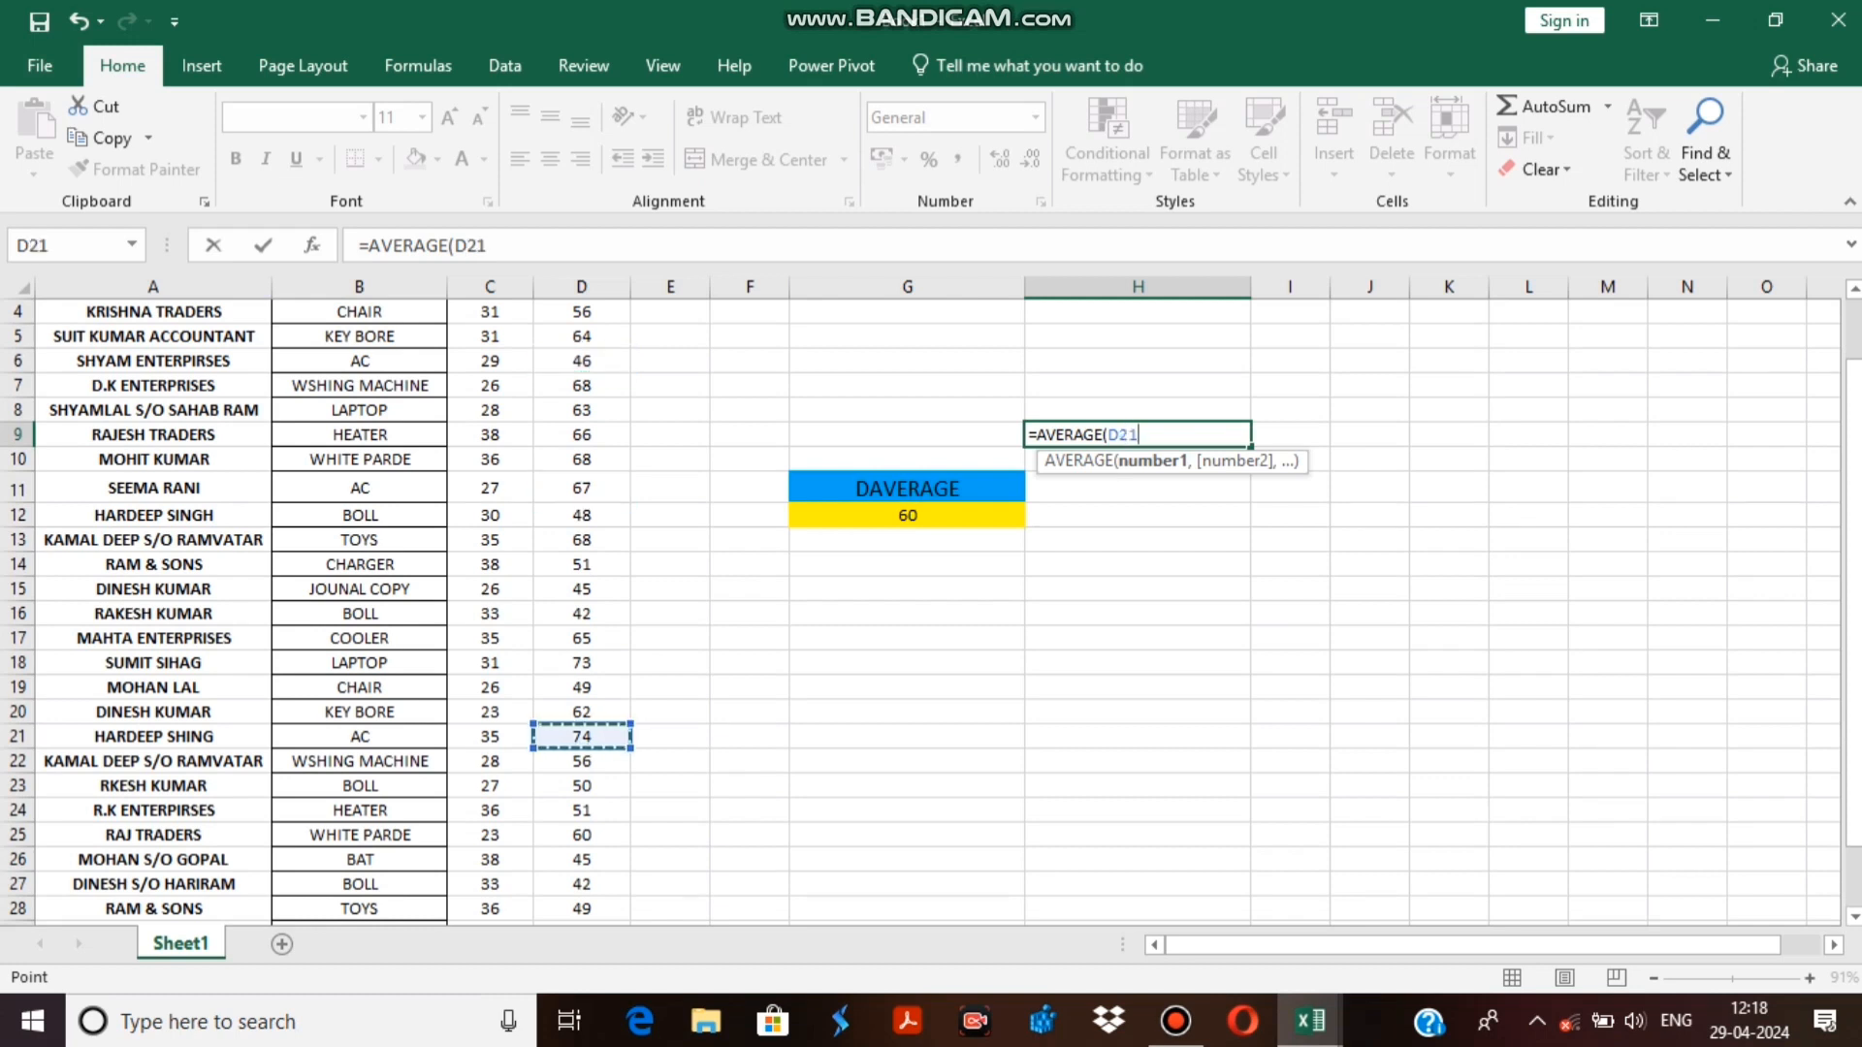
text(,)
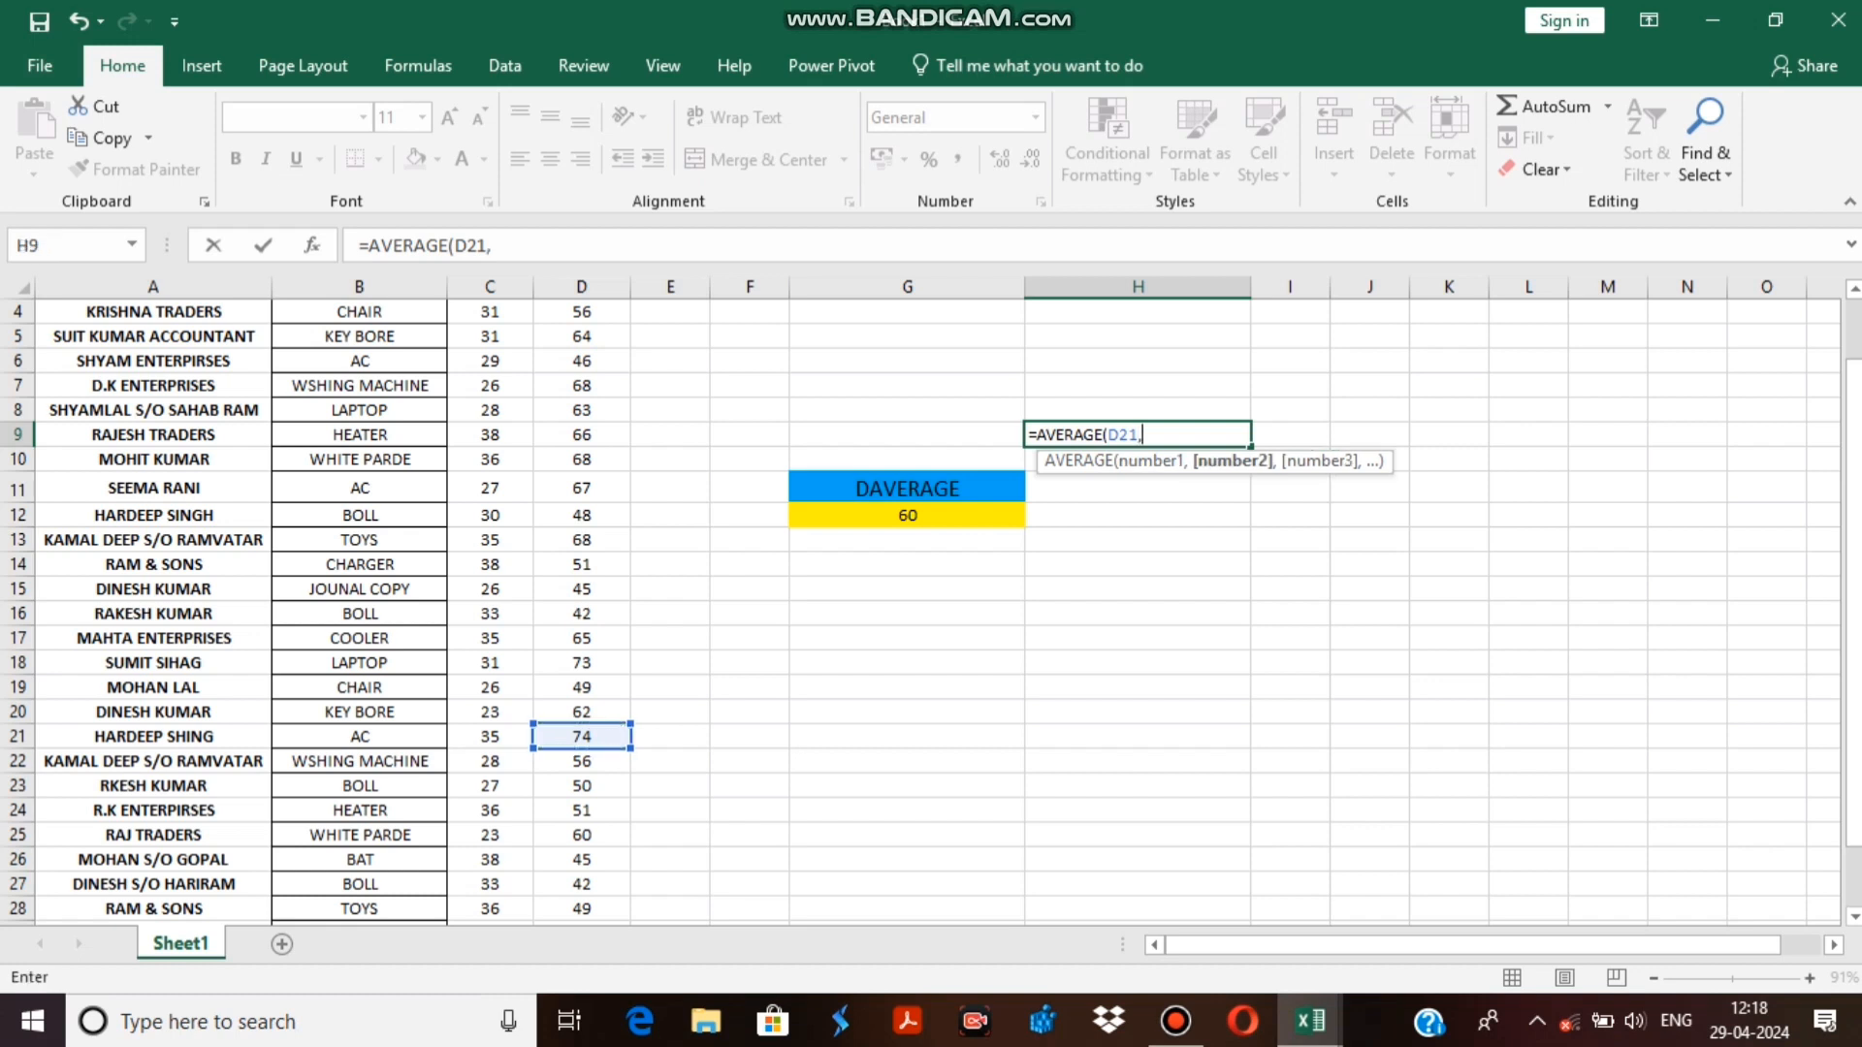
Add D6, the sales of the AC record in row 6, as second argument and complete the AVERAGE formula in H9.
scroll(921, 611, up, 1)
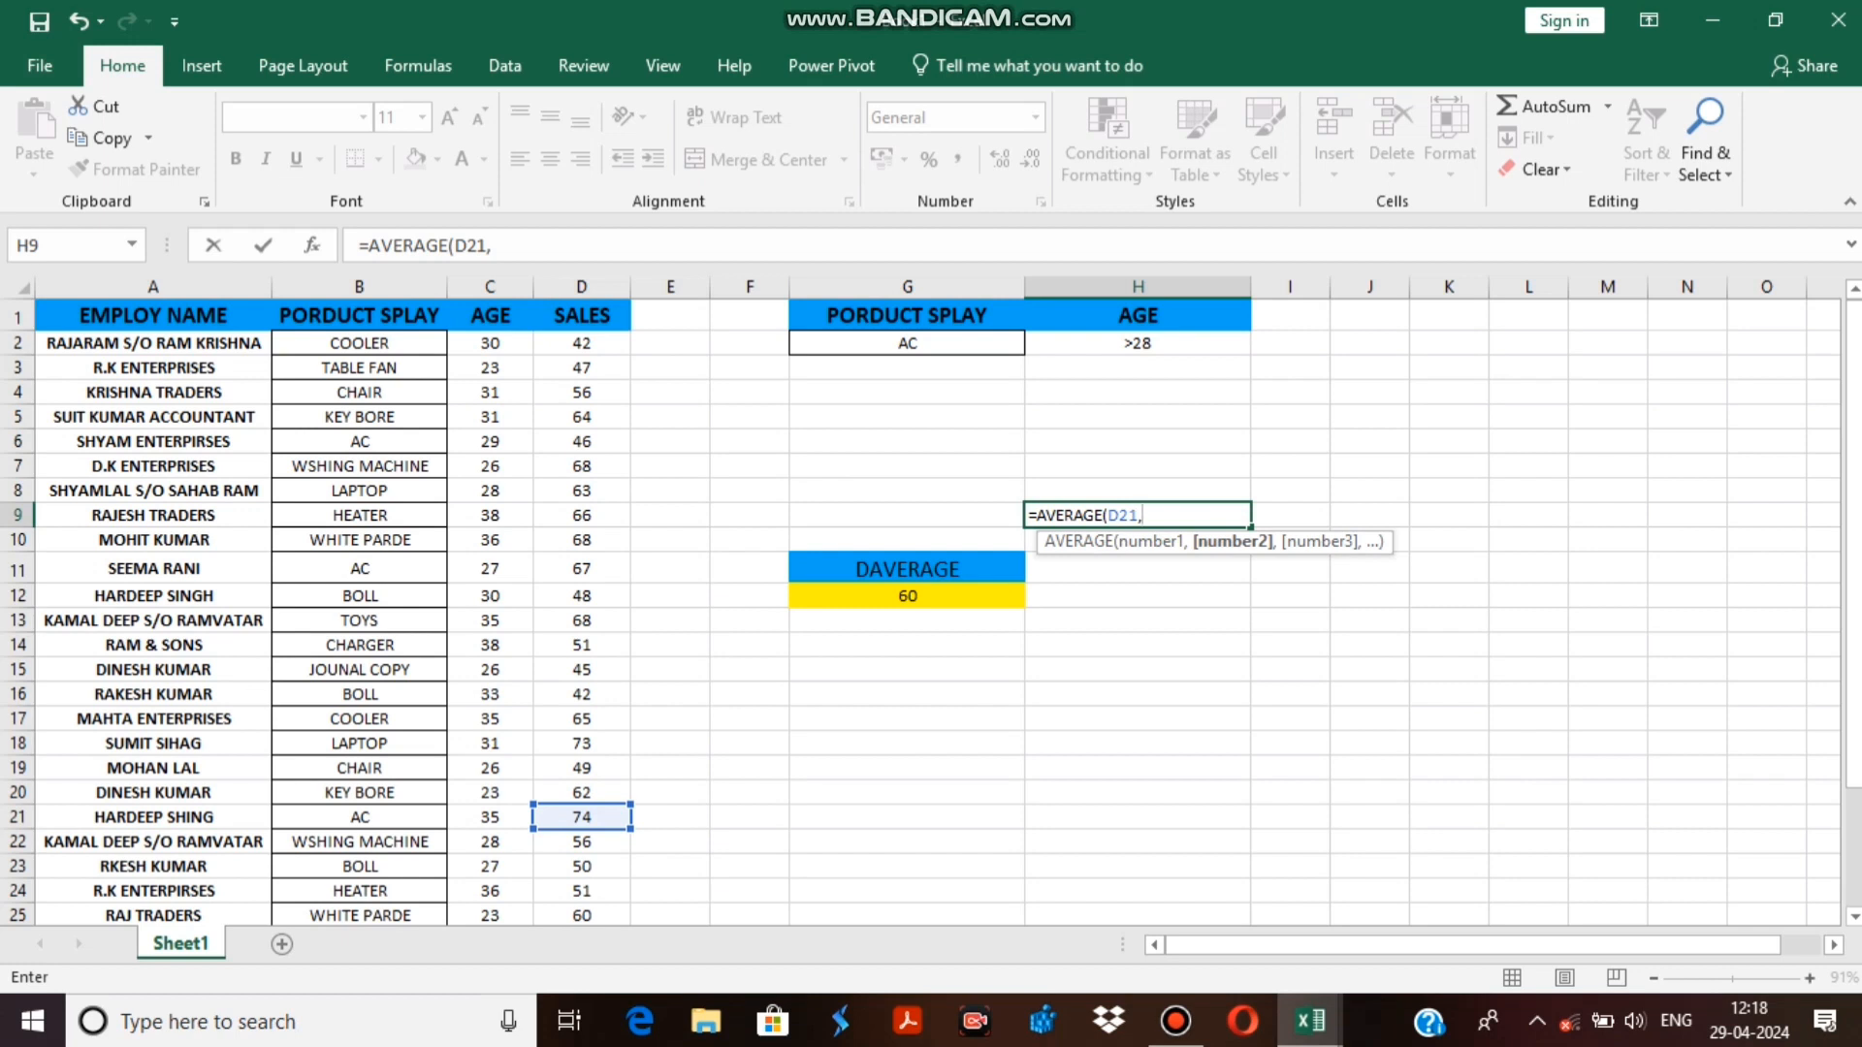
click(582, 442)
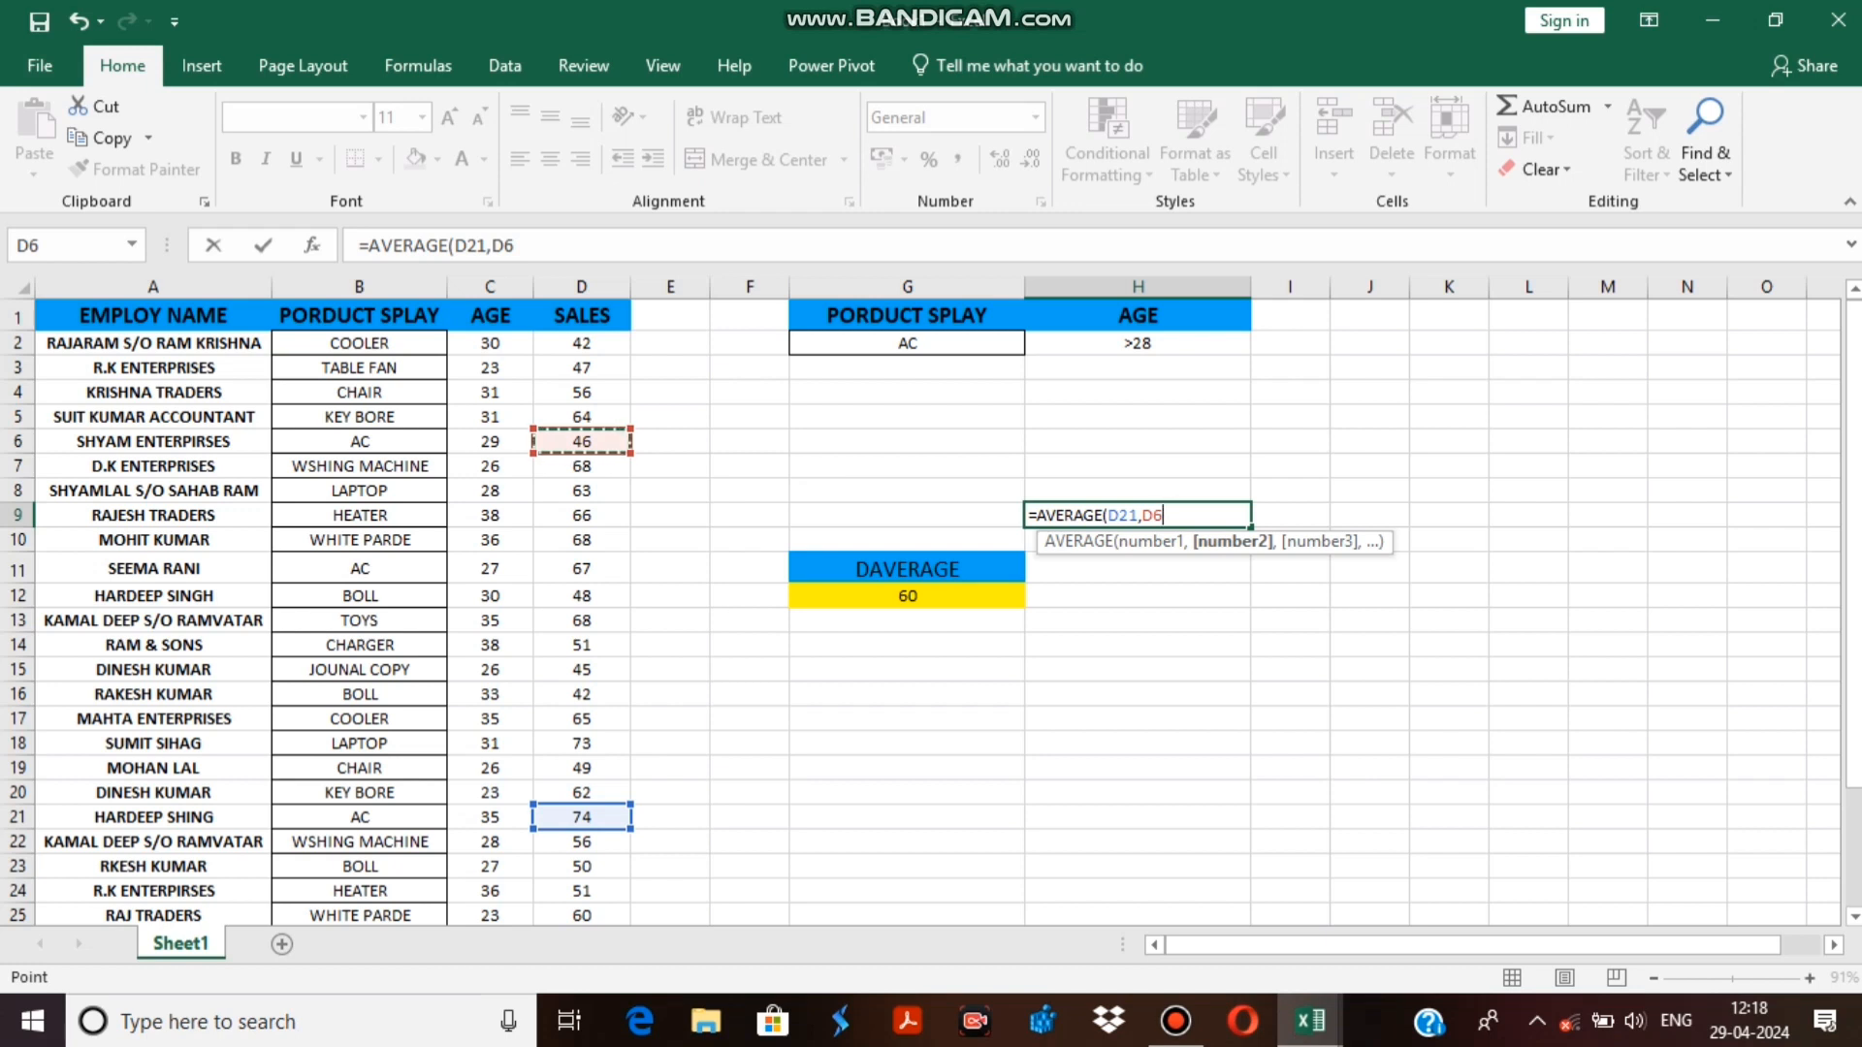
scroll(921, 611, down, 1)
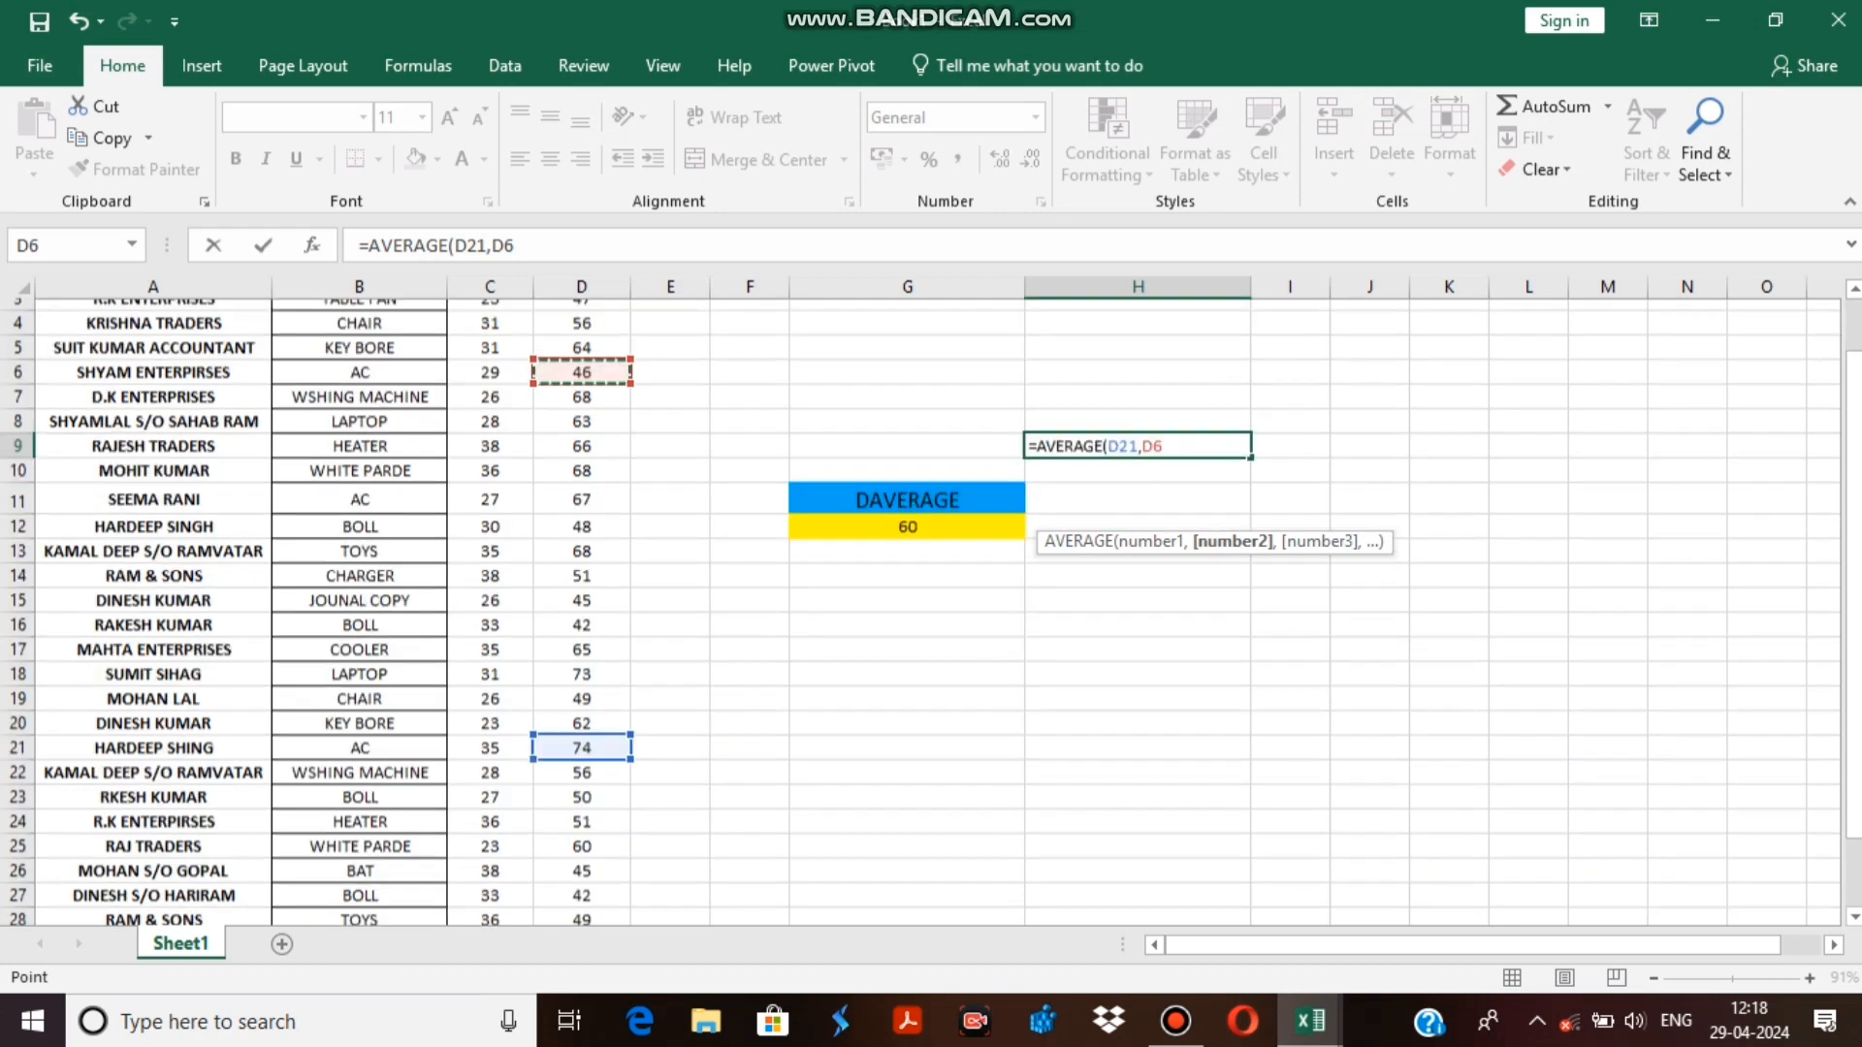
scroll(921, 611, down, 1)
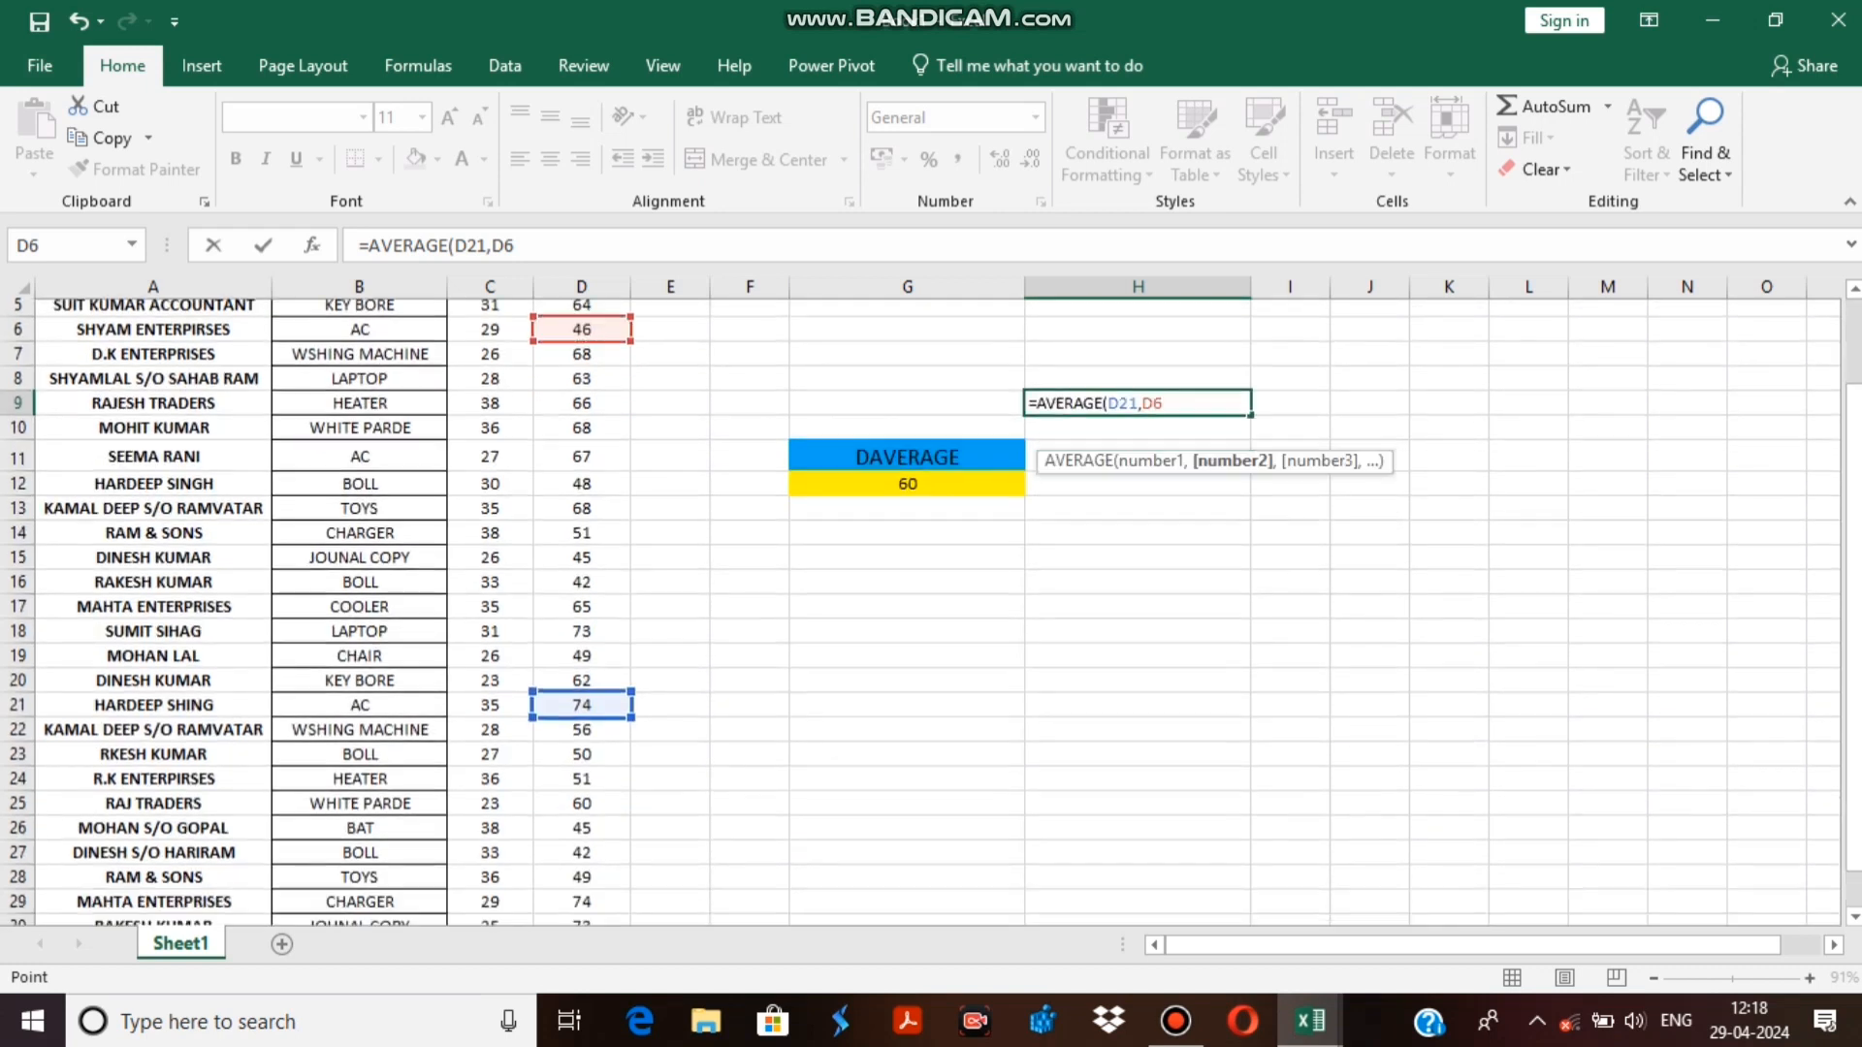
scroll(921, 610, down, 2)
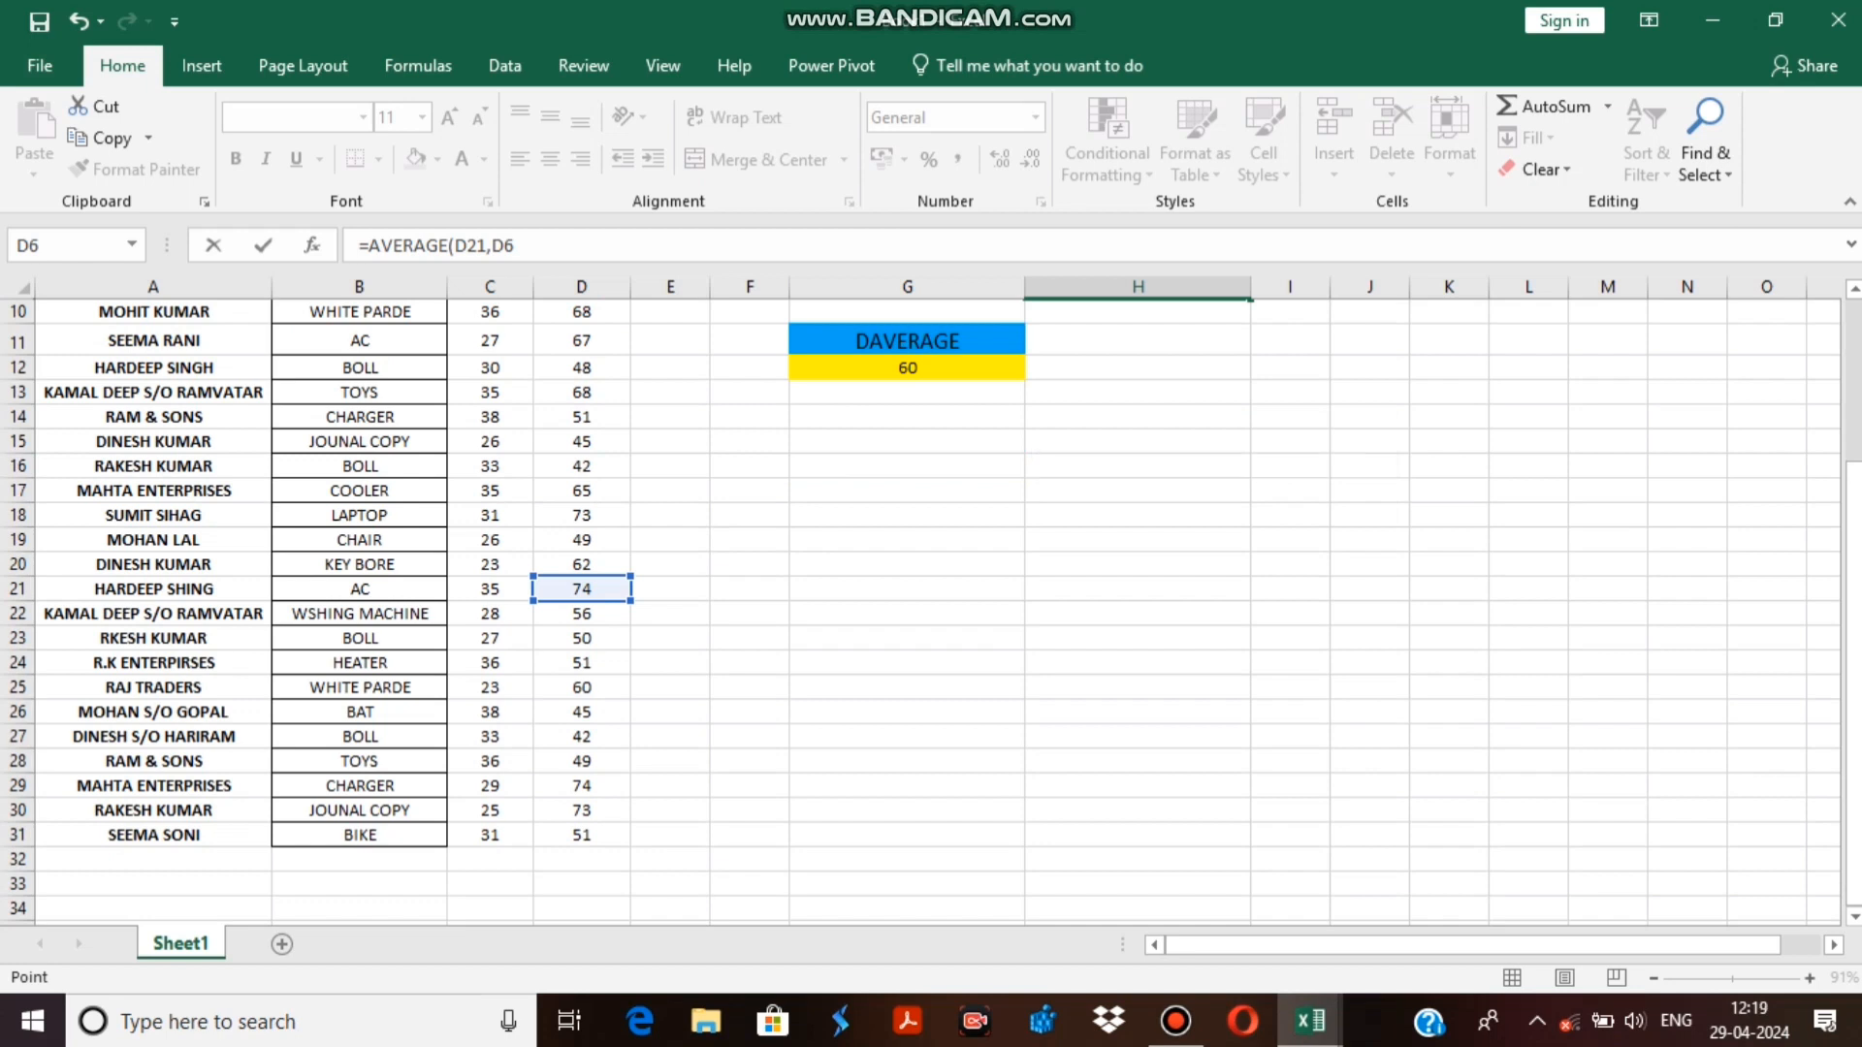
key(Return)
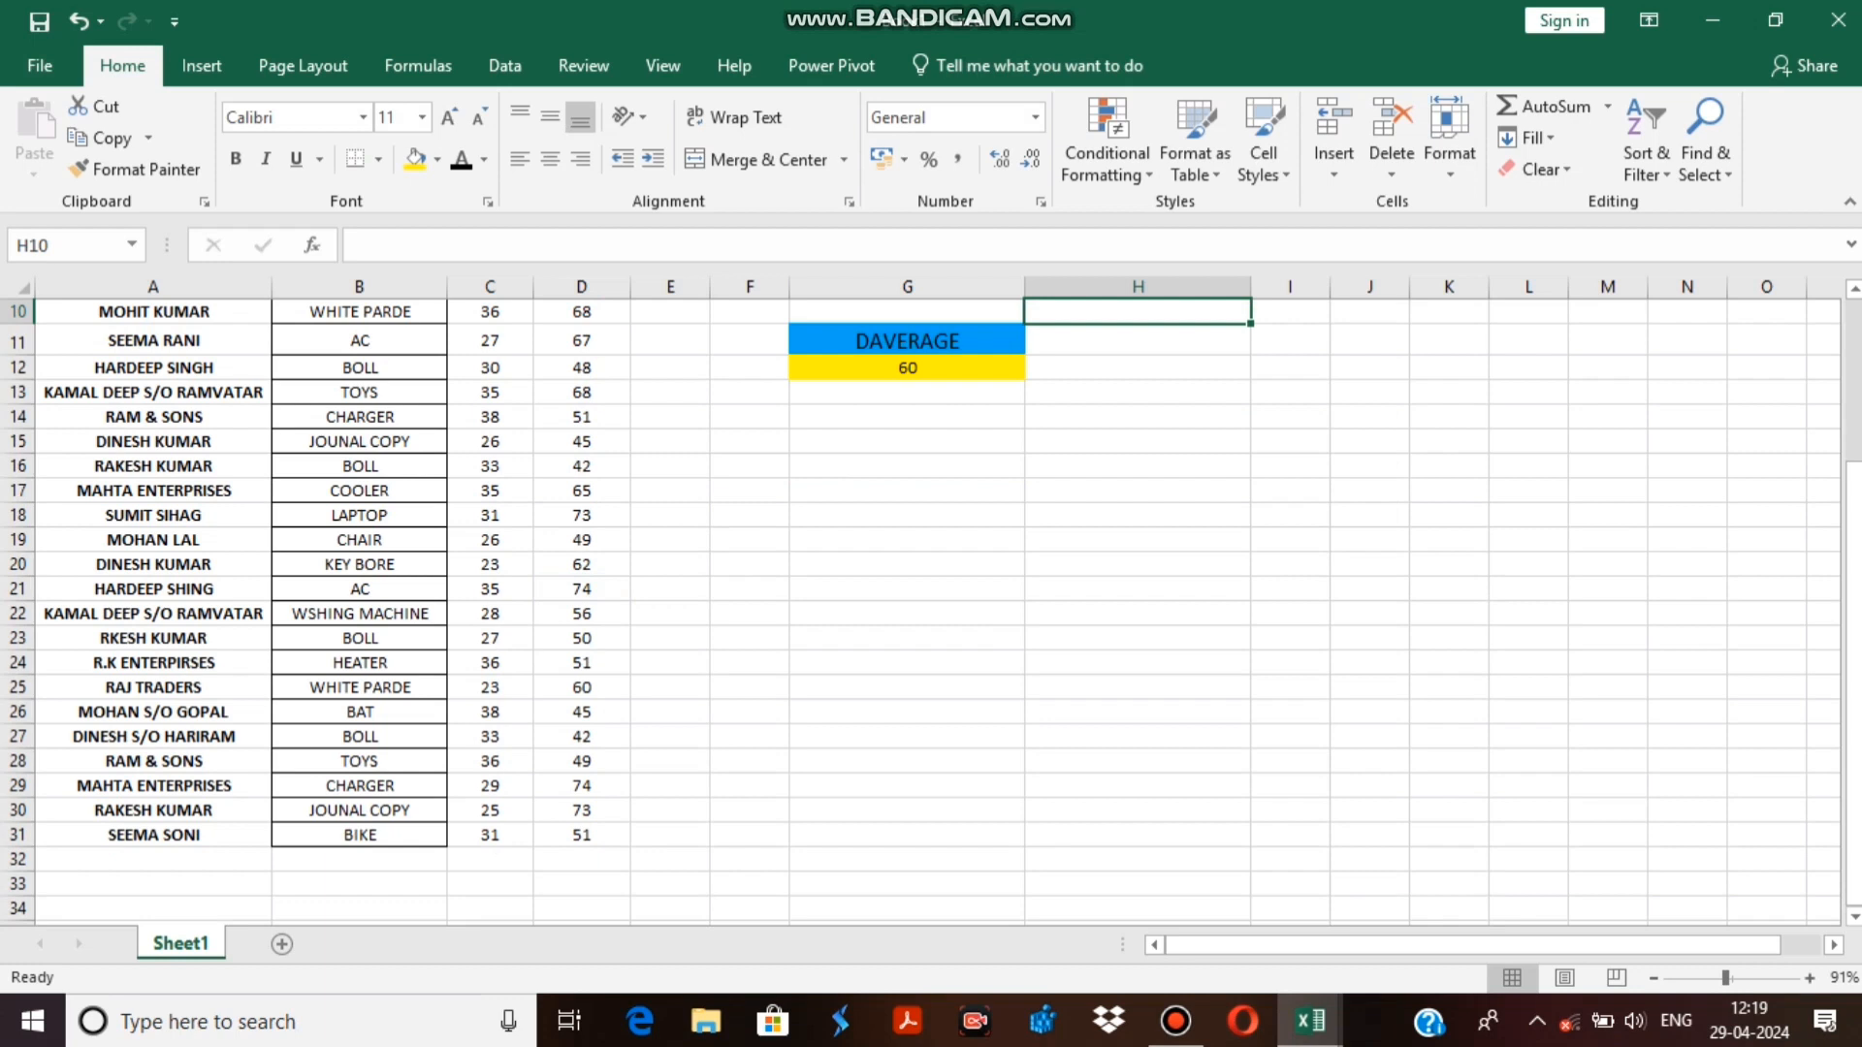
scroll(921, 610, up, 3)
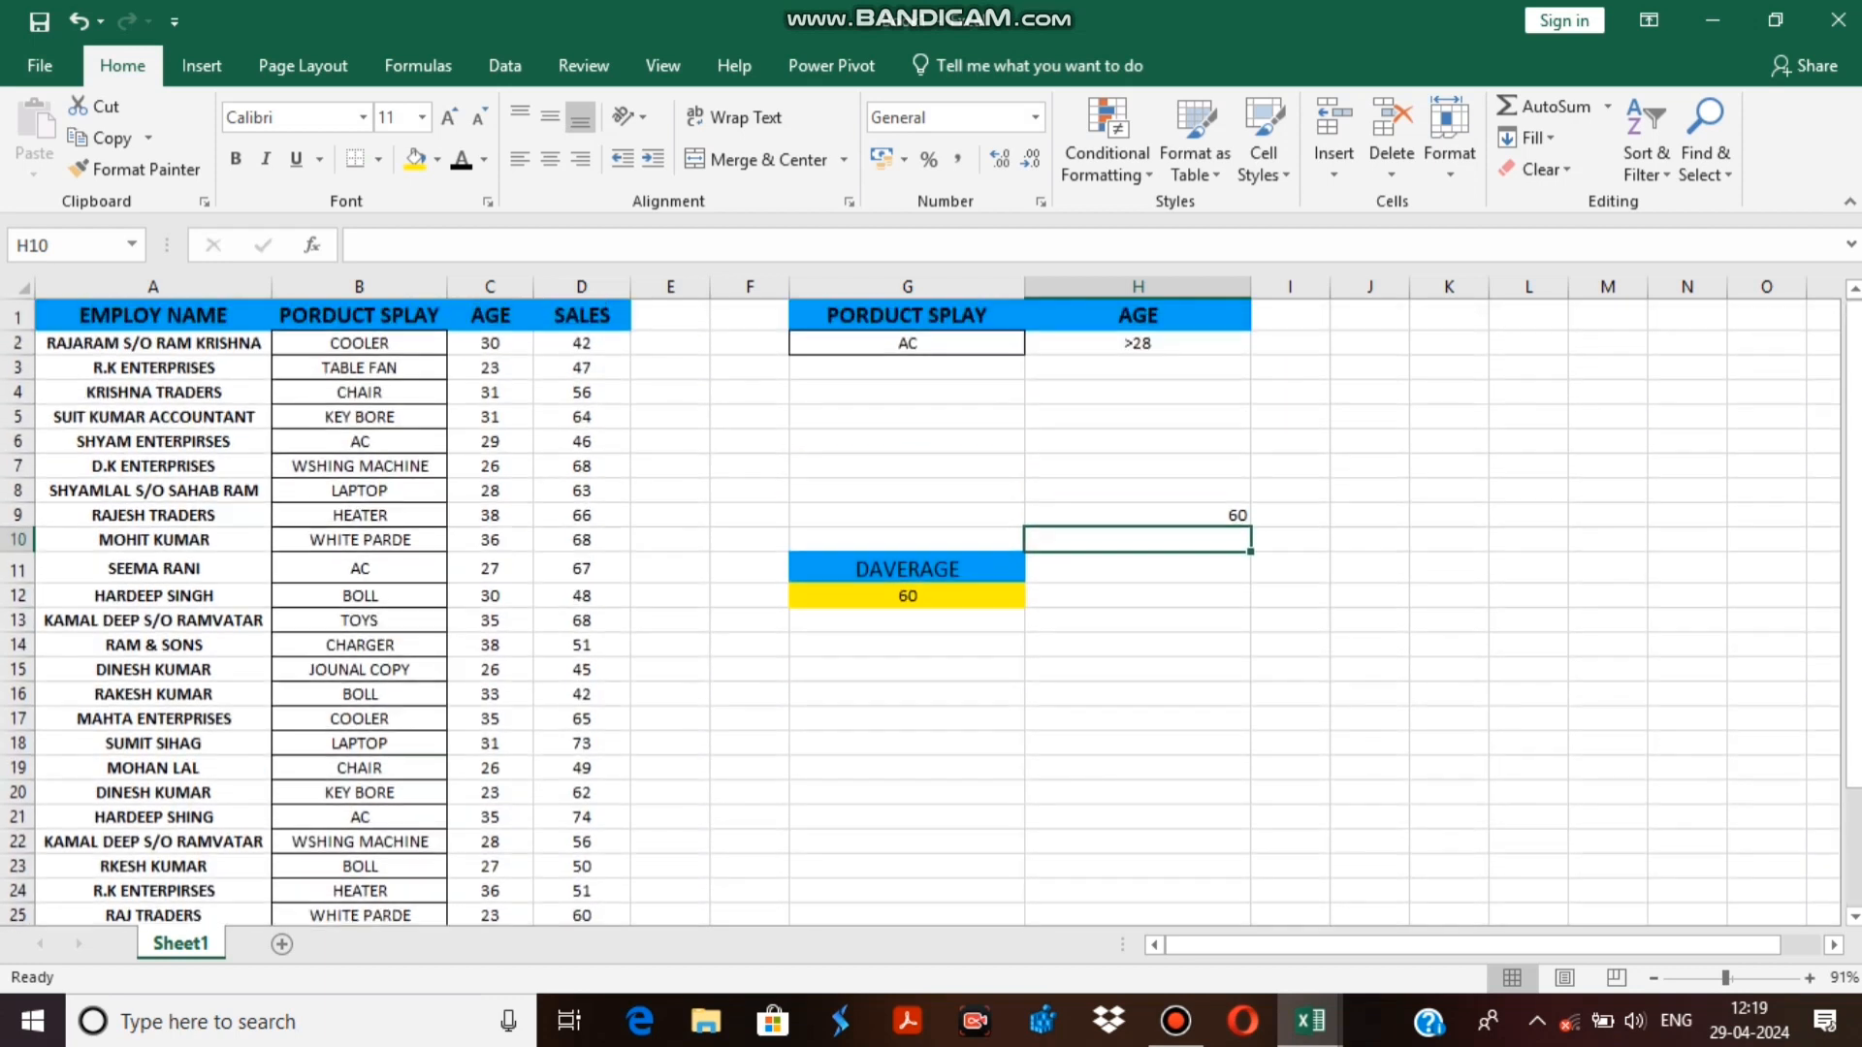
click(1137, 514)
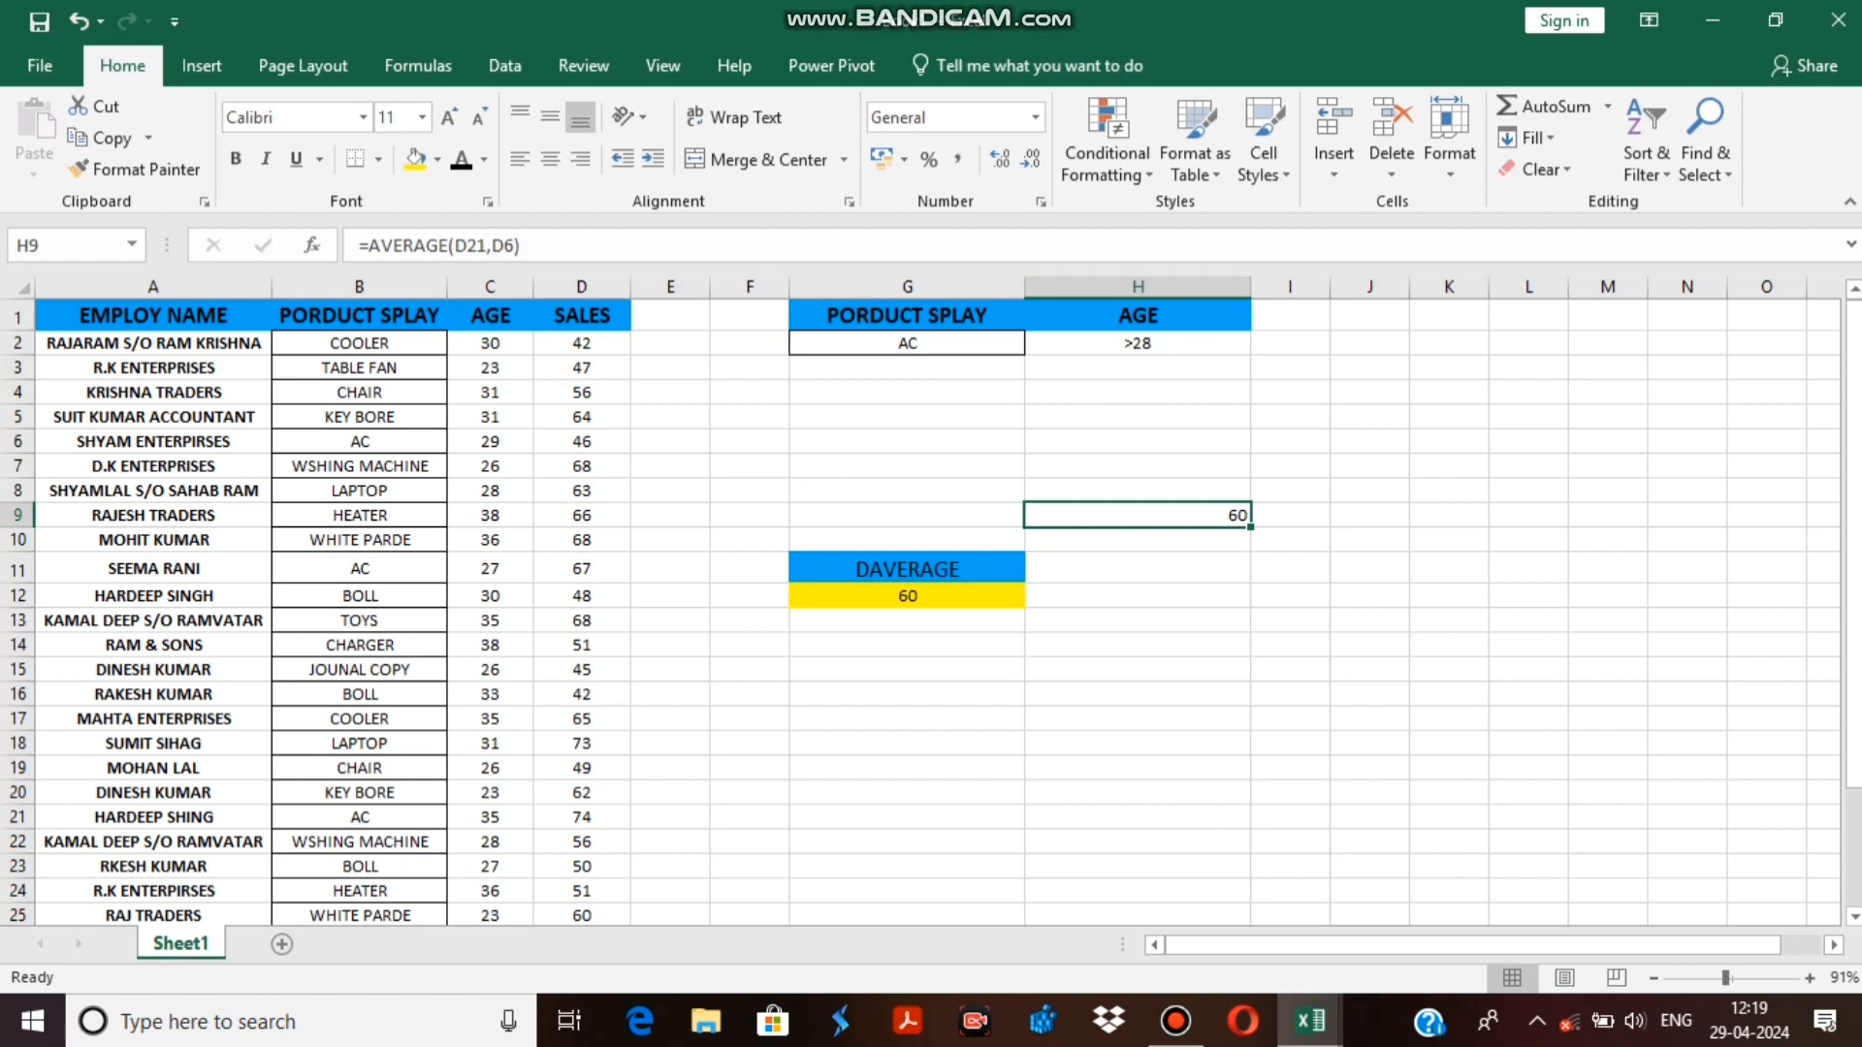
Change the age criterion in H2 to >26.
click(1137, 343)
click(1137, 491)
click(1137, 343)
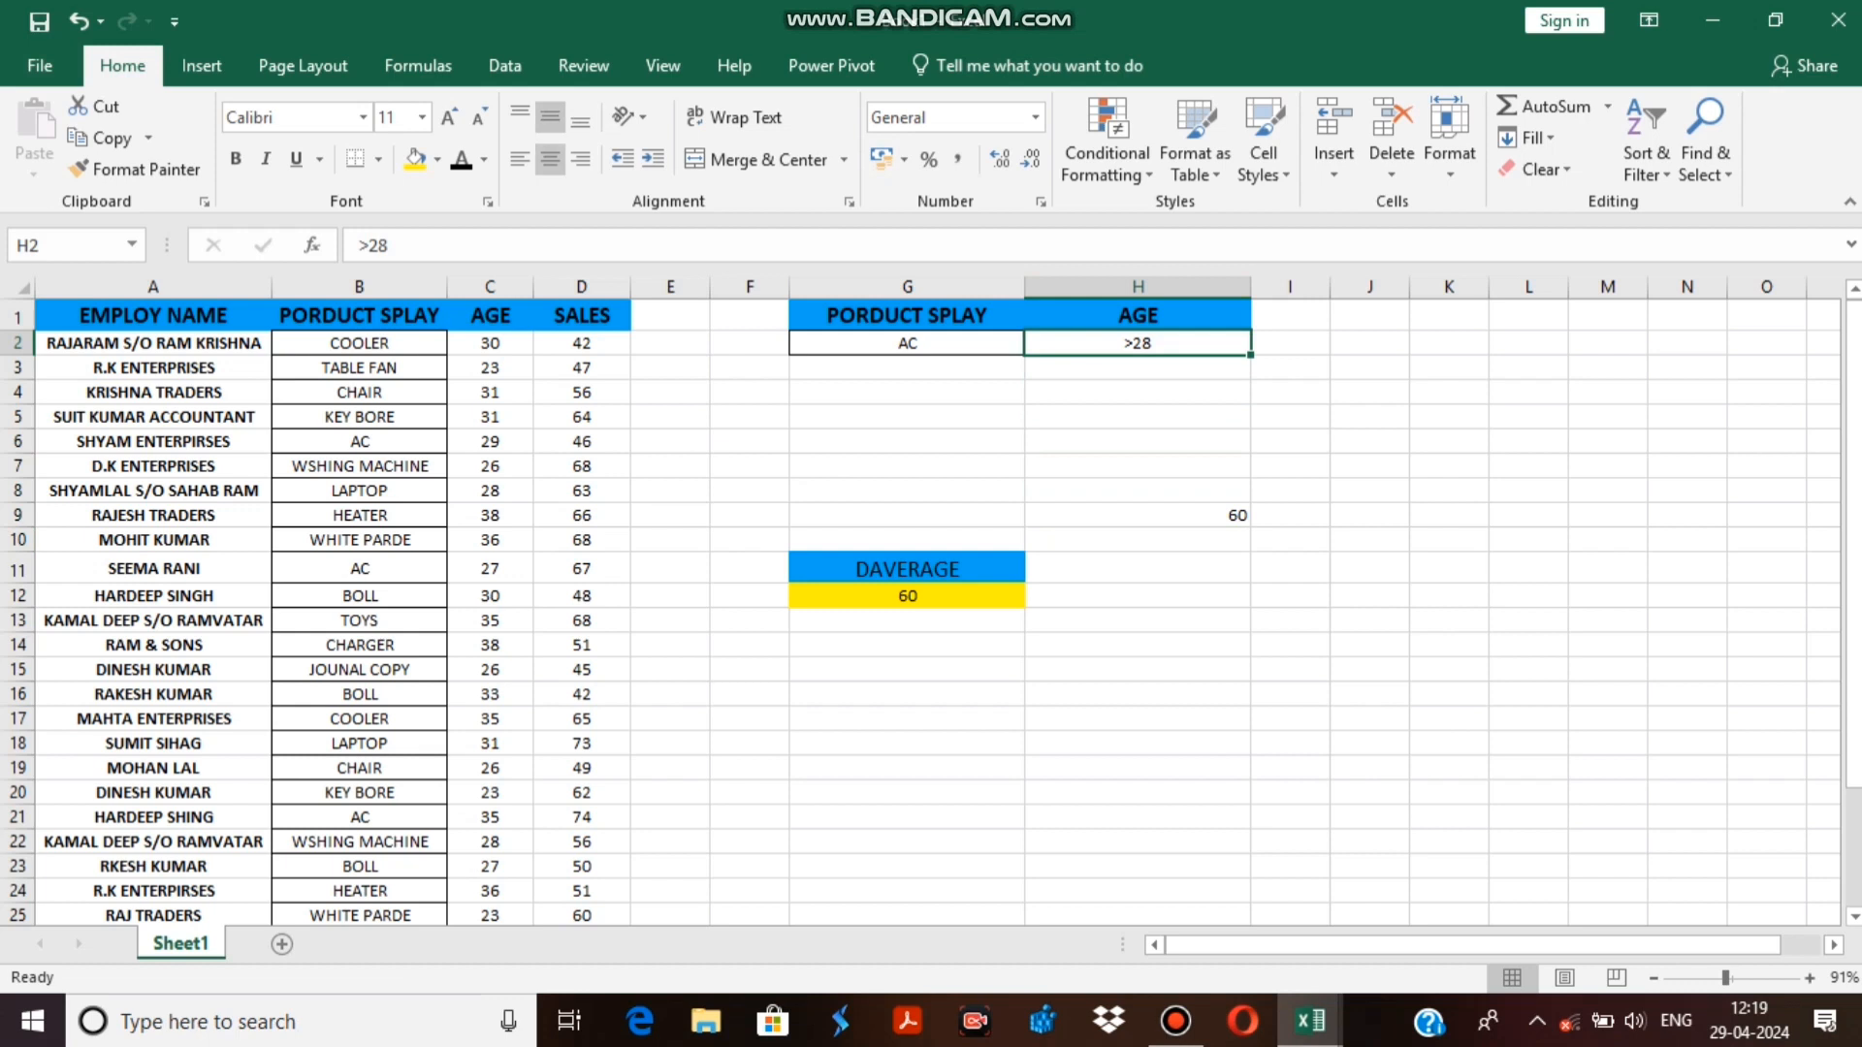
key(F2)
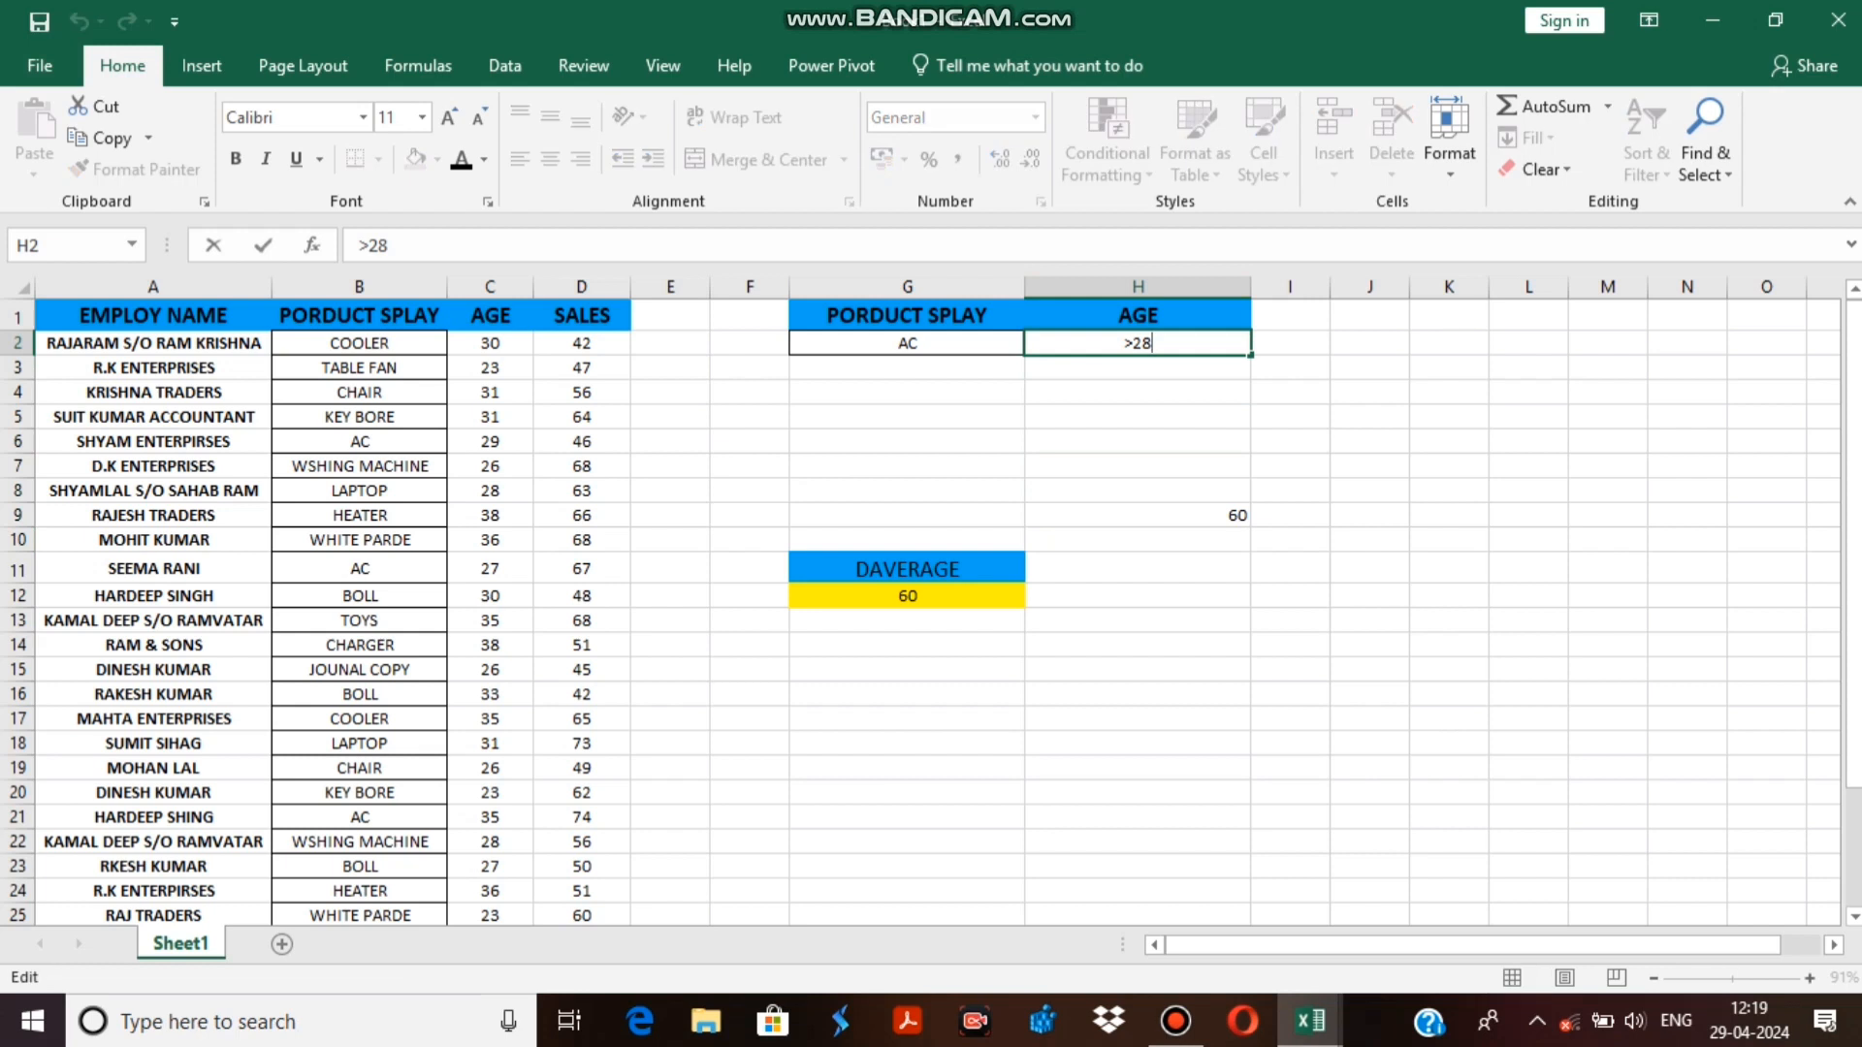
key(BackSpace)
key(BackSpace)
text(26)
key(Return)
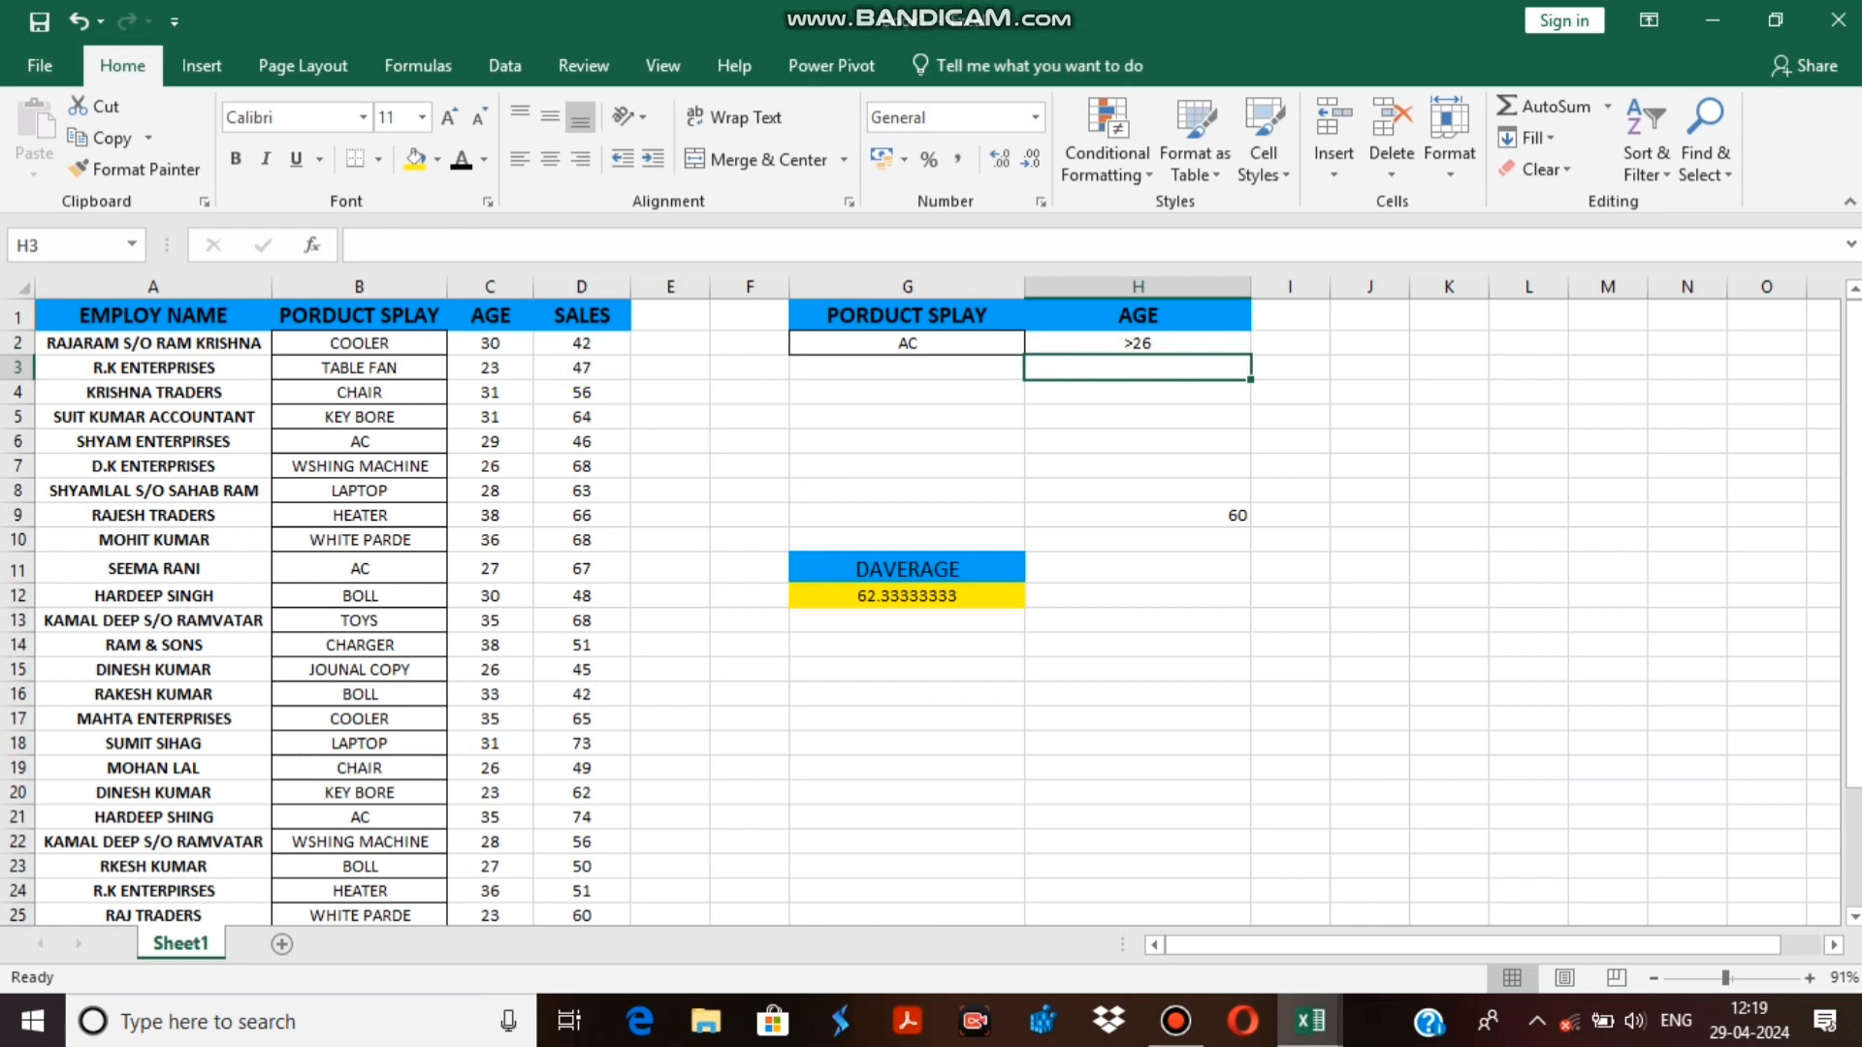
Change the product criterion in G2 to BOLL and review the DAVERAGE formula in G12 against the records.
click(907, 343)
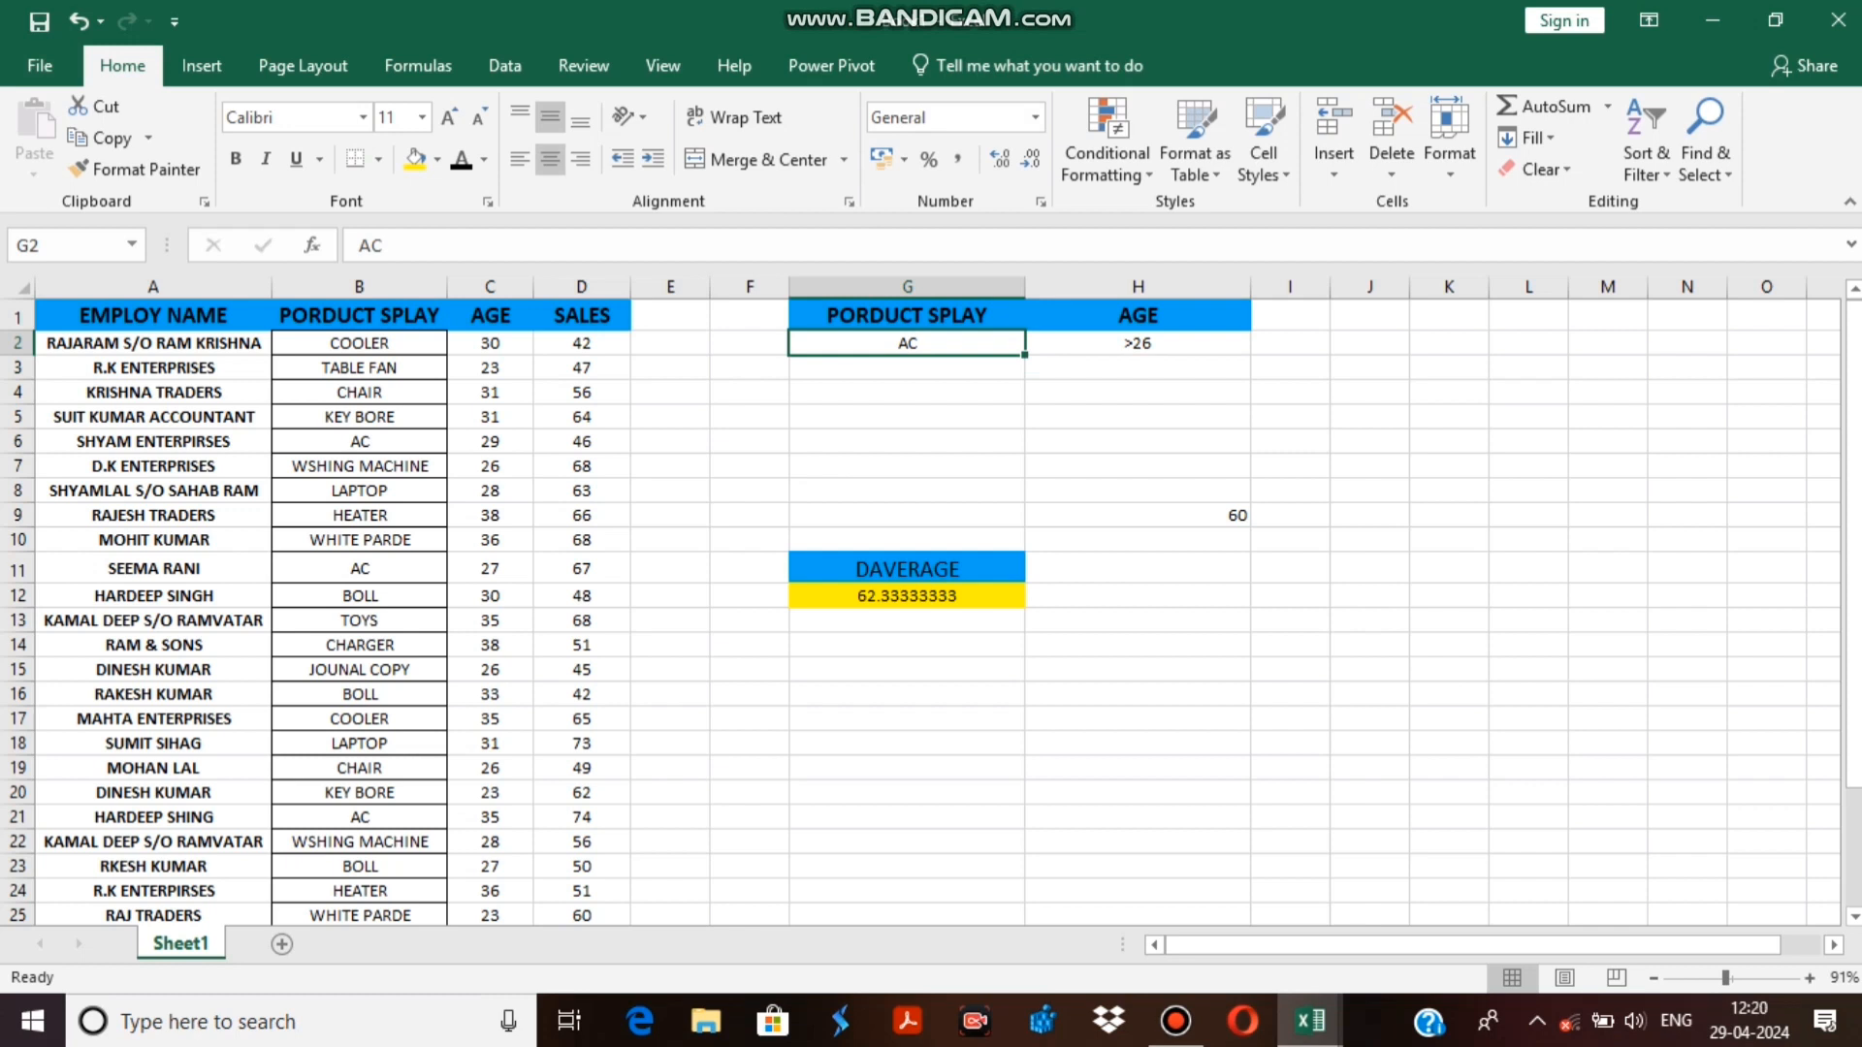
text(BOLL)
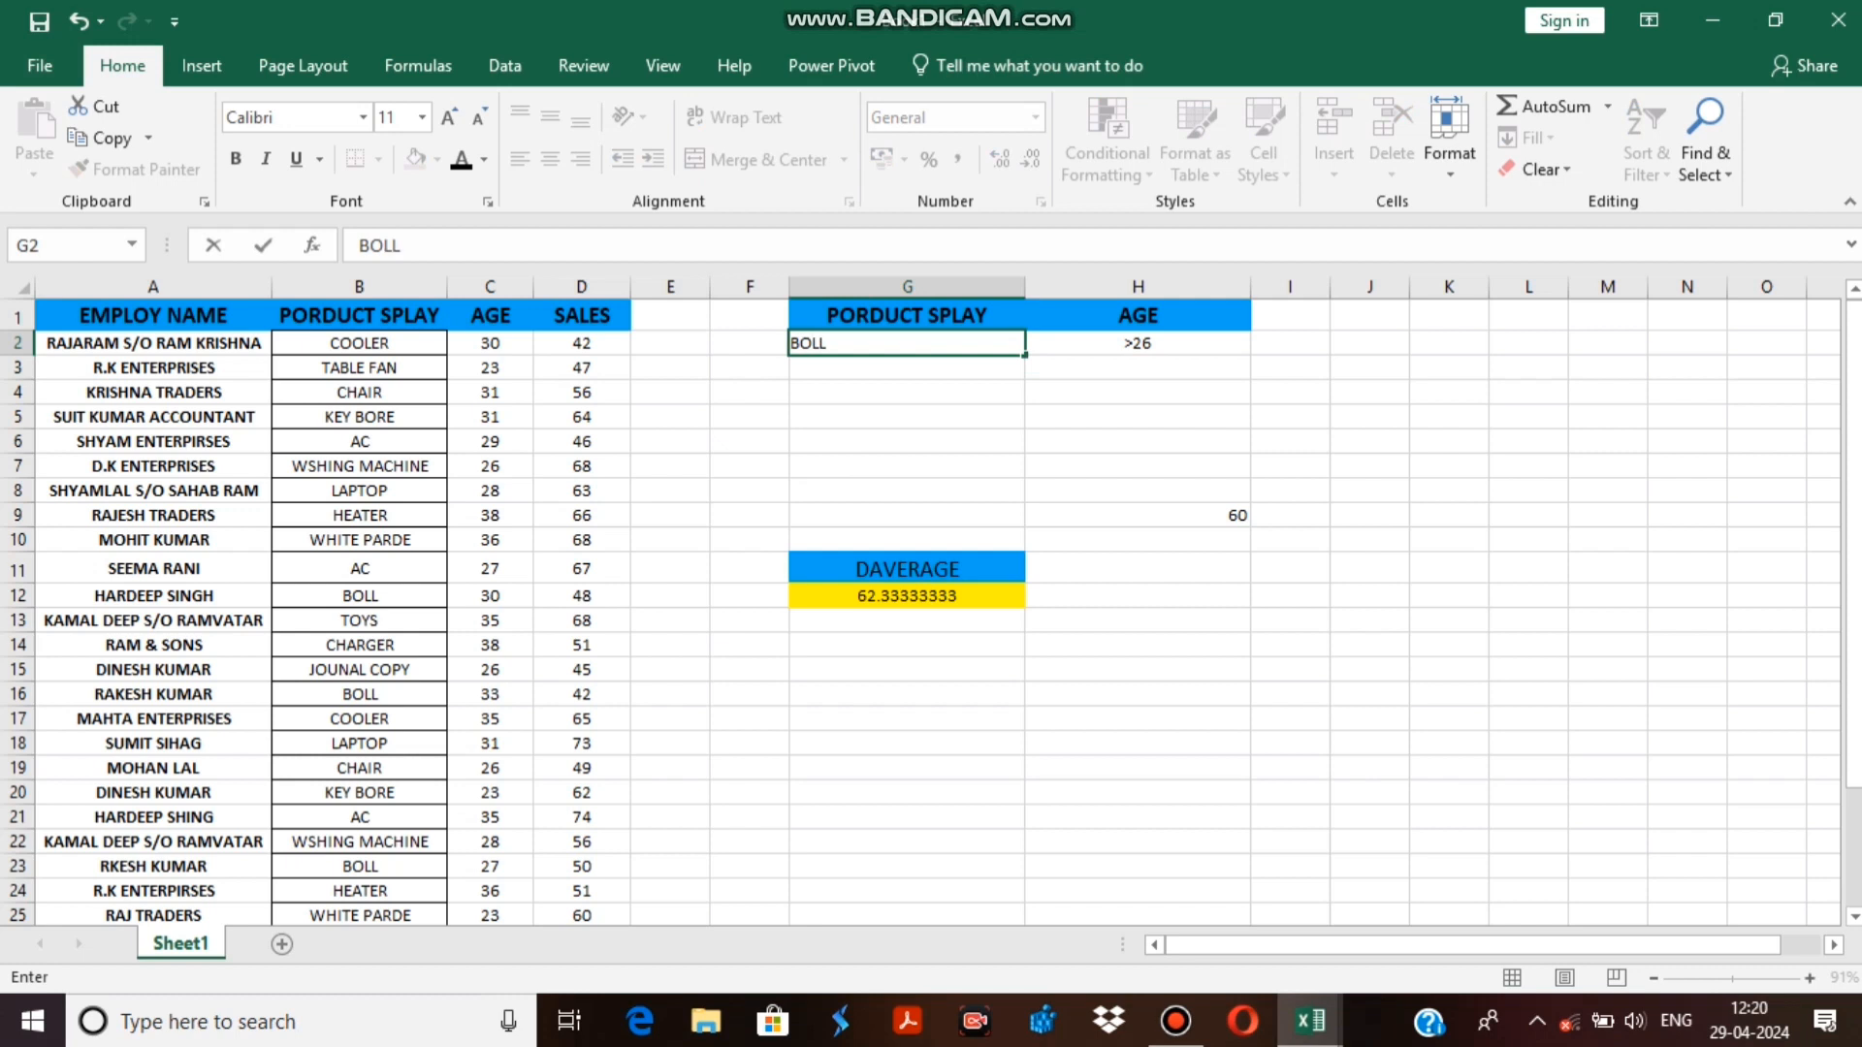
key(Return)
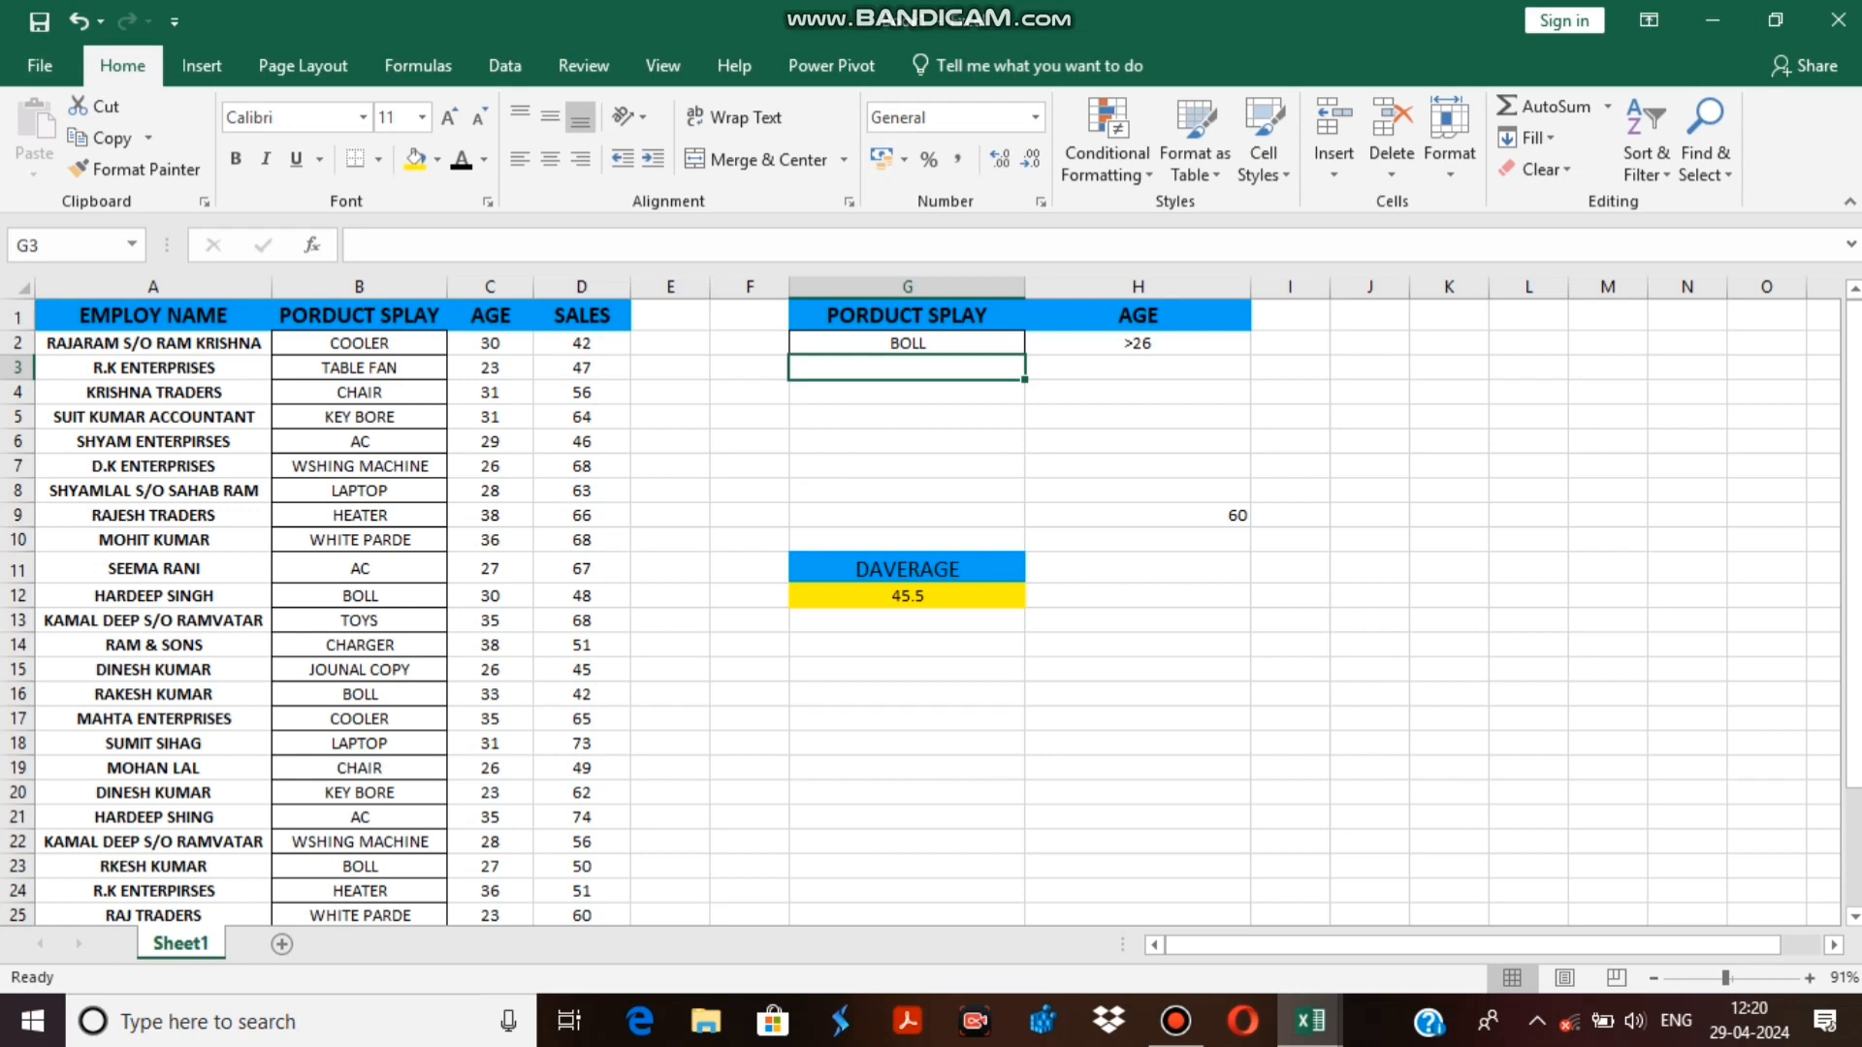
click(907, 596)
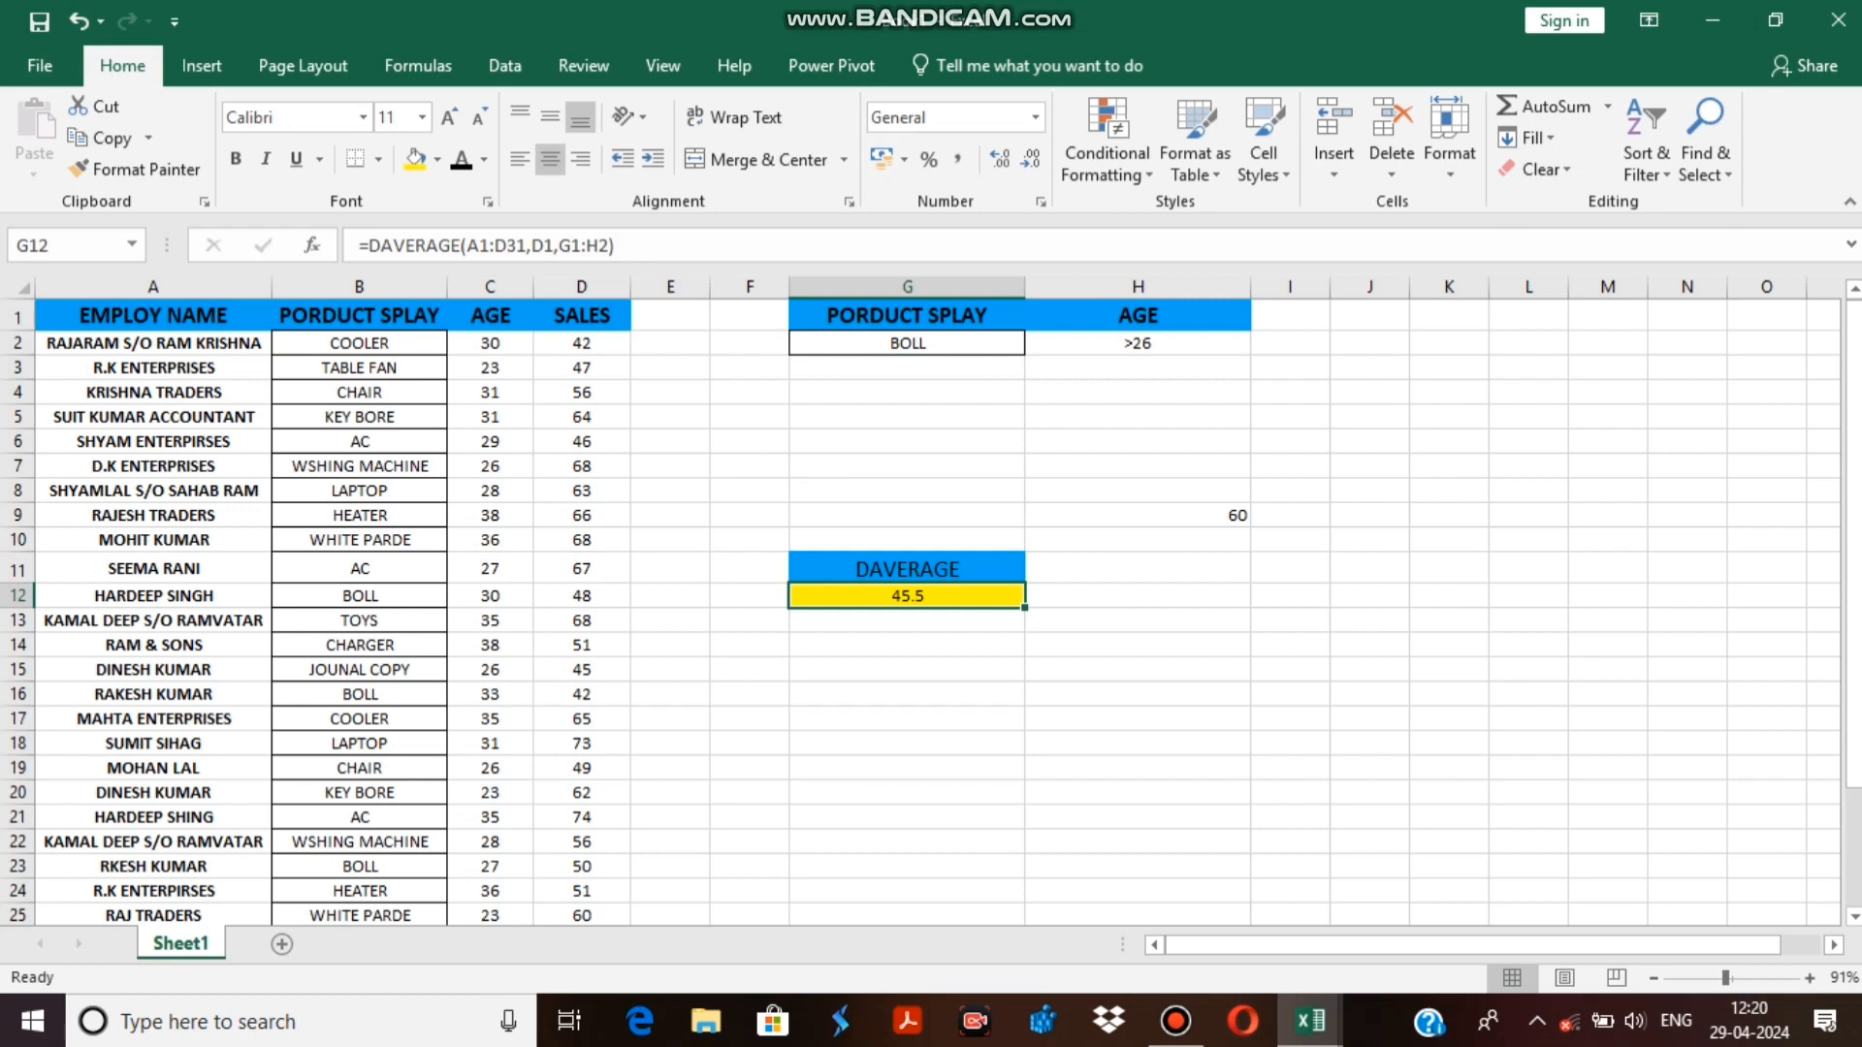
scroll(921, 611, down, 3)
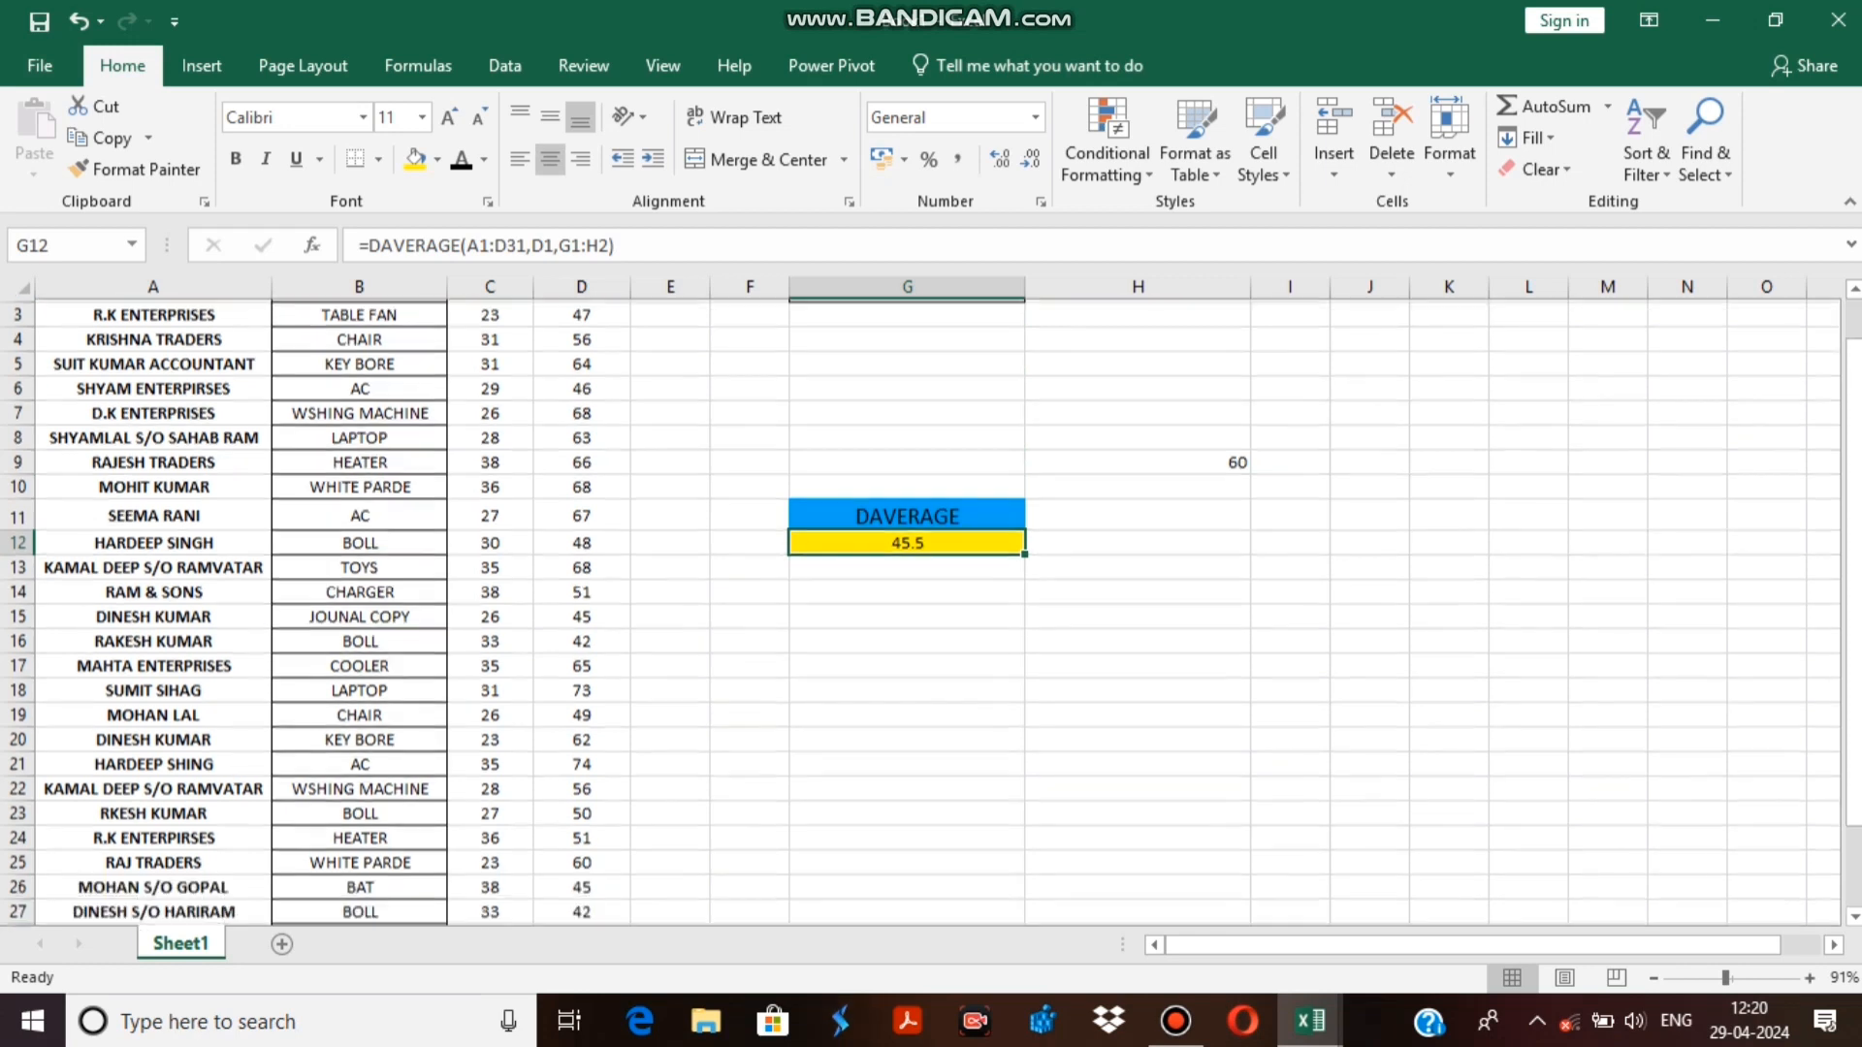
scroll(921, 611, up, 3)
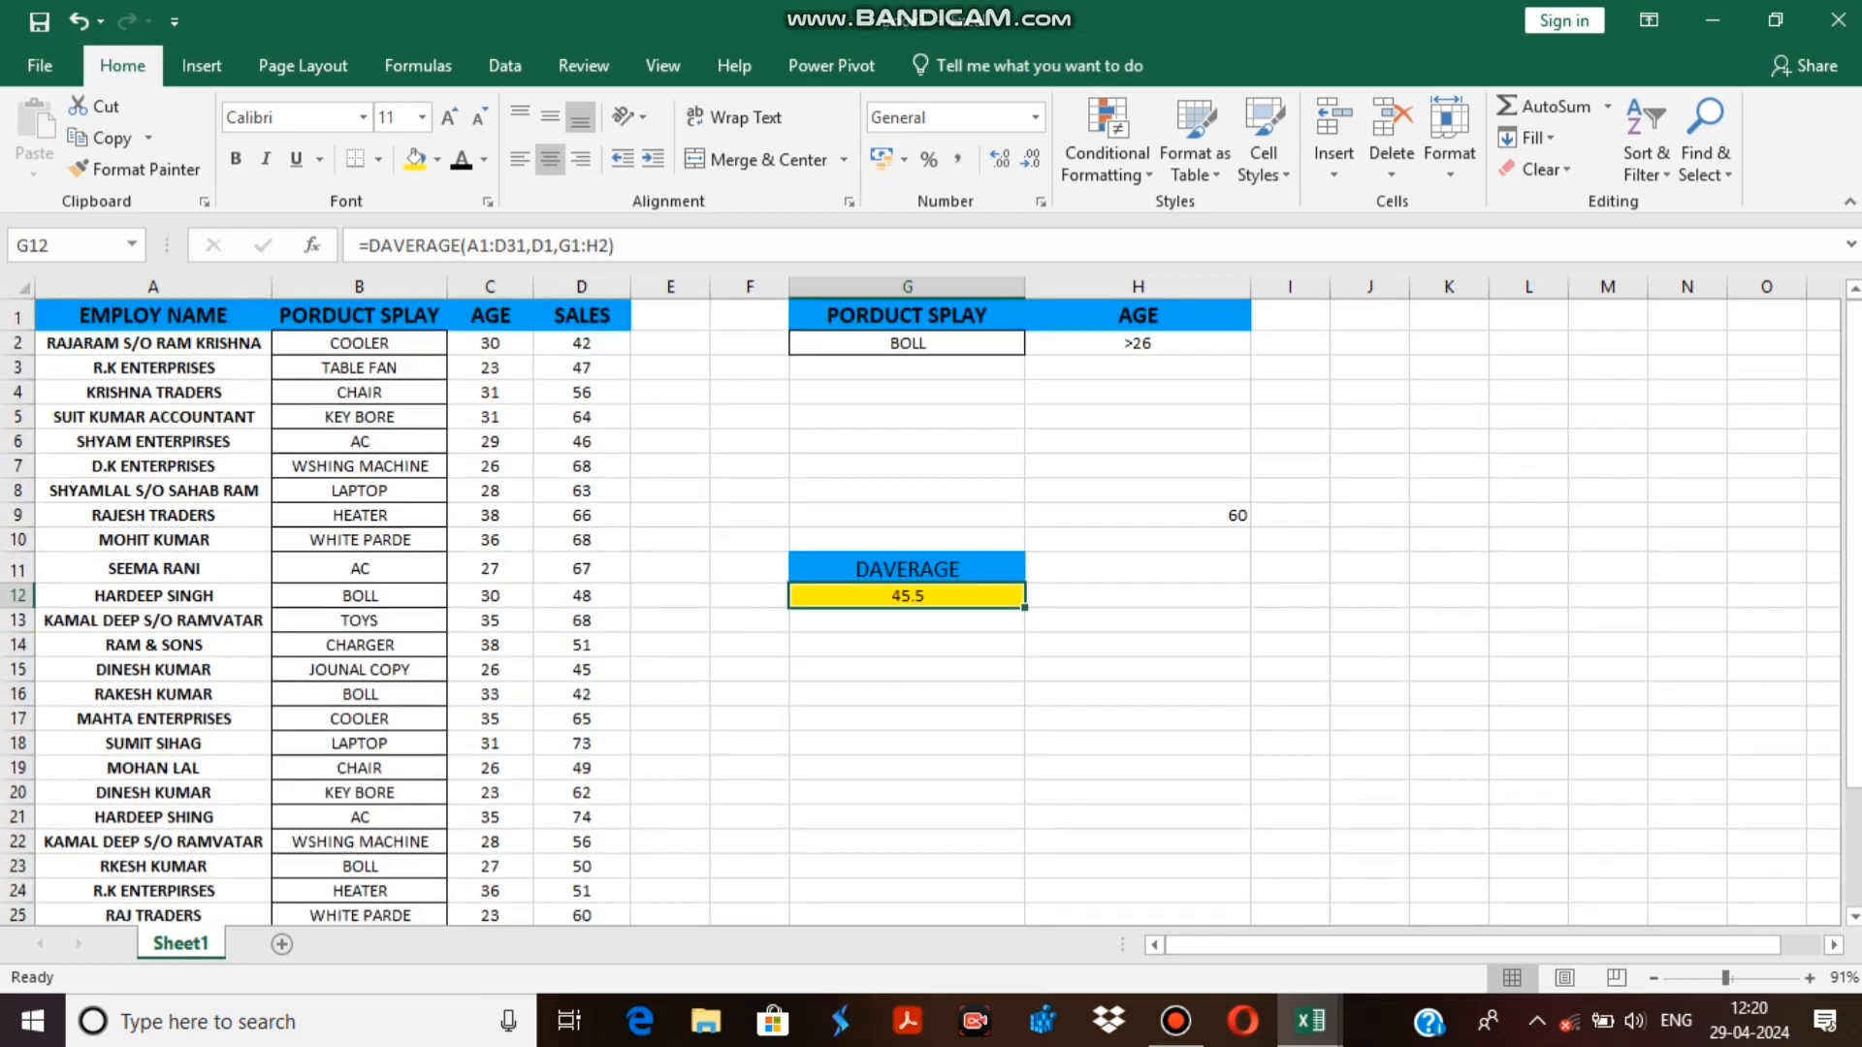